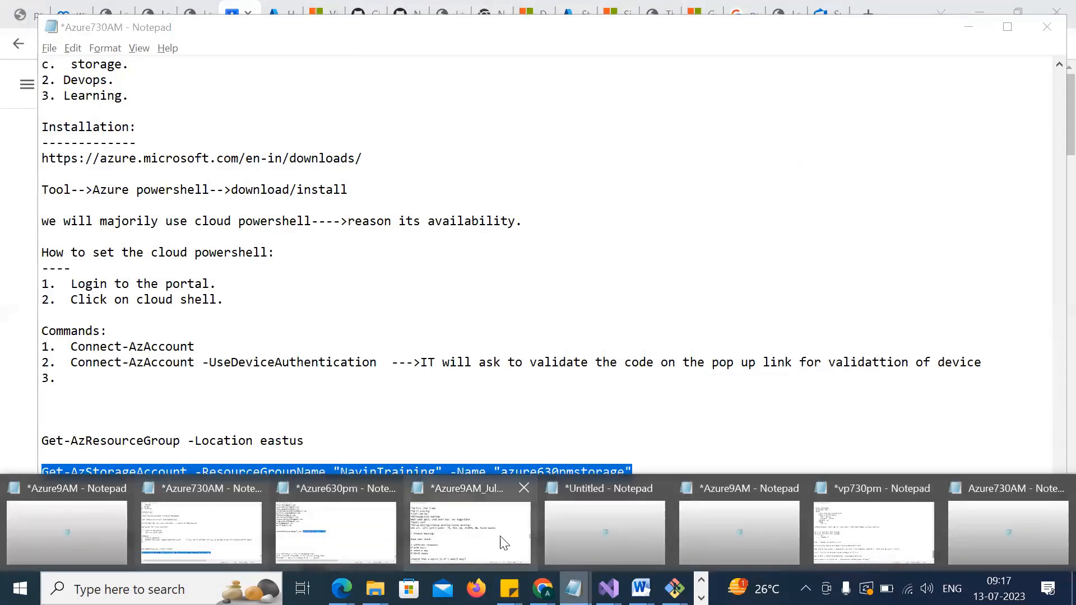
Switch to the Azure9AM_July notes in Notepad and add the heading "WOrkitem:" below the bit.ly link at the end
{"action": "left_click", "coordinate": [500, 535]}
{"action": "left_click", "coordinate": [609, 535]}
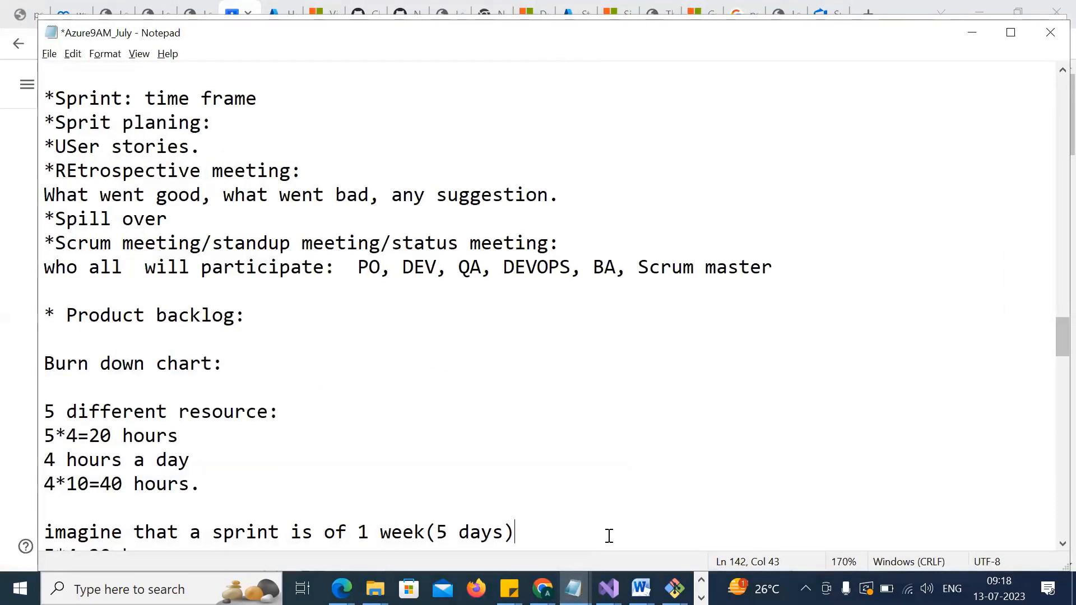
{"action": "key", "text": "Down"}
{"action": "key", "text": "Down"}
{"action": "key", "text": "Down"}
{"action": "key", "text": "Down"}
{"action": "key", "text": "Down"}
{"action": "key", "text": "Down"}
{"action": "key", "text": "Down"}
{"action": "key", "text": "Down"}
{"action": "key", "text": "Down"}
{"action": "key", "text": "Down"}
{"action": "key", "text": "Down"}
{"action": "key", "text": "Down"}
{"action": "key", "text": "Down"}
{"action": "key", "text": "Down"}
{"action": "key", "text": "Down"}
{"action": "key", "text": "Down"}
{"action": "key", "text": "Down"}
{"action": "key", "text": "Down"}
{"action": "key", "text": "Down"}
{"action": "key", "text": "Down"}
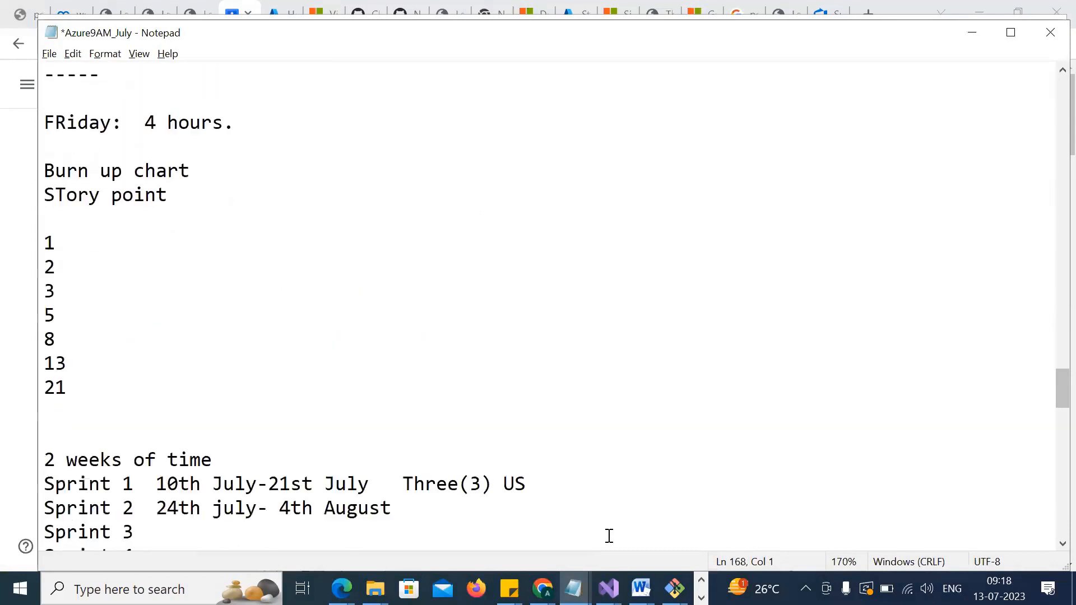
{"action": "key", "text": "Down"}
{"action": "key", "text": "Down"}
{"action": "key", "text": "Down"}
{"action": "key", "text": "Down"}
{"action": "key", "text": "Down"}
{"action": "key", "text": "Down"}
{"action": "key", "text": "Down"}
{"action": "key", "text": "Down"}
{"action": "key", "text": "Down"}
{"action": "key", "text": "Down"}
{"action": "key", "text": "Down"}
{"action": "key", "text": "Down"}
{"action": "key", "text": "Down"}
{"action": "key", "text": "Down"}
{"action": "key", "text": "Down"}
{"action": "key", "text": "Down"}
{"action": "key", "text": "Down"}
{"action": "key", "text": "Down"}
{"action": "key", "text": "Down"}
{"action": "key", "text": "Down"}
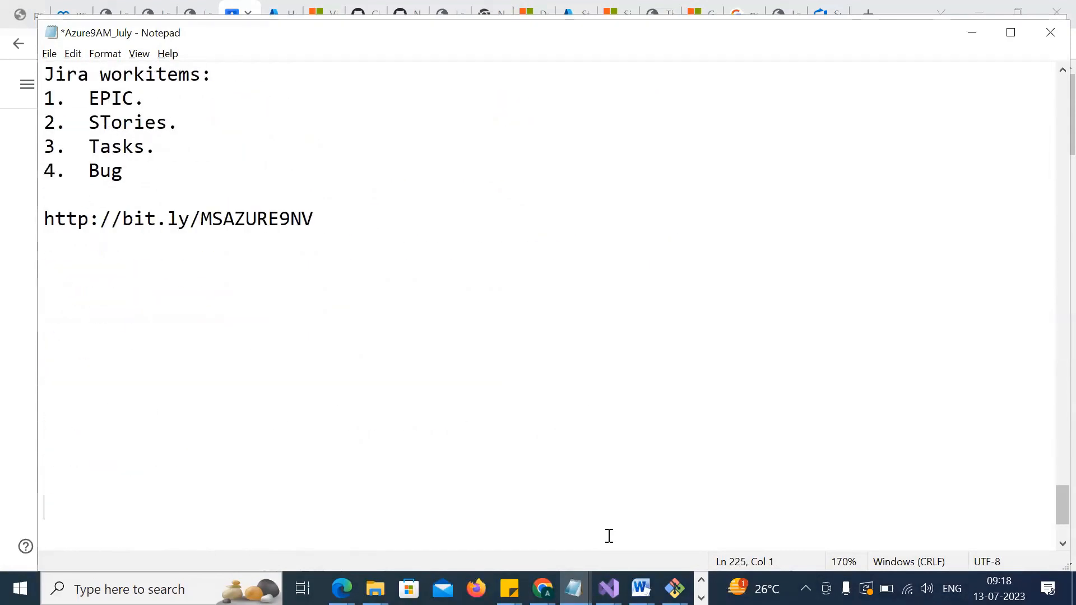
{"action": "key", "text": "Up"}
{"action": "key", "text": "Up"}
{"action": "key", "text": "Up"}
{"action": "key", "text": "Up"}
{"action": "key", "text": "Up"}
{"action": "key", "text": "Up"}
{"action": "key", "text": "Up"}
{"action": "type", "text": "WOrk"}
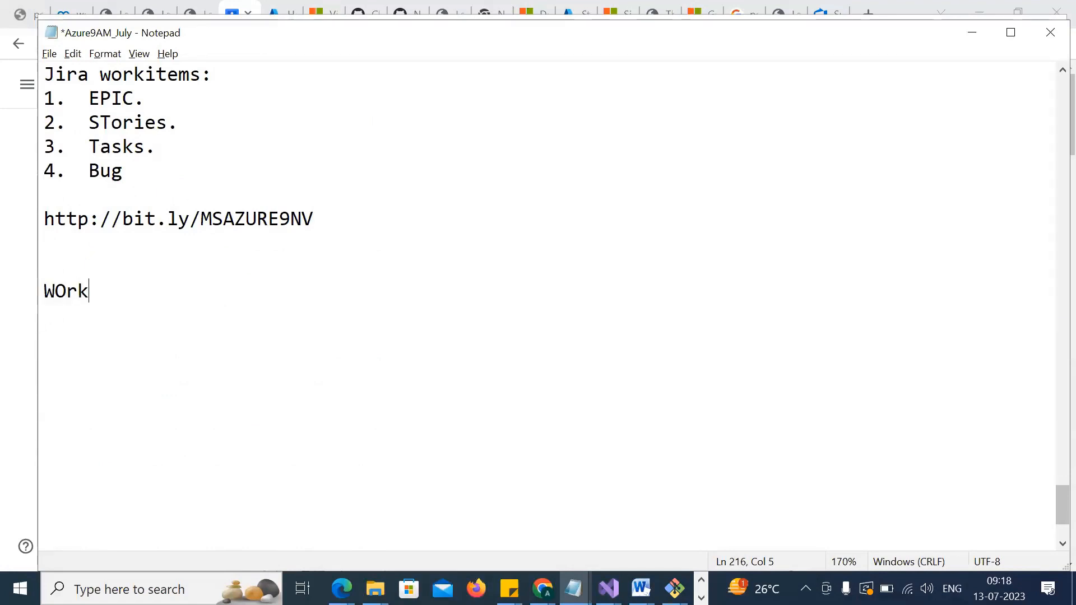
{"action": "type", "text": "item:"}
{"action": "key", "text": "Return"}
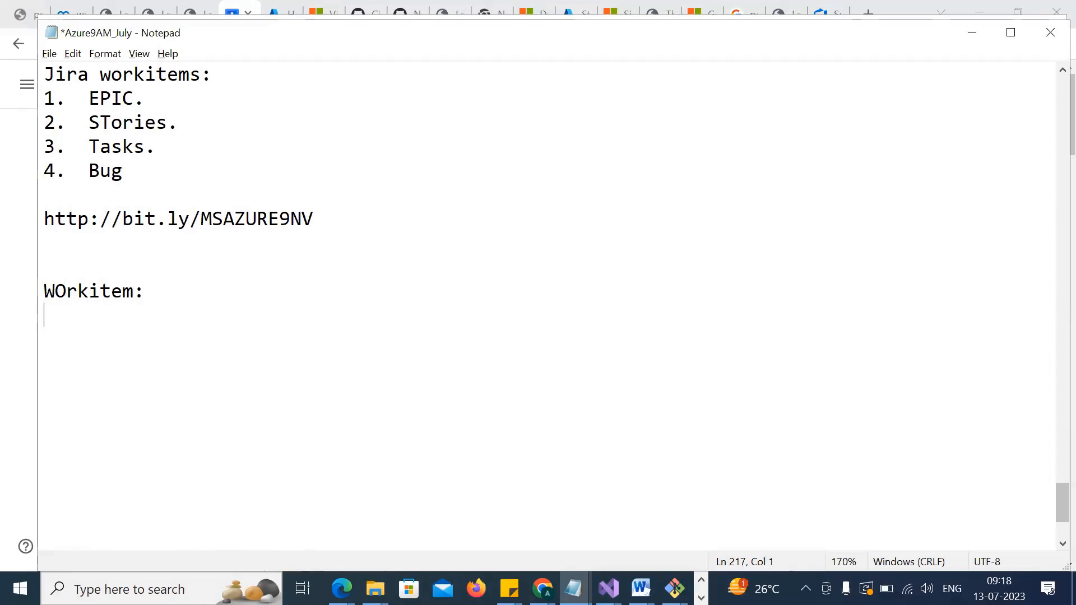
List the work item types under the heading as four numbered lines: EPIC, Story, Task and ISsue
{"action": "type", "text": "1.  "}
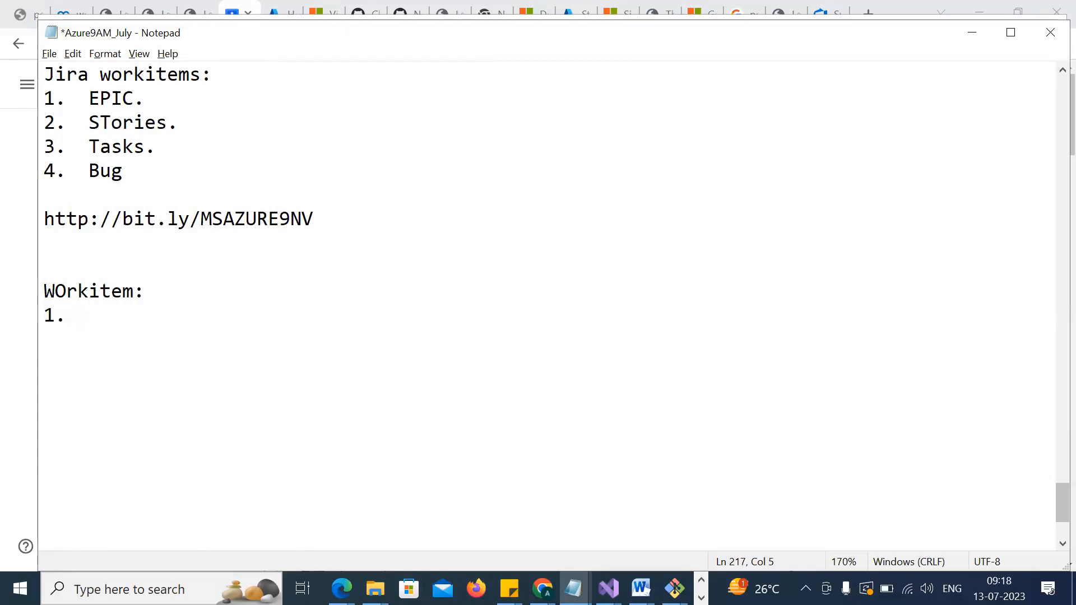
{"action": "type", "text": "EPIC"}
{"action": "key", "text": "Return"}
{"action": "type", "text": "2.  "}
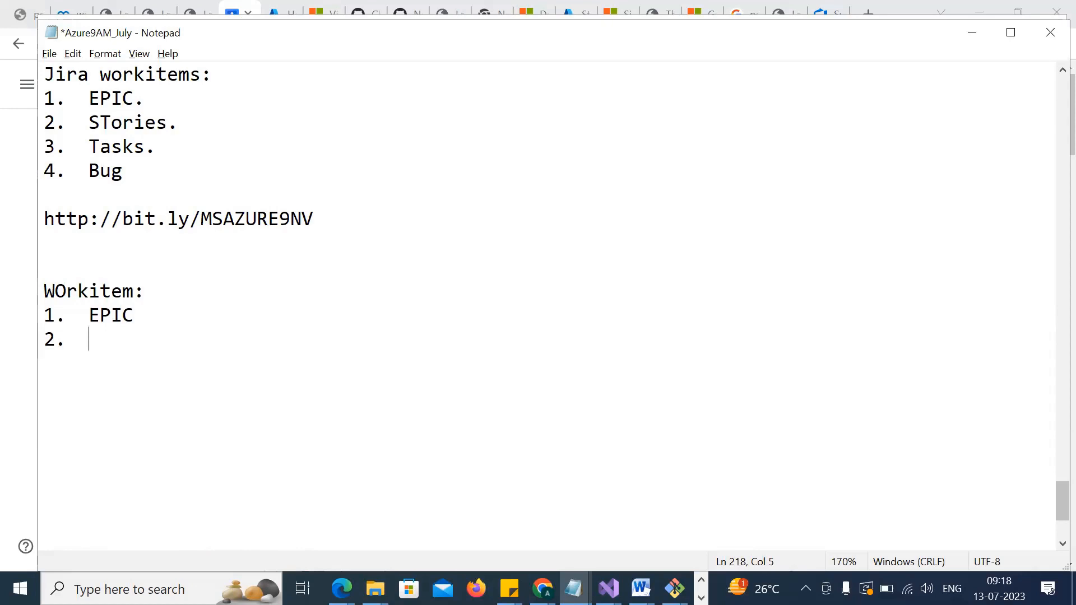
{"action": "type", "text": "Stori"}
{"action": "type", "text": "y"}
{"action": "key", "text": "BackSpace"}
{"action": "key", "text": "BackSpace"}
{"action": "type", "text": "y"}
{"action": "key", "text": "Return"}
{"action": "type", "text": "3.  "}
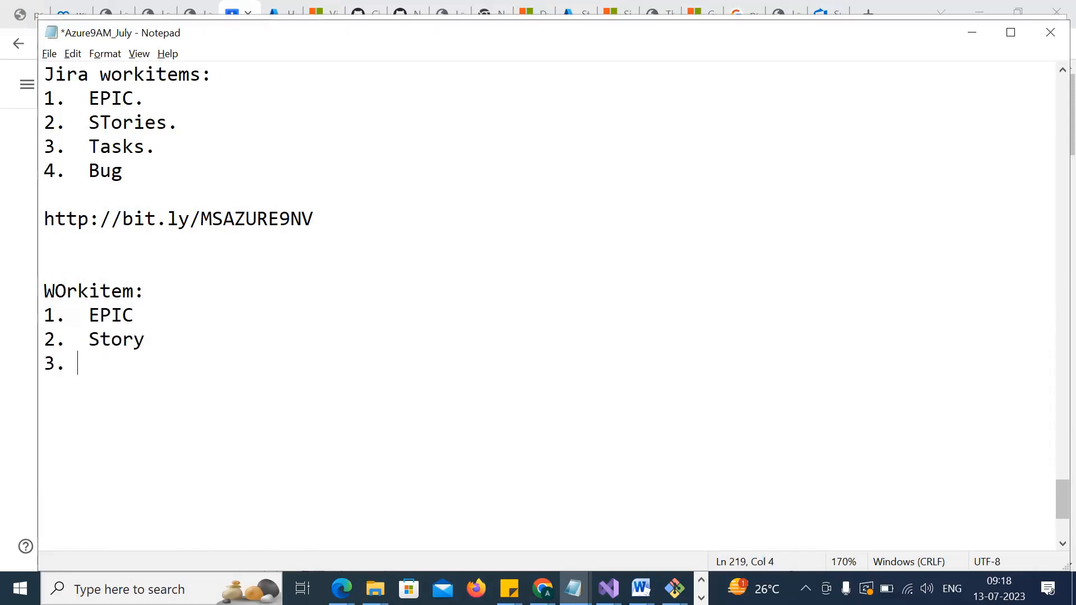
{"action": "type", "text": "Taks"}
{"action": "key", "text": "BackSpace"}
{"action": "key", "text": "BackSpace"}
{"action": "type", "text": "sk"}
{"action": "key", "text": "Return"}
{"action": "type", "text": "4.  ISsue"}
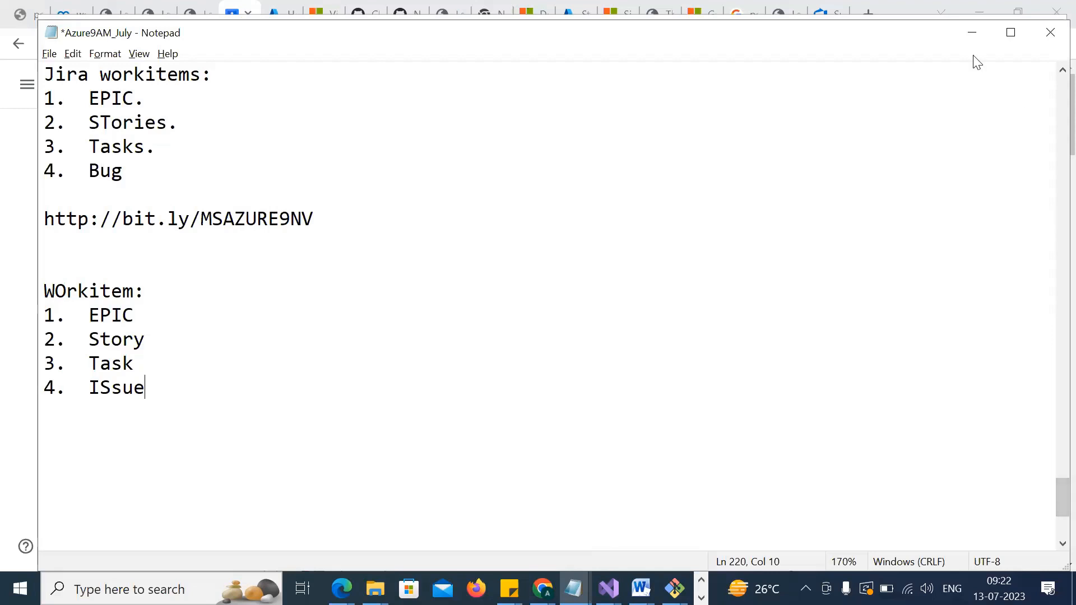
Switch to the Azure9AMJuly23 project in Azure DevOps and create a new Issue from its Boards work items
{"action": "left_click", "coordinate": [972, 32]}
{"action": "left_click", "coordinate": [820, 8]}
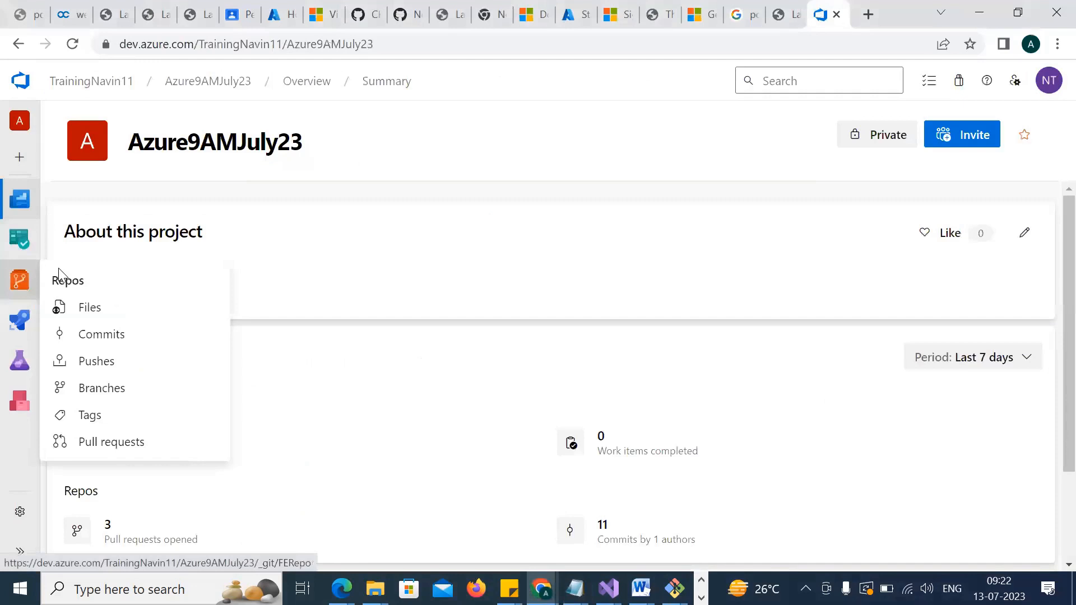
{"action": "mouse_move", "coordinate": [21, 242]}
{"action": "left_click", "coordinate": [84, 267]}
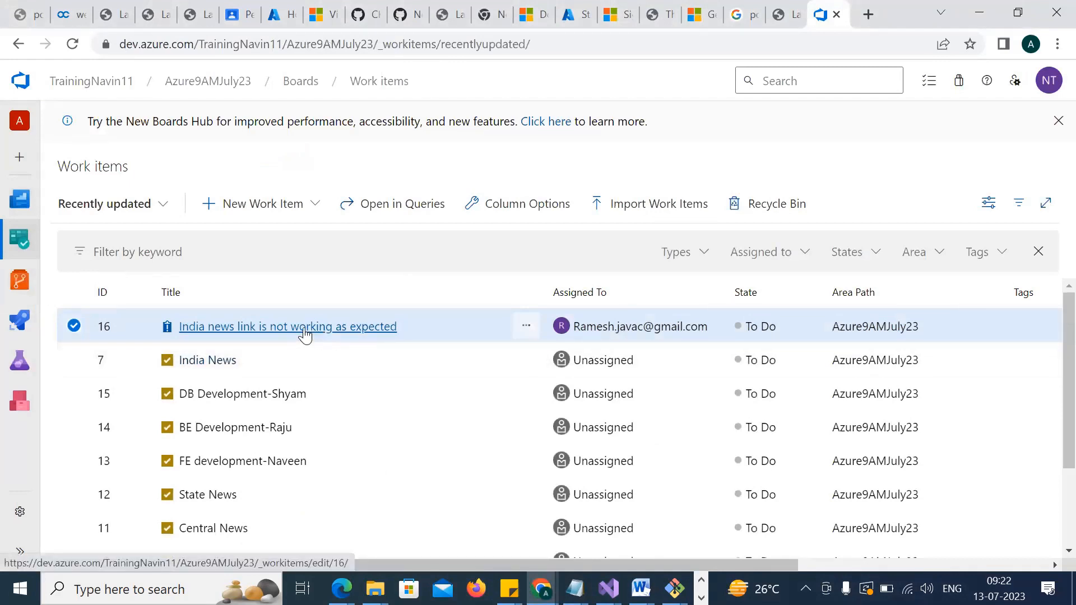
{"action": "left_click", "coordinate": [294, 211]}
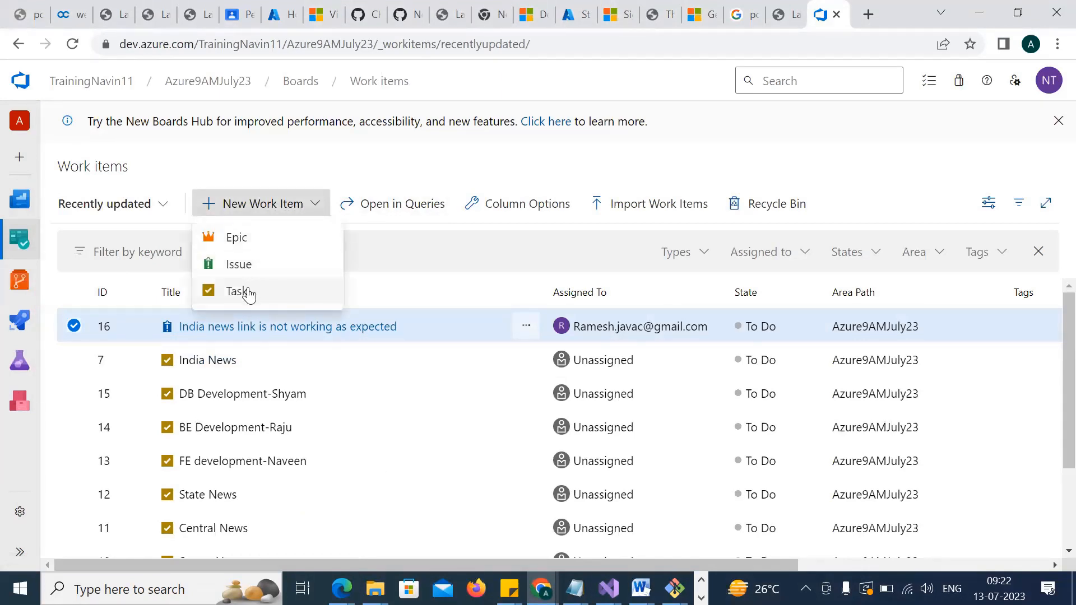
{"action": "left_click", "coordinate": [244, 267]}
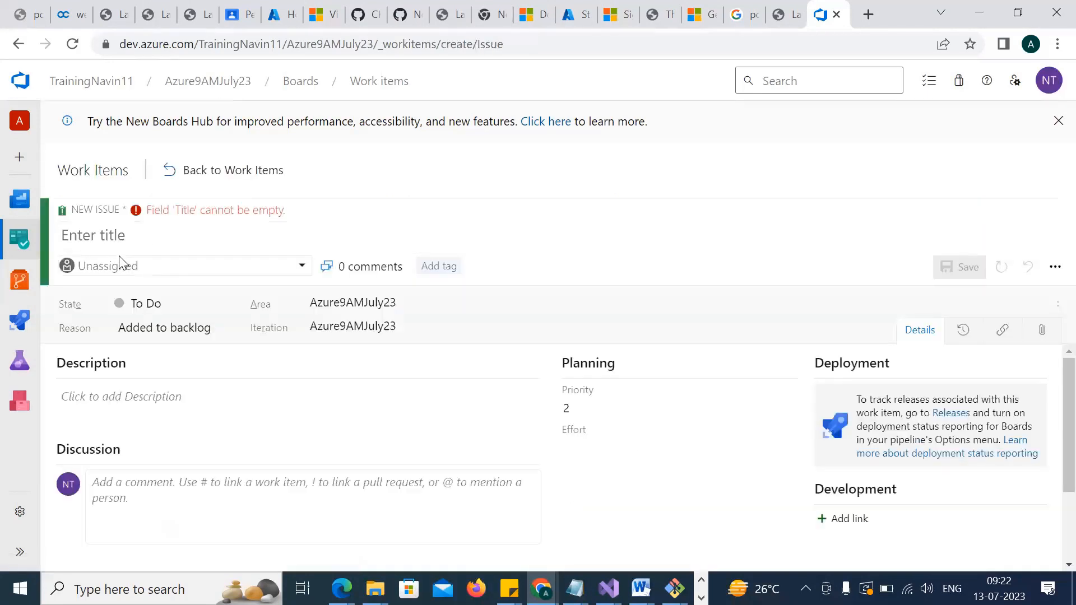
Title the new issue "Flipkart login page is accepting wrong password for logging."
{"action": "left_click", "coordinate": [117, 244]}
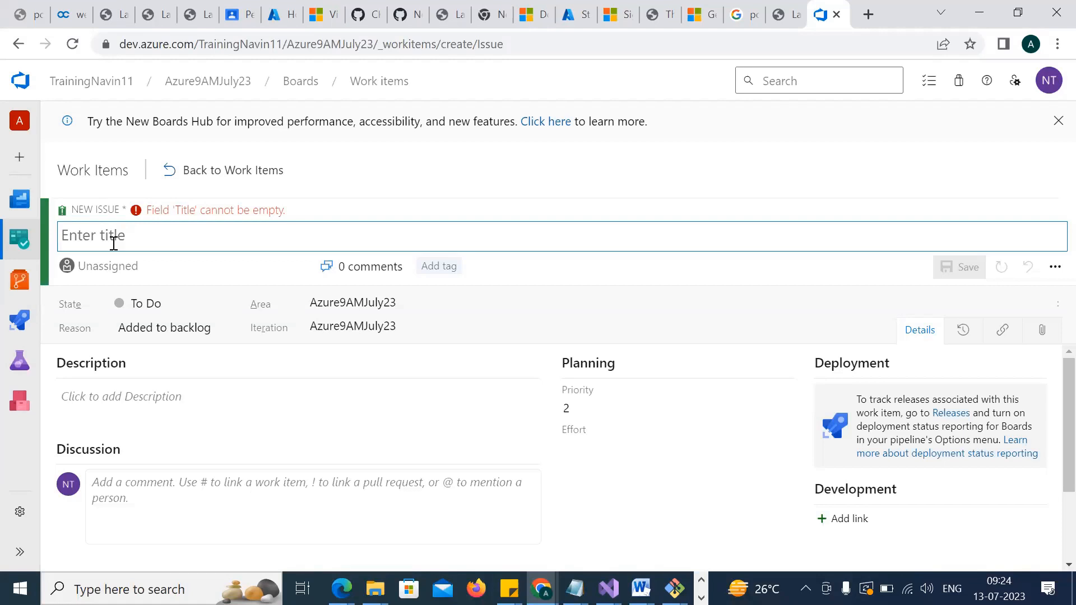
{"action": "type", "text": "Log"}
{"action": "key", "text": "BackSpace"}
{"action": "key", "text": "BackSpace"}
{"action": "key", "text": "BackSpace"}
{"action": "type", "text": "Flipkart login pa"}
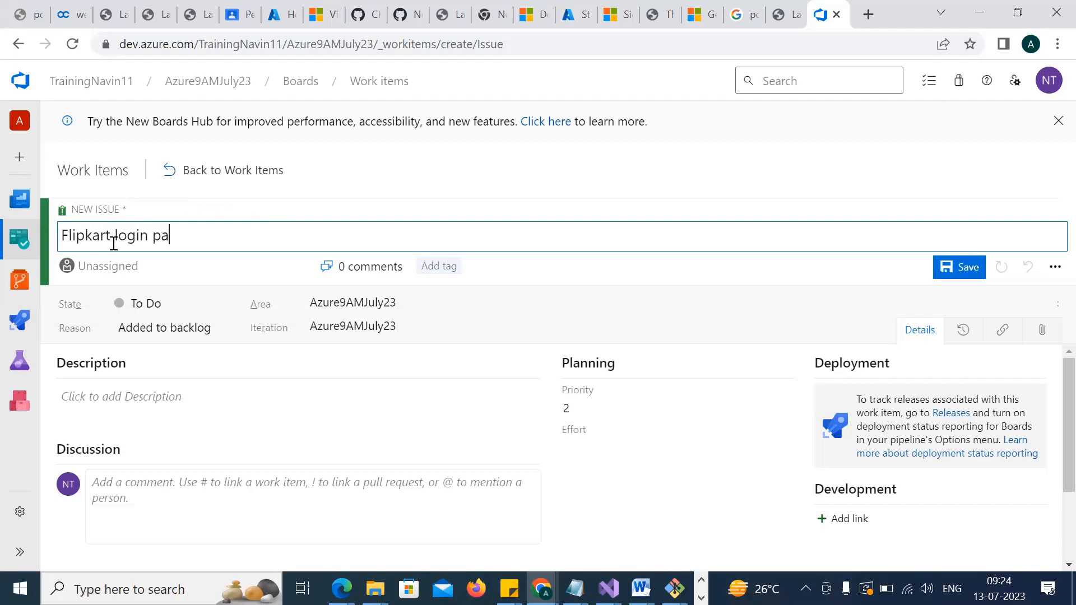
{"action": "type", "text": "ge is accepting wrong"}
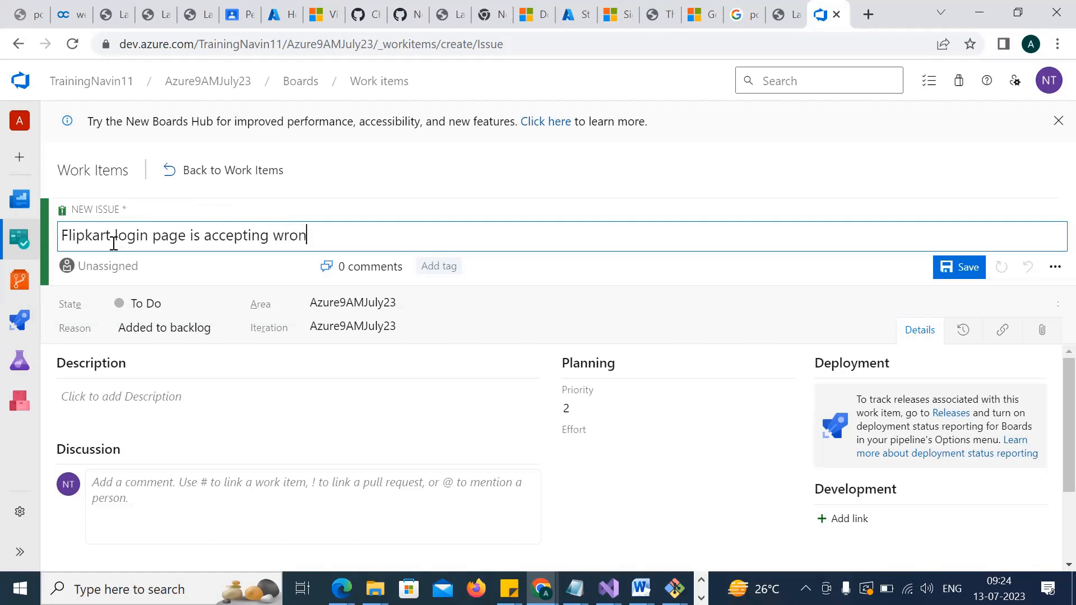
{"action": "key", "text": "BackSpace"}
{"action": "key", "text": "BackSpace"}
{"action": "key", "text": "BackSpace"}
{"action": "key", "text": "BackSpace"}
{"action": "key", "text": "BackSpace"}
{"action": "type", "text": "invalid"}
{"action": "key", "text": "BackSpace"}
{"action": "key", "text": "BackSpace"}
{"action": "key", "text": "BackSpace"}
{"action": "key", "text": "BackSpace"}
{"action": "key", "text": "BackSpace"}
{"action": "key", "text": "BackSpace"}
{"action": "key", "text": "BackSpace"}
{"action": "type", "text": "wrong password a"}
{"action": "key", "text": "BackSpace"}
{"action": "type", "text": "for l"}
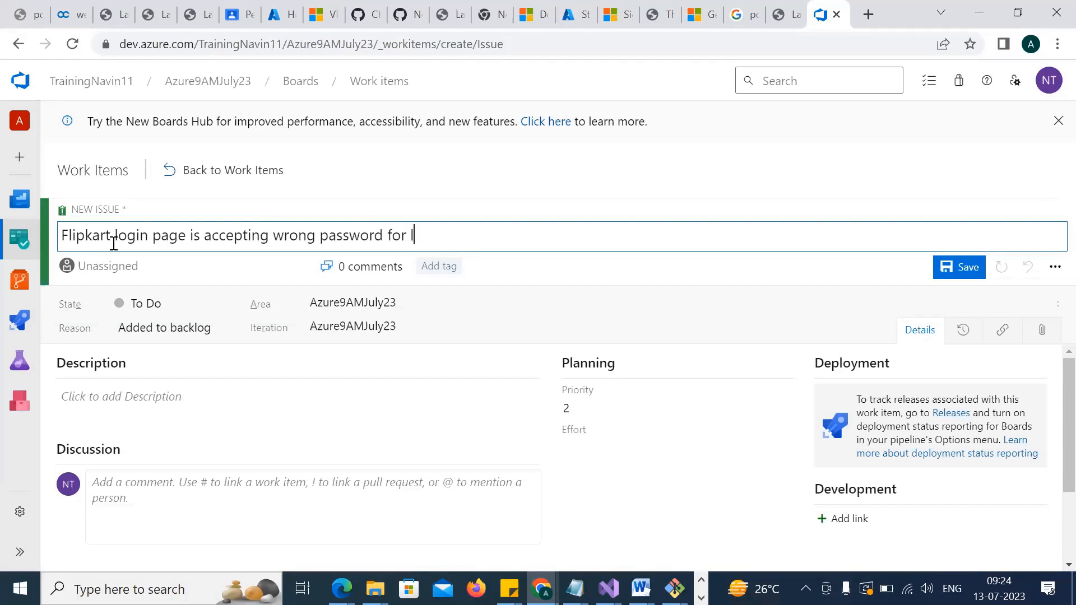
{"action": "type", "text": "ogging."}
Set the issue's priority to 1 and its effort to 5
{"action": "left_click", "coordinate": [224, 330]}
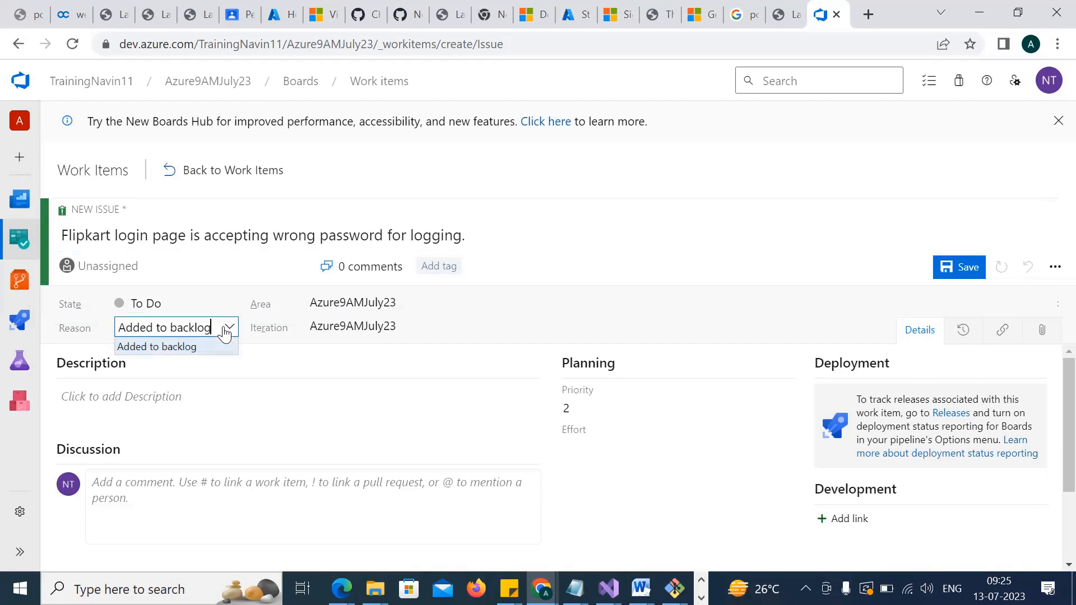
{"action": "left_click", "coordinate": [273, 369]}
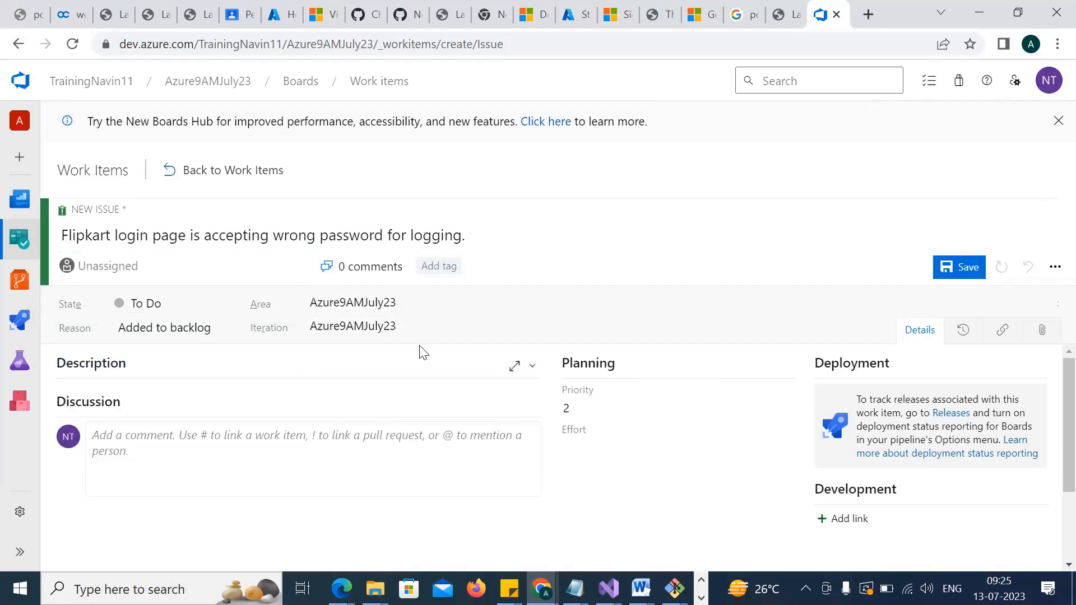
{"action": "left_click", "coordinate": [562, 409]}
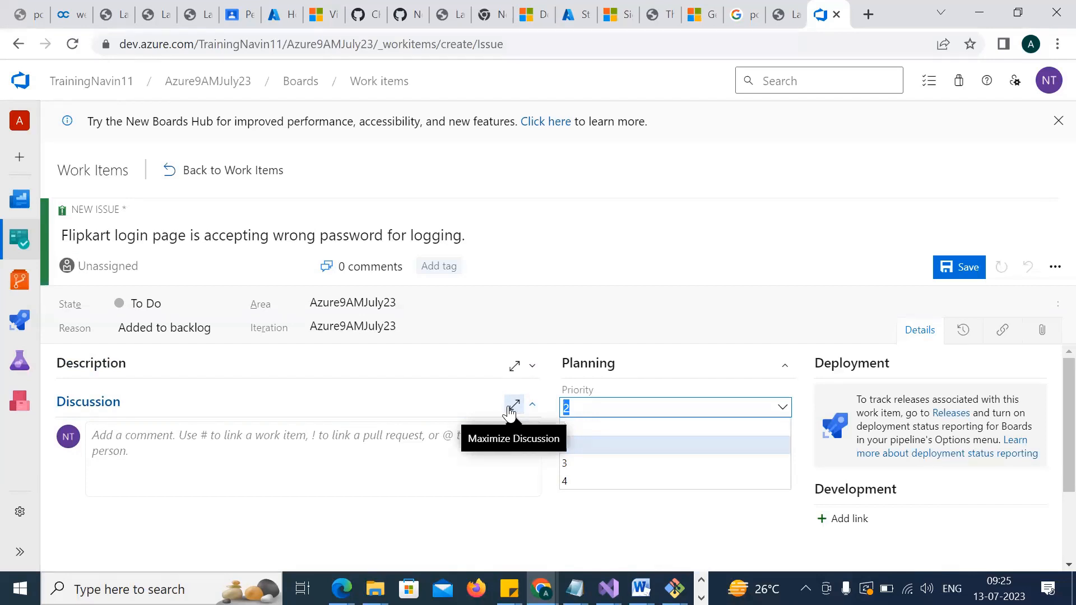
{"action": "type", "text": "1"}
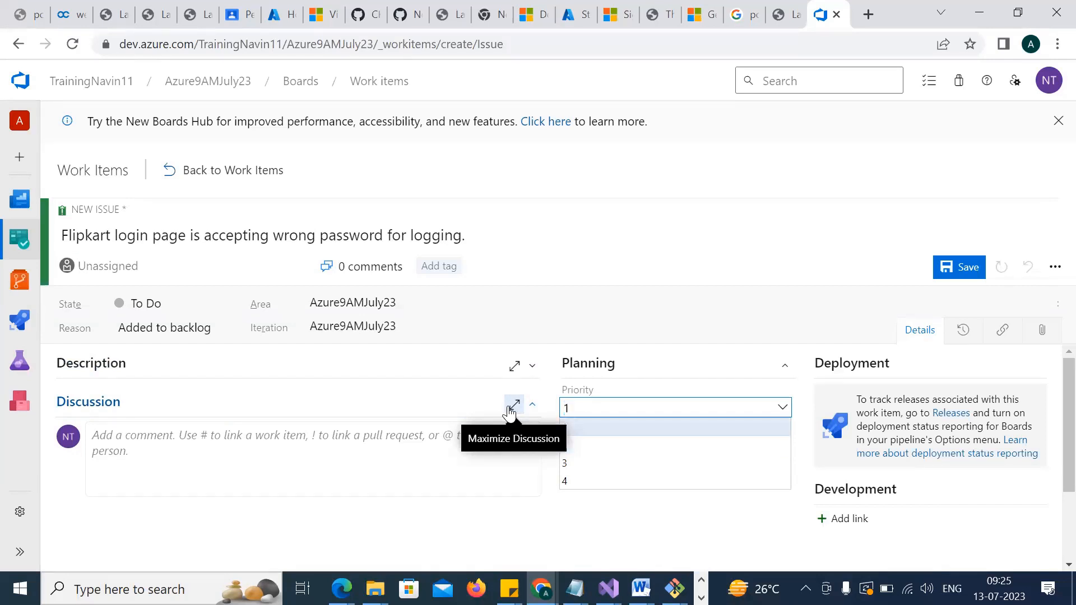
{"action": "left_click", "coordinate": [489, 515]}
{"action": "left_click", "coordinate": [612, 448]}
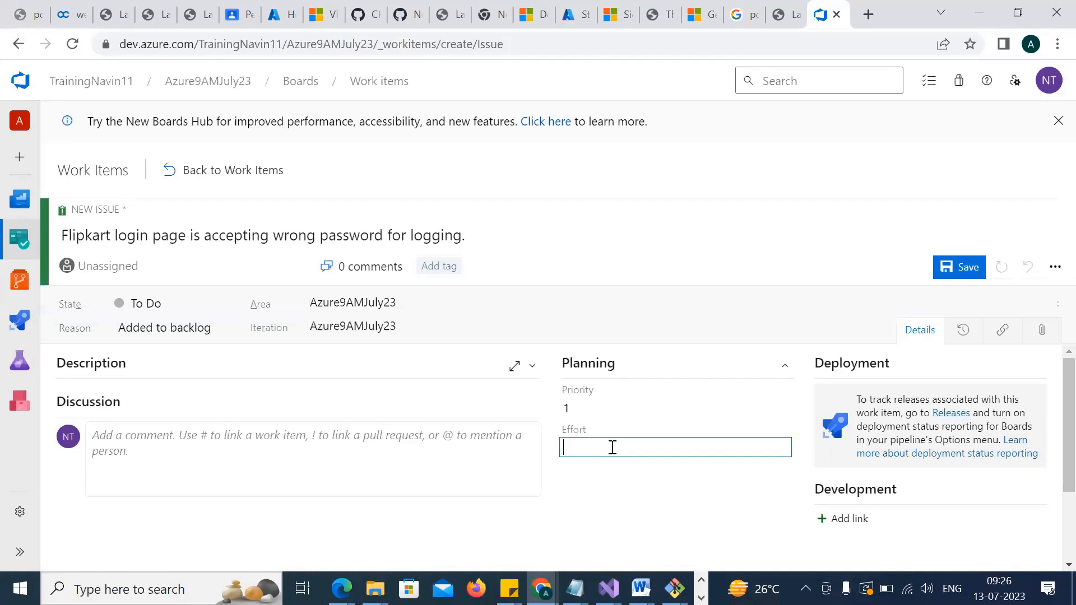
{"action": "type", "text": "5"}
{"action": "left_click", "coordinate": [105, 381]}
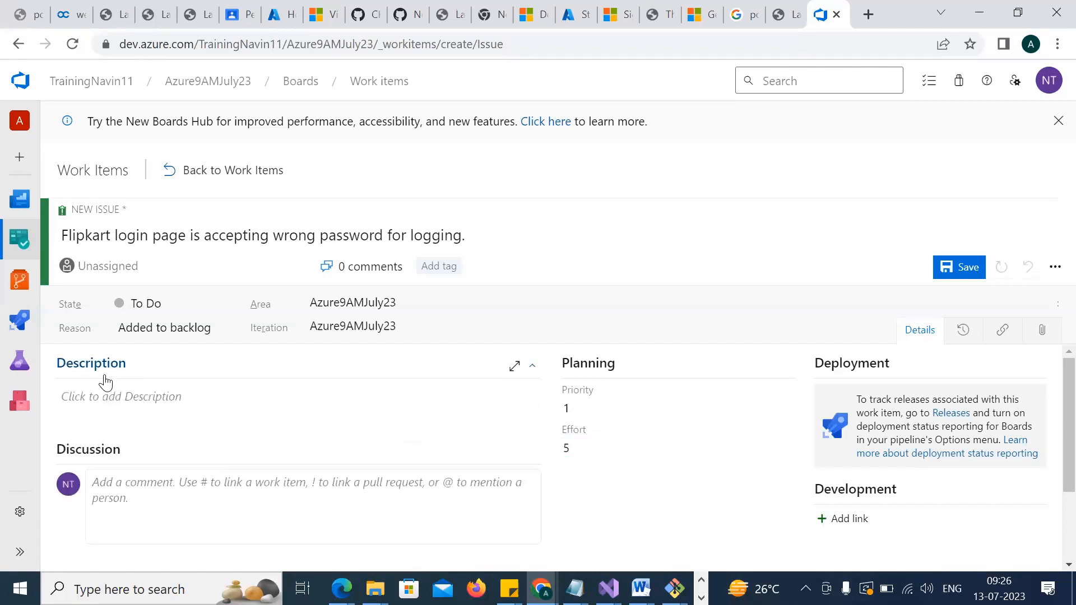
{"action": "left_click", "coordinate": [97, 398]}
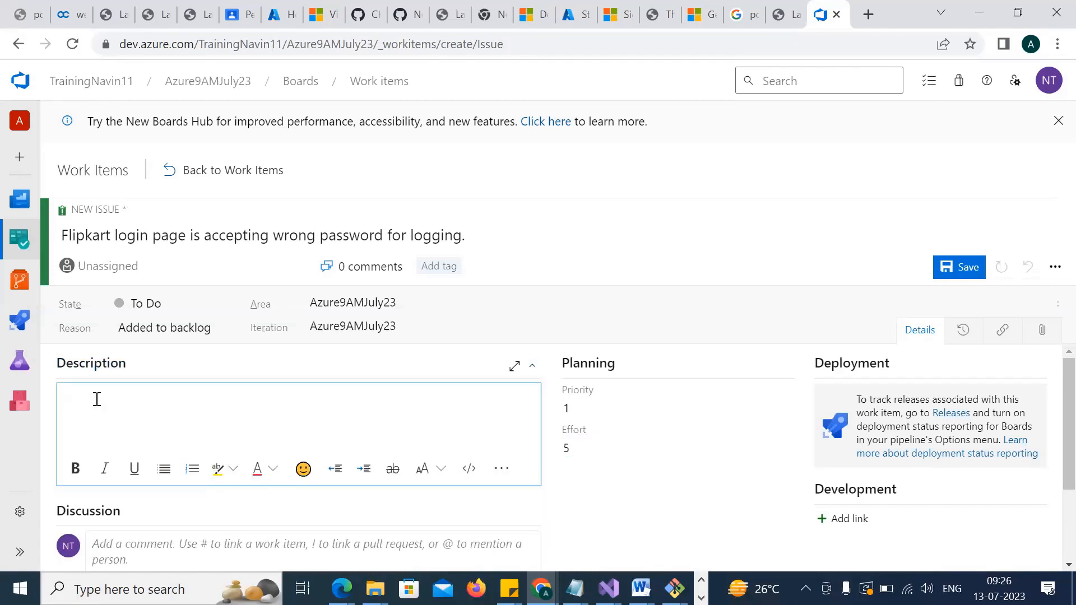
{"action": "type", "text": "Steps to reporduce: 1. "}
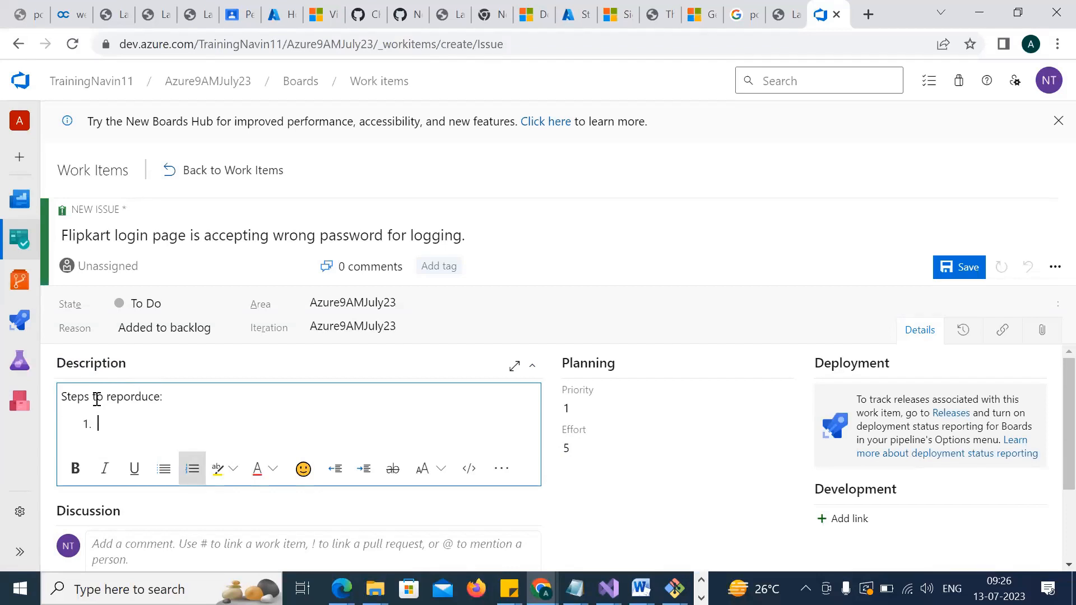
{"action": "type", "text": "Launc the browser"}
{"action": "type", "text": "."}
{"action": "key", "text": "Return"}
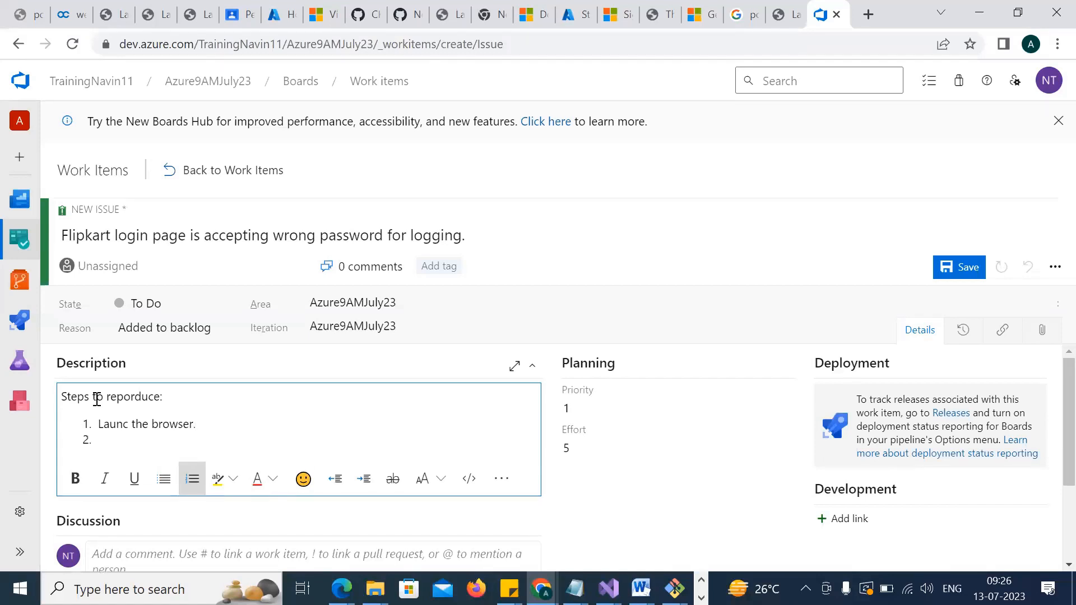
{"action": "key", "text": "Up"}
{"action": "key", "text": "Right"}
{"action": "key", "text": "Right"}
{"action": "key", "text": "Right"}
{"action": "key", "text": "Right"}
{"action": "key", "text": "Right"}
{"action": "type", "text": "he browser. 2. Open ww"}
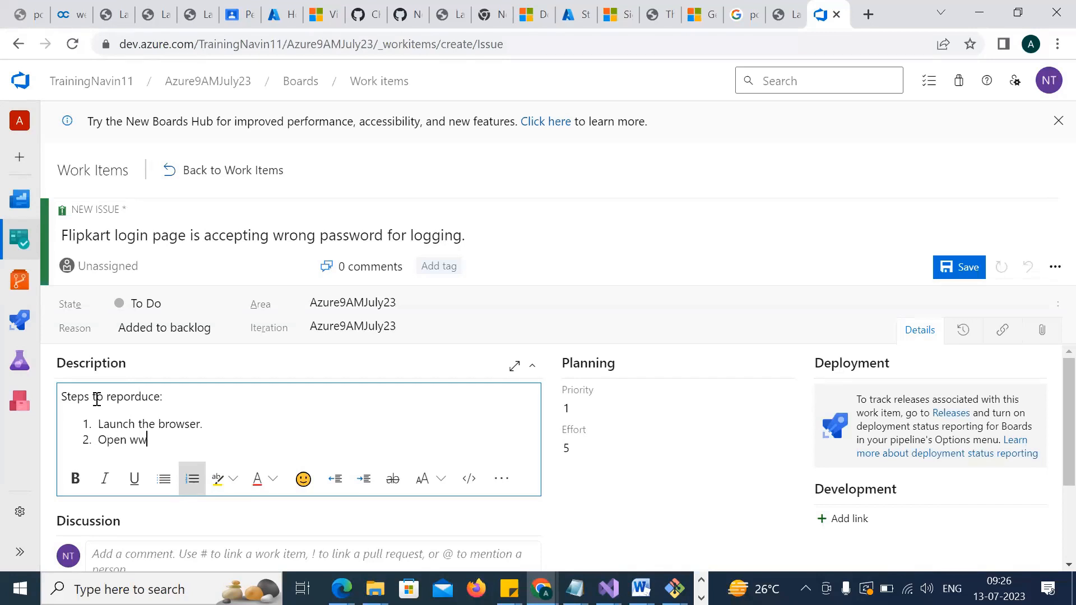
{"action": "type", "text": "w.fliipkart.com"}
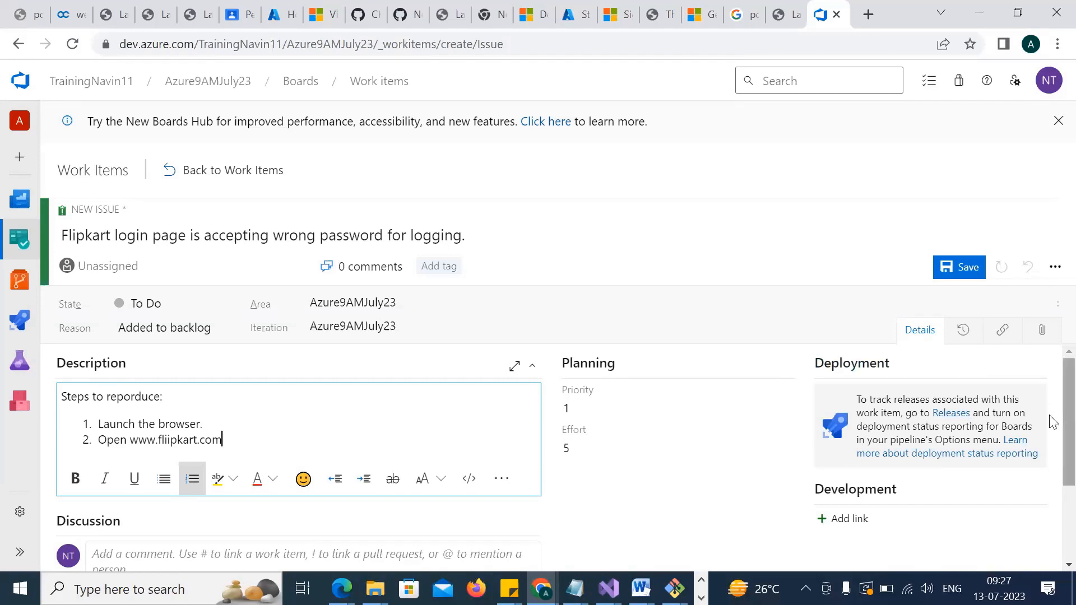
Assign the issue to the third suggested user and save it
{"action": "scroll", "coordinate": [1053, 453], "scroll_direction": "down", "scroll_amount": 1}
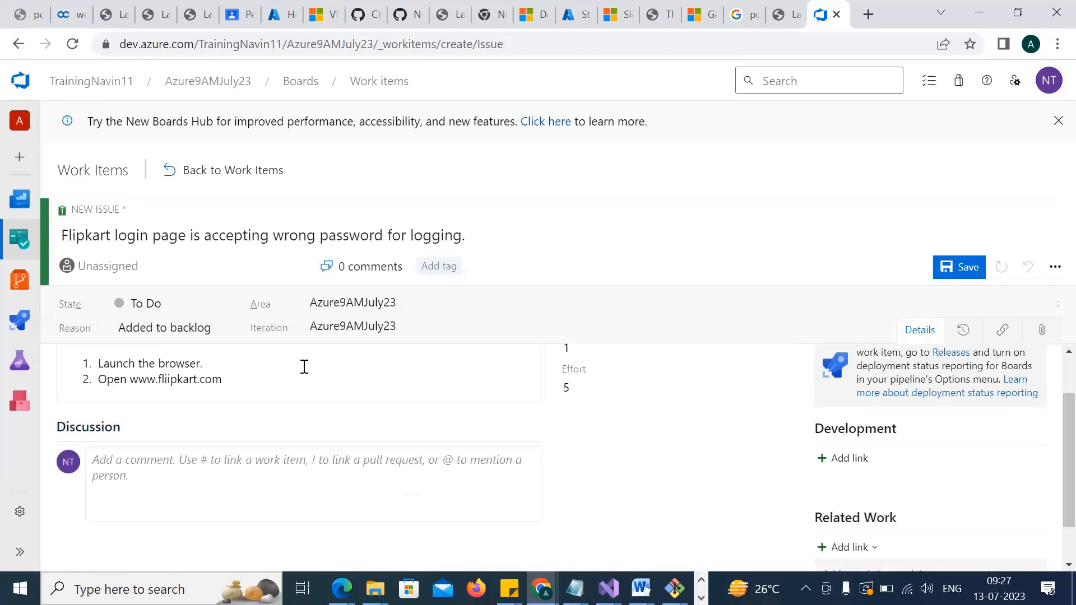
{"action": "left_click", "coordinate": [156, 259]}
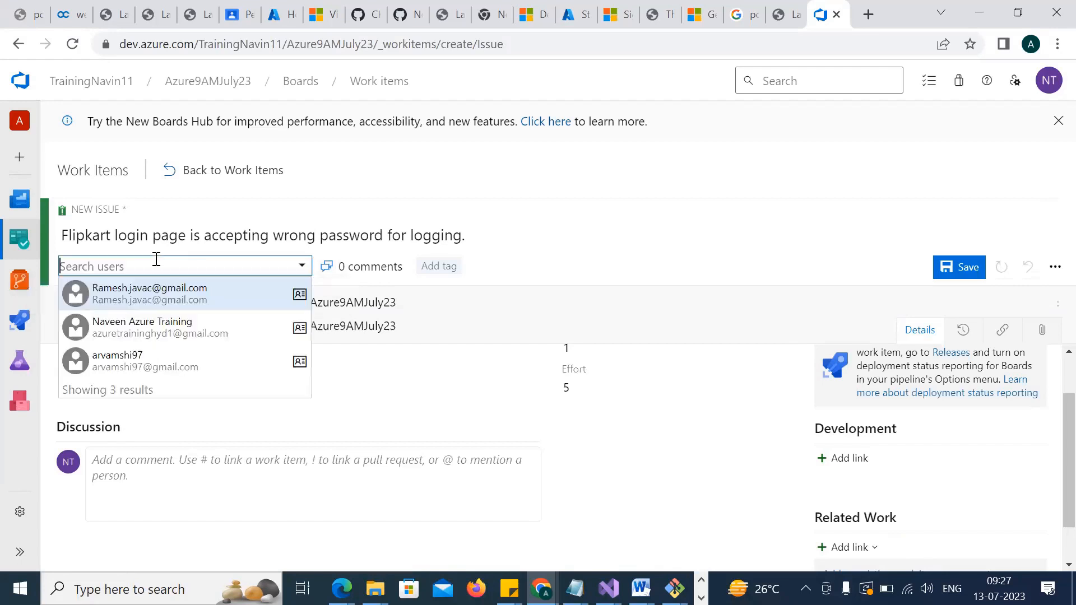
{"action": "left_click", "coordinate": [121, 367]}
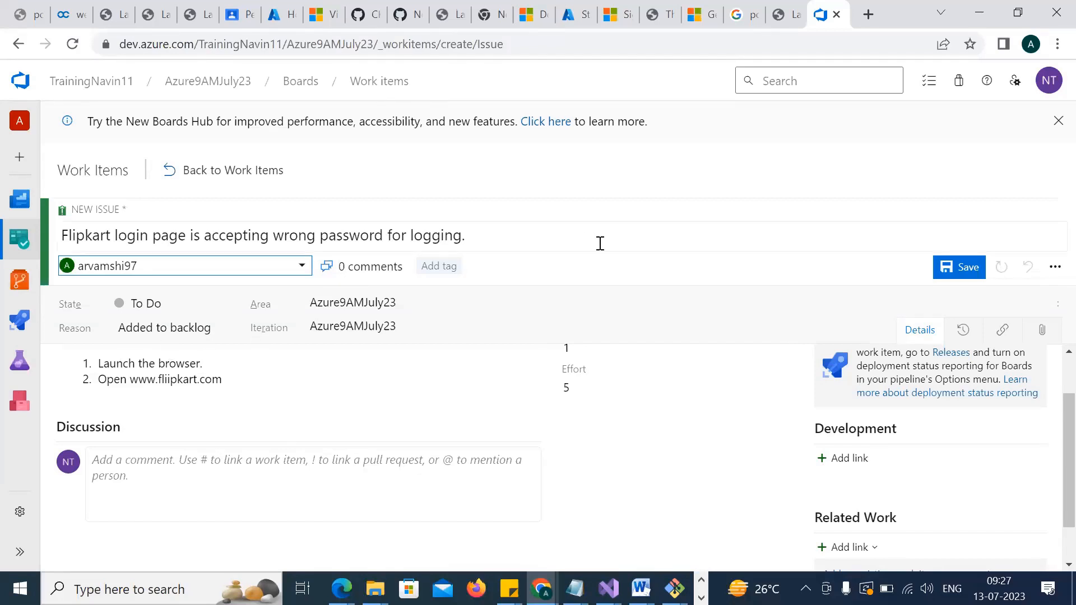
{"action": "left_click", "coordinate": [970, 274]}
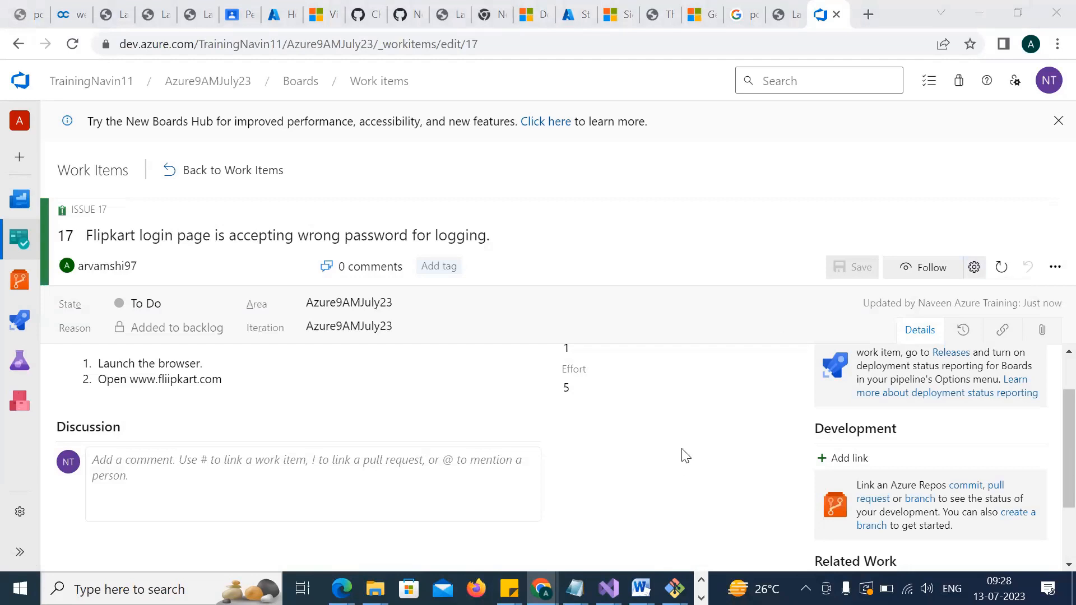
Link the Flipkart login issue to existing Task 13 (FE development) with the Affects link type and save the issue
{"action": "left_click", "coordinate": [1003, 334]}
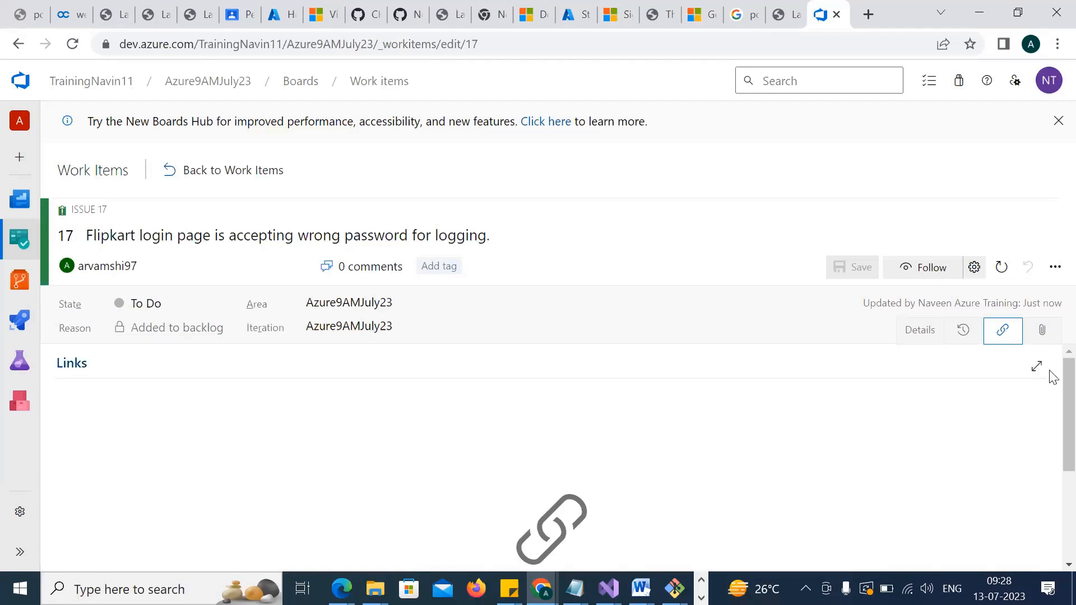
{"action": "scroll", "coordinate": [1054, 393], "scroll_direction": "down", "scroll_amount": 2}
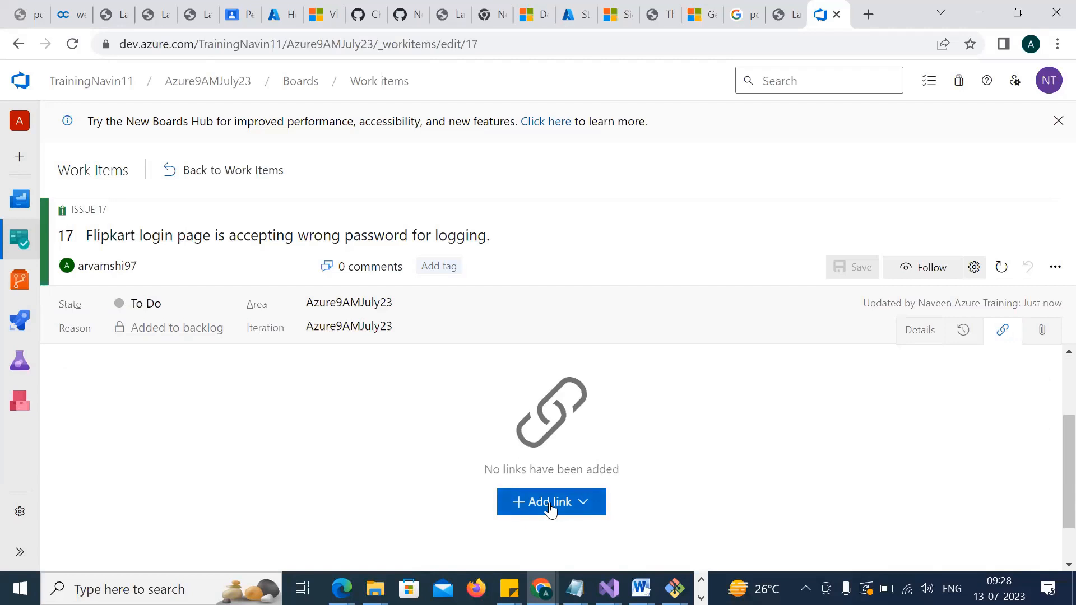
{"action": "left_click", "coordinate": [551, 507]}
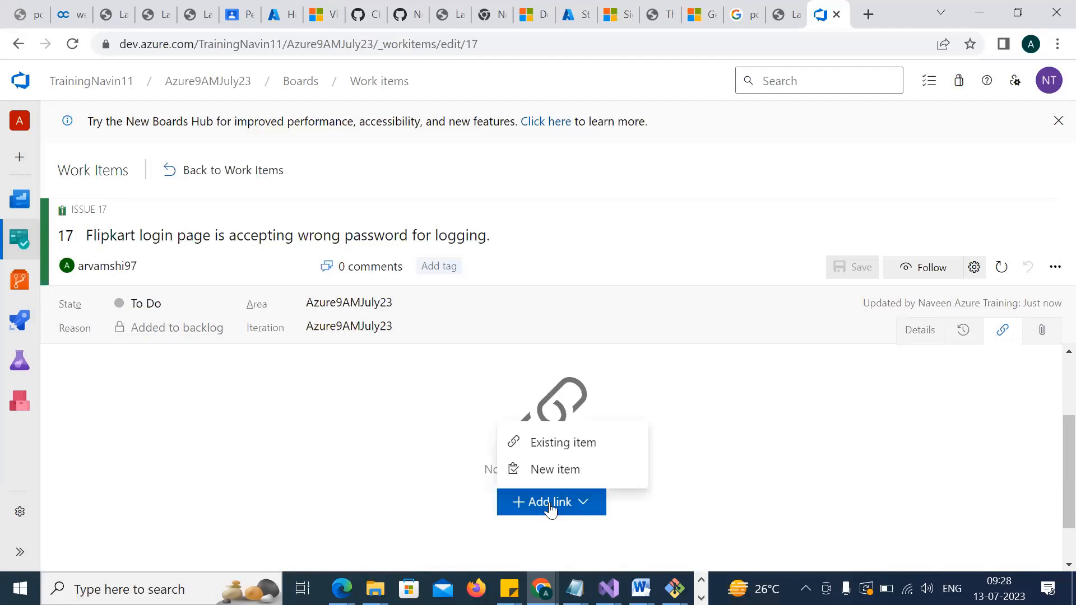
{"action": "left_click", "coordinate": [553, 446]}
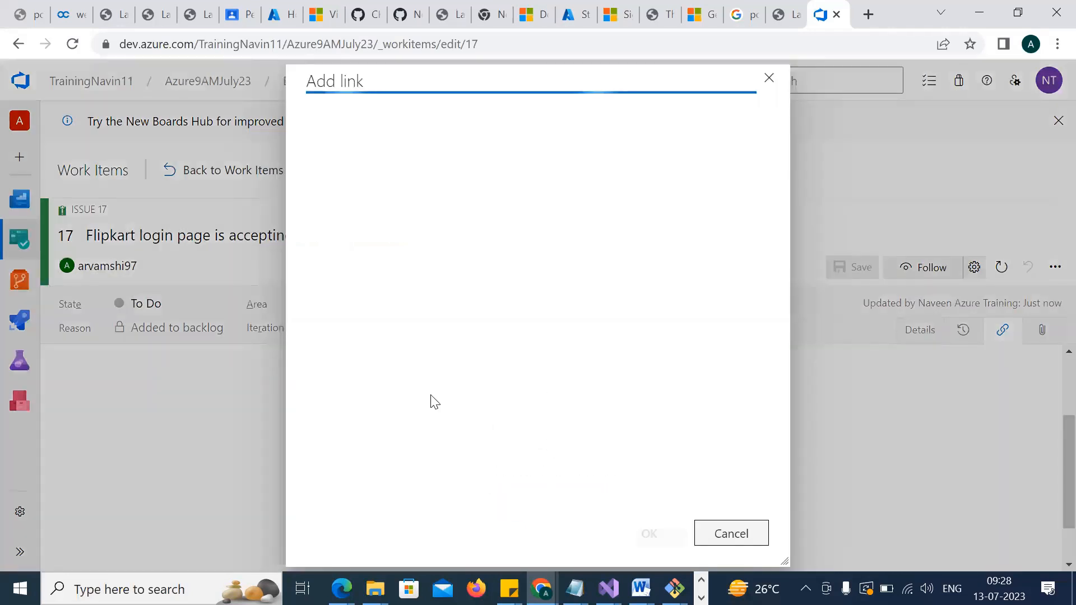
{"action": "left_click", "coordinate": [380, 263]}
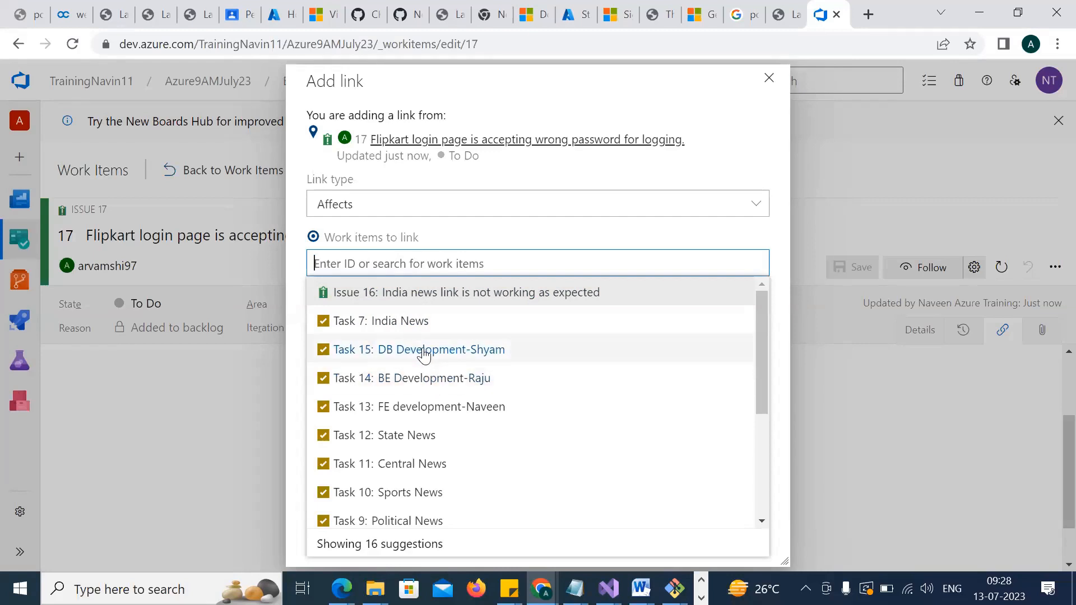
{"action": "left_click", "coordinate": [425, 411]}
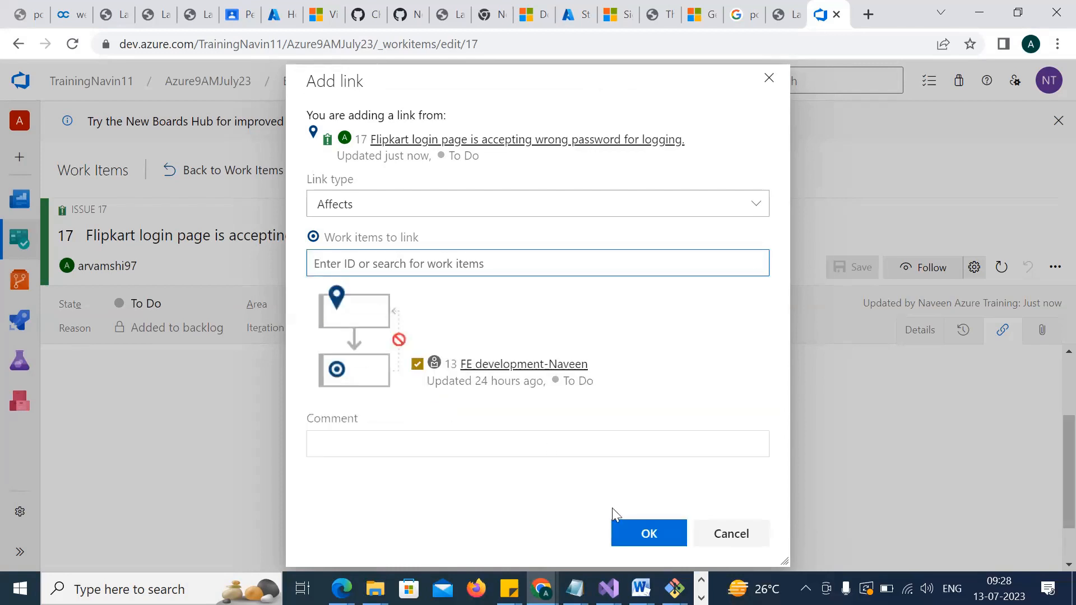
{"action": "left_click", "coordinate": [638, 537]}
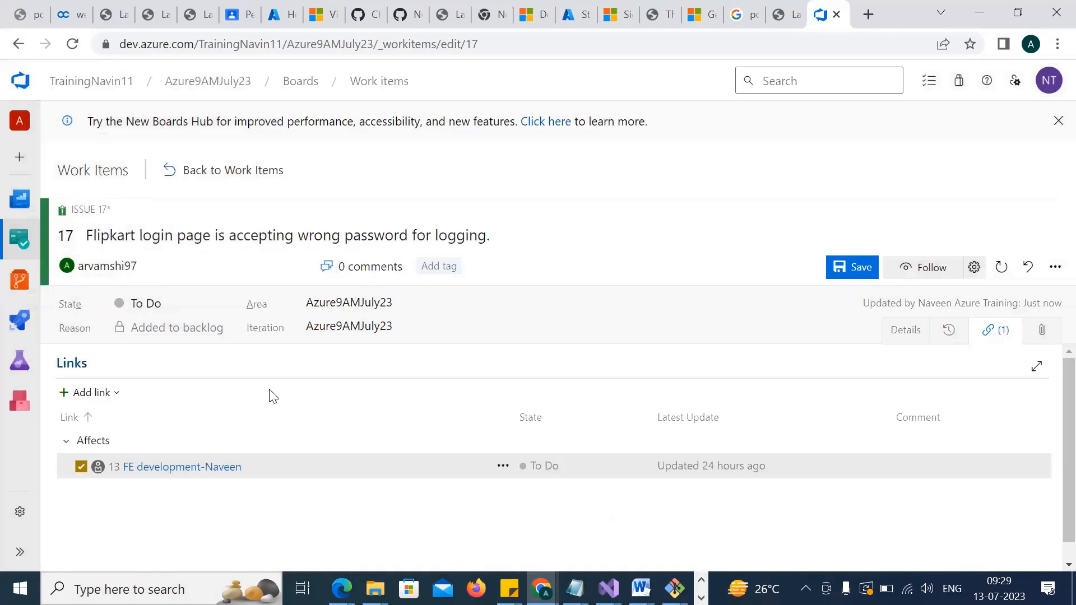
{"action": "left_click", "coordinate": [840, 267]}
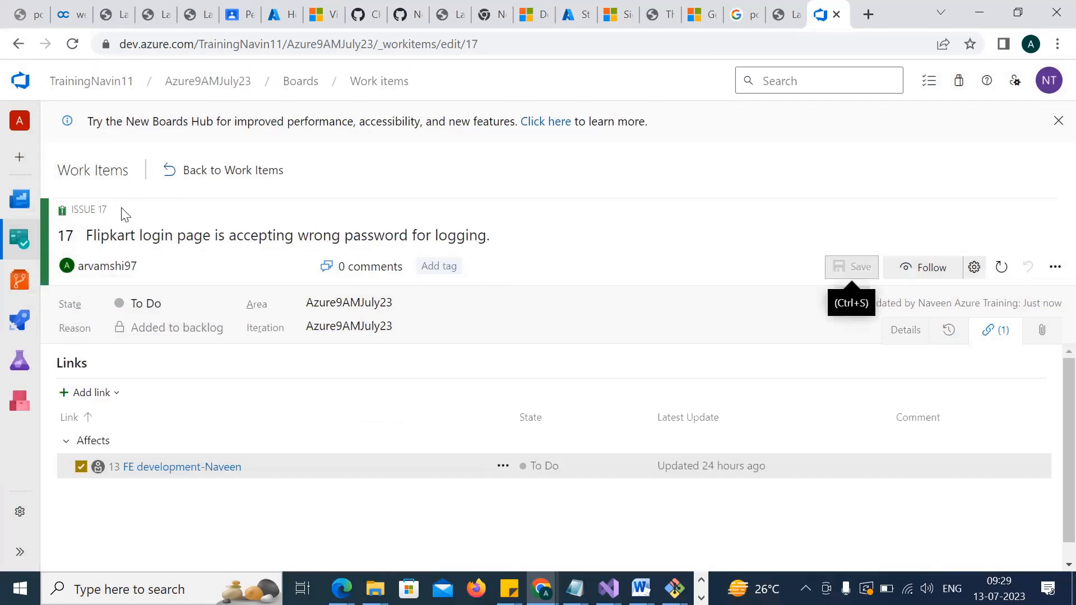
Open the linked FE development task, examine its links back to the Flipkart login issue, and close it
{"action": "left_click_drag", "start_coordinate": [87, 235], "coordinate": [363, 238]}
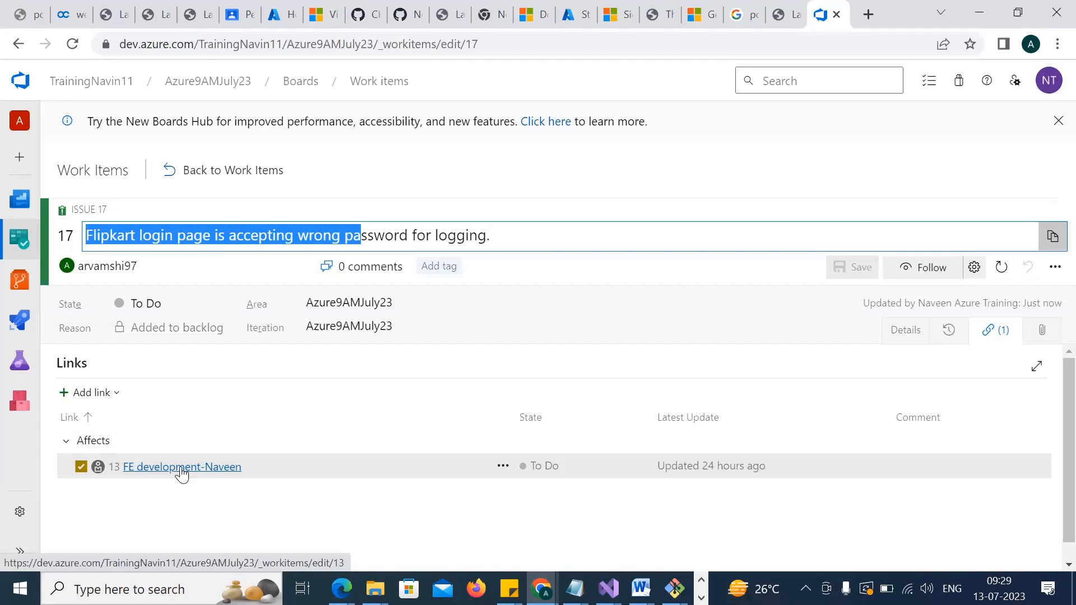
{"action": "left_click", "coordinate": [181, 473]}
{"action": "left_click", "coordinate": [175, 466]}
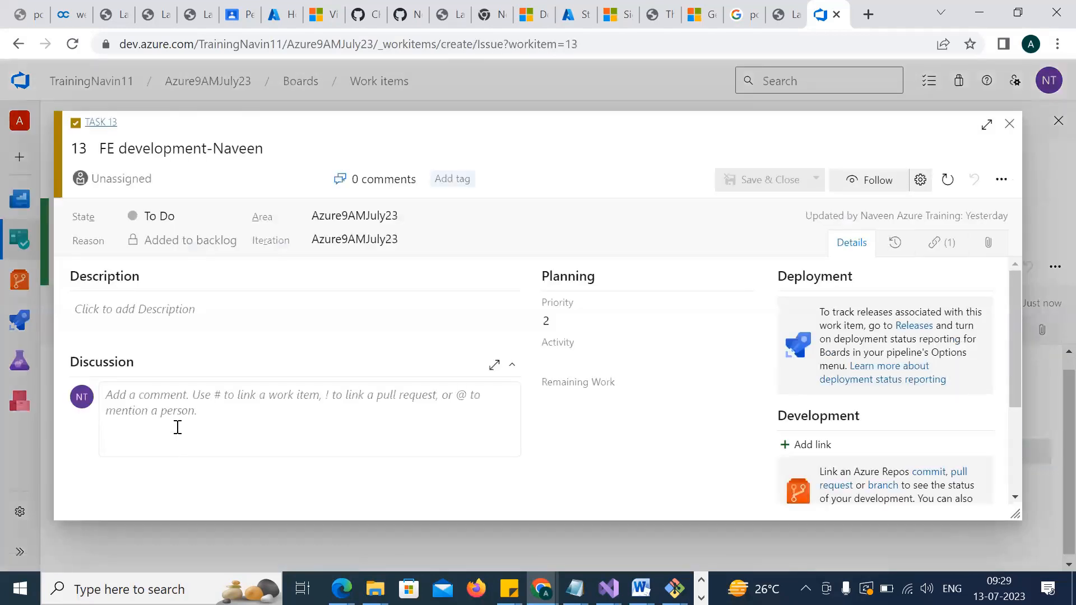
{"action": "left_click", "coordinate": [935, 252]}
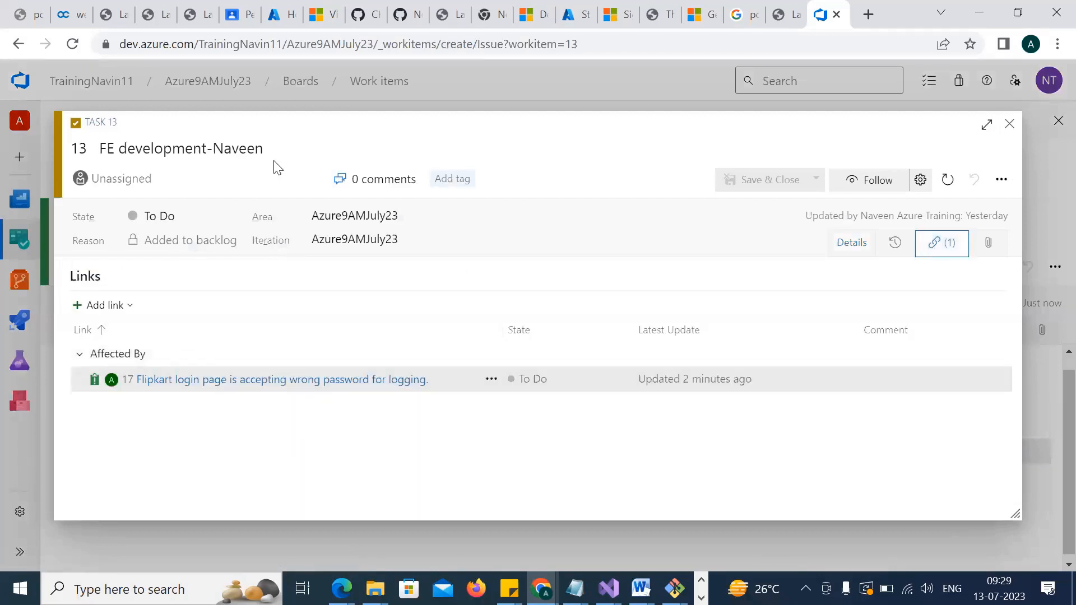
{"action": "left_click_drag", "start_coordinate": [229, 147], "coordinate": [81, 142]}
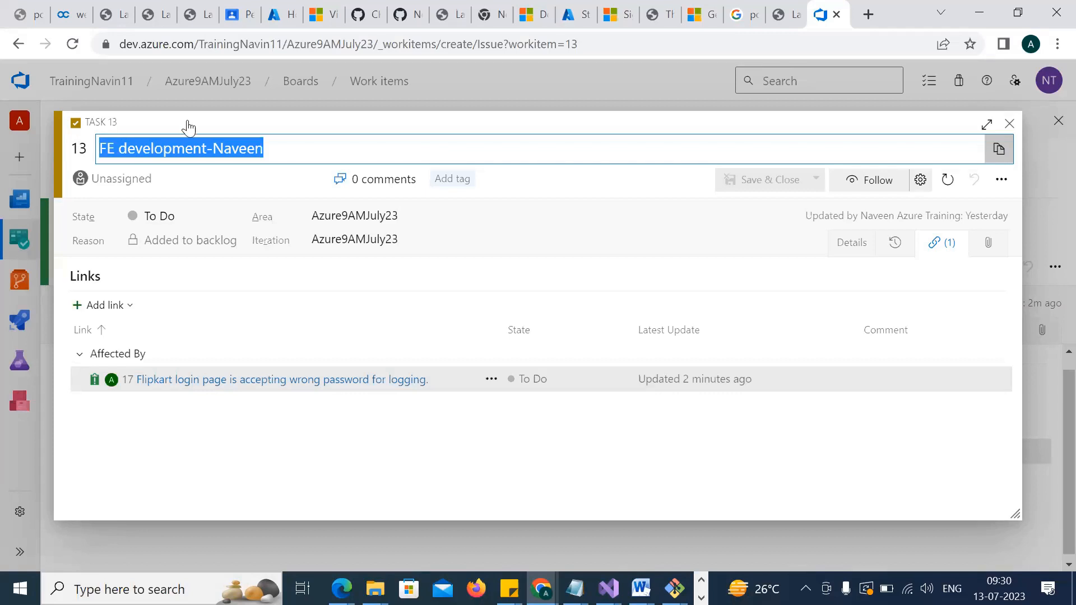
{"action": "left_click", "coordinate": [1009, 123]}
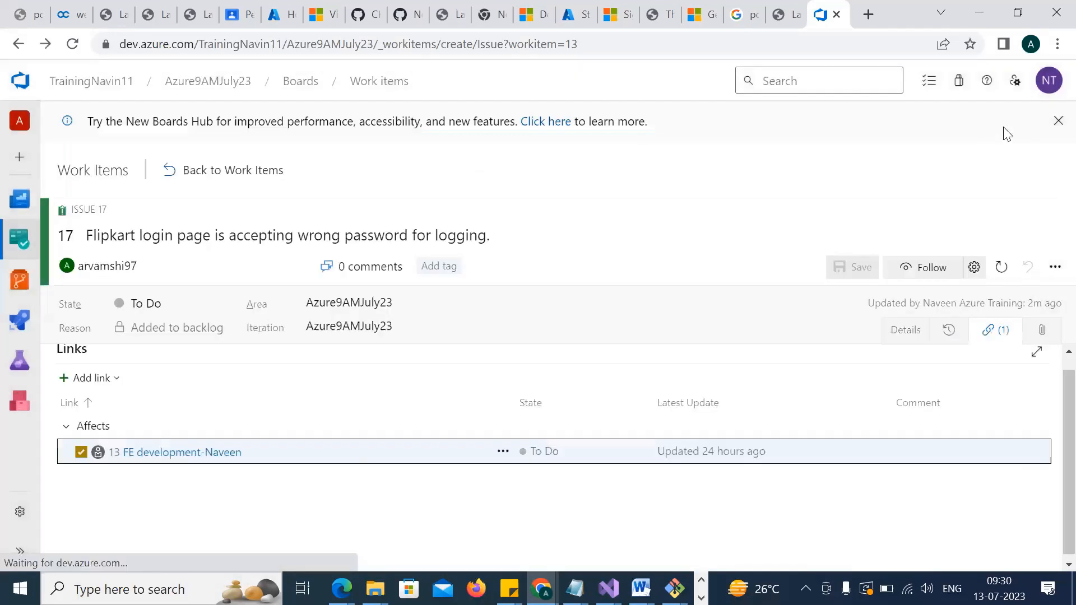
Review the team's issue board and backlog, including the iterations to which the India news issue can be moved
{"action": "mouse_move", "coordinate": [20, 239]}
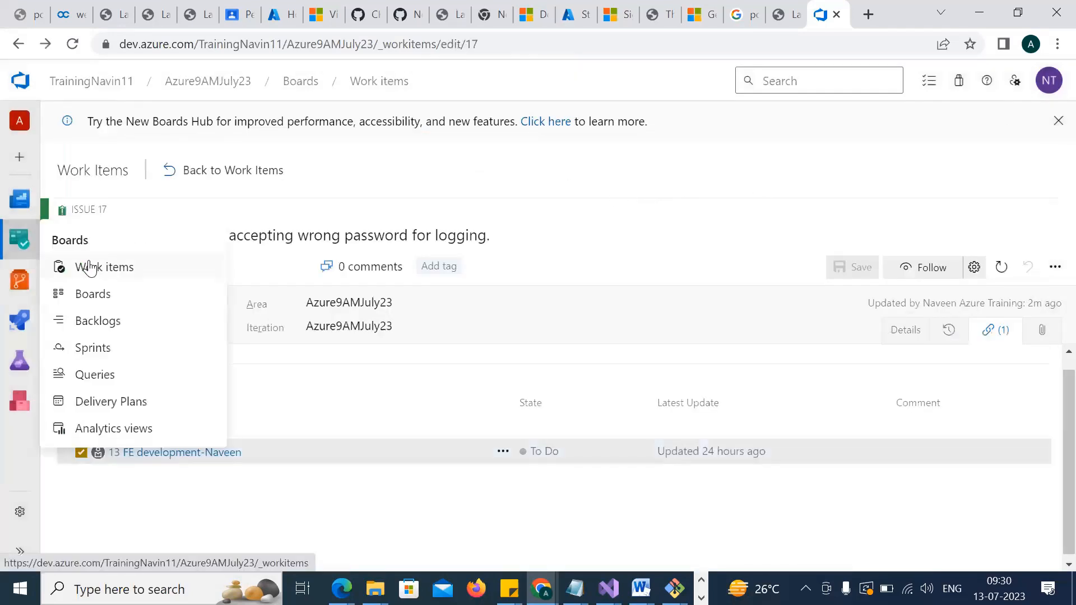
{"action": "left_click", "coordinate": [93, 295]}
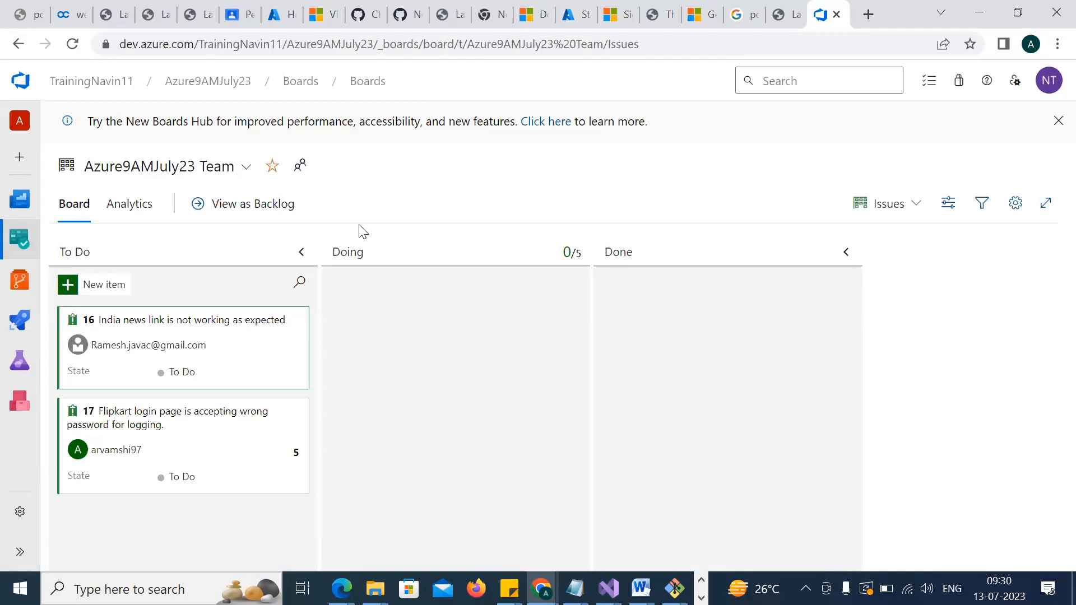
{"action": "left_click", "coordinate": [217, 211]}
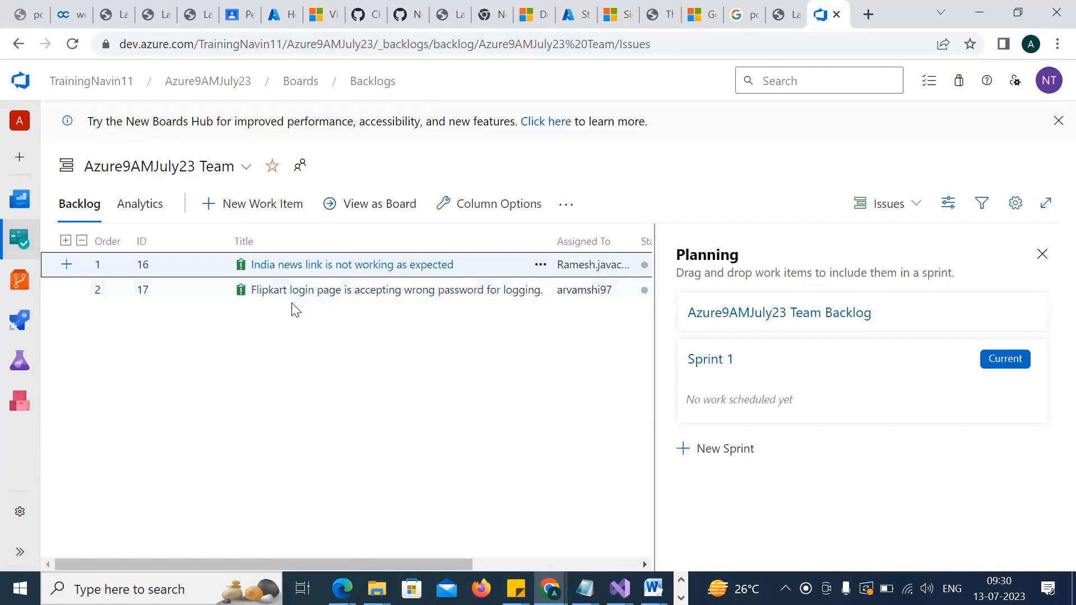
{"action": "left_click", "coordinate": [542, 266]}
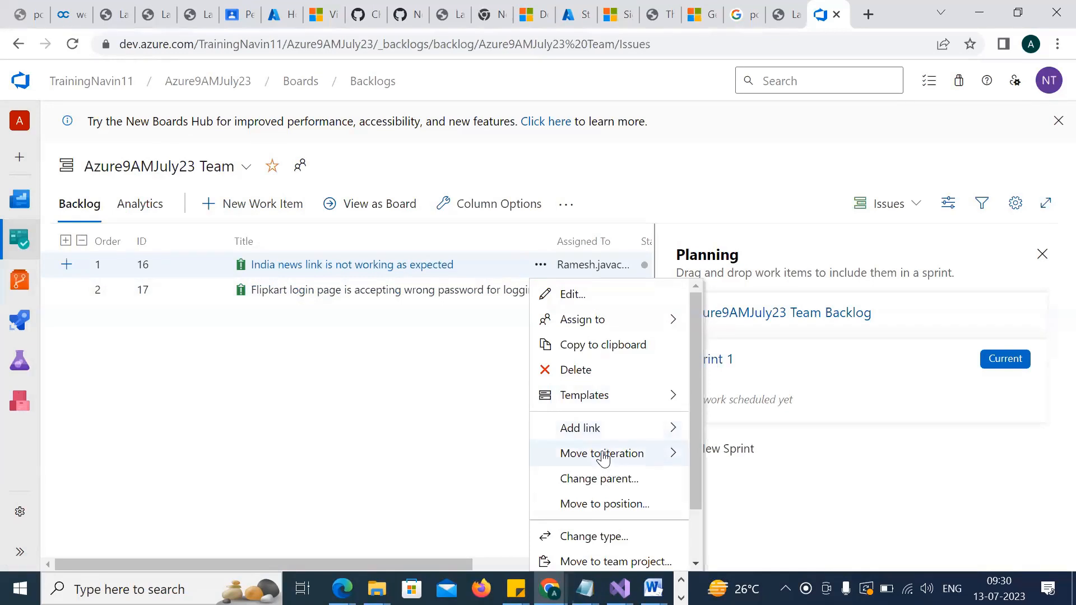
{"action": "mouse_move", "coordinate": [603, 457]}
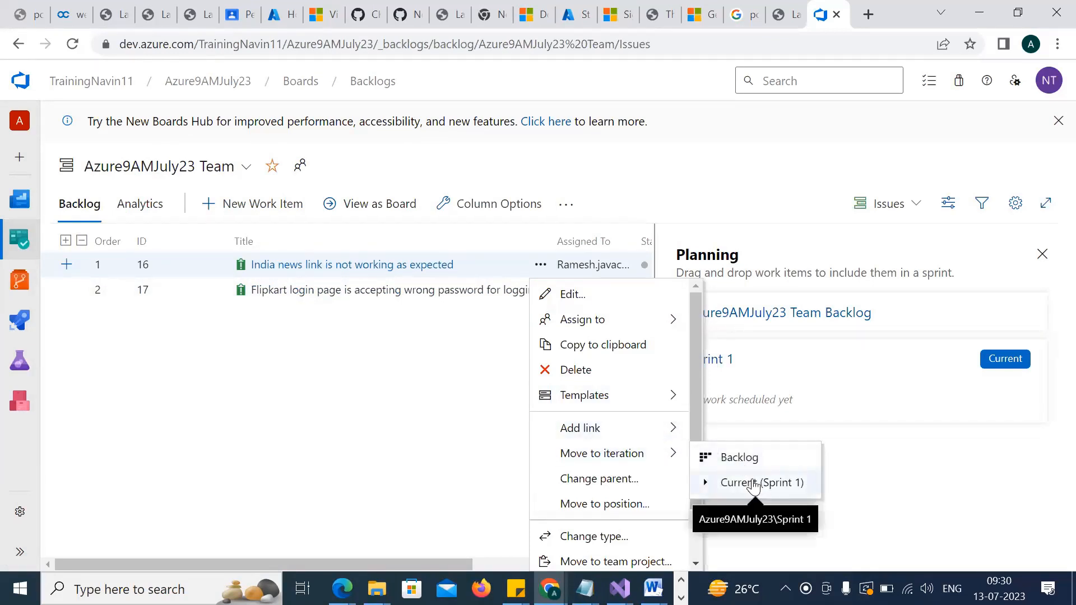
{"action": "left_click", "coordinate": [334, 443]}
Open the team's sprints and set Sprint 1's start date to 7/10/2023 and its end date to 7/14/2023
{"action": "mouse_move", "coordinate": [20, 238]}
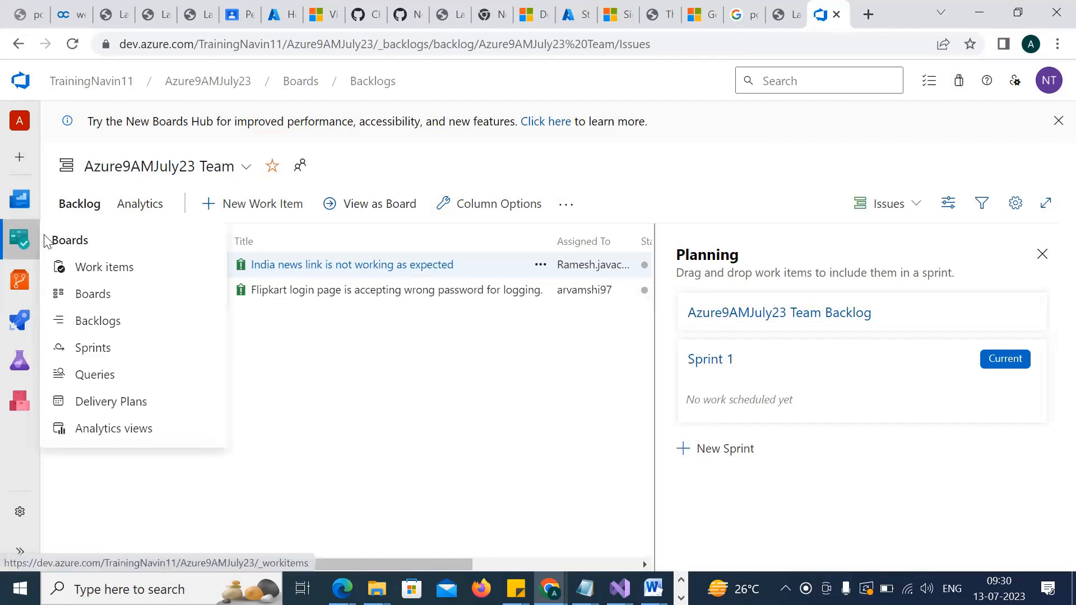
{"action": "left_click", "coordinate": [92, 349]}
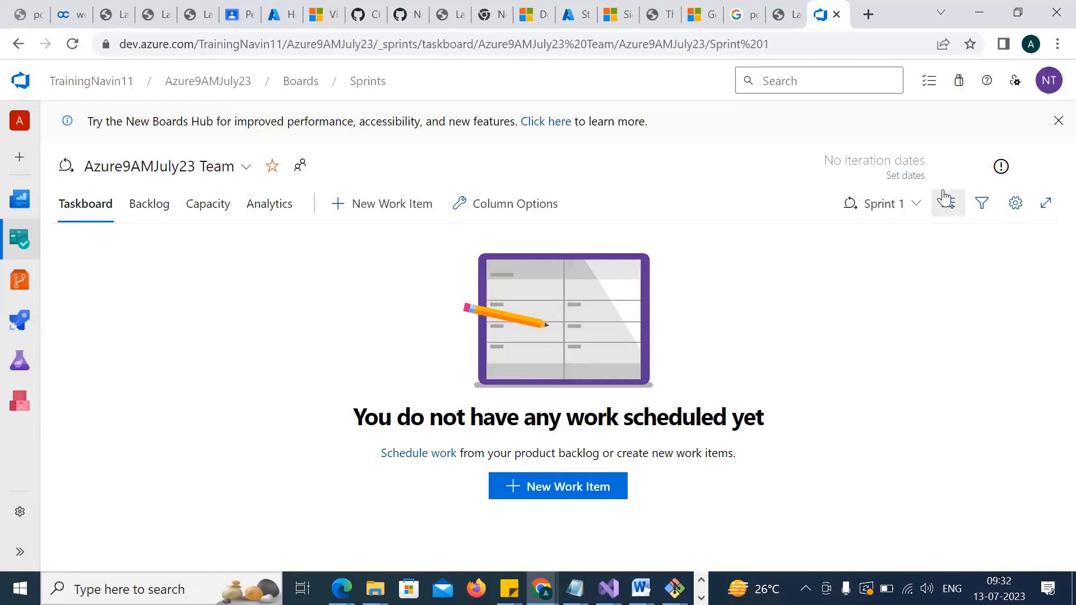
{"action": "left_click", "coordinate": [904, 177]}
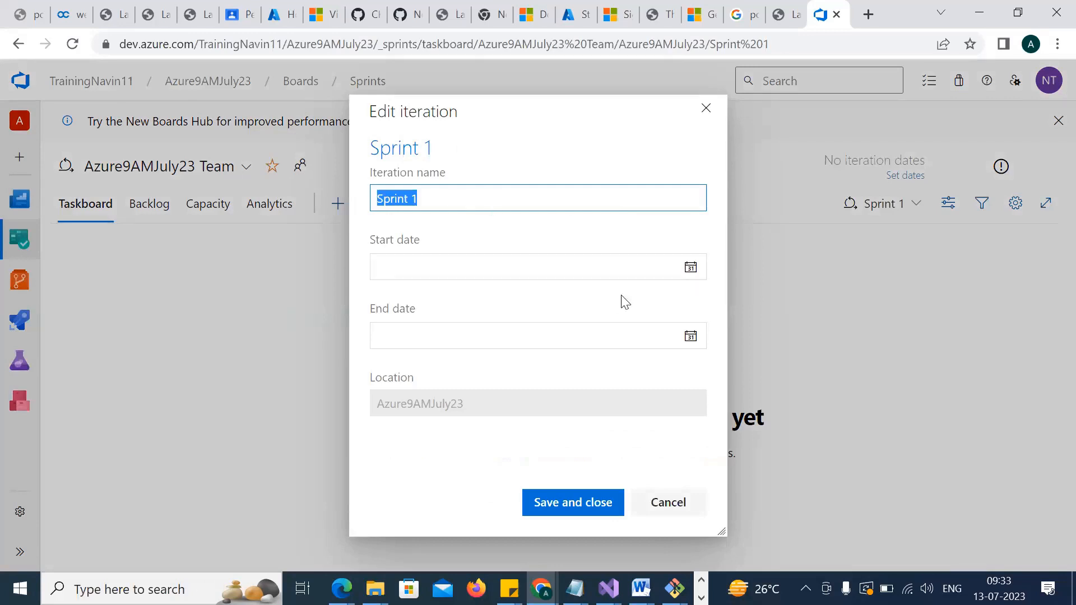
{"action": "left_click", "coordinate": [691, 268]}
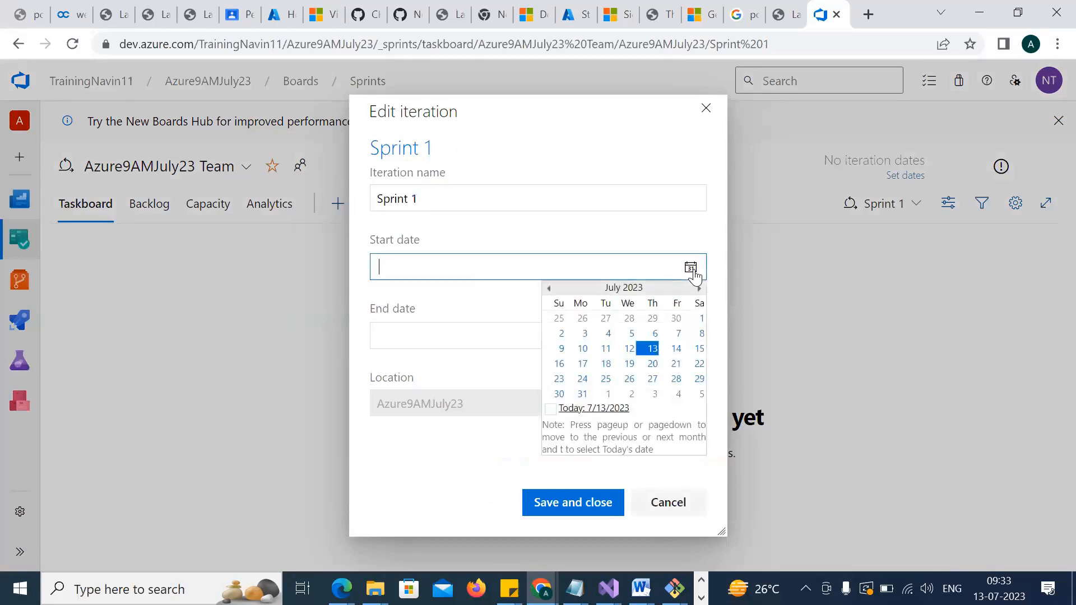
{"action": "left_click", "coordinate": [582, 348]}
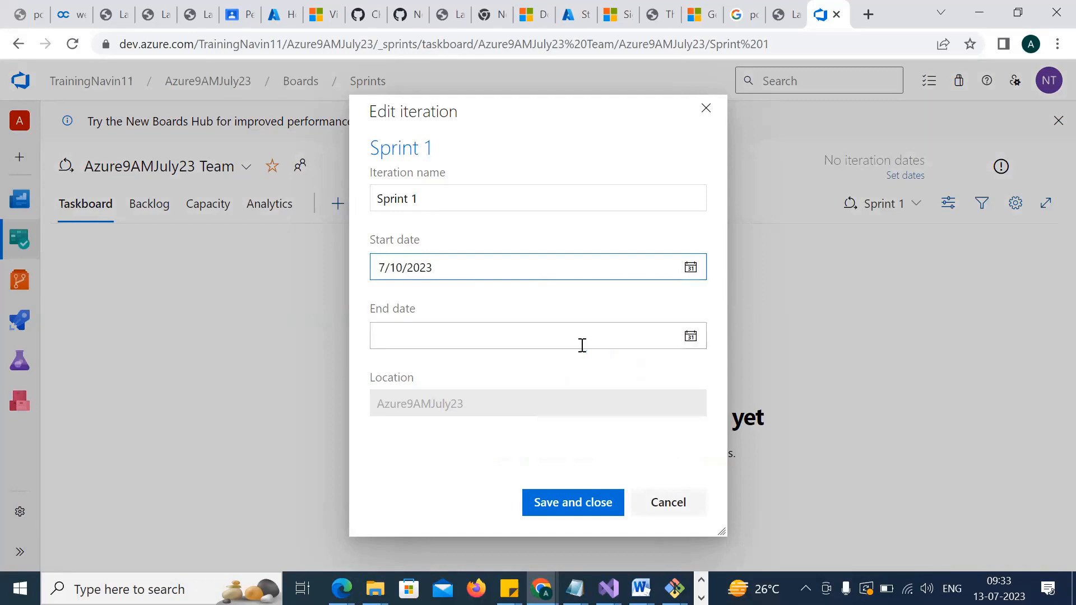
{"action": "left_click", "coordinate": [691, 336]}
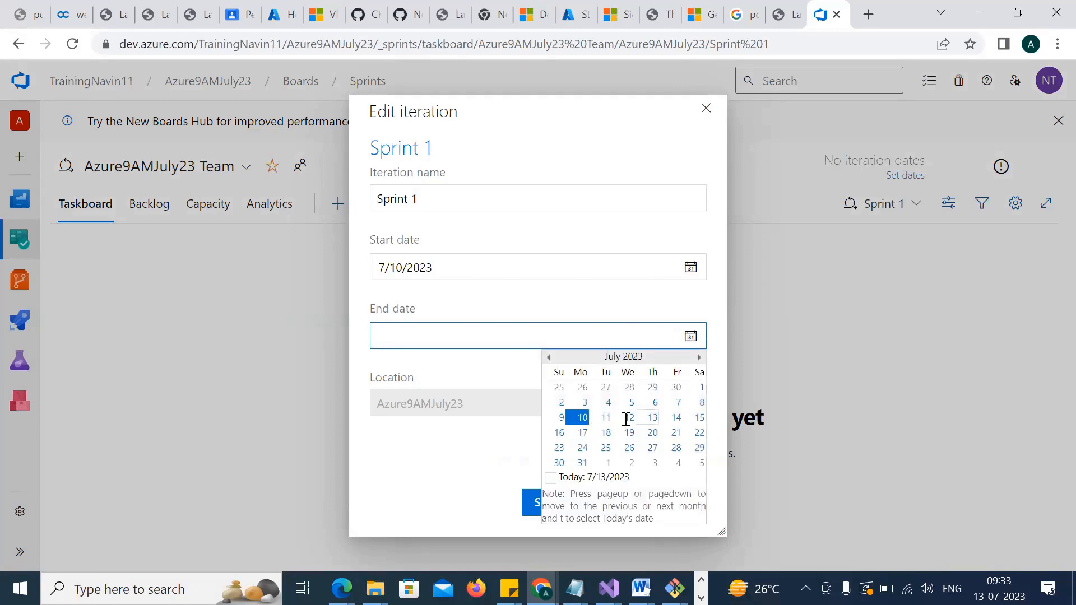
{"action": "left_click", "coordinate": [677, 417]}
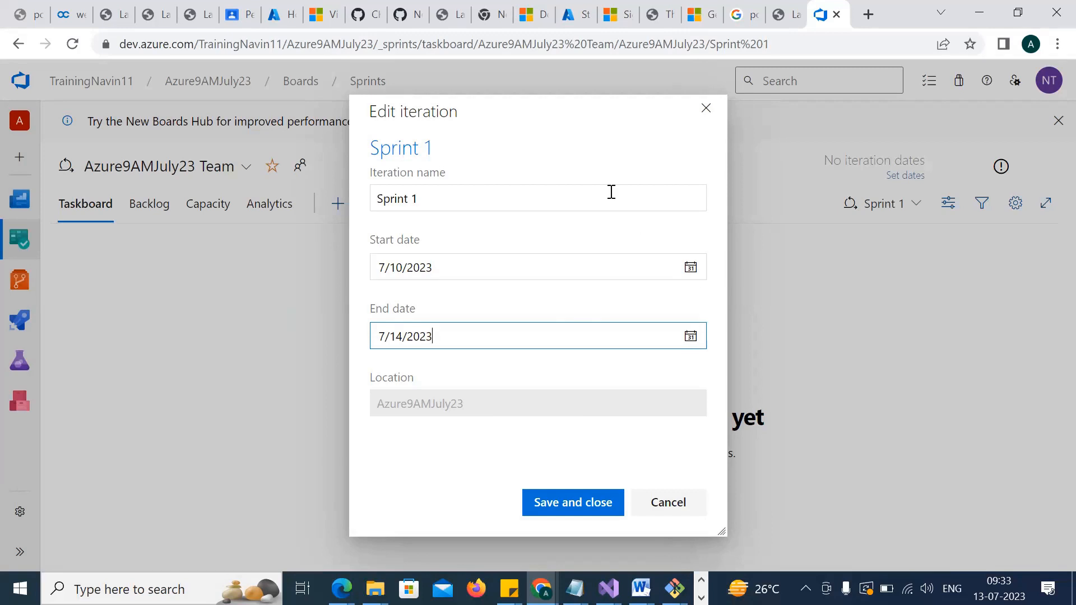
Change Sprint 1's end date to 7/21/2023 and save the iteration
{"action": "left_click", "coordinate": [691, 335]}
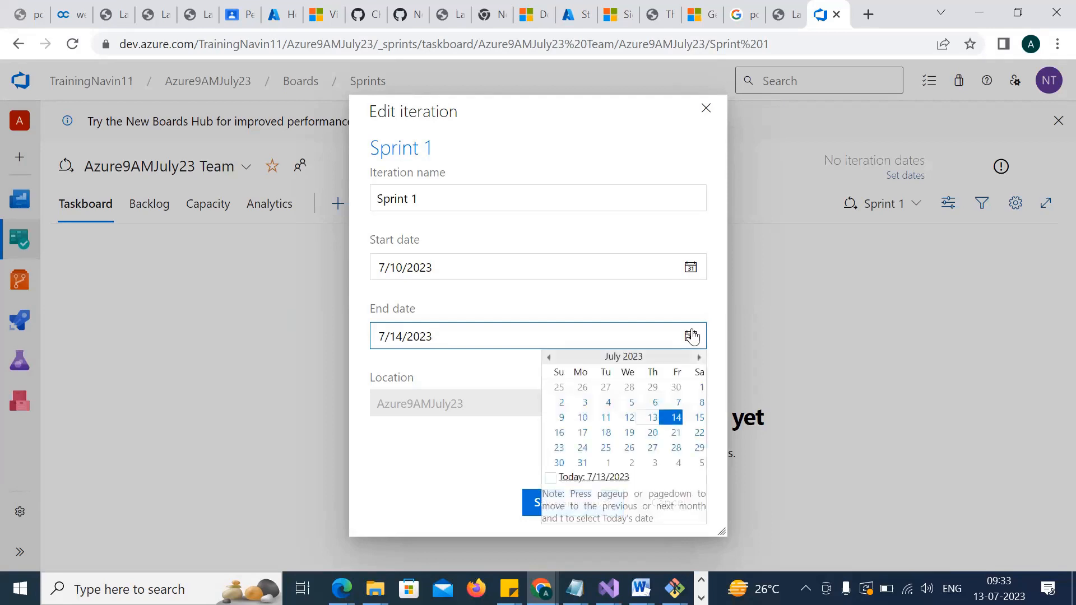
{"action": "left_click", "coordinate": [677, 433]}
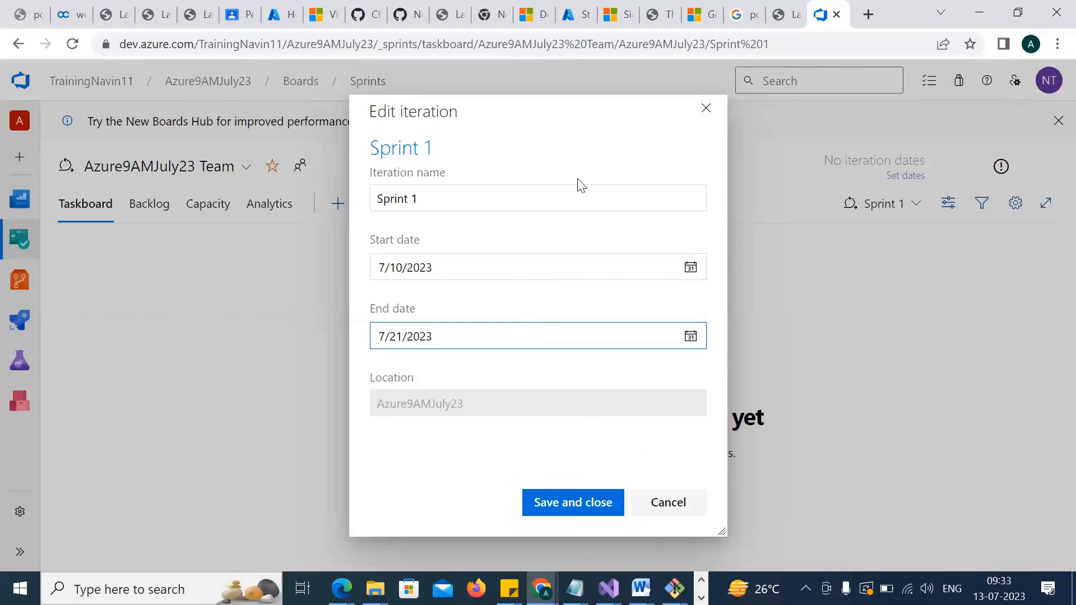
{"action": "key", "text": "alt+Tab"}
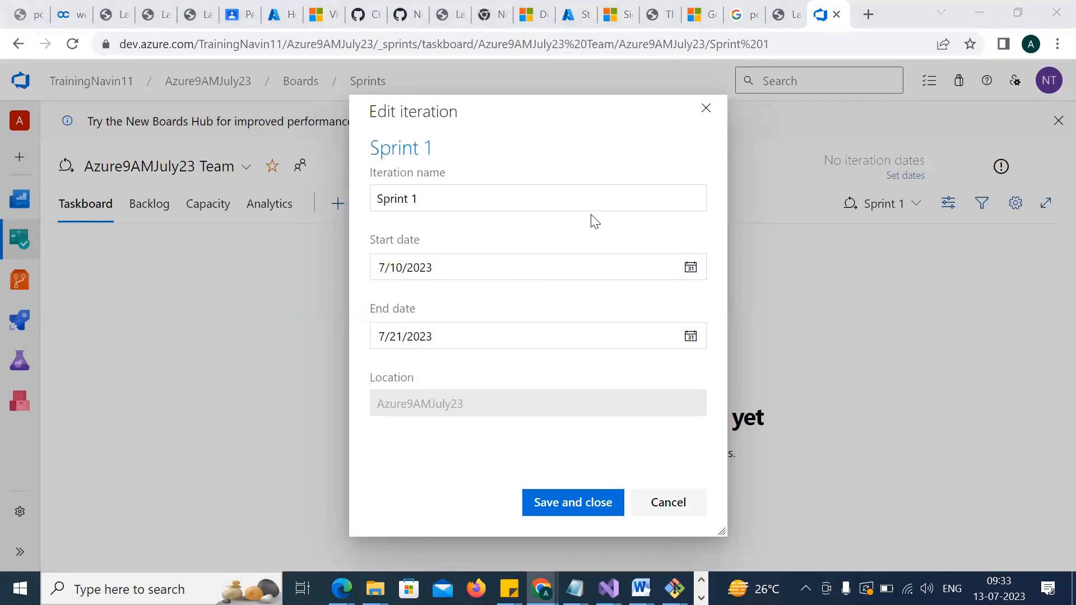
{"action": "left_click", "coordinate": [605, 504]}
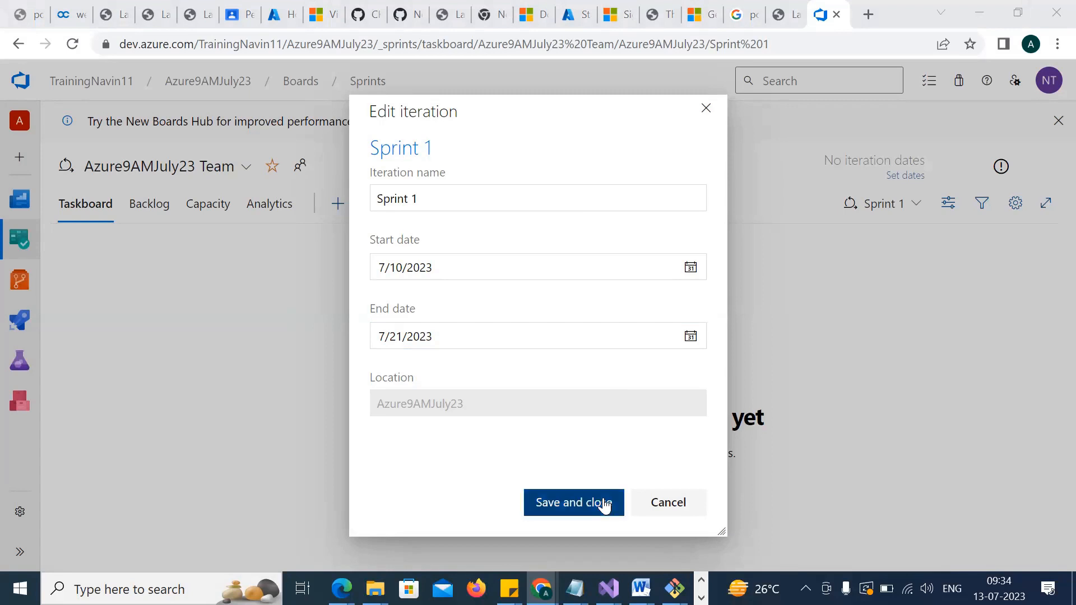
{"action": "left_click", "coordinate": [604, 503]}
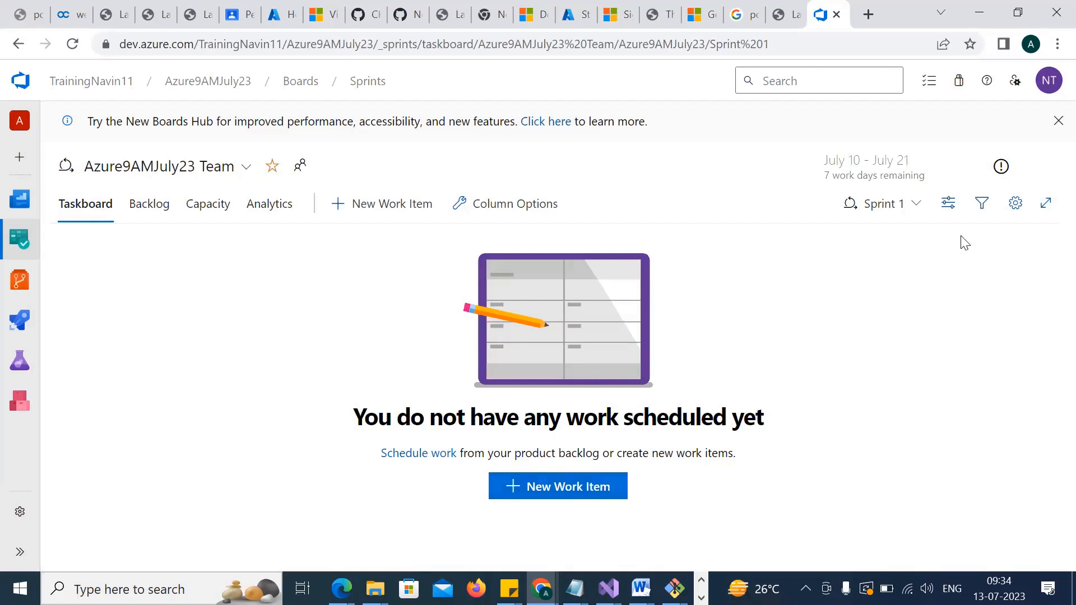
Open Sprint 1's capacity planning and add a team member found by searching for the person's name
{"action": "left_click", "coordinate": [218, 216]}
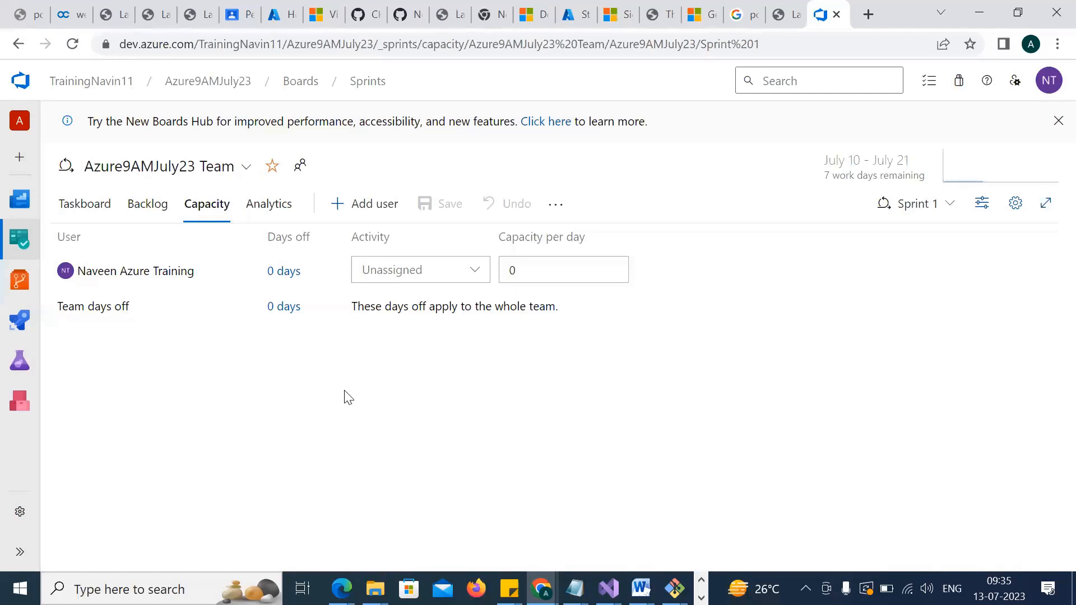
{"action": "left_click", "coordinate": [383, 208]}
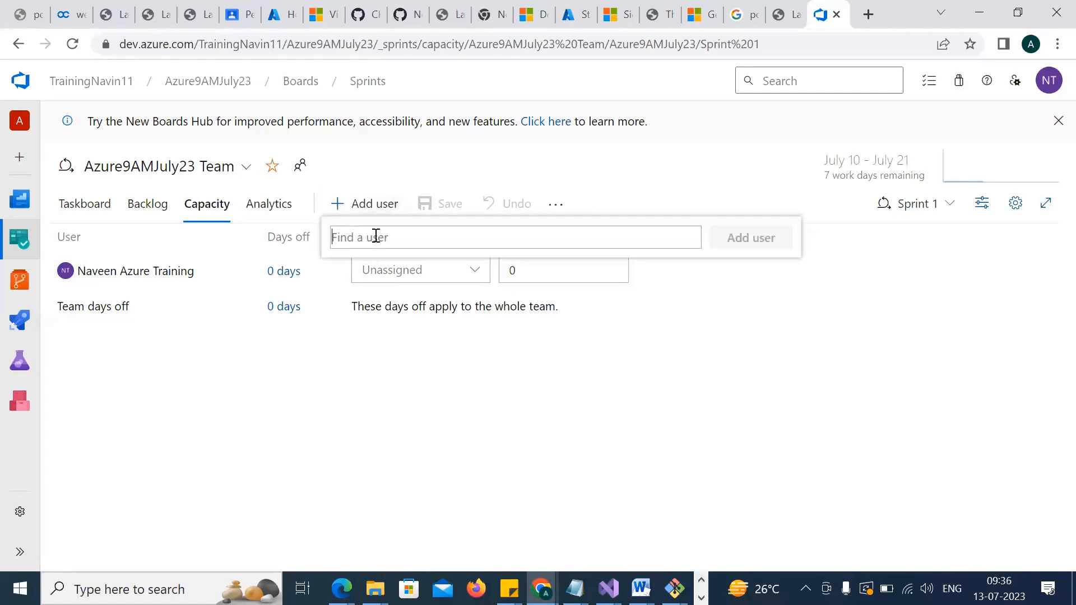
{"action": "type", "text": "Ra"}
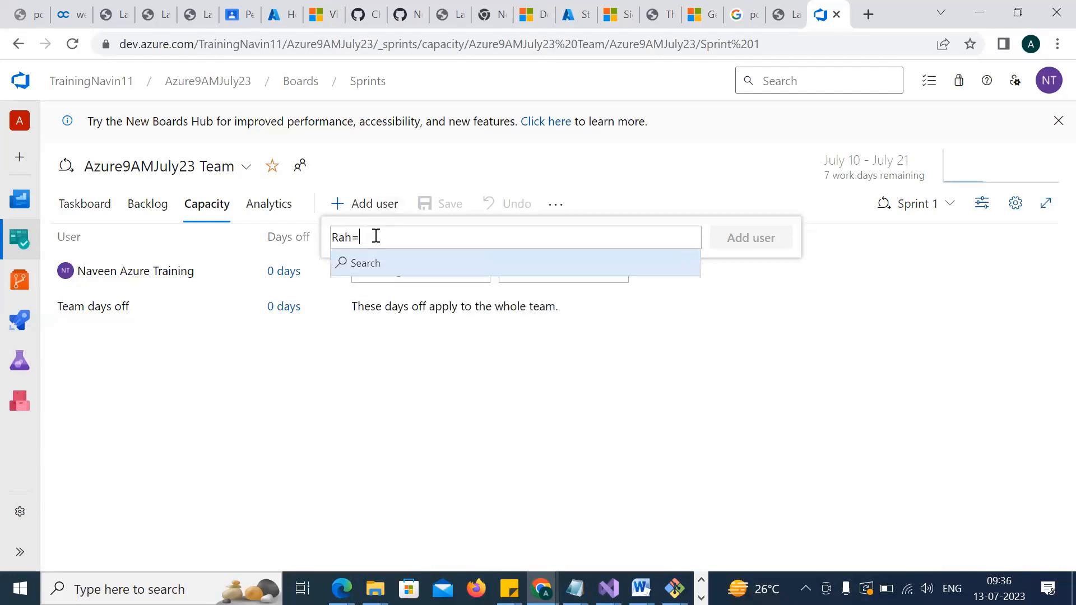
{"action": "type", "text": "m"}
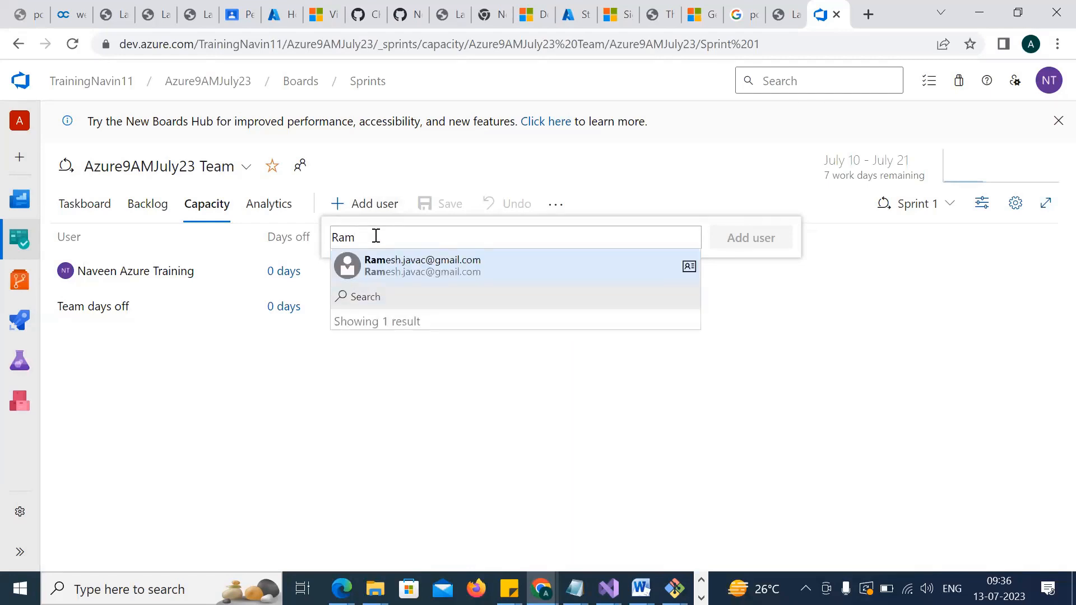
{"action": "left_click", "coordinate": [402, 268]}
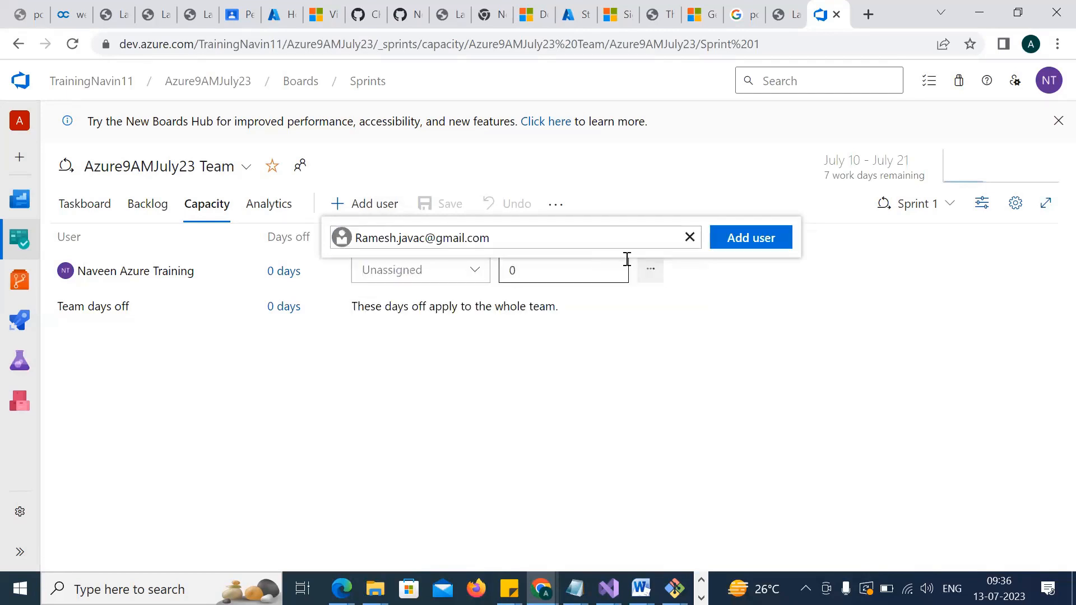
{"action": "left_click", "coordinate": [729, 239]}
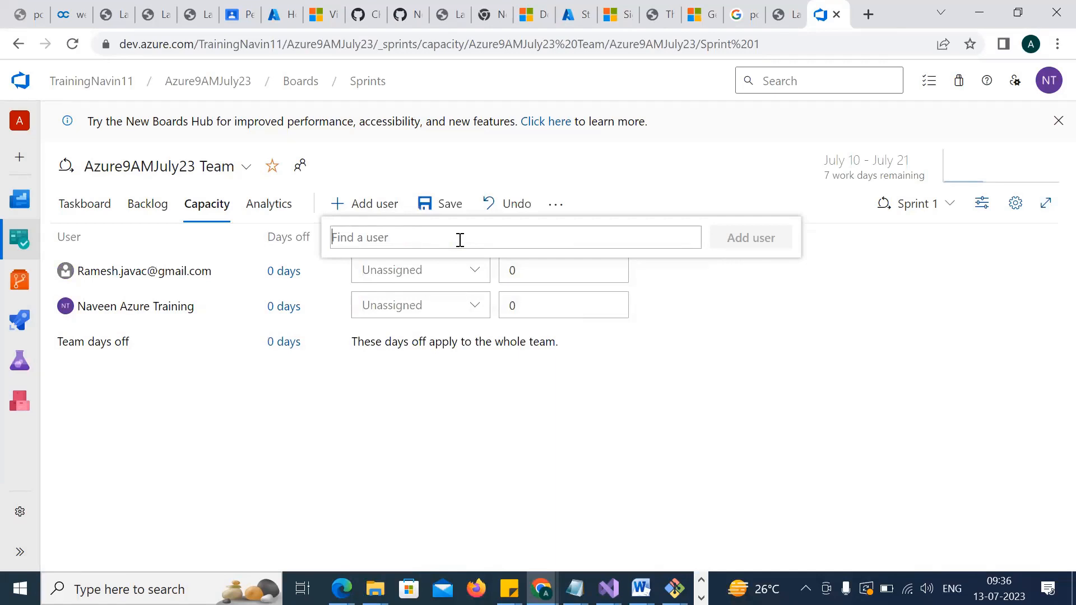
Add another team member to Sprint 1's capacity list, choosing the second user suggested for "a"
{"action": "type", "text": "r"}
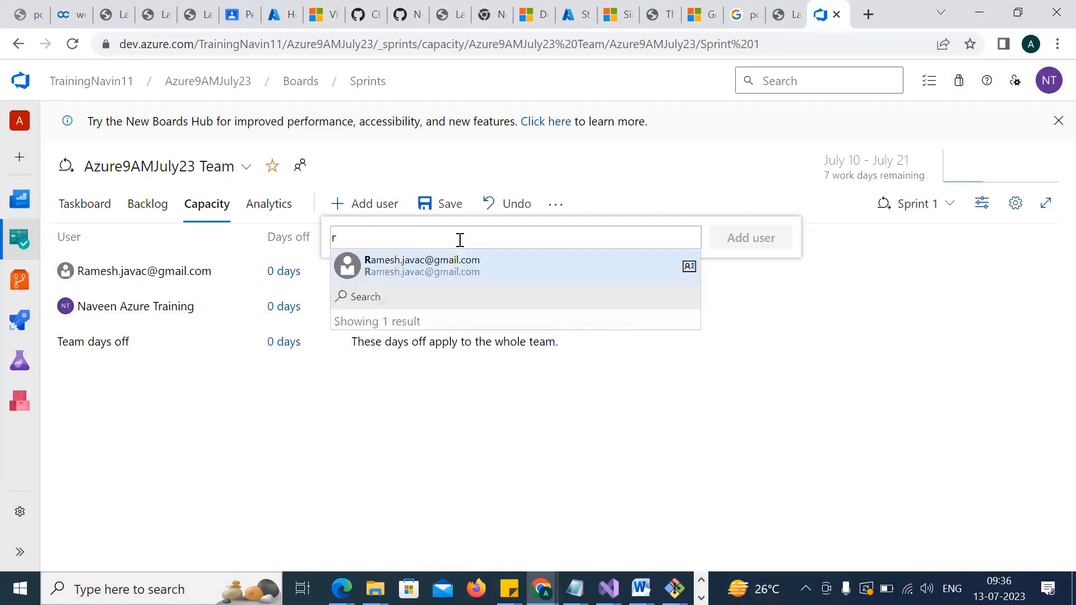
{"action": "key", "text": "BackSpace"}
{"action": "type", "text": "a"}
{"action": "key", "text": "BackSpace"}
{"action": "type", "text": "a"}
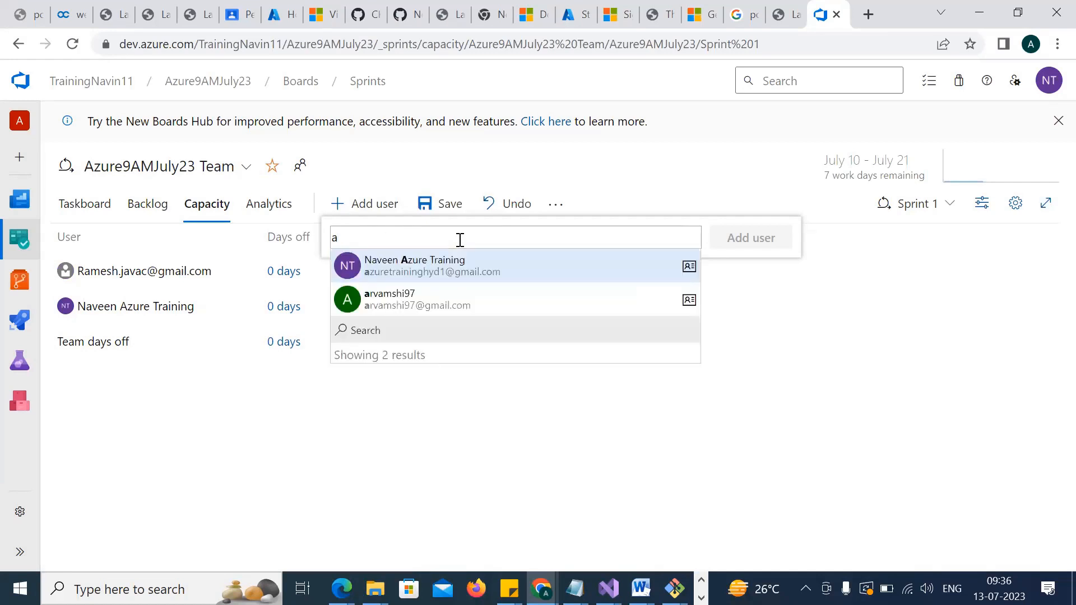
{"action": "left_click", "coordinate": [425, 301]}
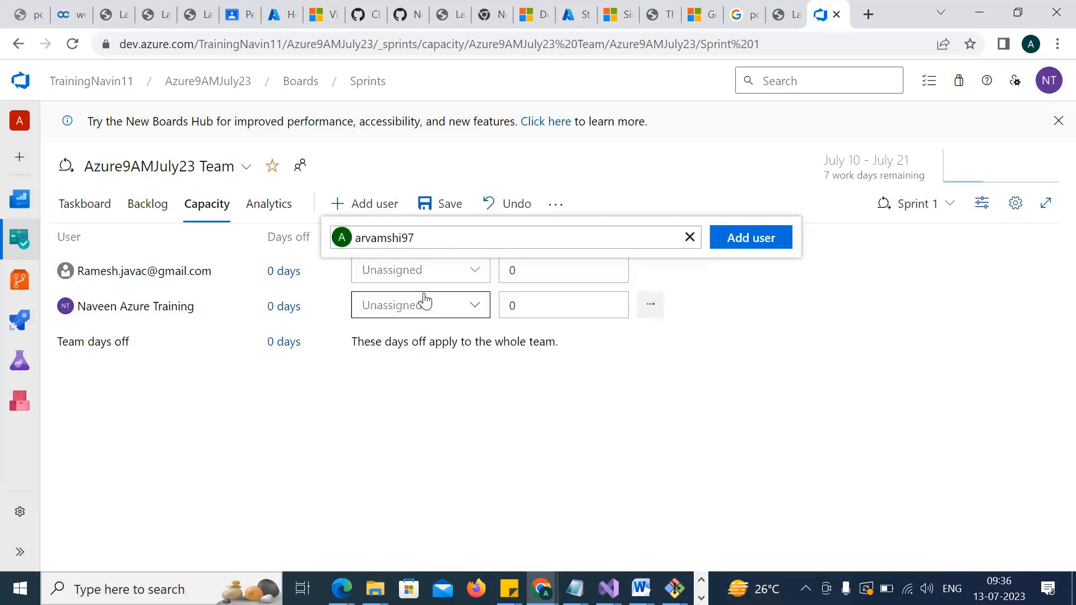
{"action": "left_click", "coordinate": [760, 237]}
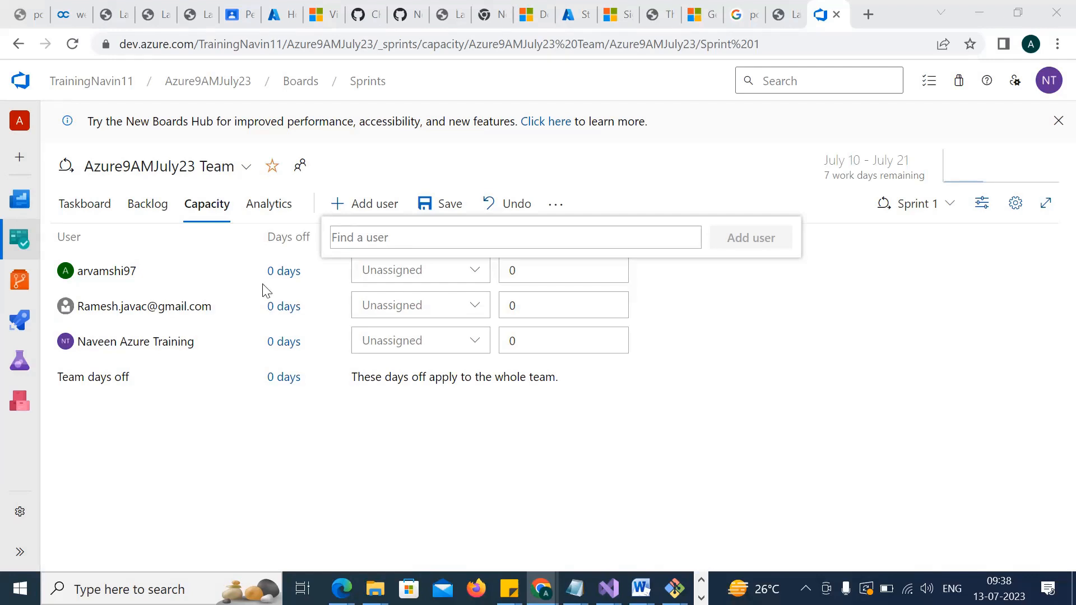
Give the first listed team member a day off on 7/13/2023
{"action": "left_click", "coordinate": [273, 275]}
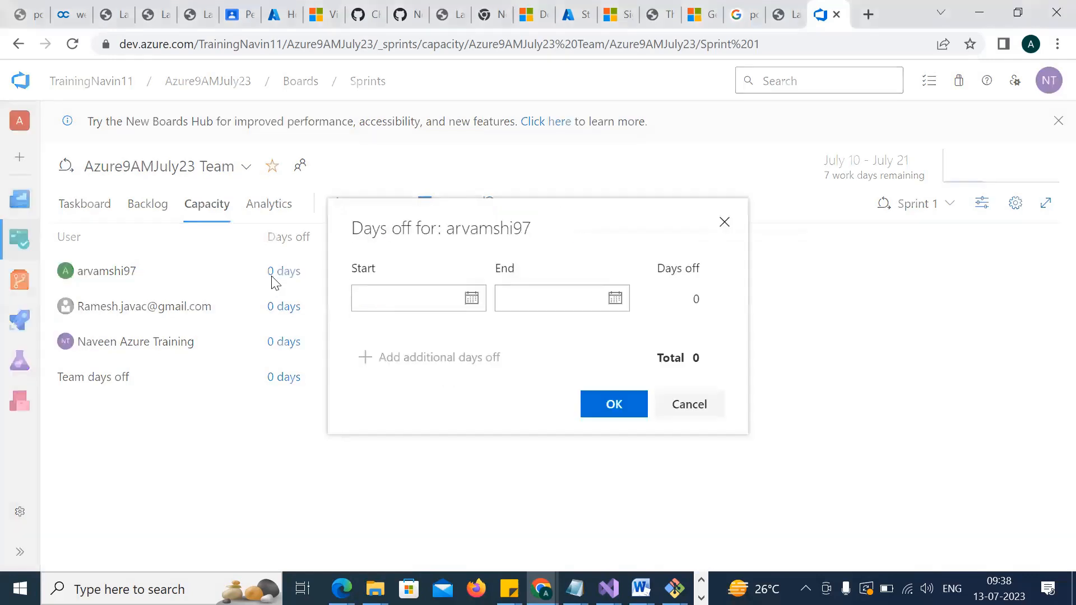
{"action": "left_click", "coordinate": [464, 295]}
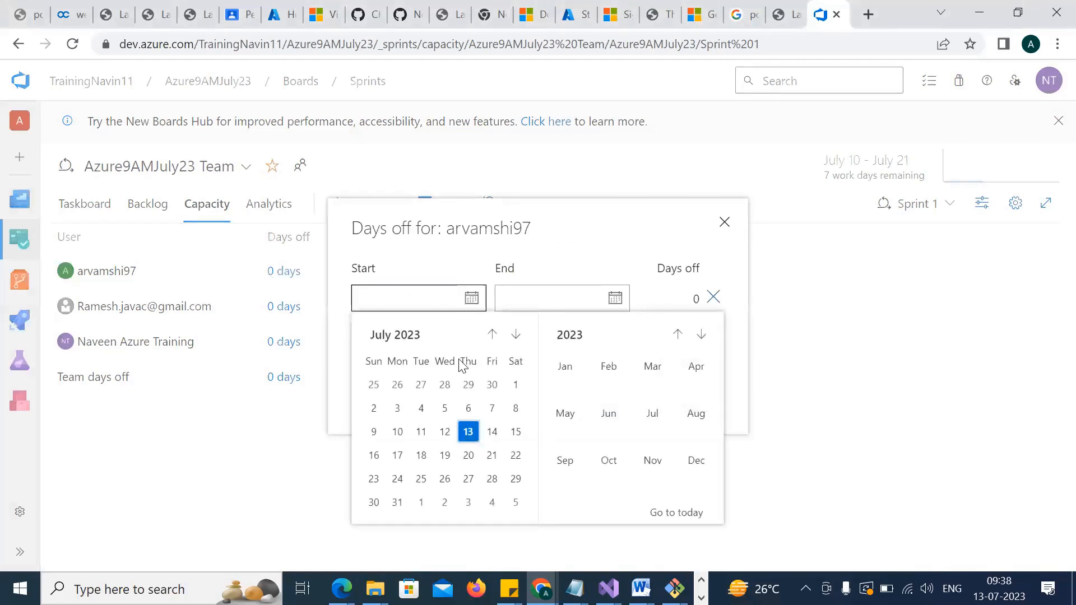
{"action": "left_click", "coordinate": [469, 434]}
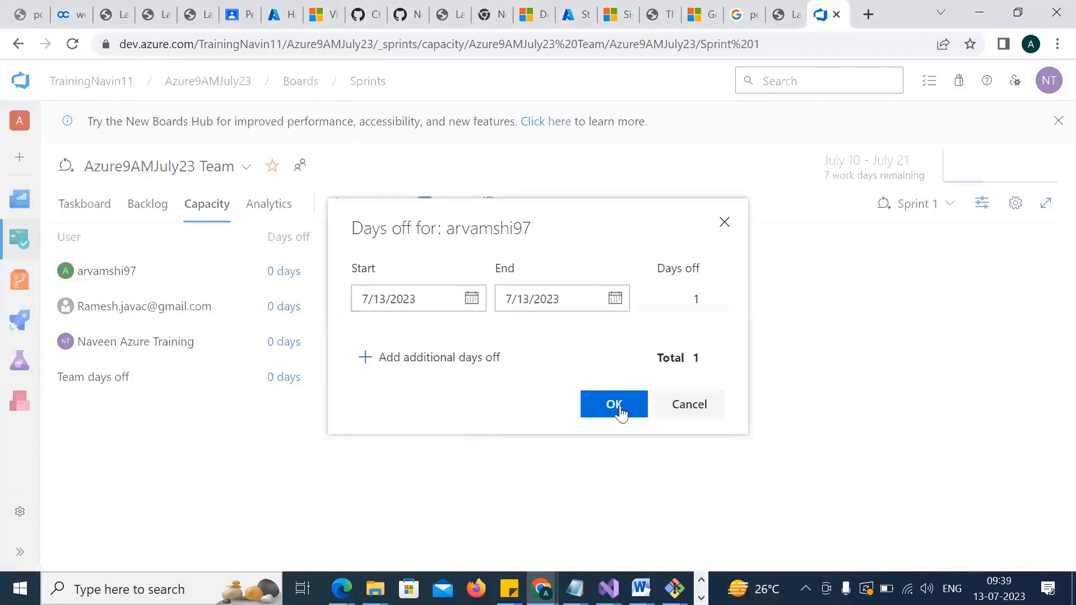
{"action": "left_click", "coordinate": [629, 400]}
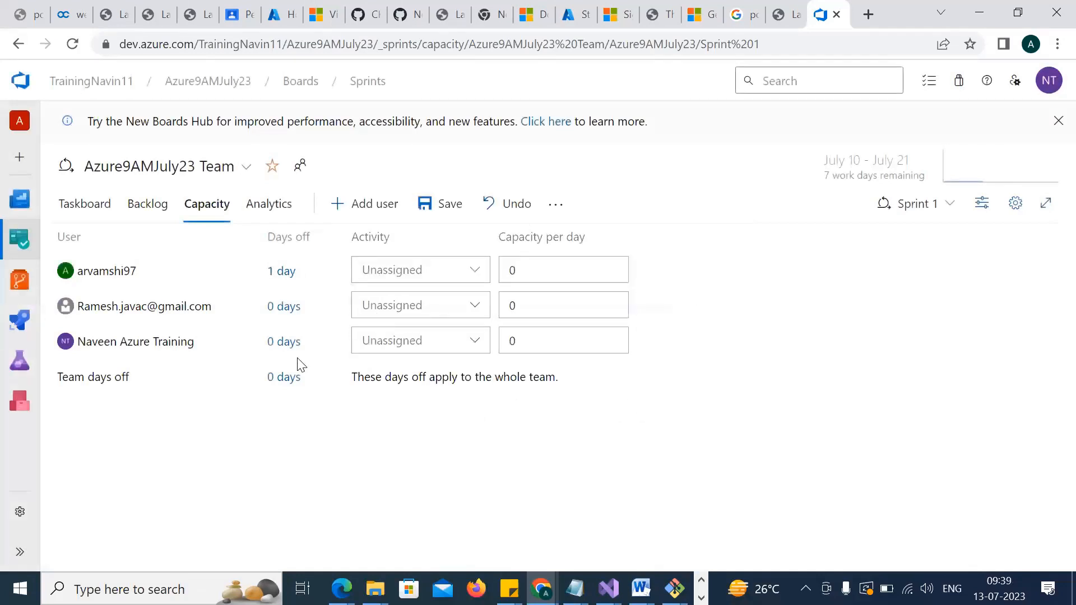
Give the third listed team member days off from 7/18/2023 to 7/19/2023
{"action": "left_click", "coordinate": [283, 343]}
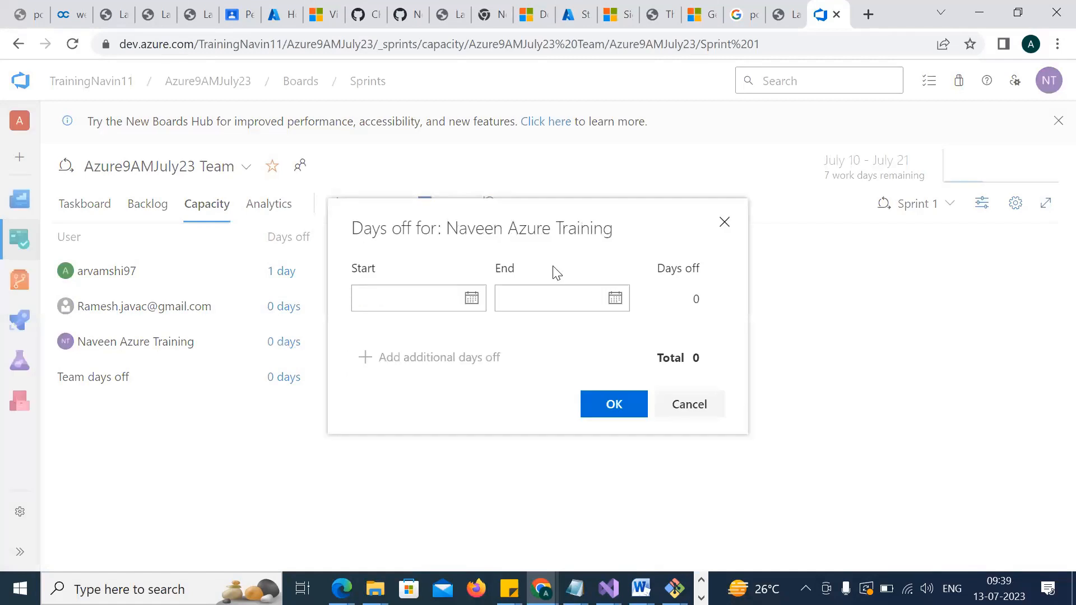
{"action": "left_click", "coordinate": [472, 297]}
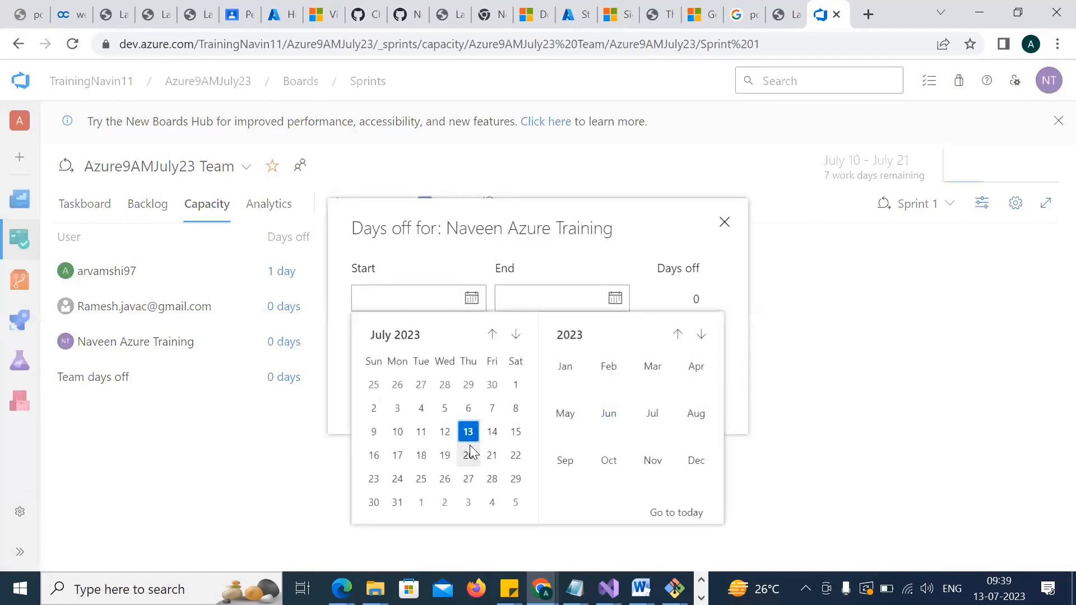
{"action": "left_click", "coordinate": [421, 457]}
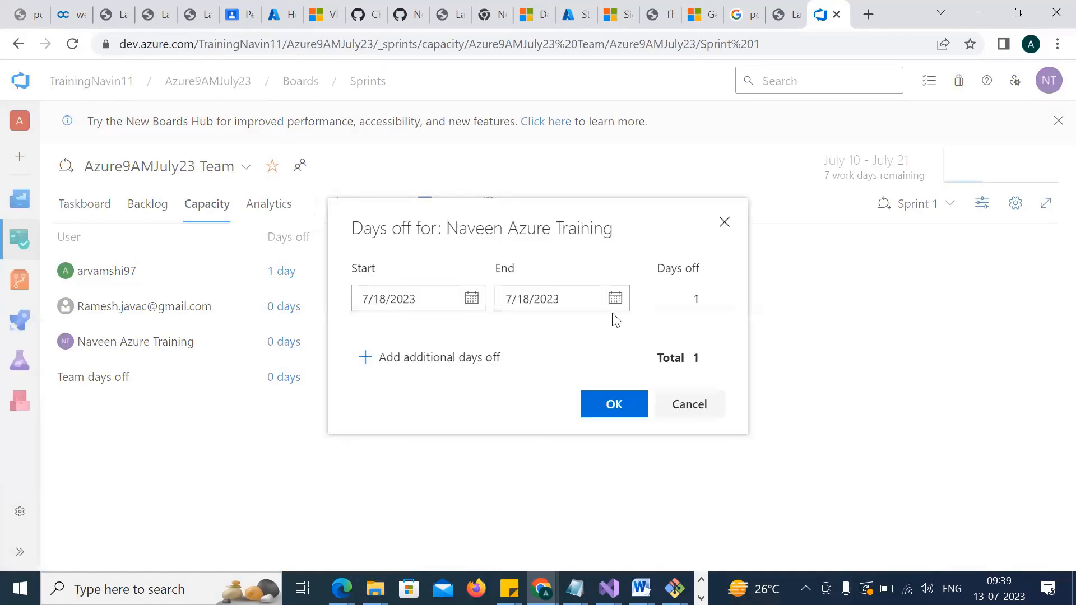
{"action": "left_click", "coordinate": [615, 299]}
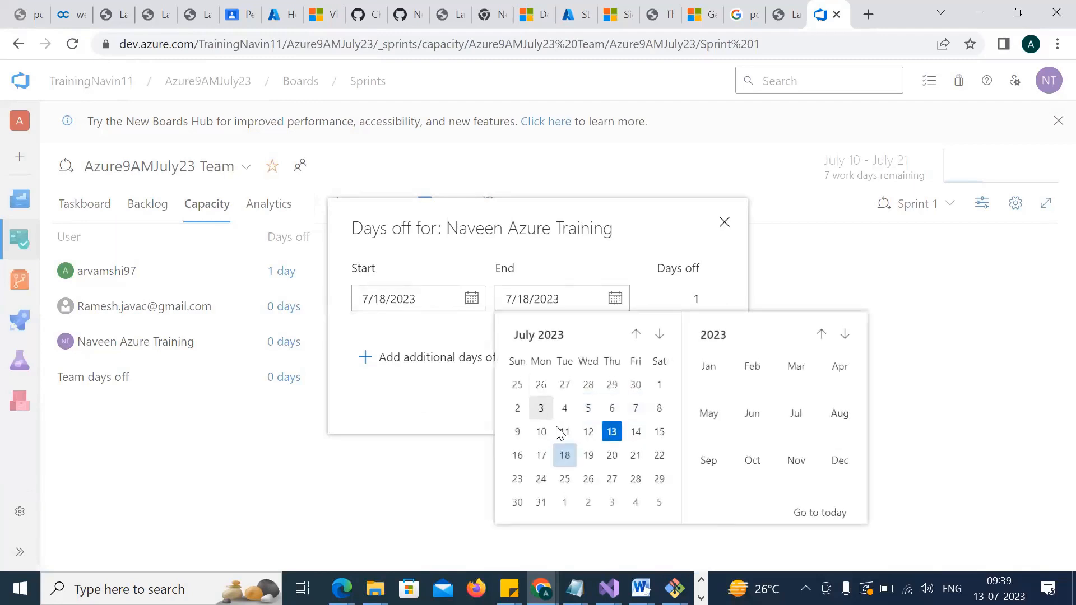
{"action": "left_click", "coordinate": [590, 456]}
{"action": "left_click", "coordinate": [632, 402]}
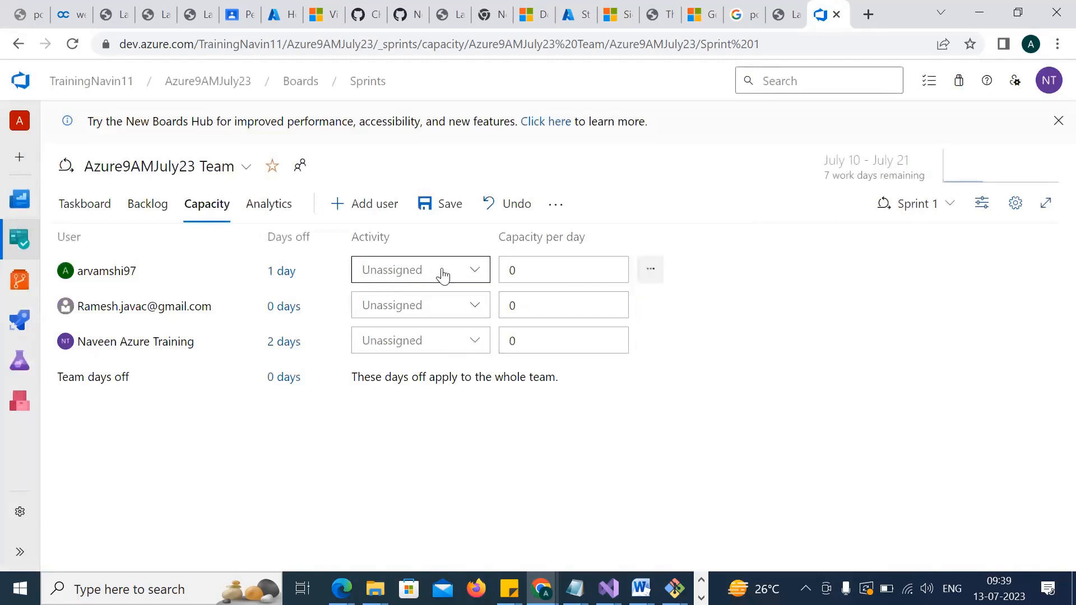
Set the activity of all three team members to Deployment
{"action": "left_click", "coordinate": [477, 274]}
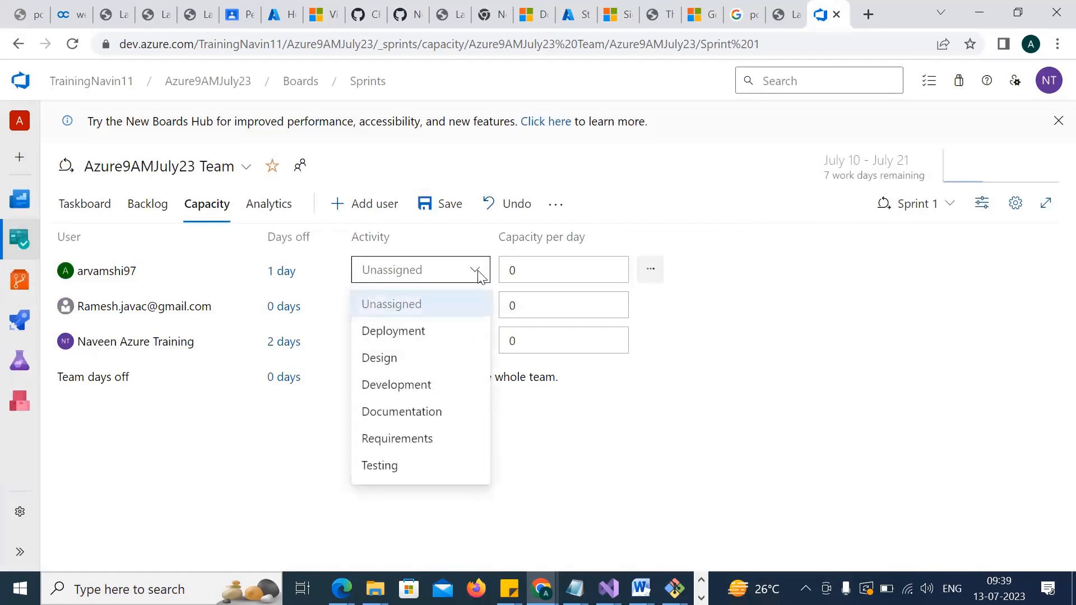
{"action": "left_click", "coordinate": [425, 331]}
{"action": "left_click", "coordinate": [477, 306]}
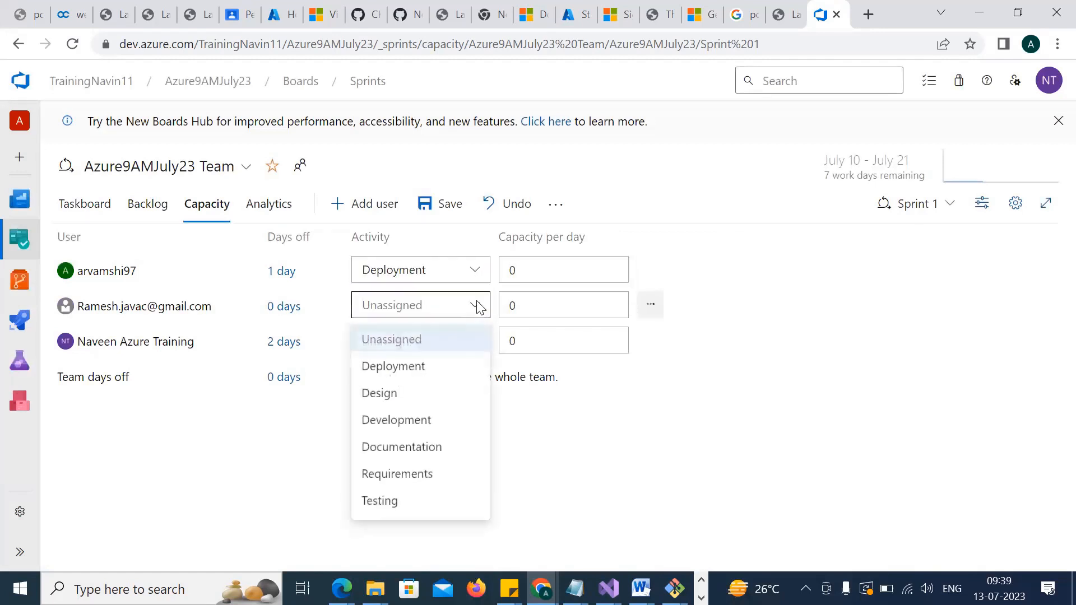
{"action": "left_click", "coordinate": [423, 367]}
{"action": "left_click", "coordinate": [475, 344]}
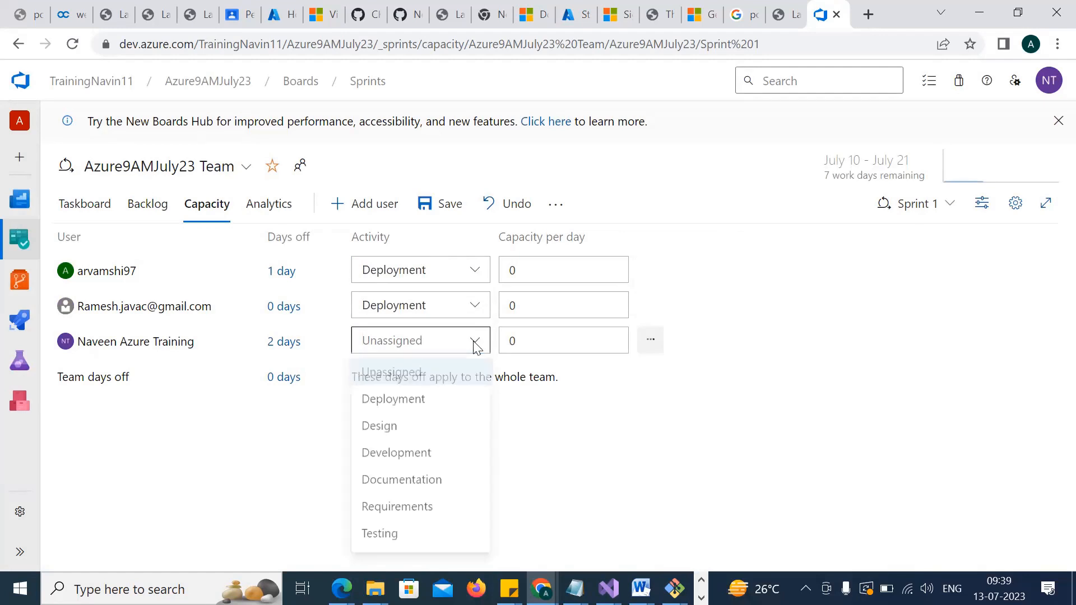
{"action": "left_click", "coordinate": [428, 398]}
{"action": "left_click", "coordinate": [606, 437]}
View the days-off settings for the entire team and close them without entering dates
{"action": "left_click", "coordinate": [553, 269]}
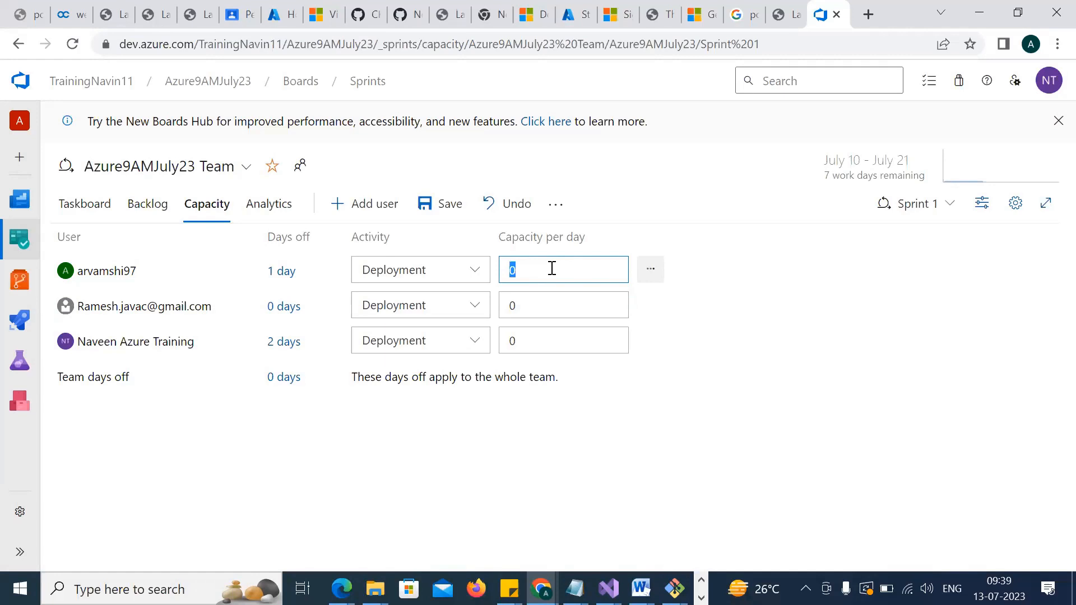
{"action": "left_click", "coordinate": [292, 387]}
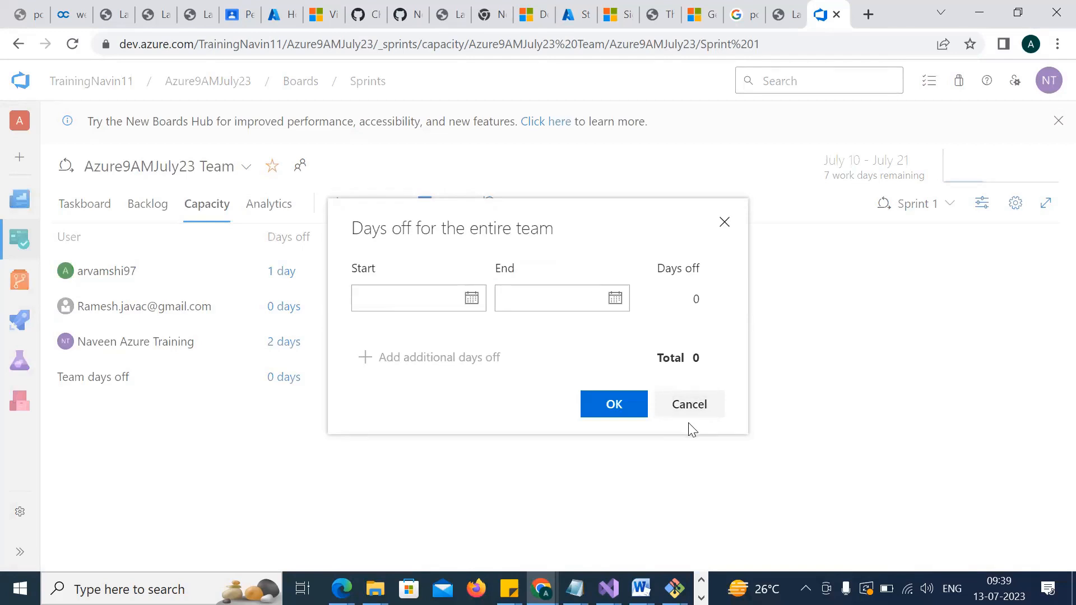
{"action": "left_click", "coordinate": [720, 409]}
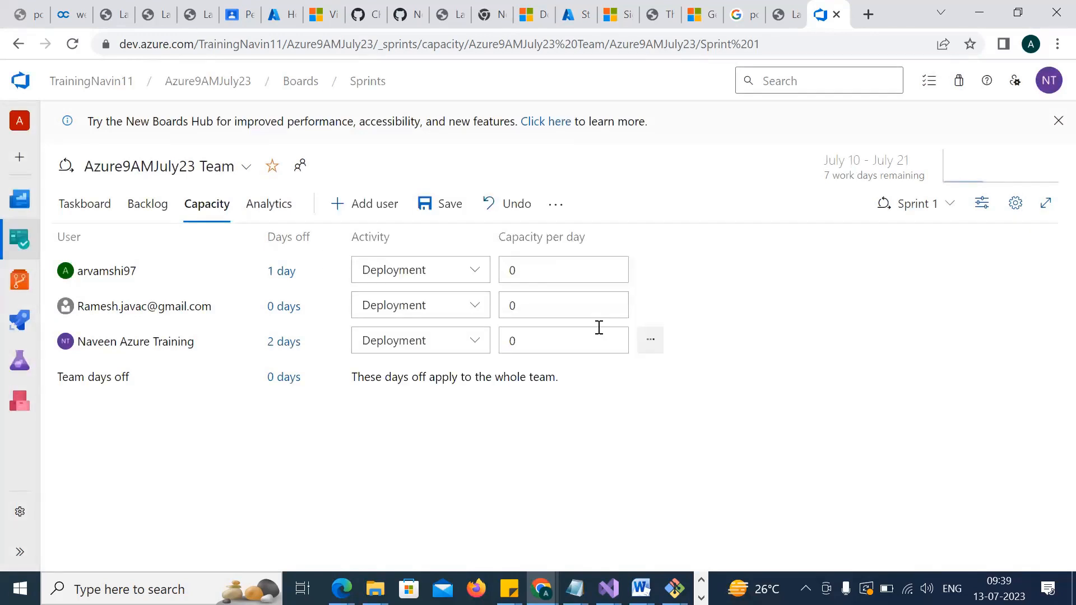
Set the capacity per day to 4 for the first two team members and 2 for the third, and save the capacity plan
{"action": "left_click", "coordinate": [547, 276]}
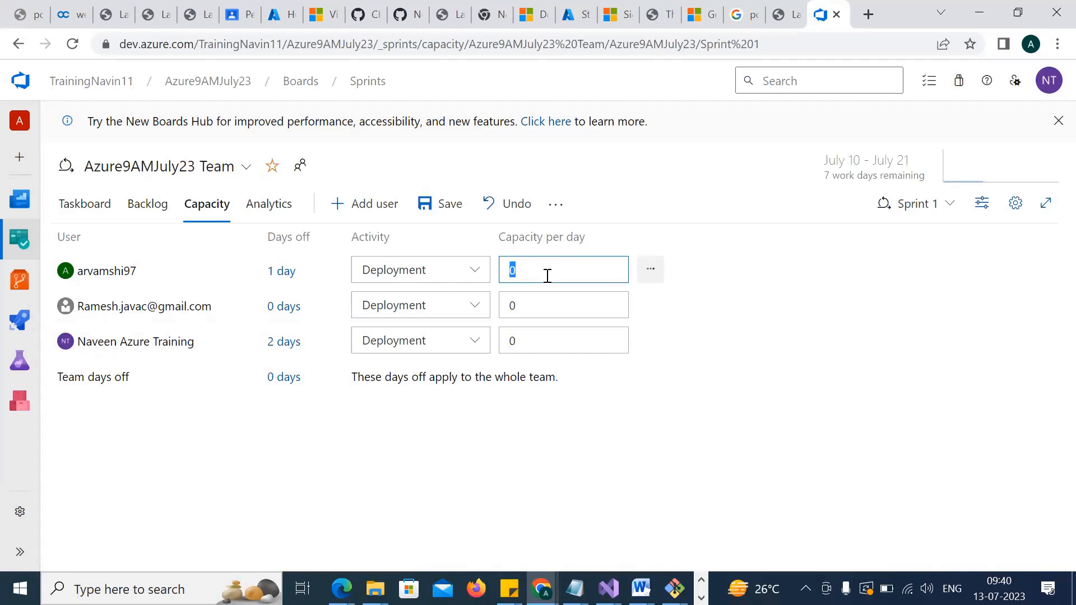
{"action": "type", "text": "4"}
{"action": "left_click", "coordinate": [540, 299]}
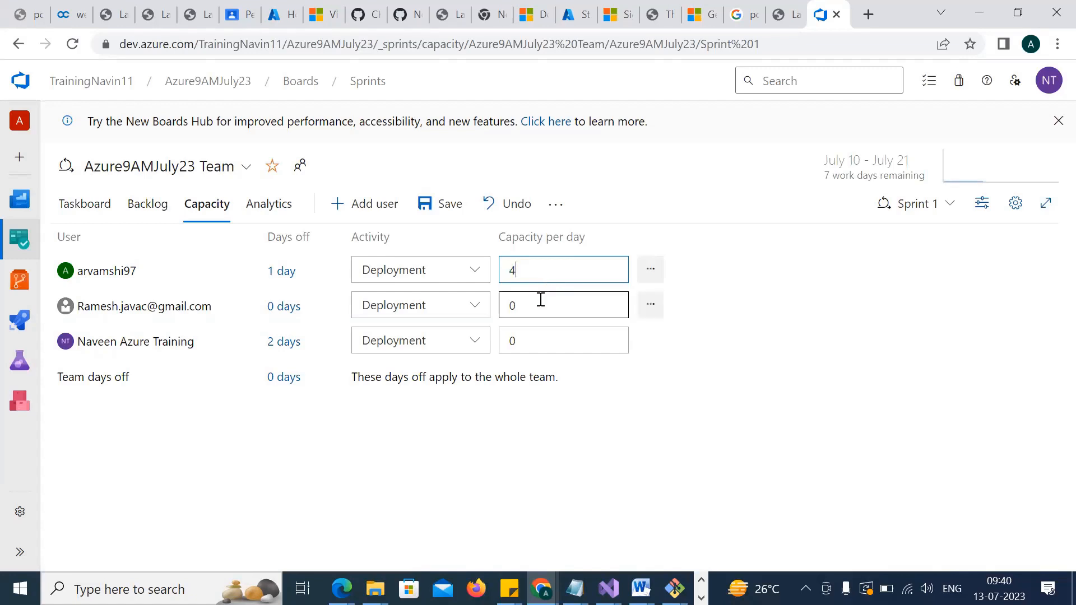
{"action": "key", "text": "BackSpace"}
{"action": "type", "text": "4"}
{"action": "left_click", "coordinate": [531, 334]}
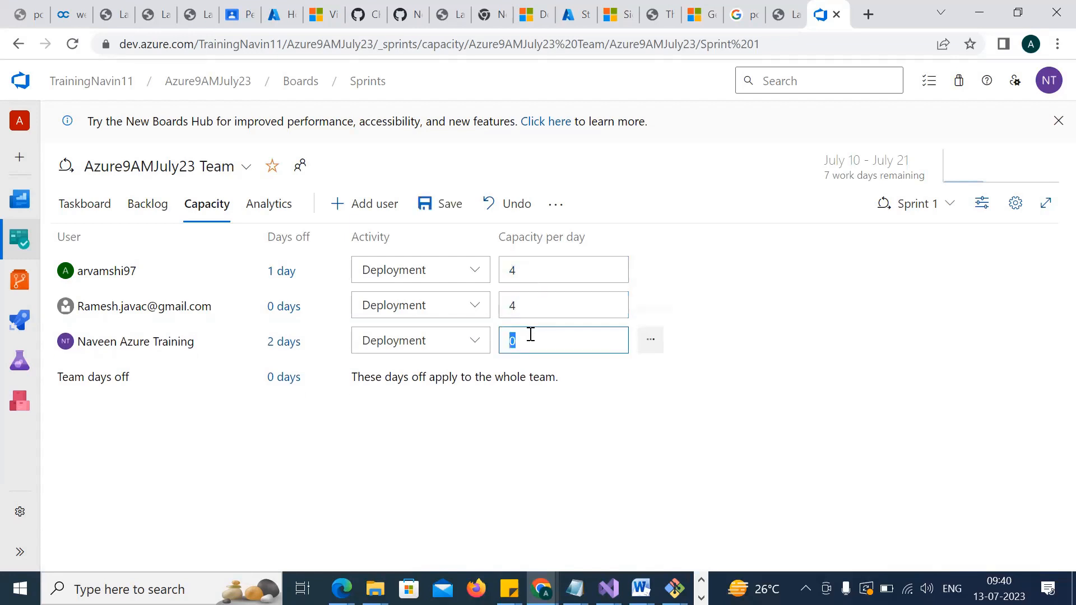
{"action": "key", "text": "BackSpace"}
{"action": "type", "text": "2"}
{"action": "left_click", "coordinate": [658, 403]}
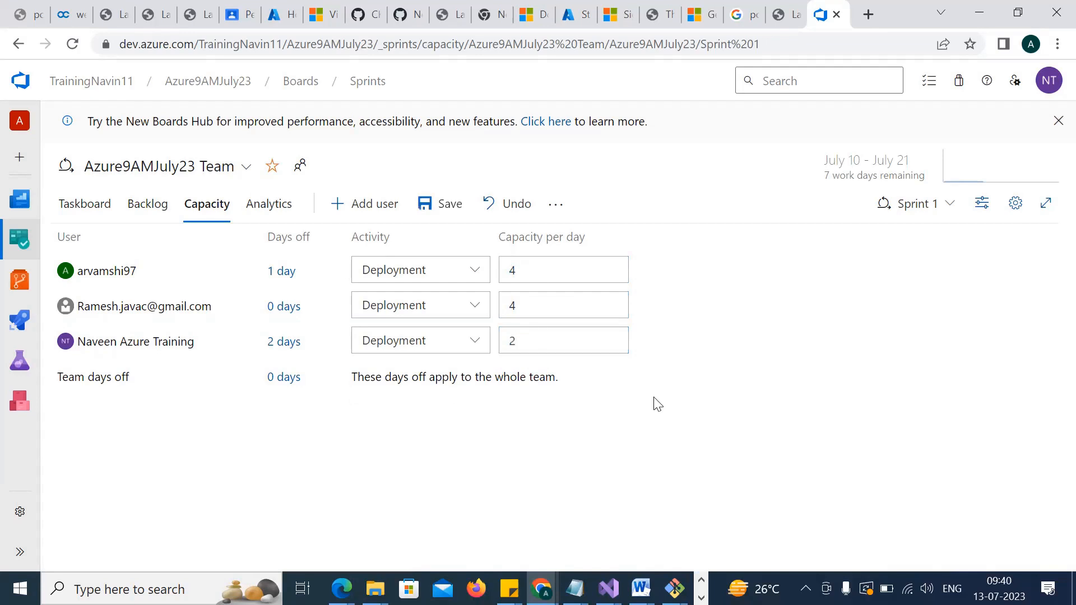
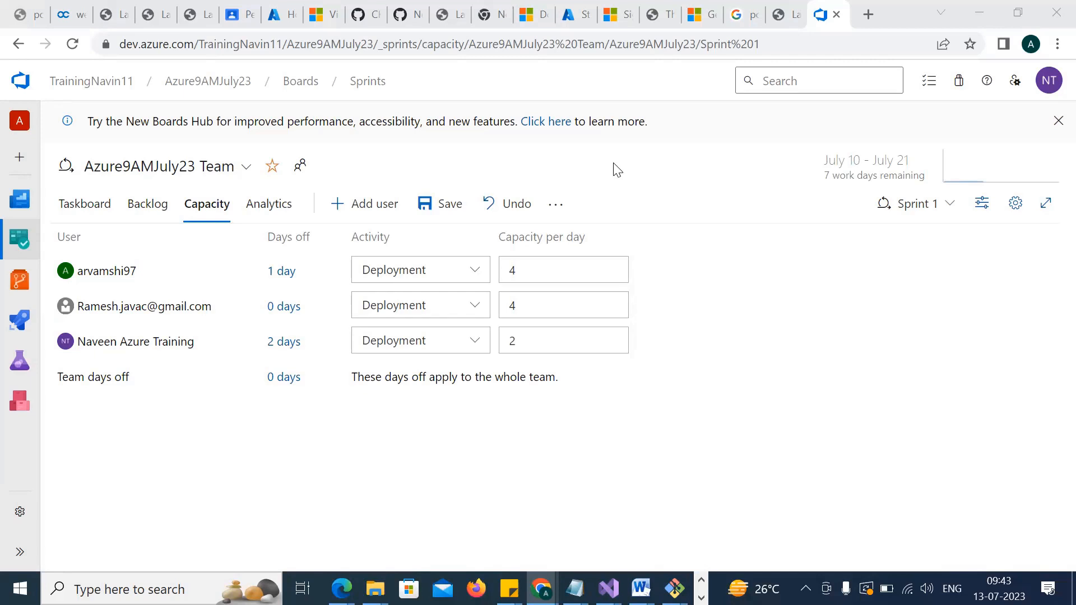
{"action": "left_click", "coordinate": [426, 213]}
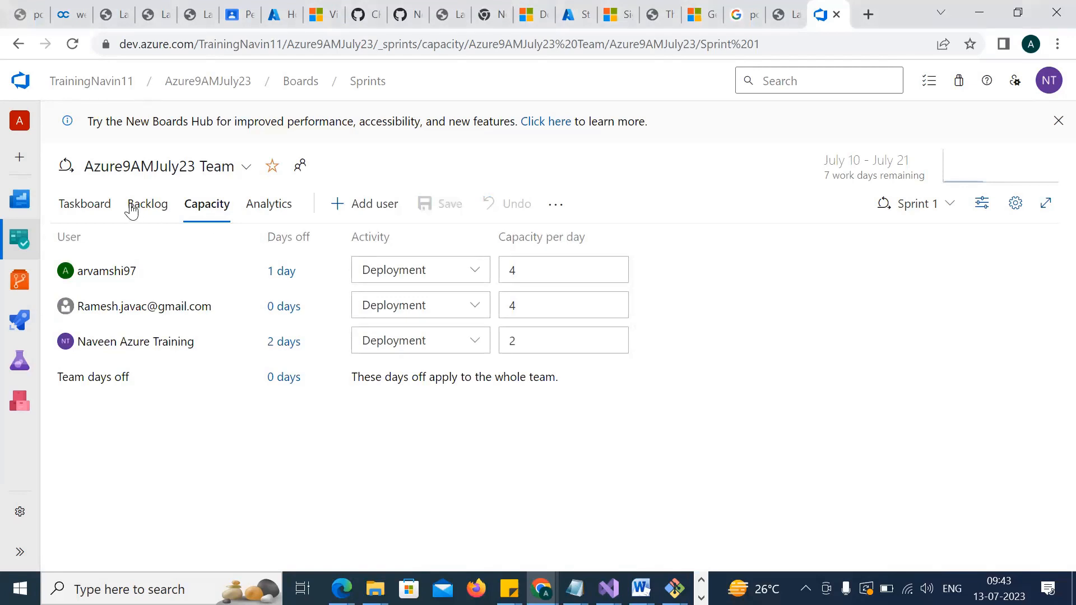
Review Sprint 1's taskboard with its blank new issue form, discard the form, and open the sprint backlog
{"action": "left_click", "coordinate": [85, 206]}
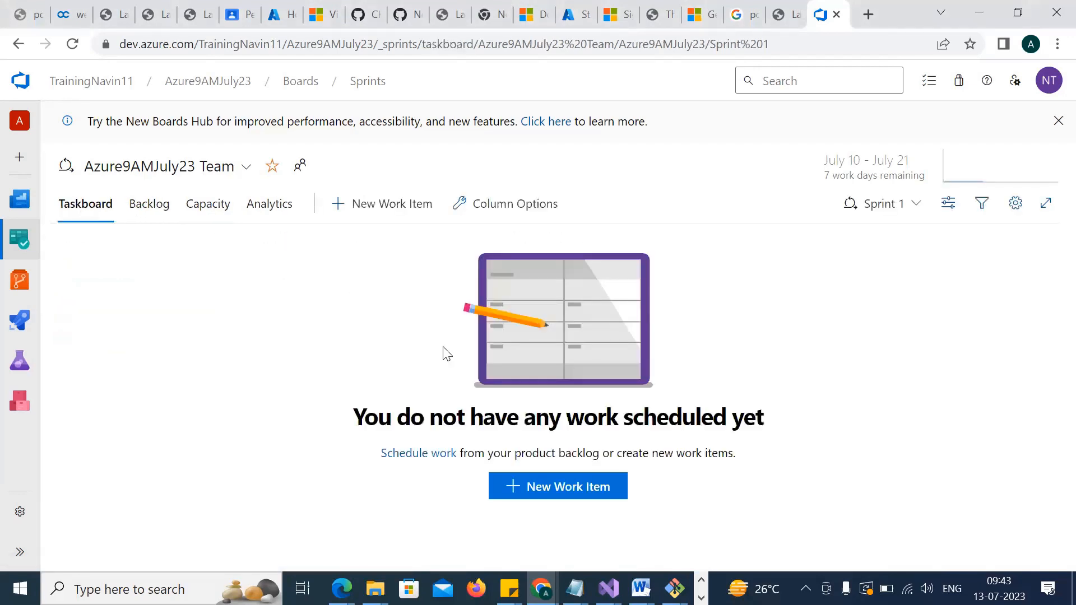
{"action": "left_click", "coordinate": [581, 489]}
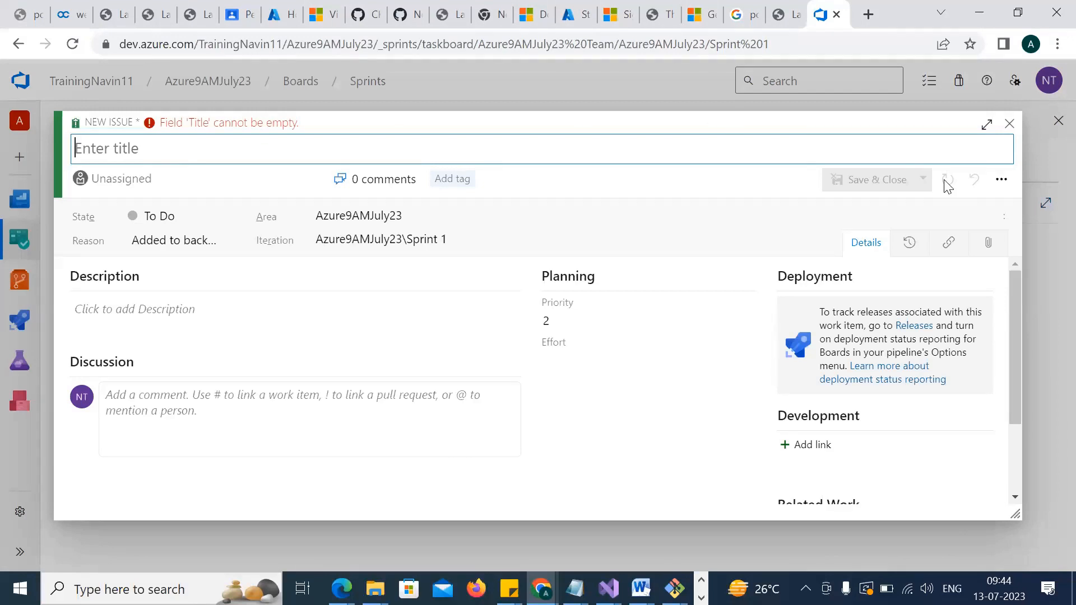
{"action": "left_click", "coordinate": [1009, 124]}
{"action": "left_click", "coordinate": [590, 365]}
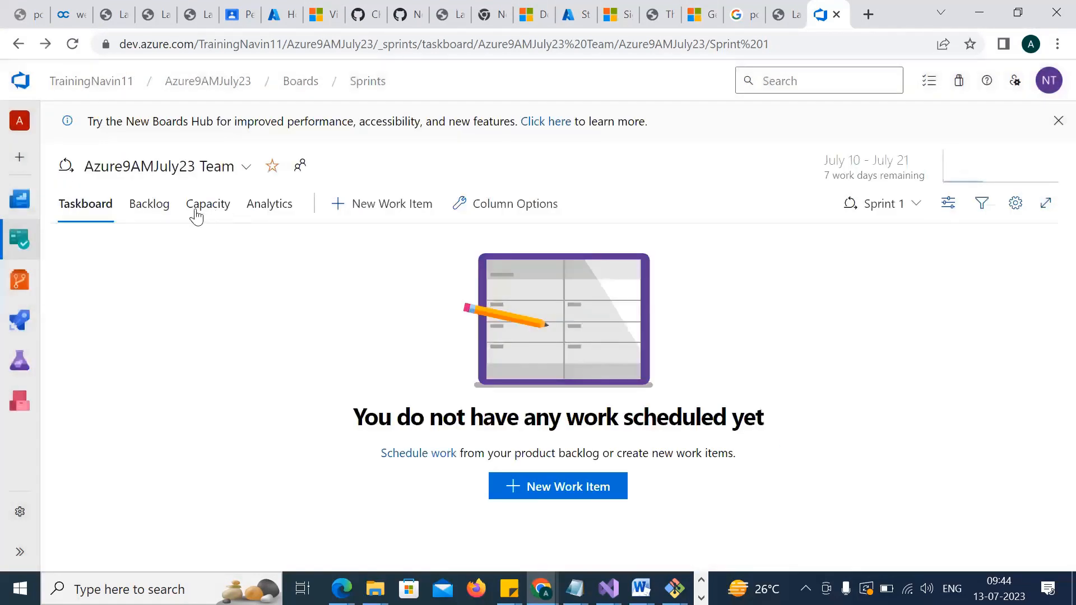
{"action": "left_click", "coordinate": [160, 219]}
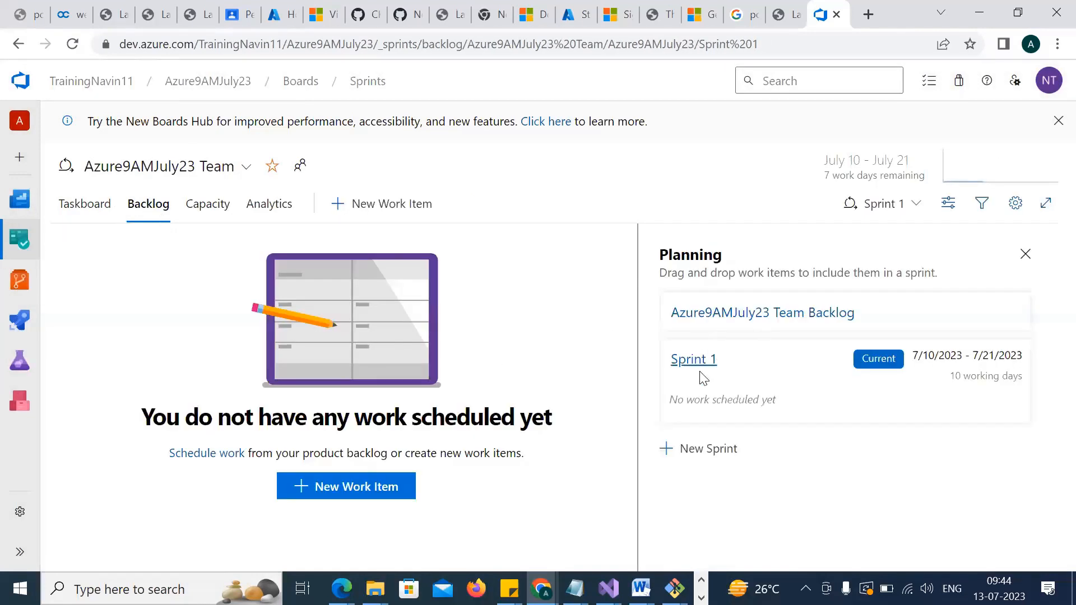
View the issues in the Azure9AMJuly23 Team backlog and return to Sprint 1
{"action": "left_click", "coordinate": [735, 314]}
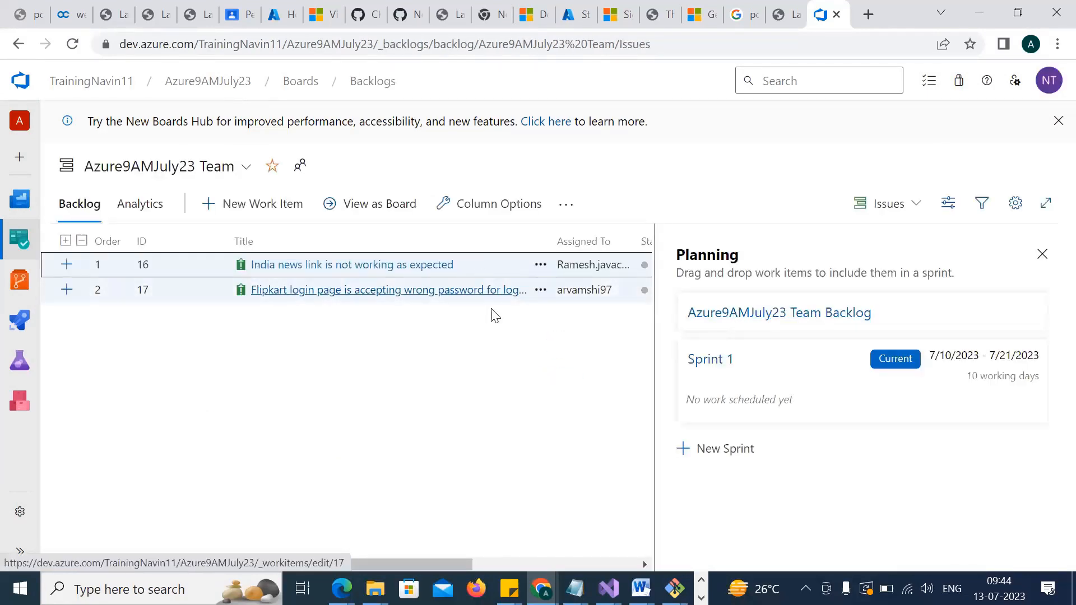
{"action": "left_click", "coordinate": [492, 294]}
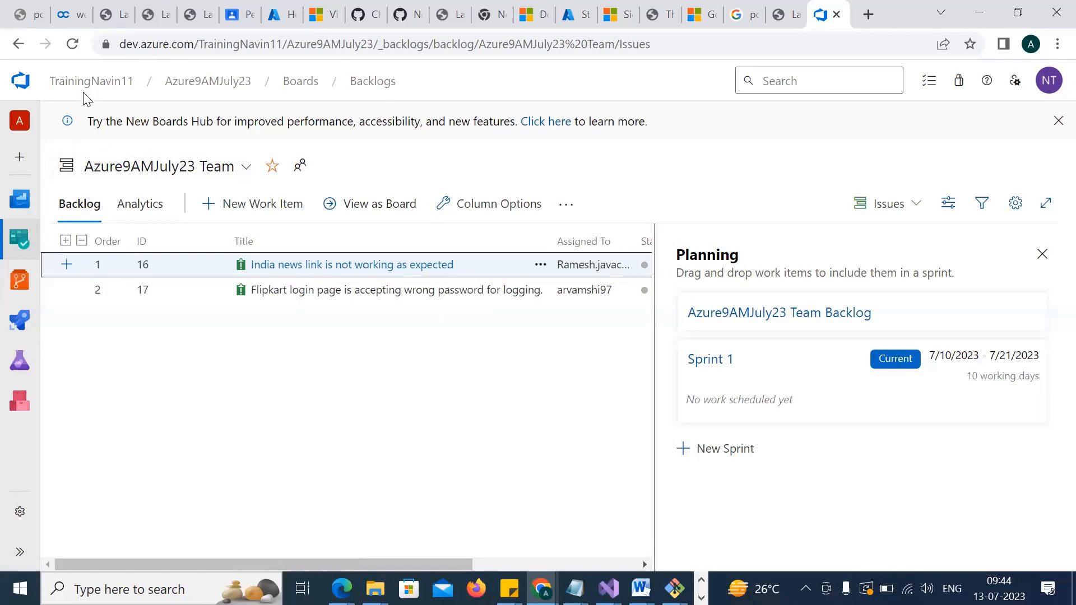
{"action": "mouse_move", "coordinate": [24, 252]}
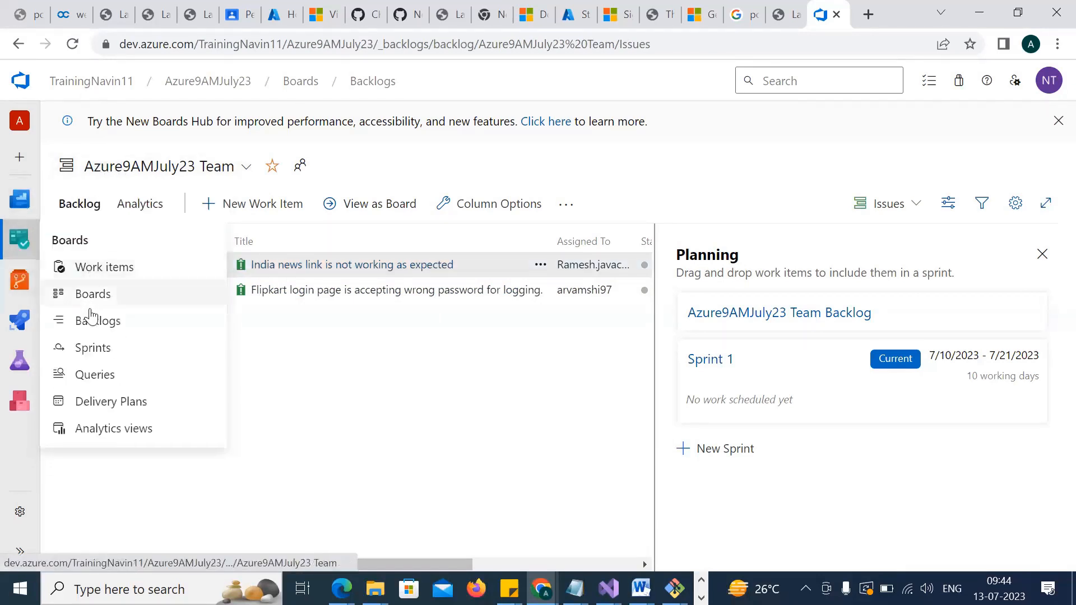
{"action": "left_click", "coordinate": [90, 346]}
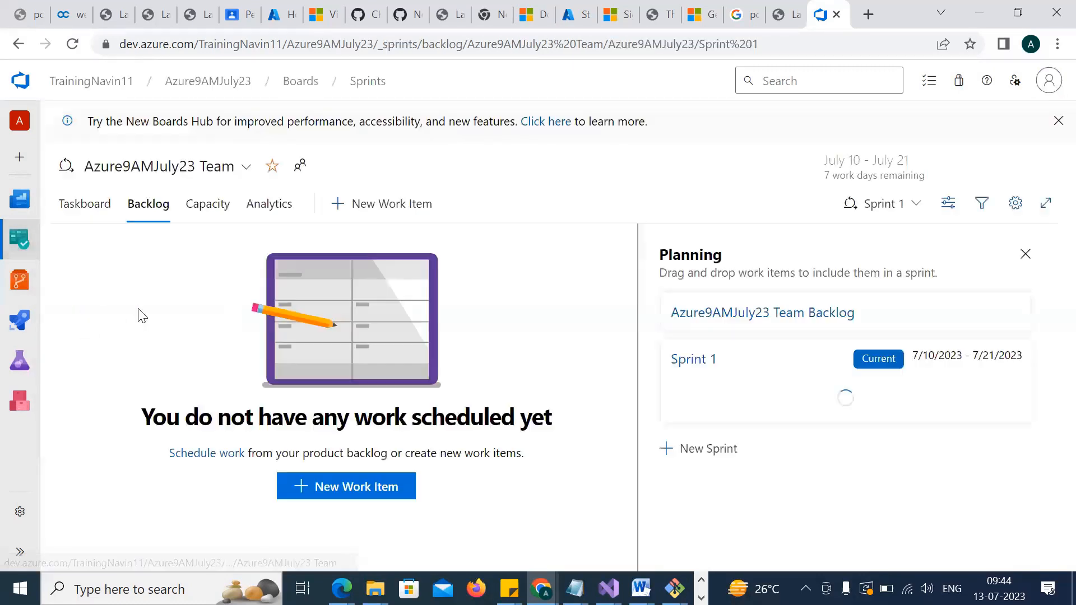
Pass through Sprint 1's capacity page and examine the full Burndown Trend report in the sprint analytics
{"action": "left_click", "coordinate": [225, 207]}
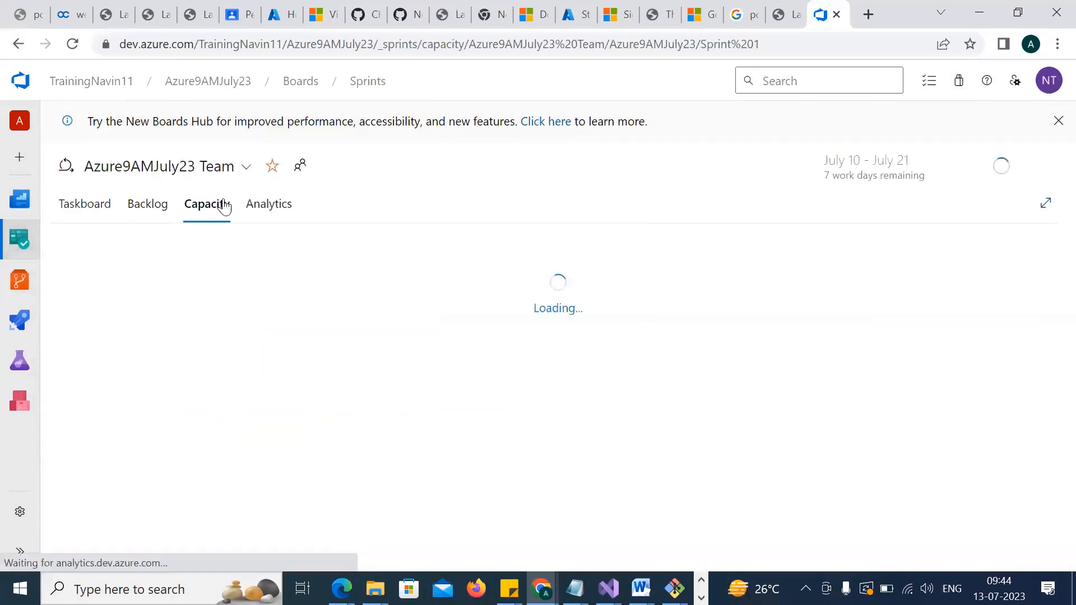
{"action": "left_click", "coordinate": [268, 204]}
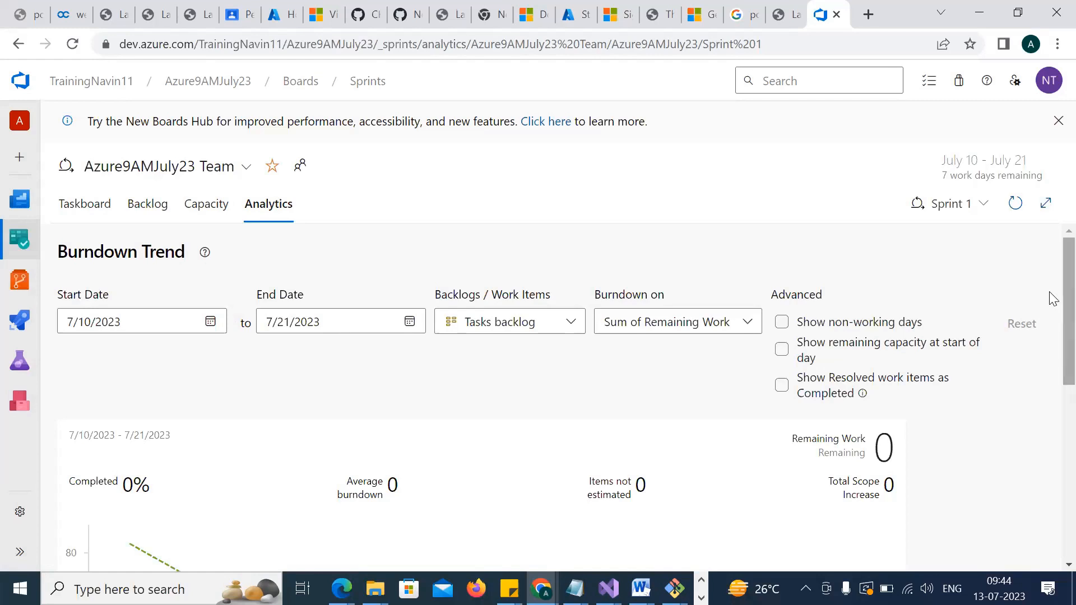
{"action": "scroll", "coordinate": [1051, 325], "scroll_direction": "down", "scroll_amount": 7}
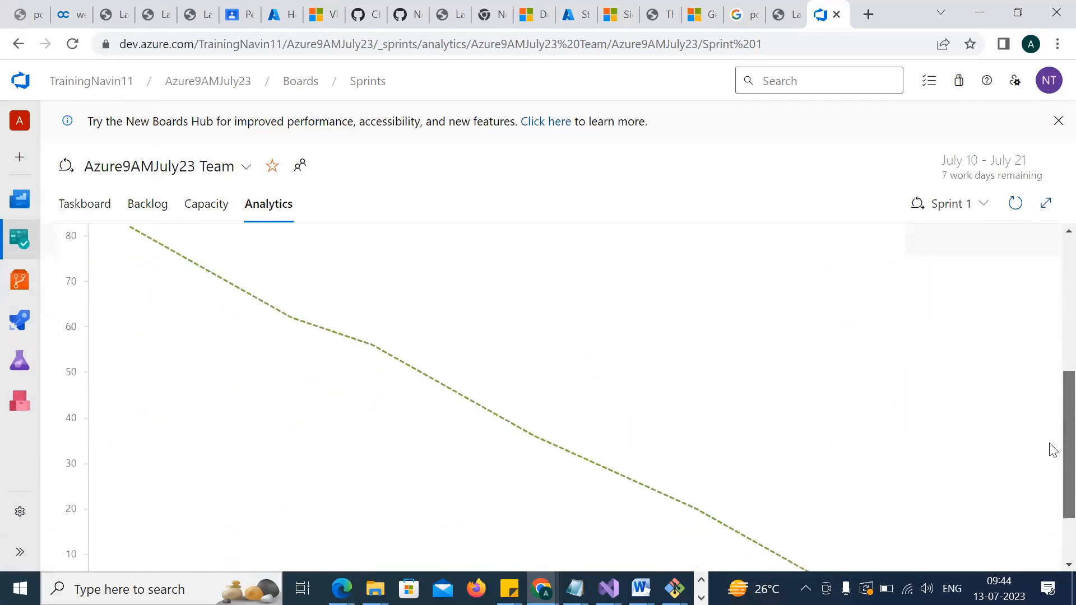
{"action": "scroll", "coordinate": [1053, 459], "scroll_direction": "up", "scroll_amount": 5}
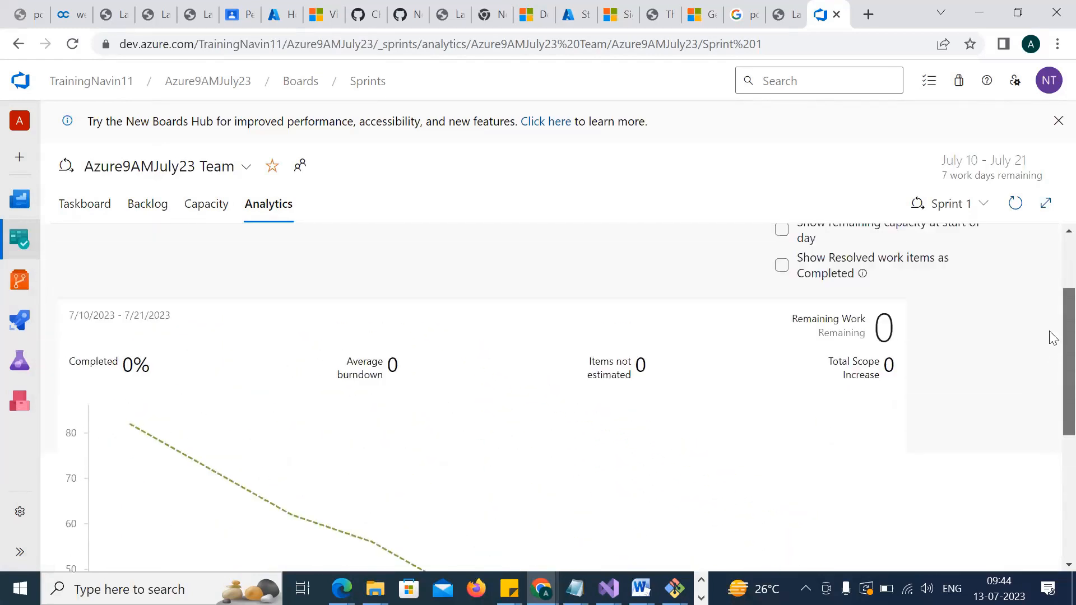
{"action": "scroll", "coordinate": [1049, 252], "scroll_direction": "up", "scroll_amount": 2}
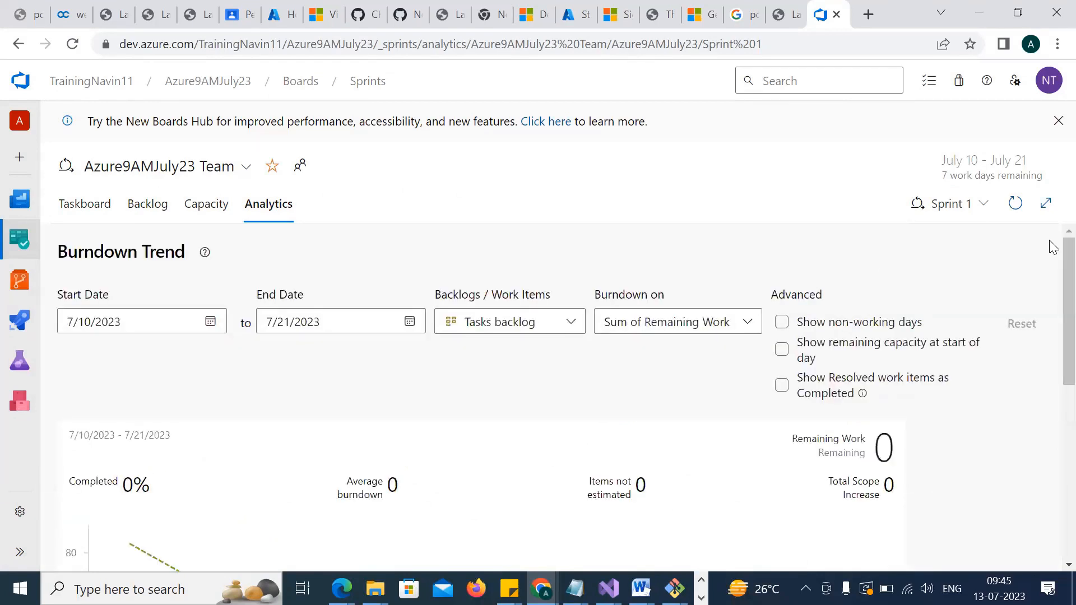
Return to Sprint 1's taskboard and view the sprint selection options without choosing another sprint
{"action": "left_click", "coordinate": [93, 209]}
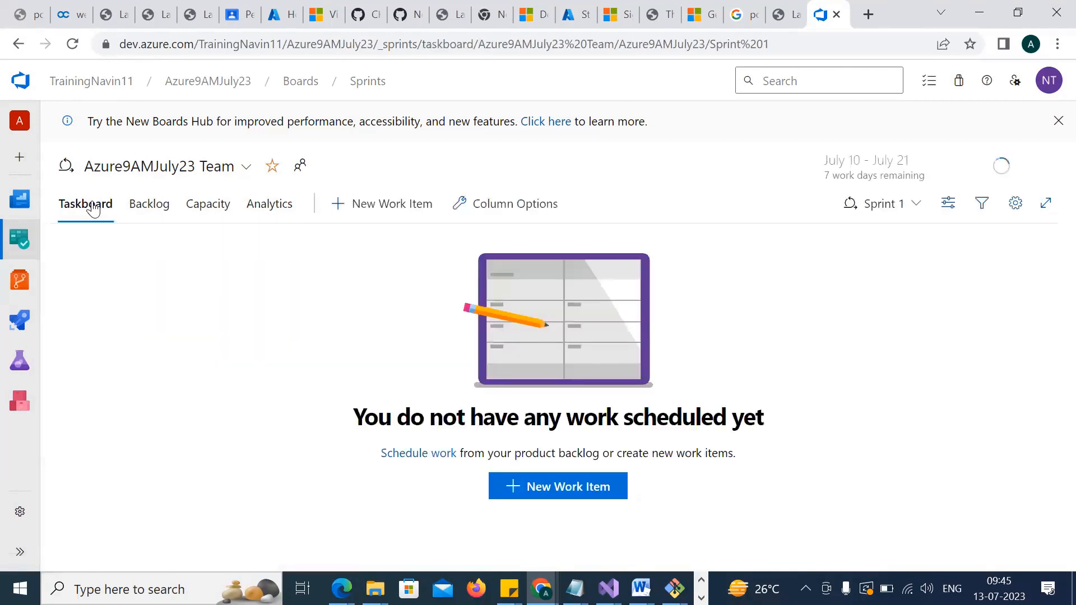
{"action": "left_click", "coordinate": [913, 204]}
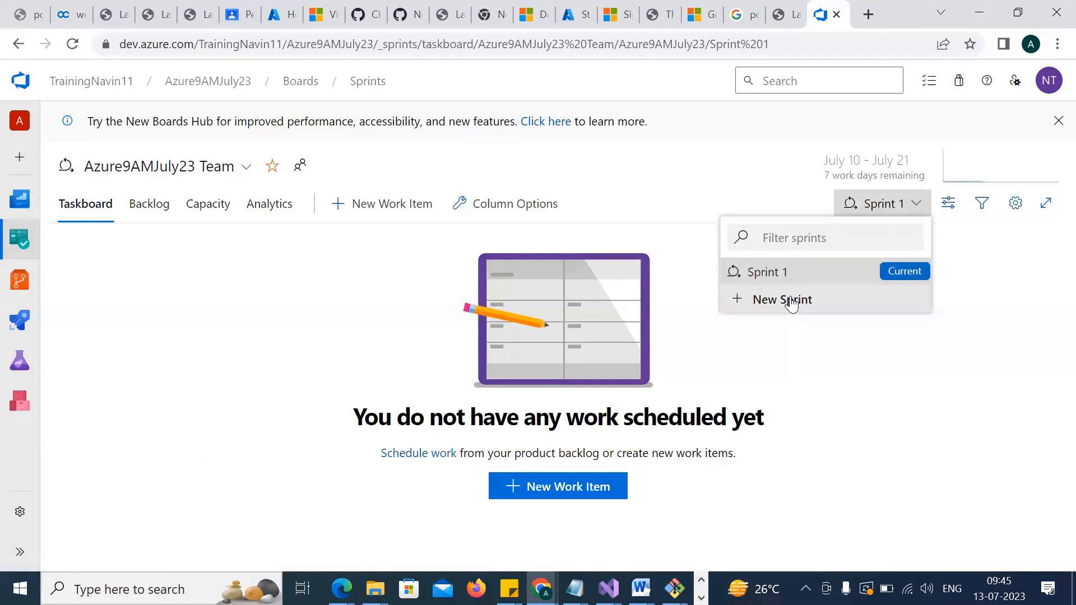
{"action": "left_click", "coordinate": [856, 382]}
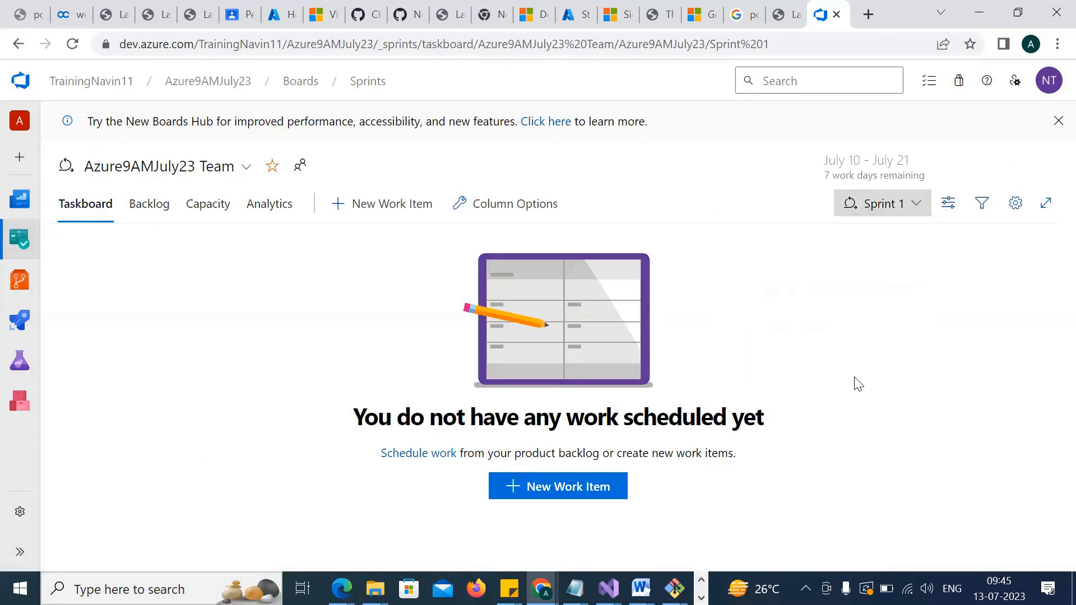
Show the Planning side pane, switch it to Work details to examine the team's workload, and close the pane
{"action": "left_click", "coordinate": [943, 205]}
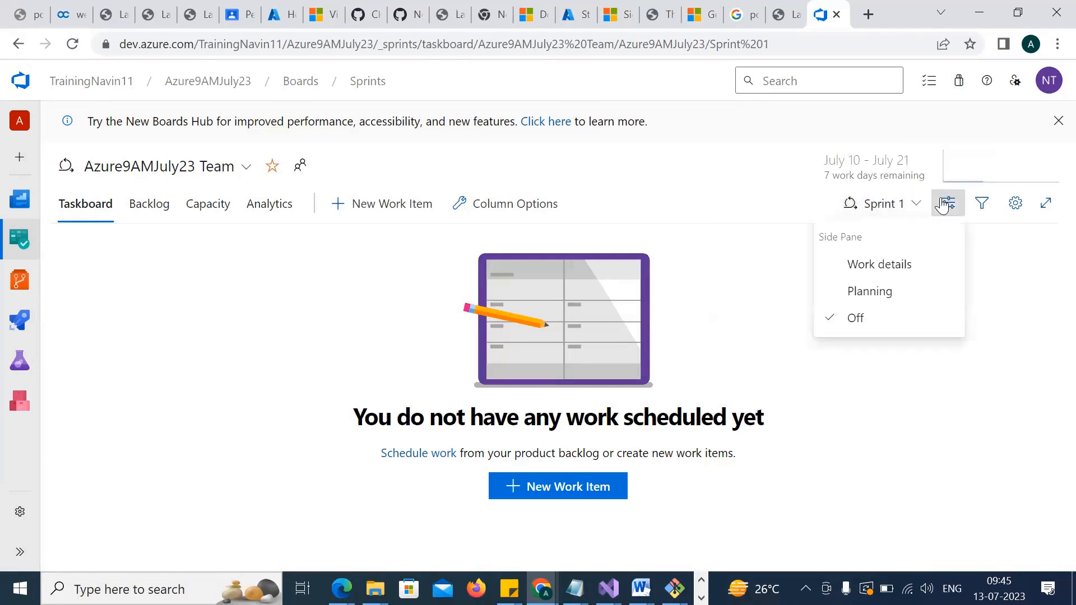
{"action": "left_click", "coordinate": [870, 296]}
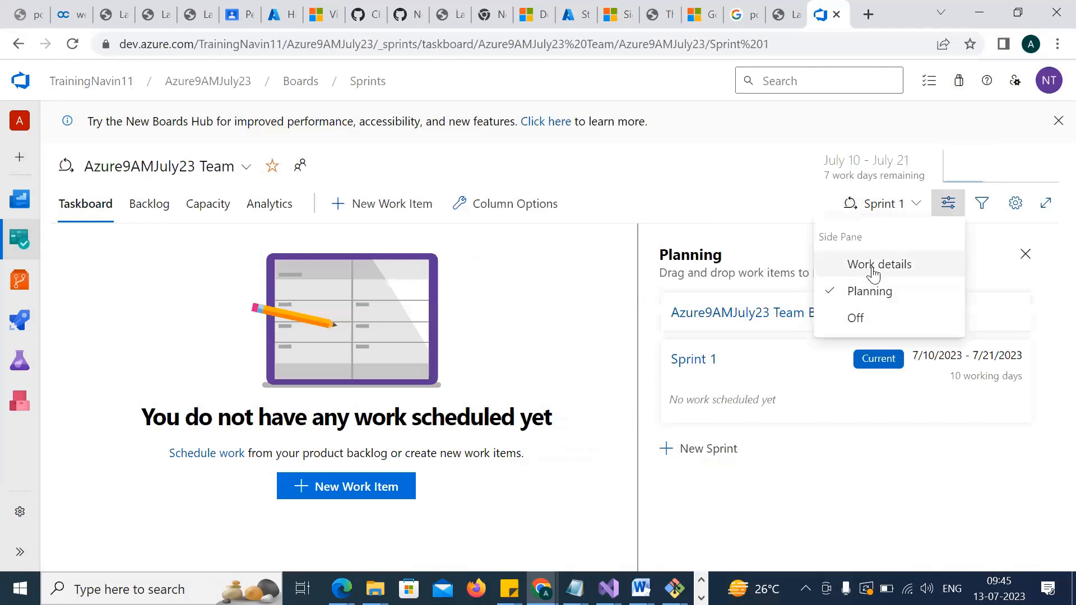
{"action": "left_click", "coordinate": [873, 268]}
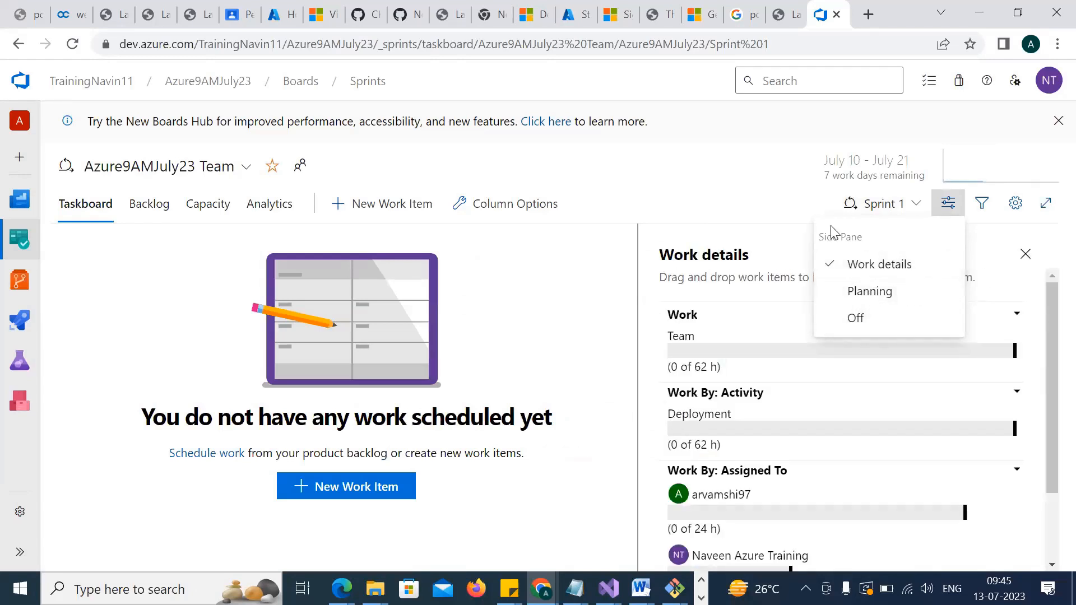
{"action": "left_click", "coordinate": [761, 189]}
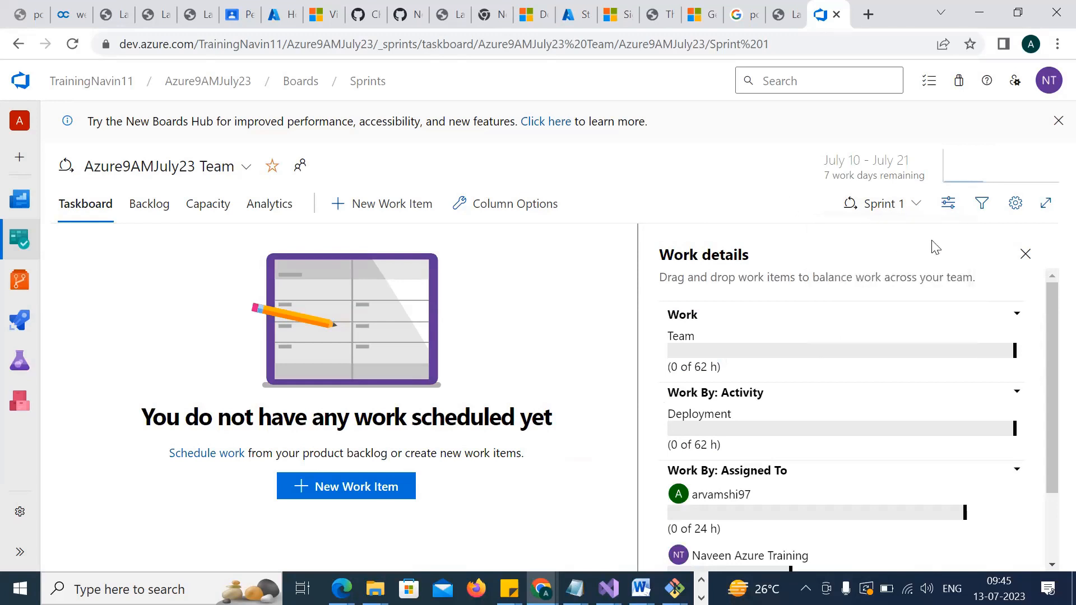
{"action": "left_click_drag", "start_coordinate": [1052, 291], "coordinate": [1053, 384]}
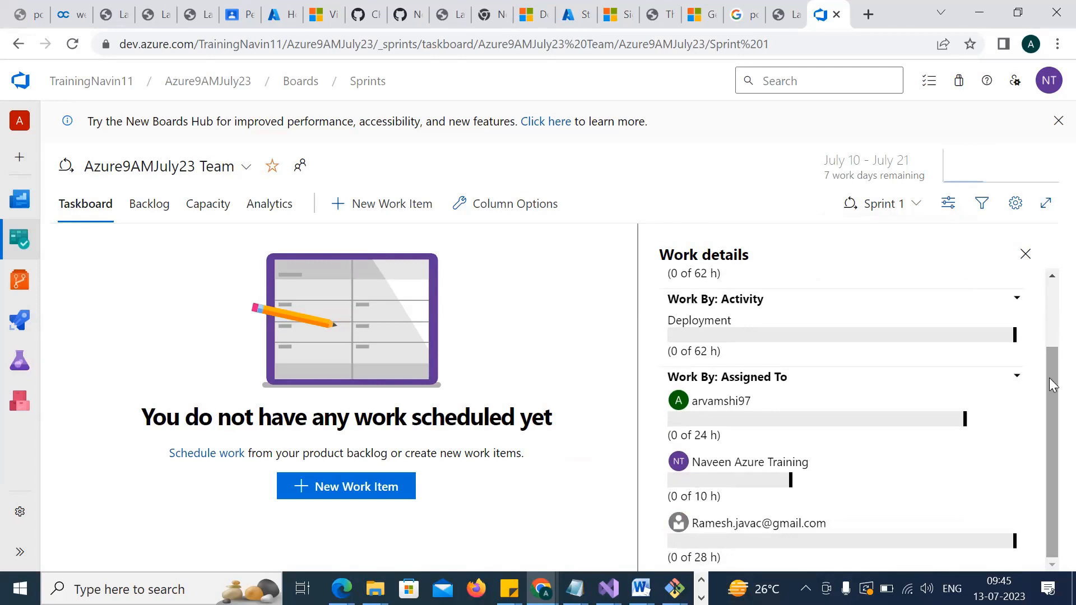
{"action": "left_click", "coordinate": [1028, 257]}
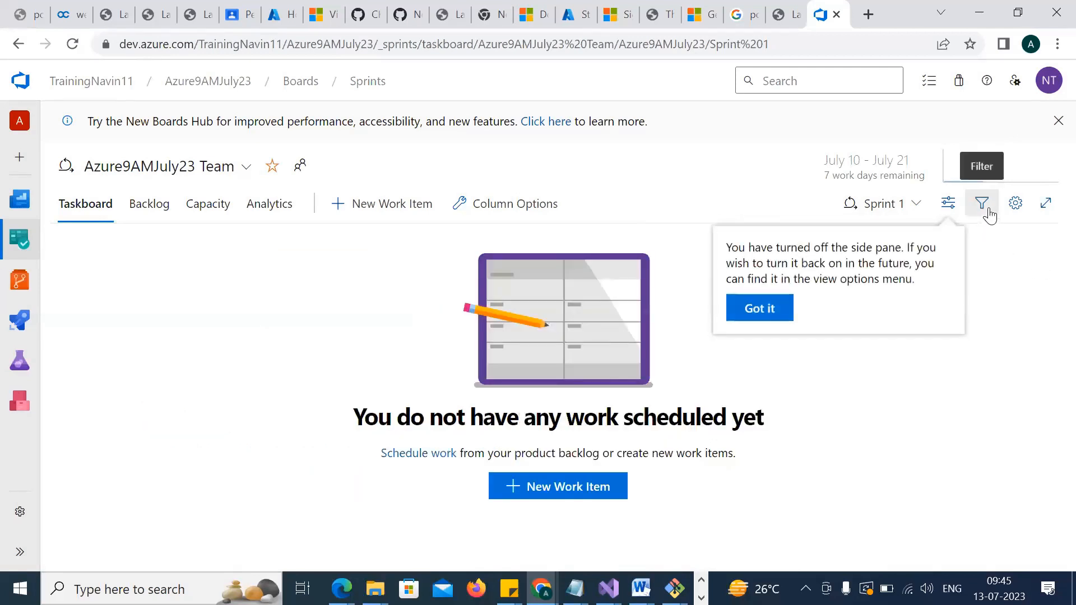
Dismiss the side pane tip and try to display the taskboard's filter
{"action": "left_click", "coordinate": [990, 216]}
{"action": "left_click", "coordinate": [989, 210]}
{"action": "left_click", "coordinate": [989, 211]}
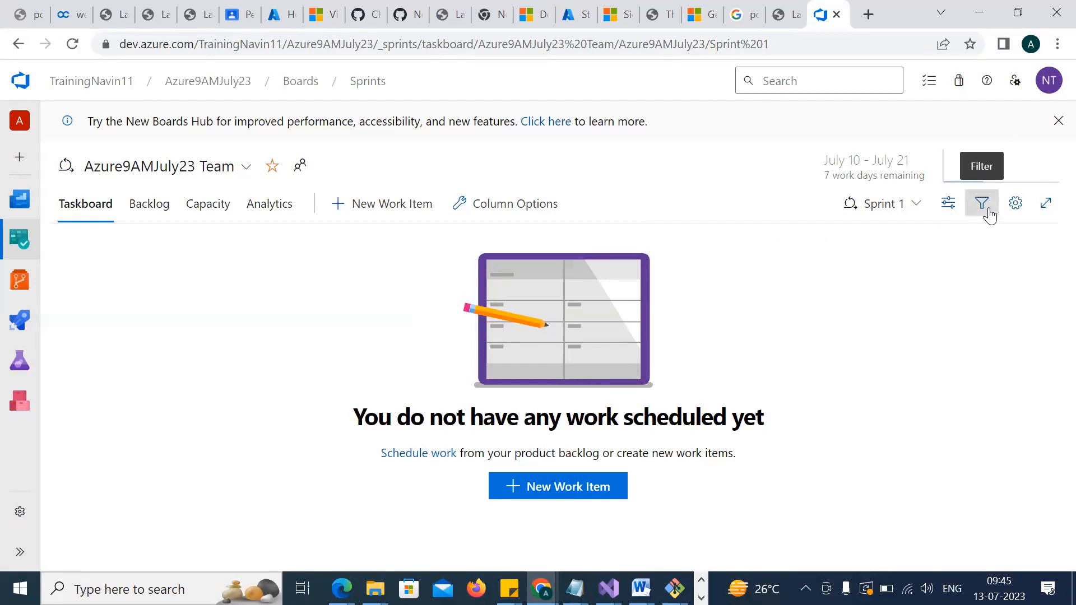
{"action": "left_click", "coordinate": [988, 210]}
{"action": "left_click", "coordinate": [988, 210]}
Try excluding the Epics backlog navigation level in the team settings, restore it, and move the dialog aside
{"action": "left_click", "coordinate": [1016, 205]}
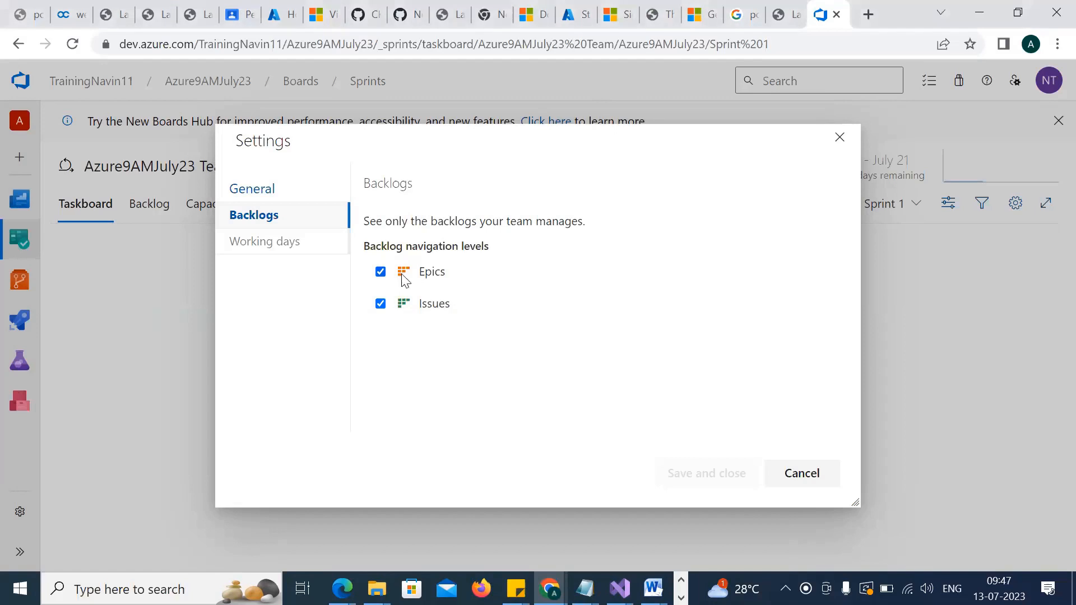
{"action": "left_click", "coordinate": [382, 273]}
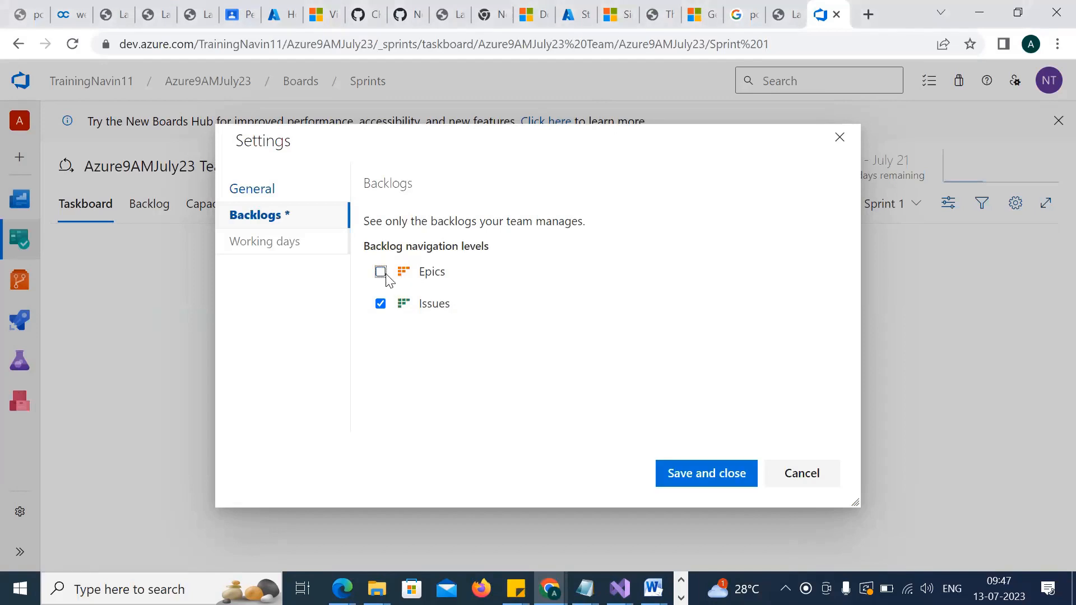
{"action": "left_click", "coordinate": [381, 273]}
{"action": "left_click", "coordinate": [381, 272]}
{"action": "left_click", "coordinate": [381, 273]}
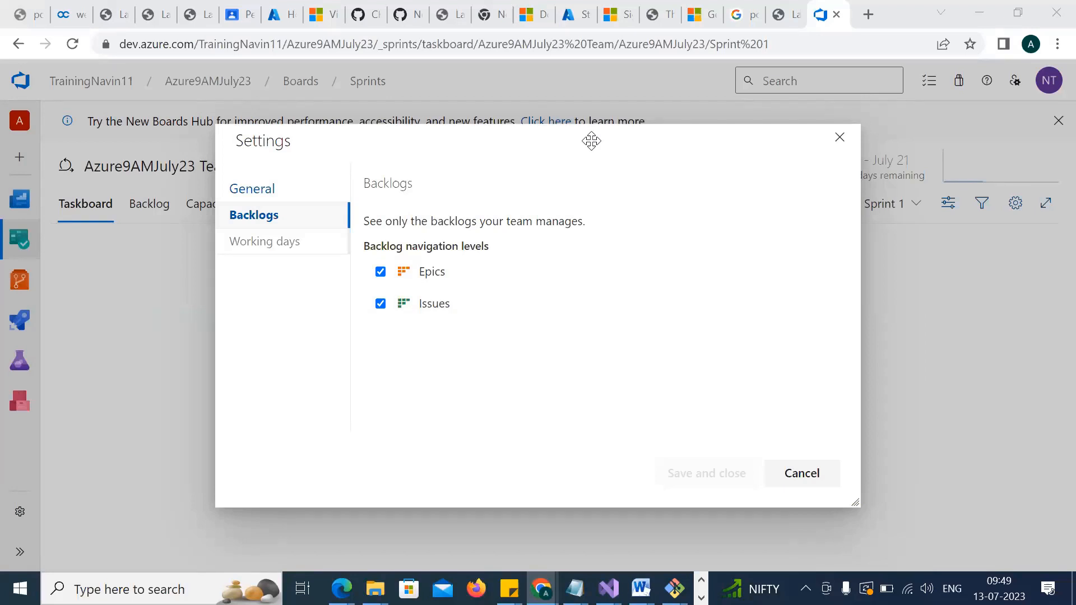
{"action": "left_click_drag", "start_coordinate": [592, 140], "coordinate": [767, 77]}
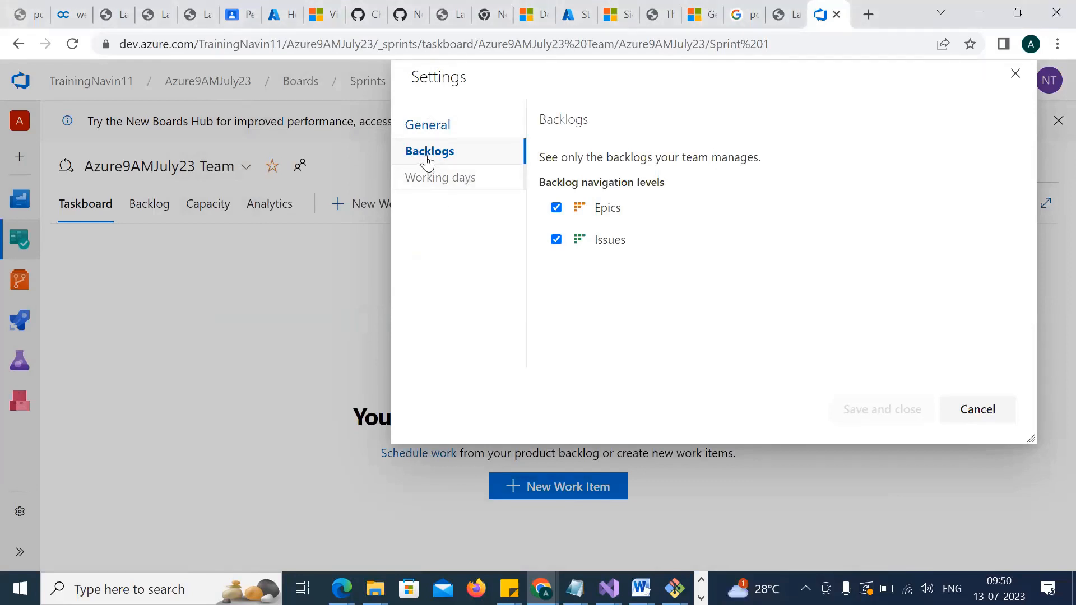
Try adding Saturday and Sunday to the team's working days, exclude both again, and cancel the settings
{"action": "left_click", "coordinate": [422, 185]}
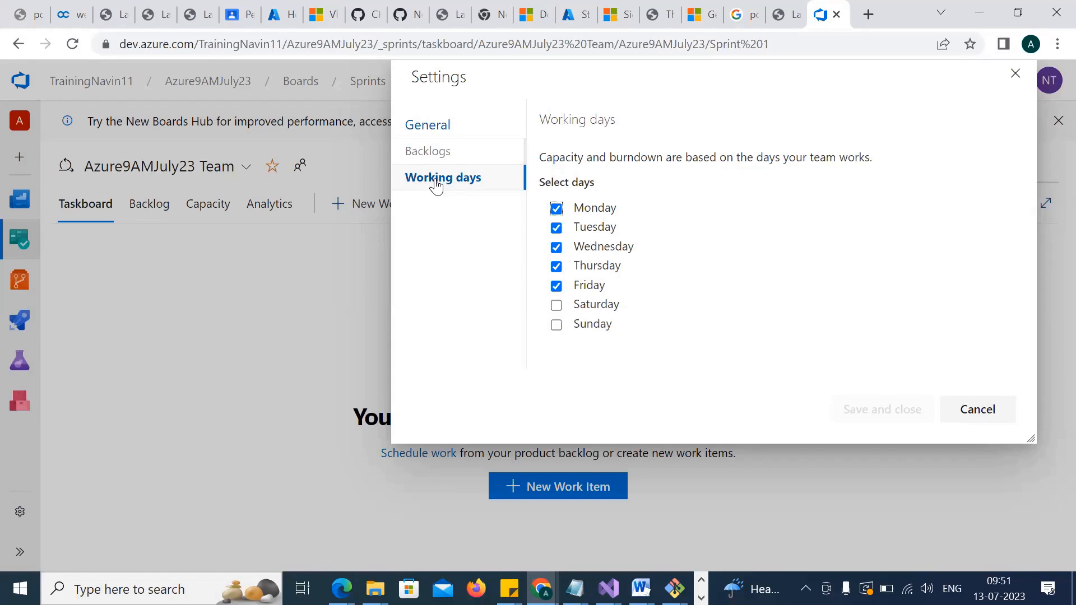
{"action": "left_click", "coordinate": [556, 305]}
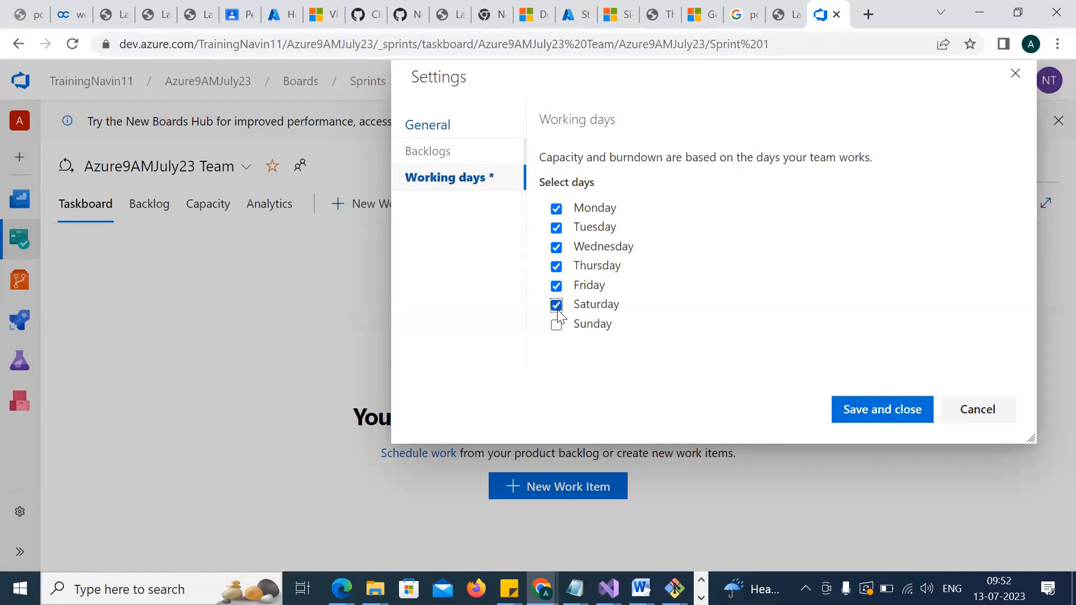
{"action": "left_click", "coordinate": [556, 325]}
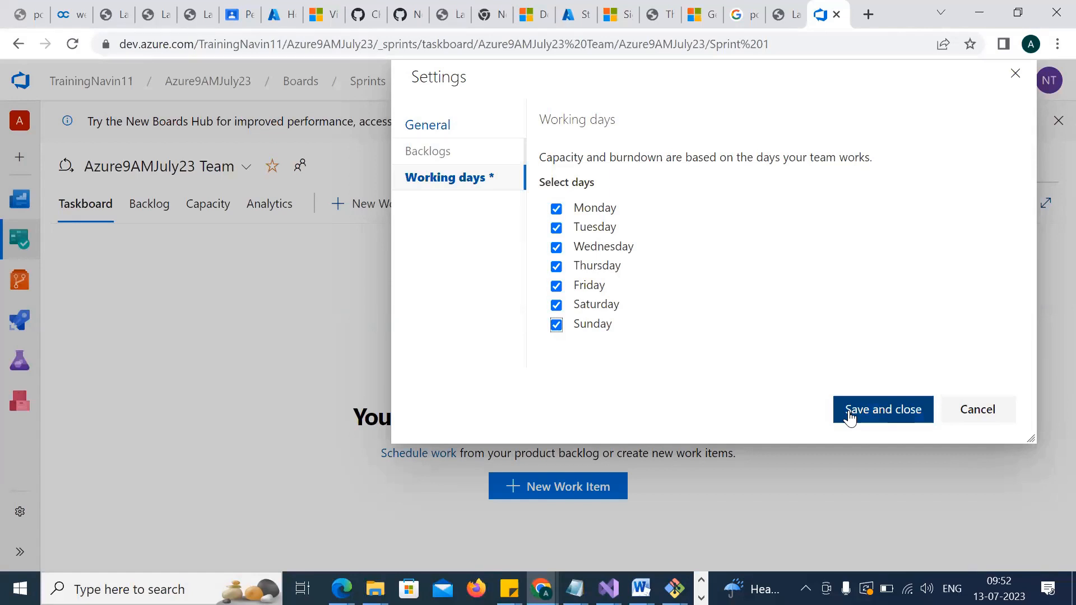
{"action": "left_click", "coordinate": [556, 305]}
{"action": "left_click", "coordinate": [597, 324]}
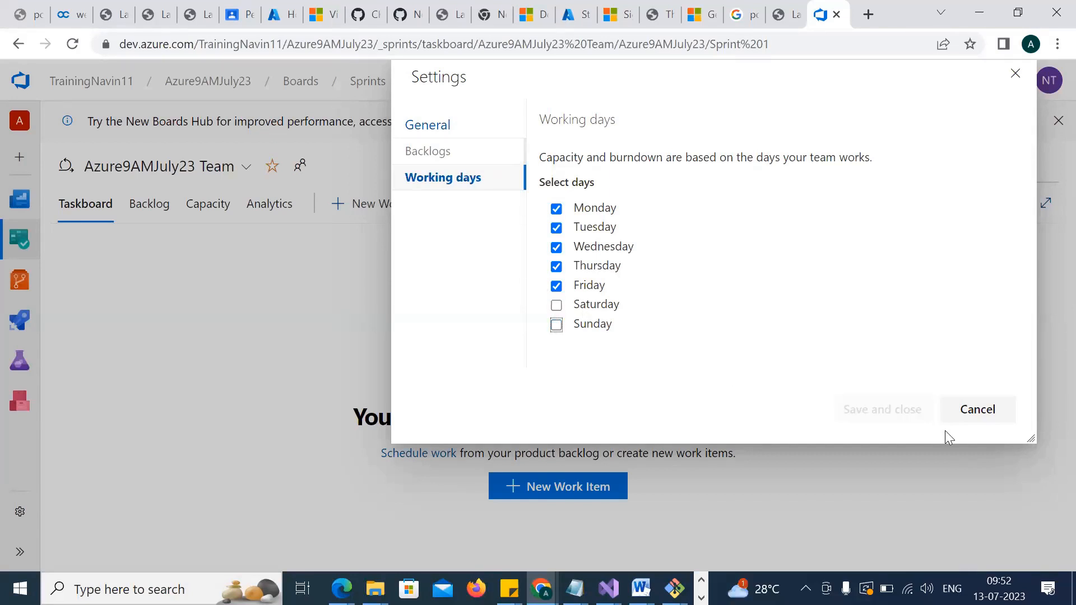
{"action": "left_click", "coordinate": [974, 414]}
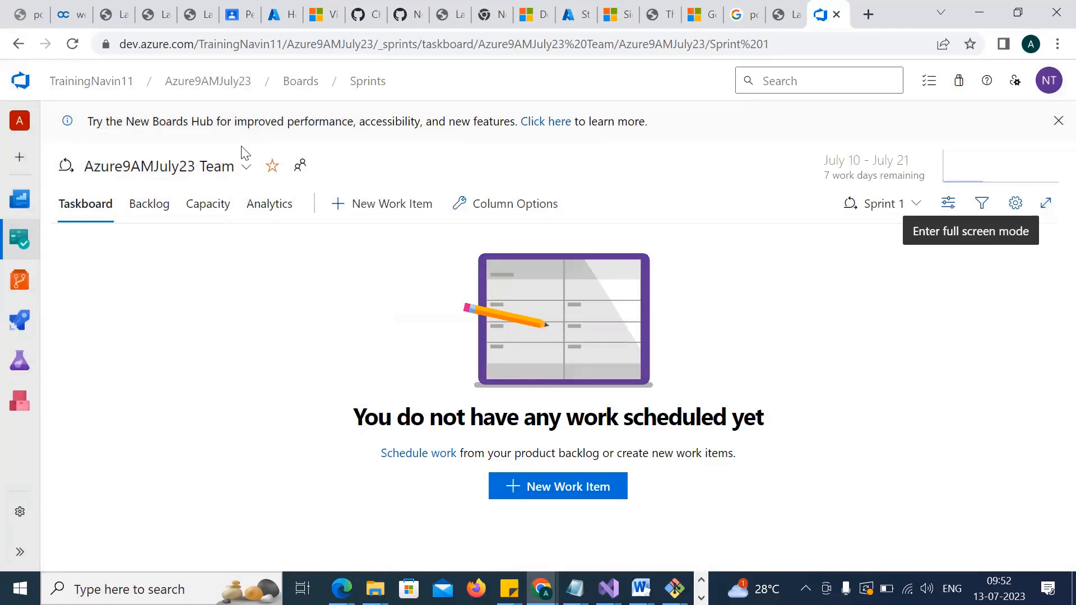
Open the recently updated work items and leave only the India News task selected after trying a multiple selection
{"action": "mouse_move", "coordinate": [23, 208]}
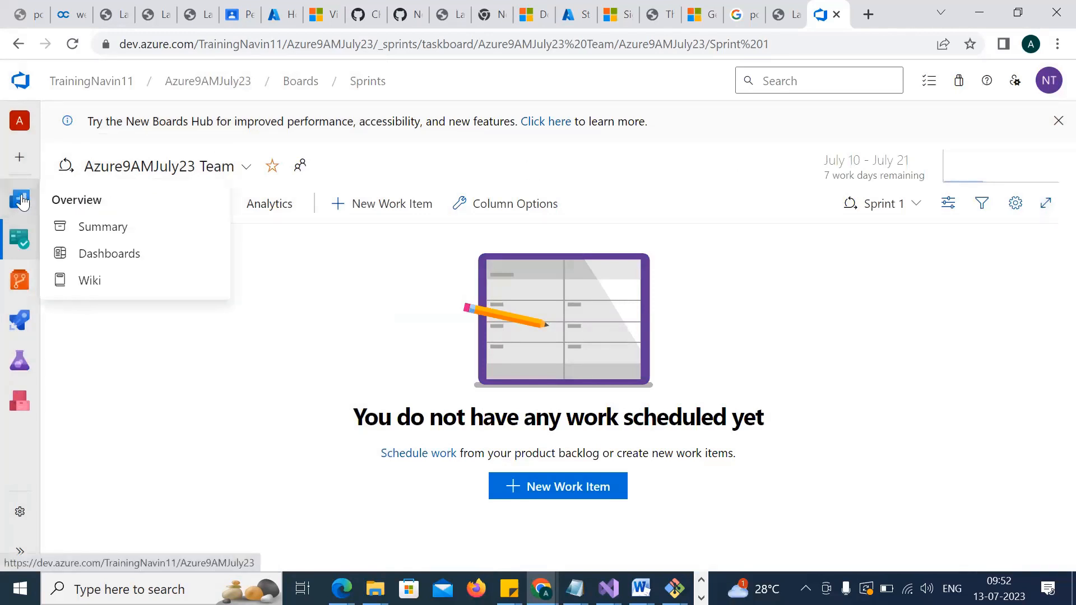
{"action": "mouse_move", "coordinate": [20, 241]}
{"action": "left_click", "coordinate": [106, 272]}
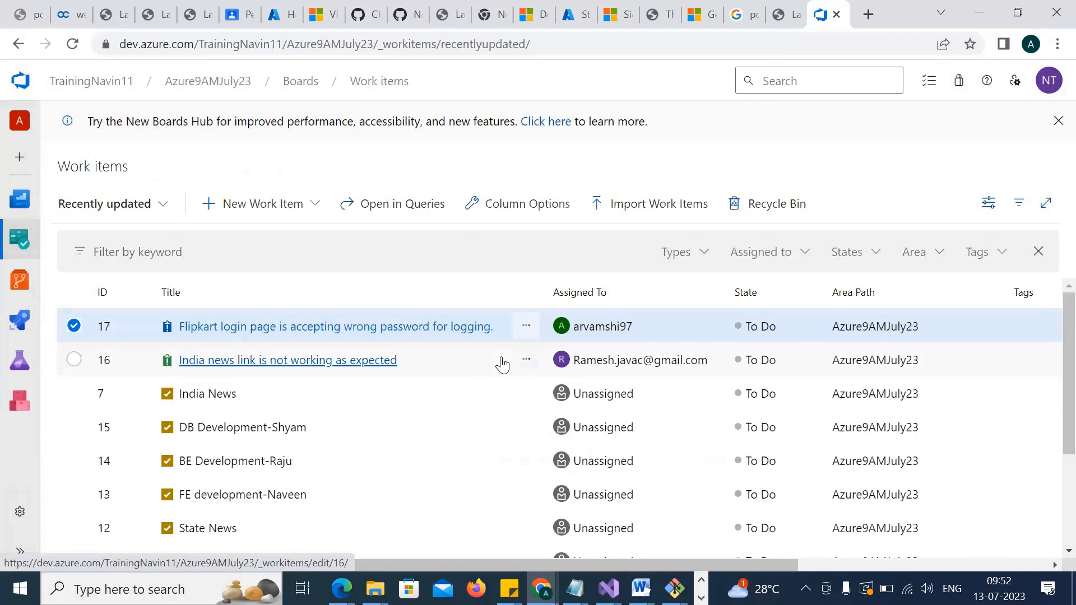
{"action": "left_click", "coordinate": [79, 362]}
{"action": "left_click", "coordinate": [75, 394]}
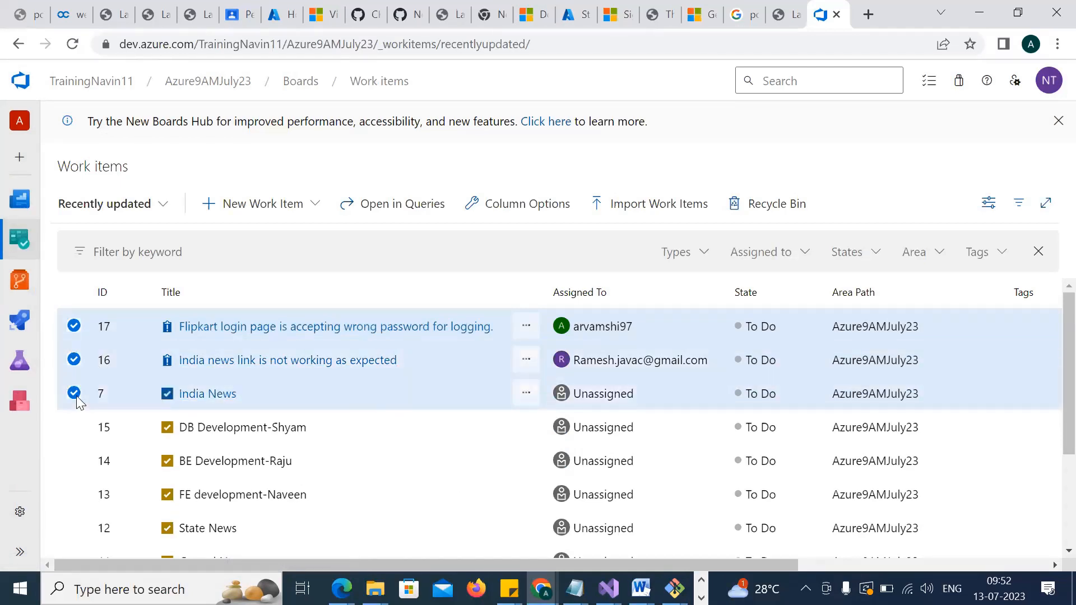
{"action": "left_click", "coordinate": [77, 335]}
{"action": "left_click", "coordinate": [74, 359]}
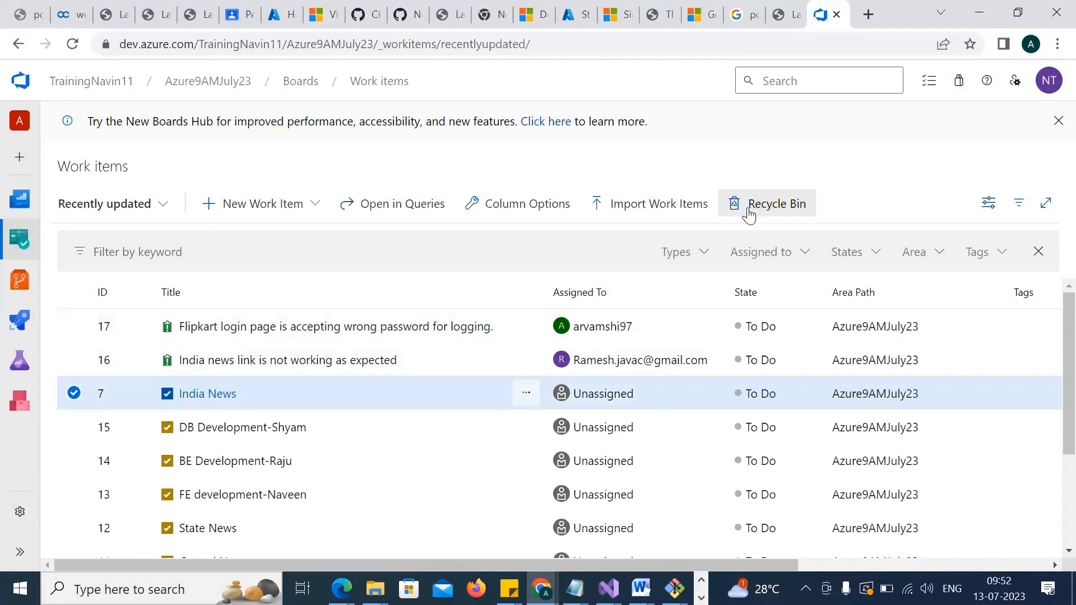
Open the India News task and create a copy of it as a Task that includes existing attachments
{"action": "left_click", "coordinate": [526, 394]}
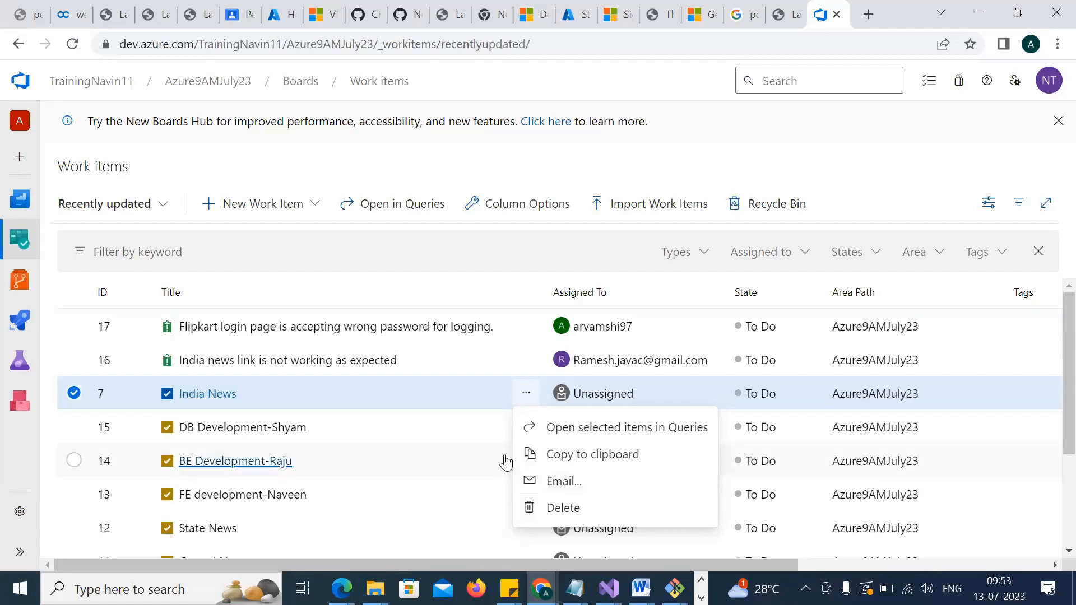
{"action": "left_click", "coordinate": [487, 398]}
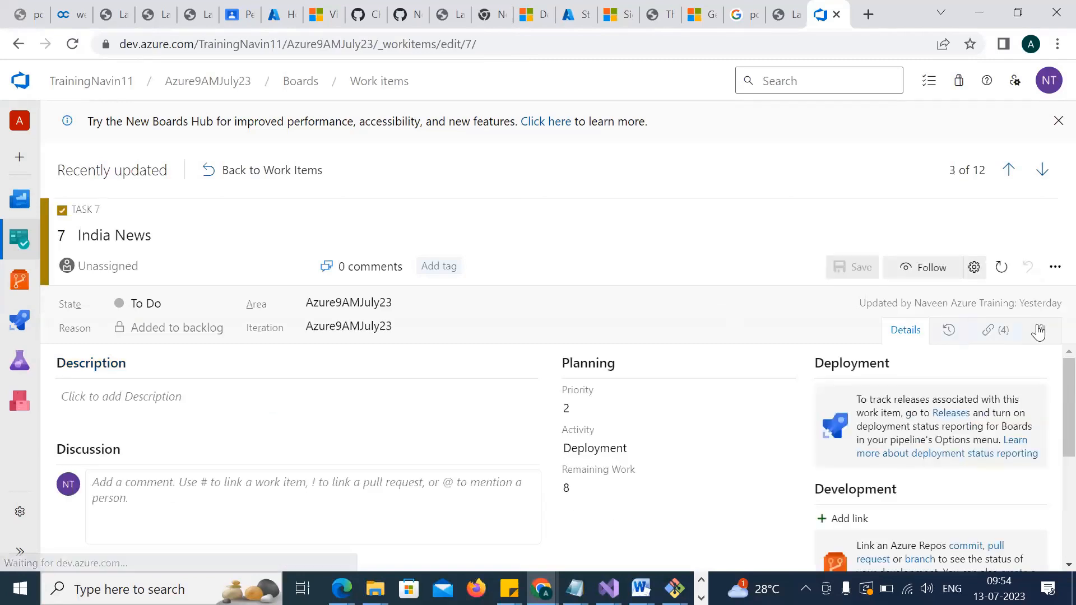
{"action": "left_click", "coordinate": [1055, 268]}
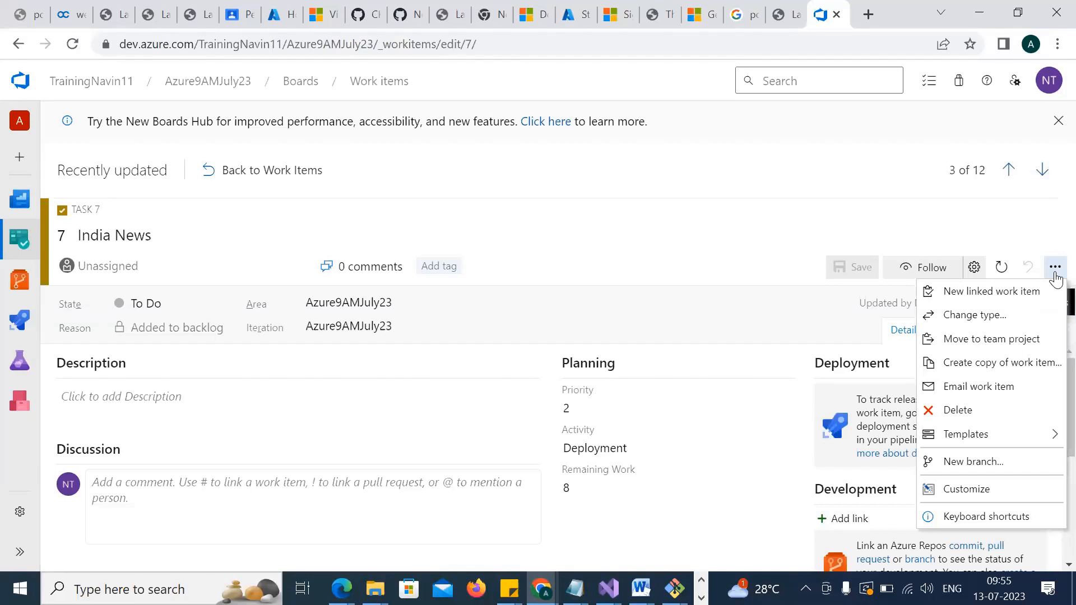
{"action": "left_click", "coordinate": [1013, 364]}
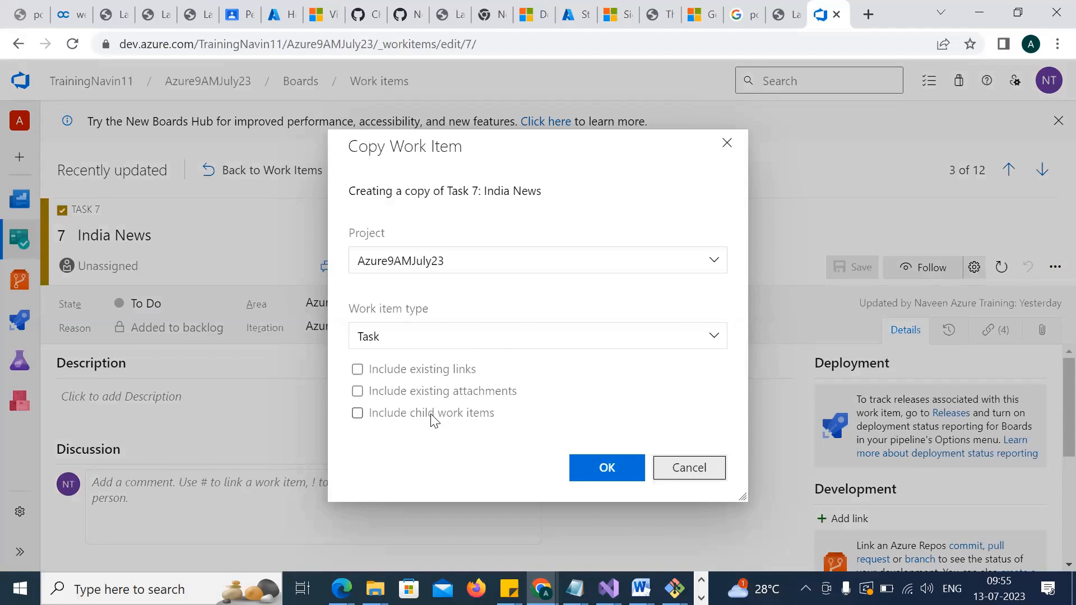
{"action": "left_click", "coordinate": [421, 395]}
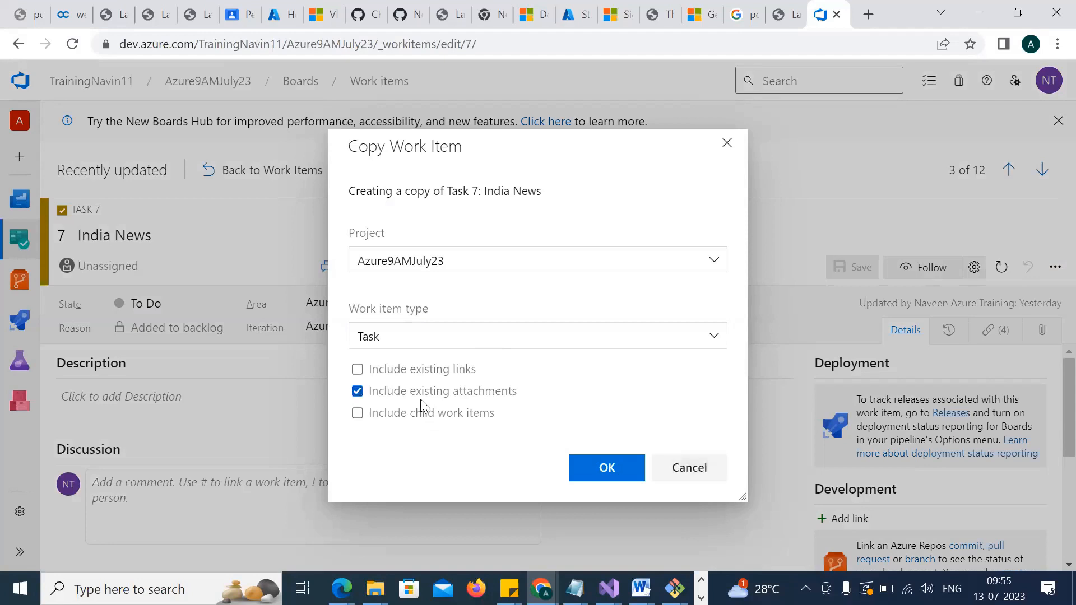
{"action": "left_click", "coordinate": [615, 480]}
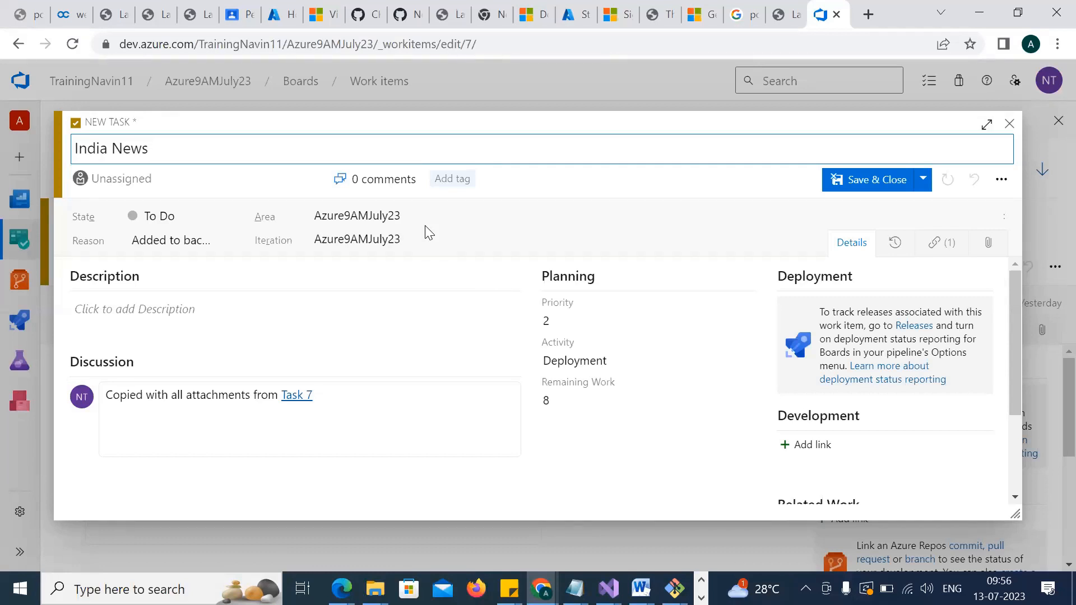
Title the copied task "Flipkart UI" and save and close it
{"action": "key", "text": "ctrl+a"}
{"action": "type", "text": "Flipkart"}
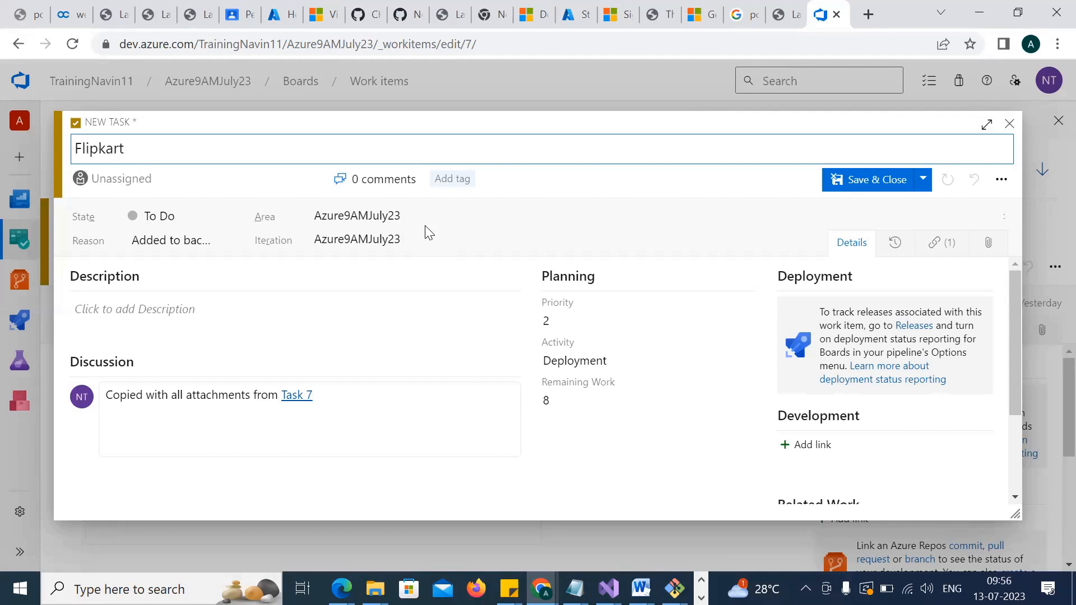
{"action": "type", "text": " UI"}
{"action": "left_click", "coordinate": [862, 181]}
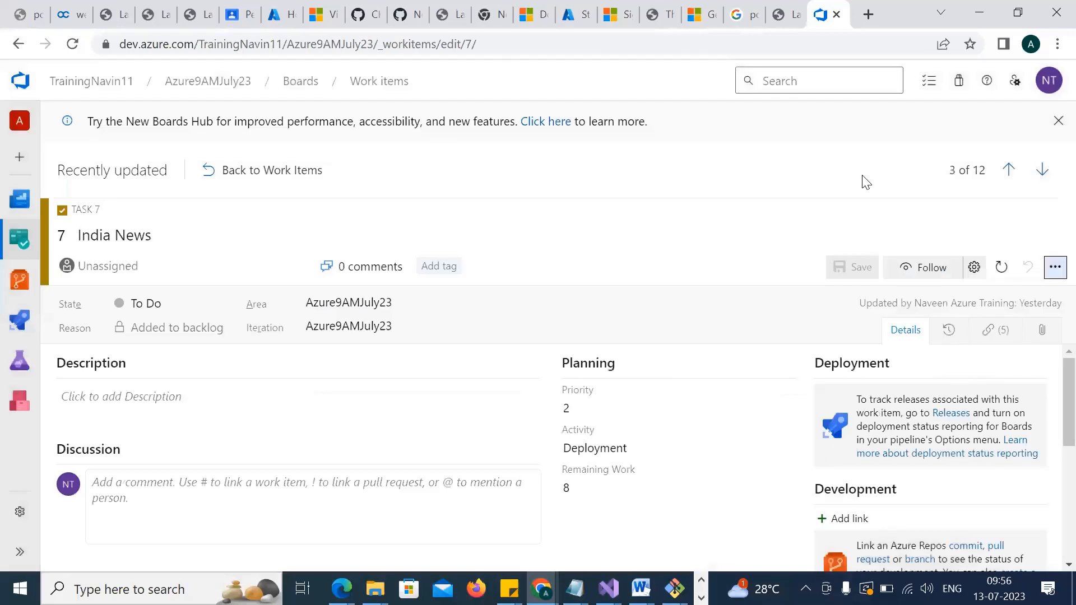
View the email form for the India News task and cancel it without sending
{"action": "left_click", "coordinate": [1056, 272]}
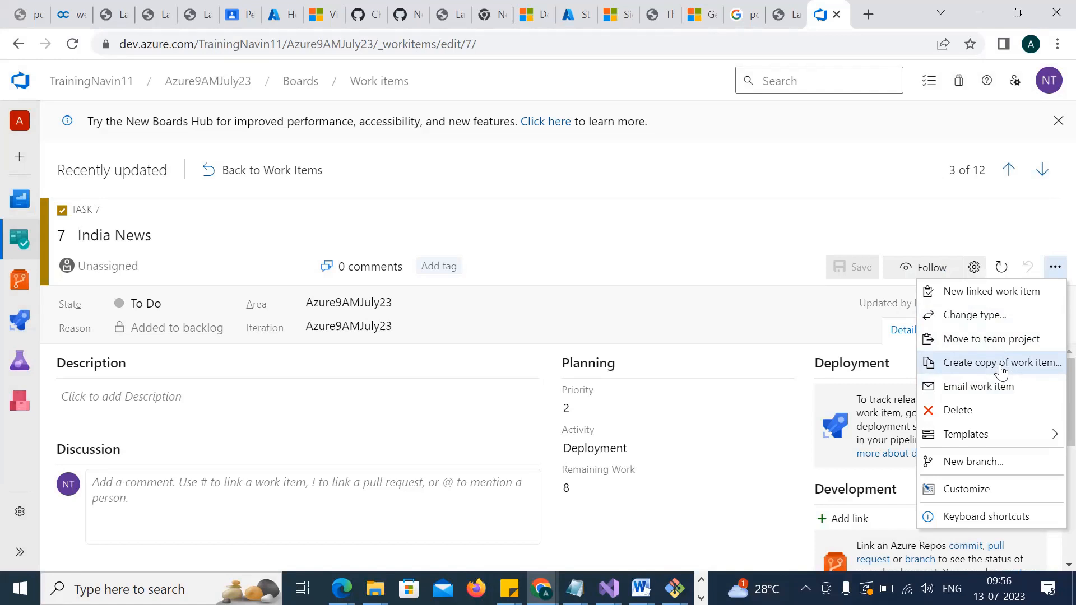
{"action": "left_click", "coordinate": [991, 385]}
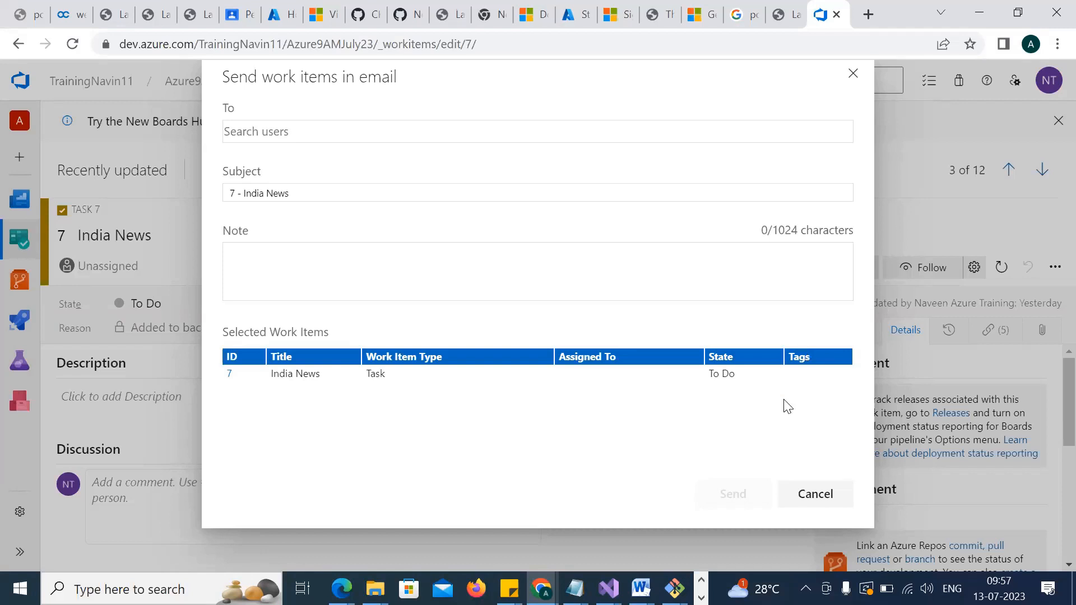
{"action": "left_click", "coordinate": [815, 512]}
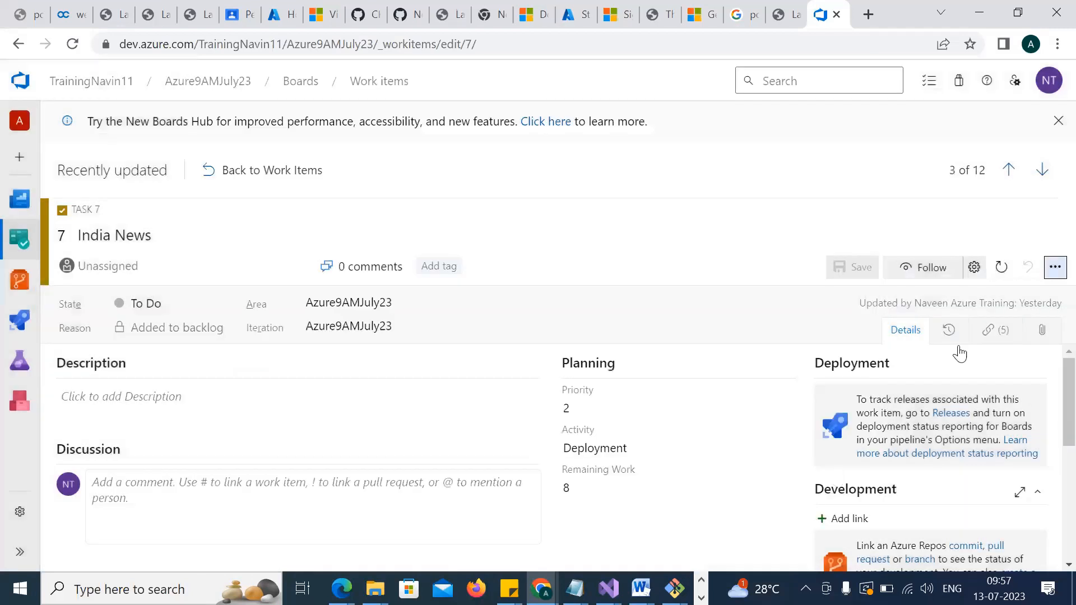
Open the customization settings of the Task type from the India News task and look through its States and Rules
{"action": "left_click", "coordinate": [1051, 272]}
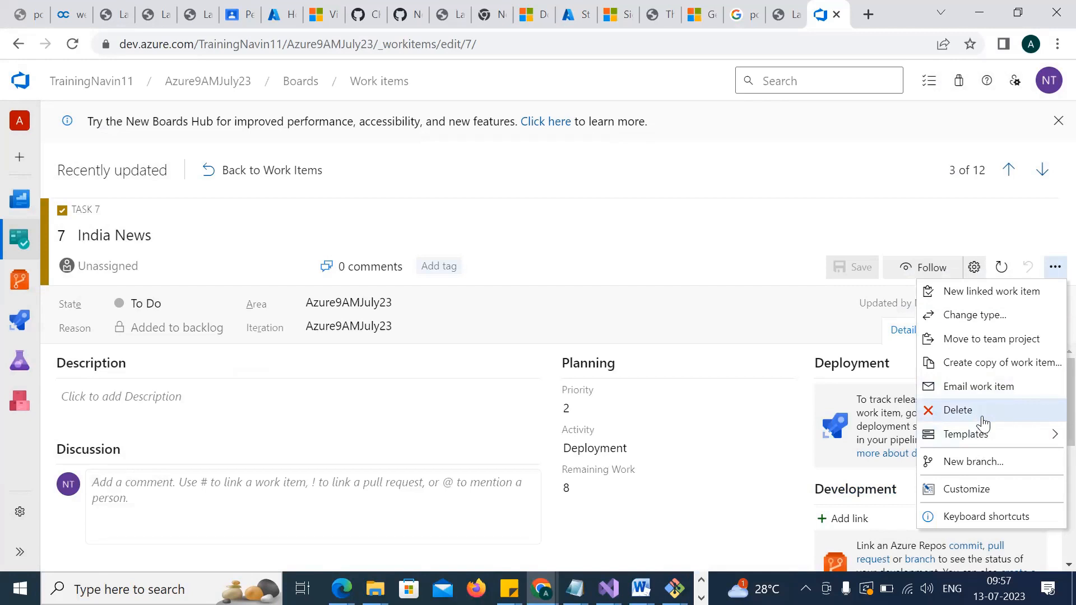
{"action": "mouse_move", "coordinate": [984, 435]}
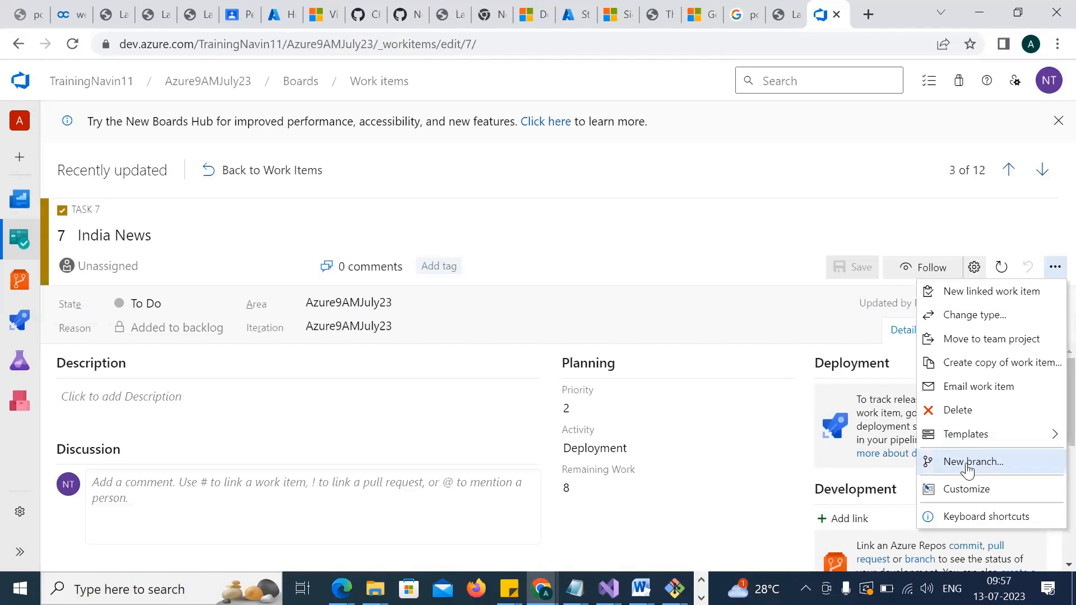
{"action": "left_click", "coordinate": [964, 496]}
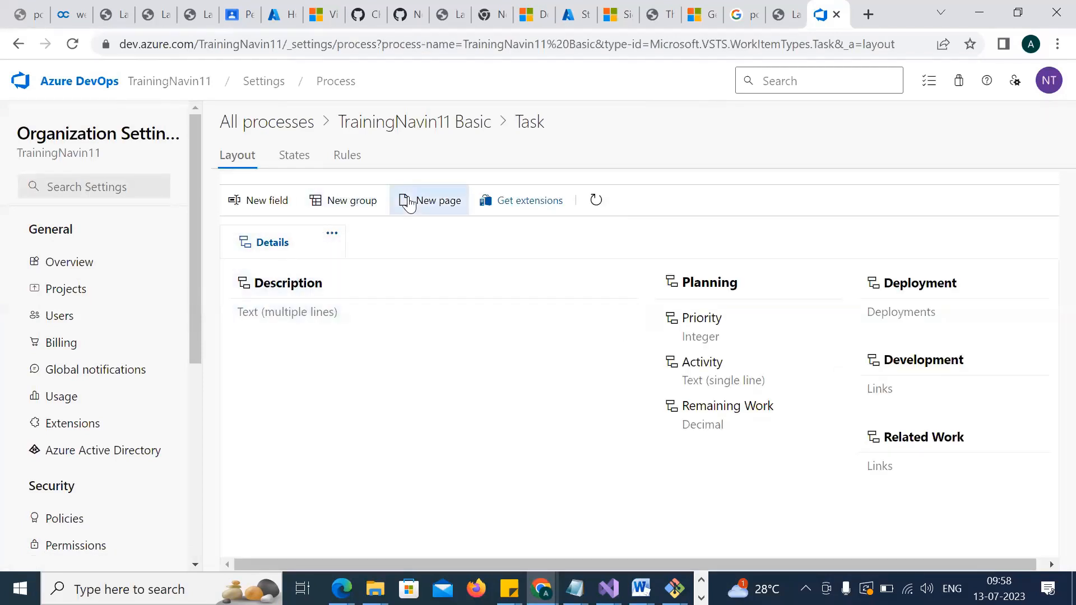
{"action": "left_click", "coordinate": [292, 154]}
{"action": "left_click", "coordinate": [350, 158]}
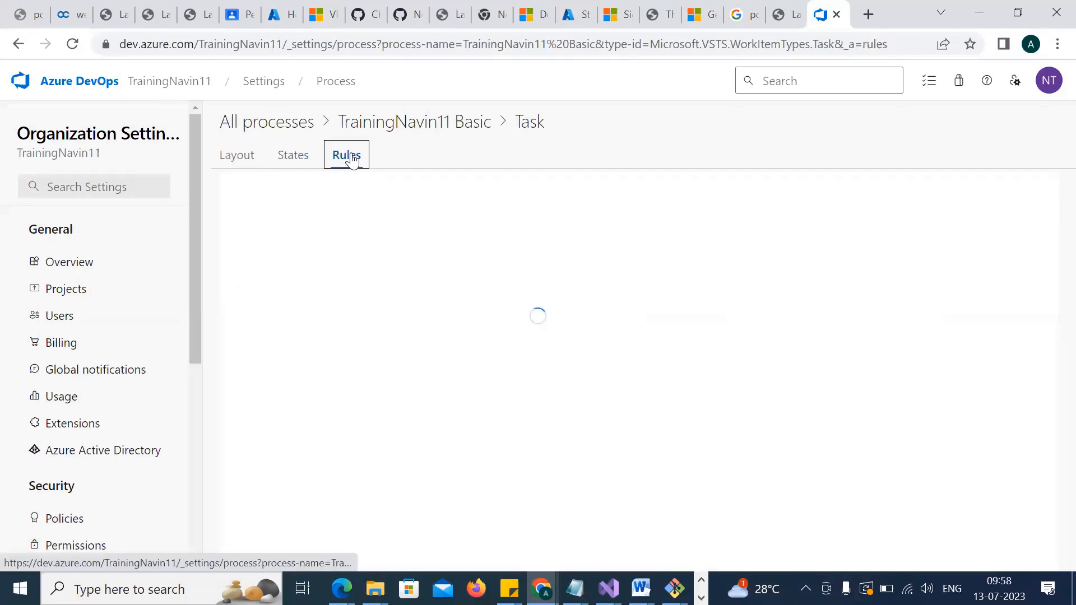
Return to the Azure9AMJuly23 project's work items and open the Flipkart UI task
{"action": "left_click", "coordinate": [256, 85]}
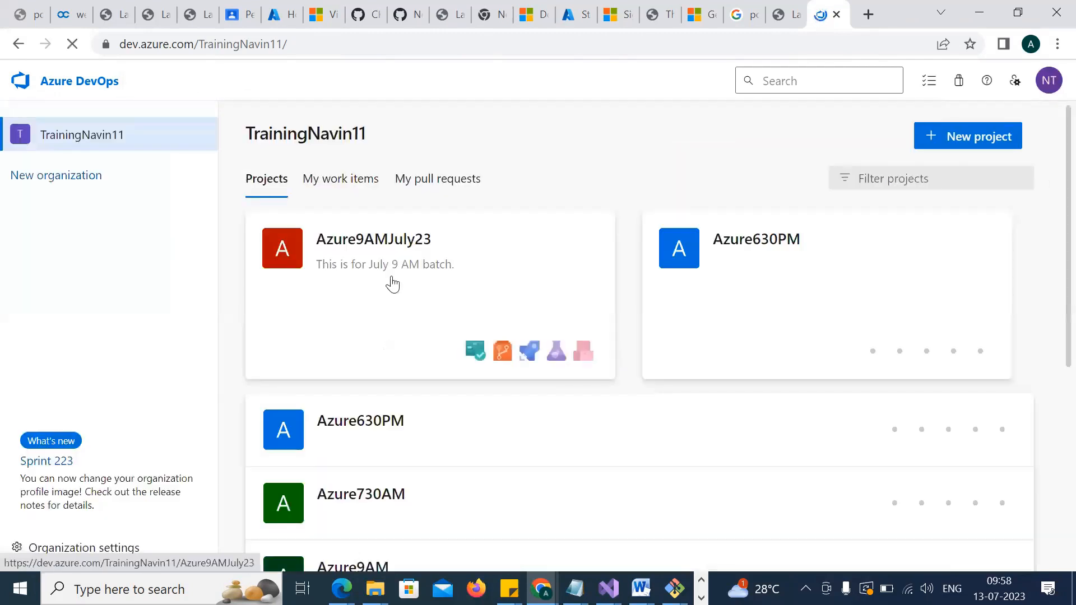
{"action": "left_click", "coordinate": [392, 280]}
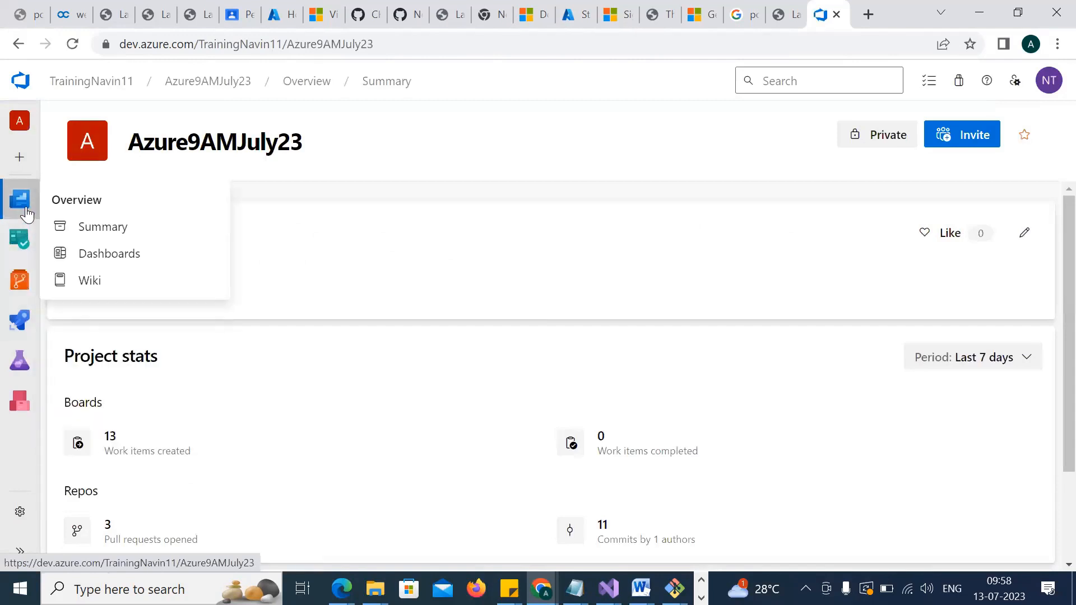
{"action": "mouse_move", "coordinate": [35, 248]}
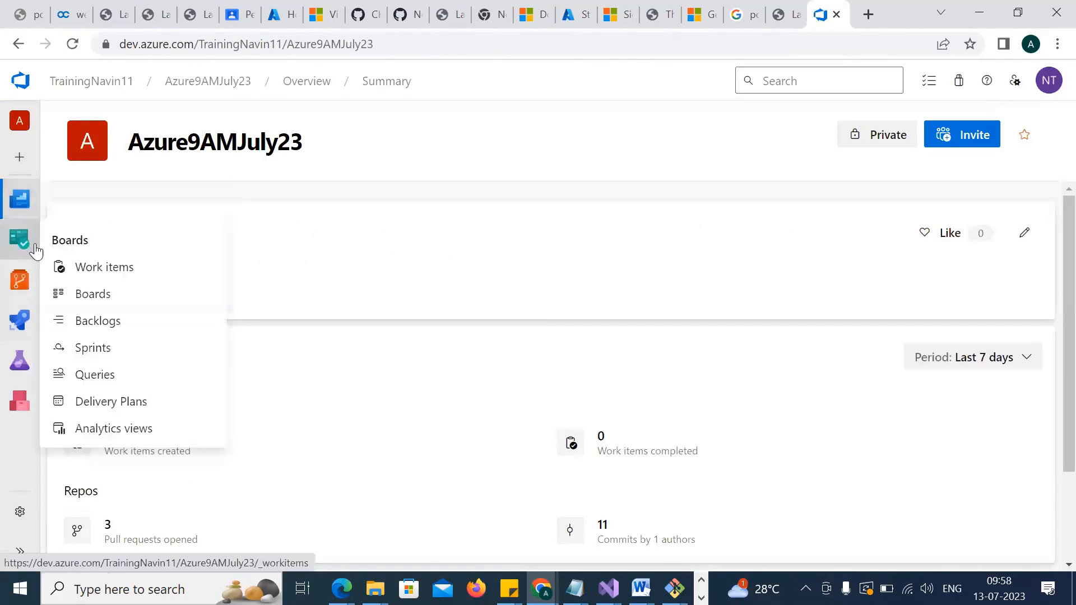
{"action": "left_click", "coordinate": [86, 269]}
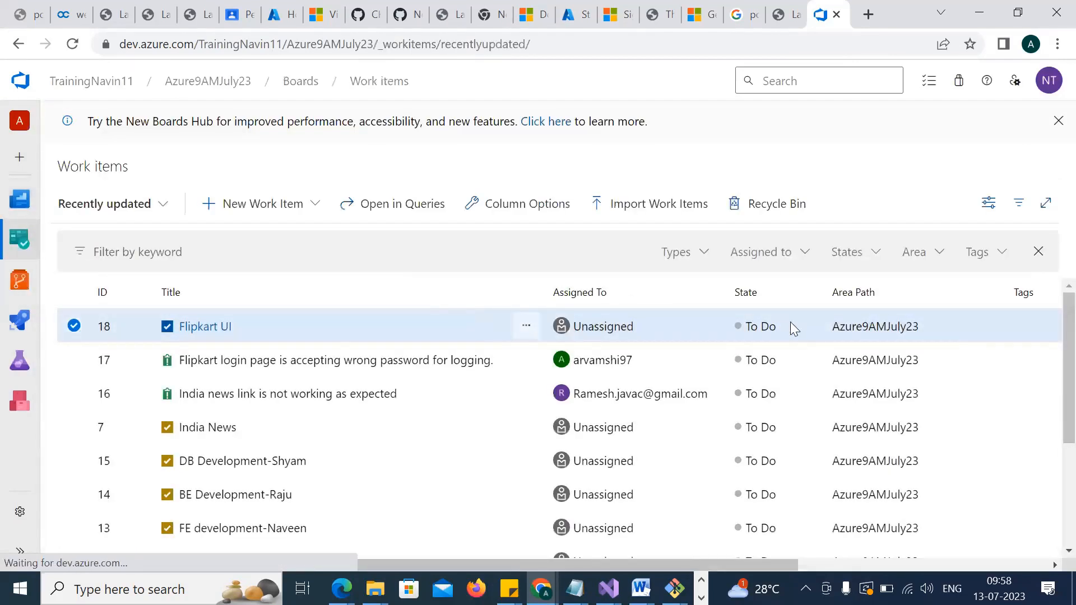
{"action": "right_click", "coordinate": [463, 331]}
{"action": "left_click", "coordinate": [452, 329]}
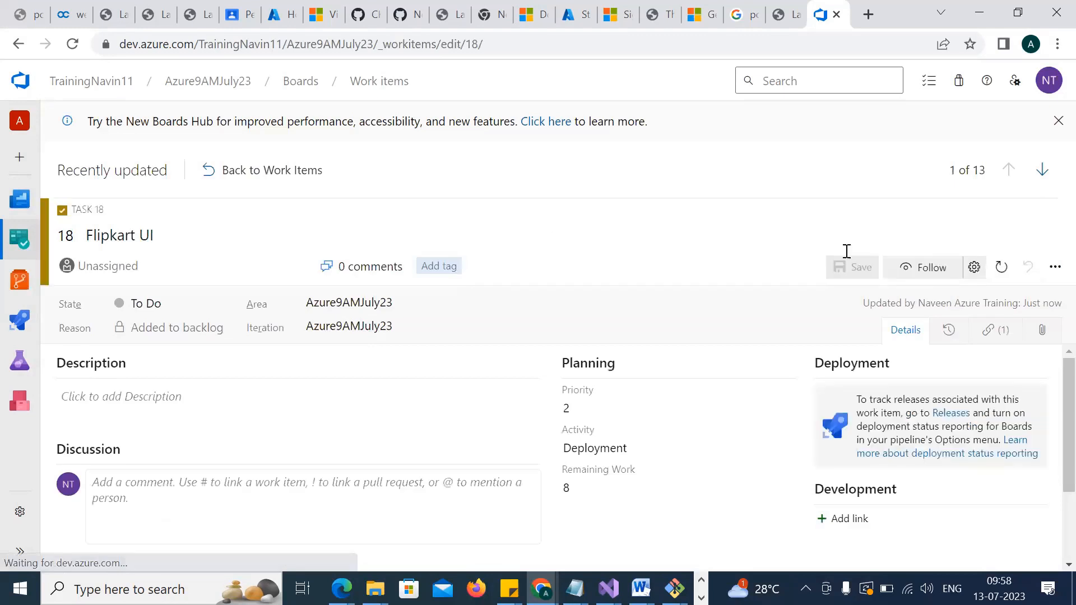
Review the available actions and the discussion section of the Flipkart UI task
{"action": "left_click", "coordinate": [1056, 268]}
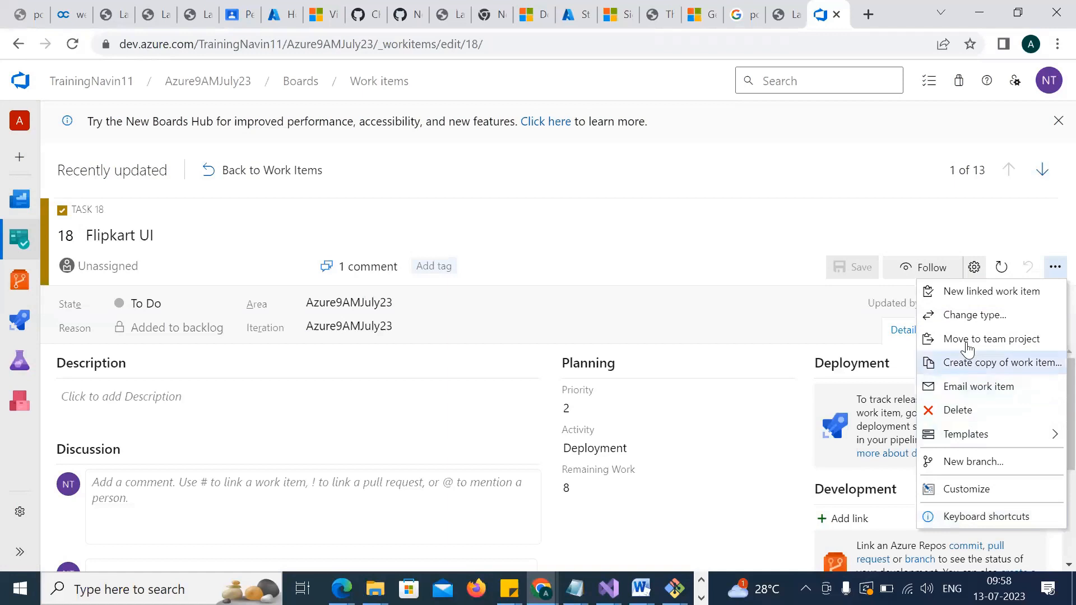
{"action": "left_click", "coordinate": [906, 284]}
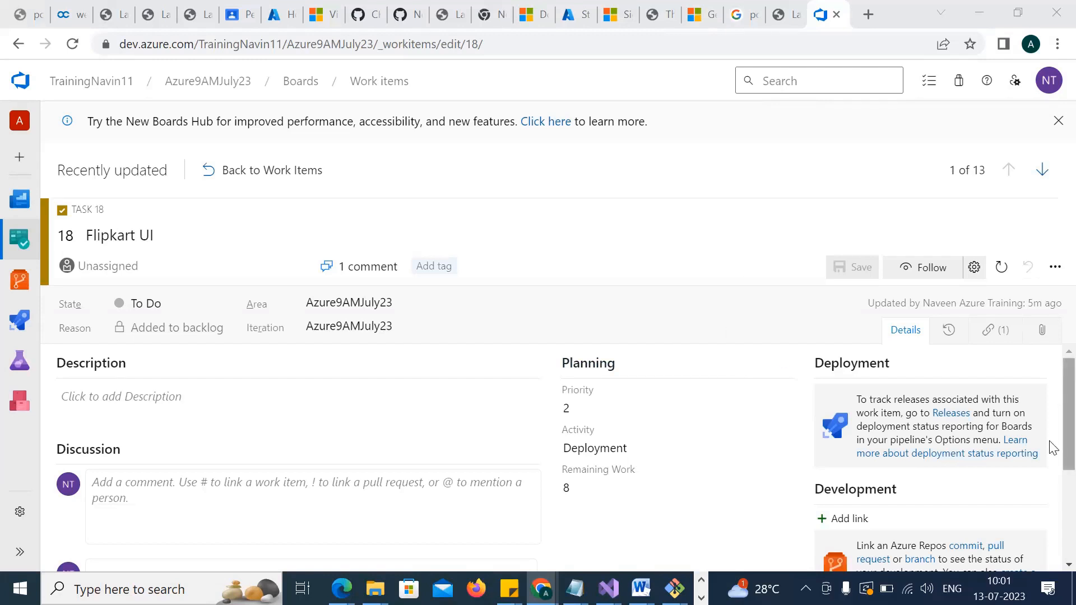
{"action": "scroll", "coordinate": [1050, 447], "scroll_direction": "down", "scroll_amount": 2}
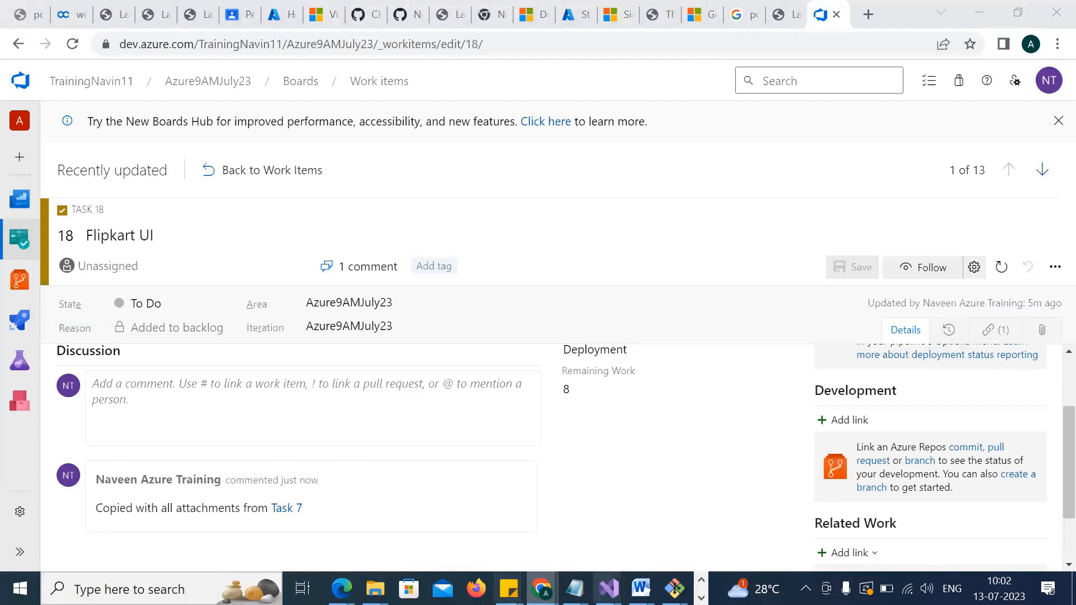
Switch to the Azure9AM_July notes in Notepad and add the line "any issues is coming up:" below the work item list
{"action": "mouse_move", "coordinate": [573, 589]}
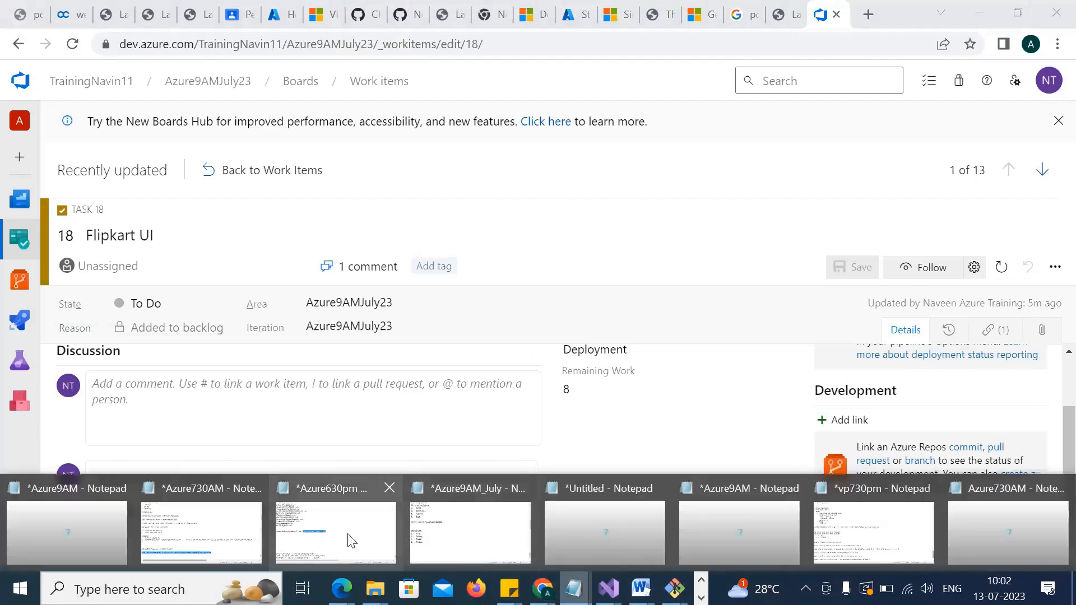
{"action": "left_click", "coordinate": [246, 494]}
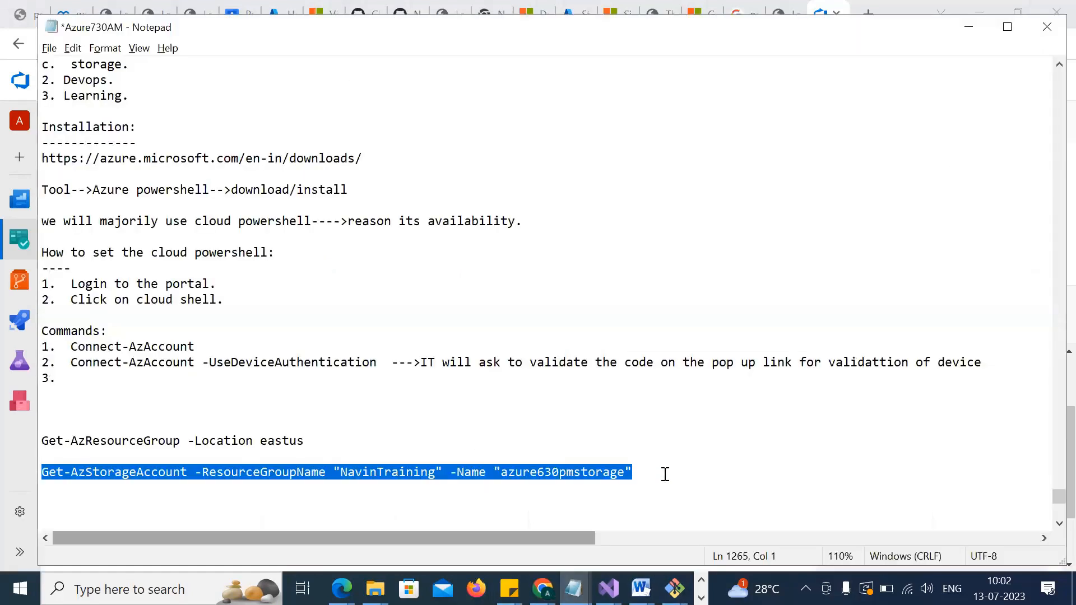
{"action": "left_click", "coordinate": [662, 474]}
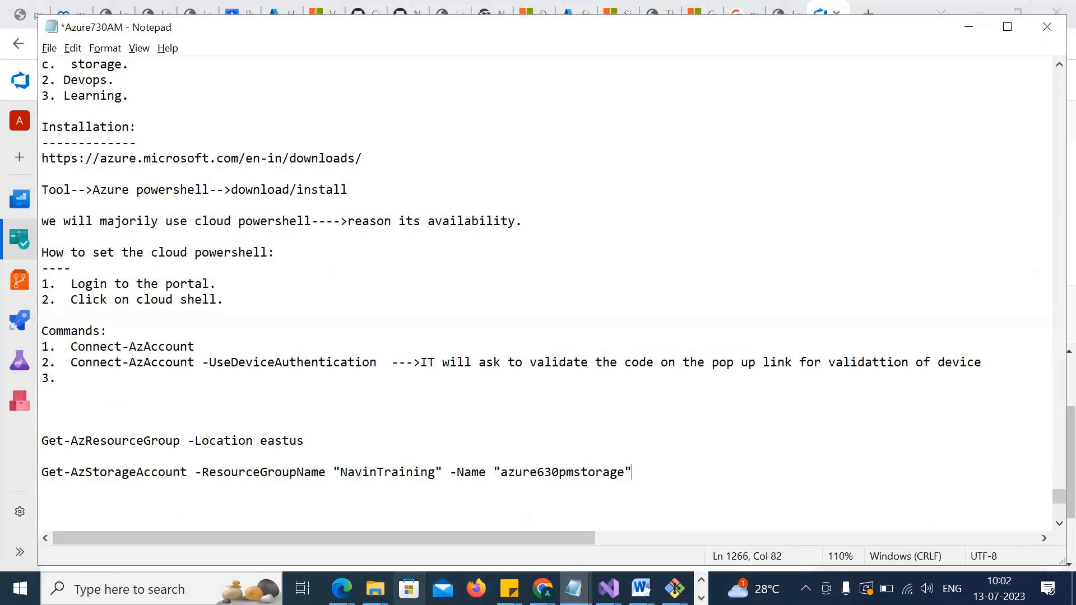
{"action": "mouse_move", "coordinate": [573, 589]}
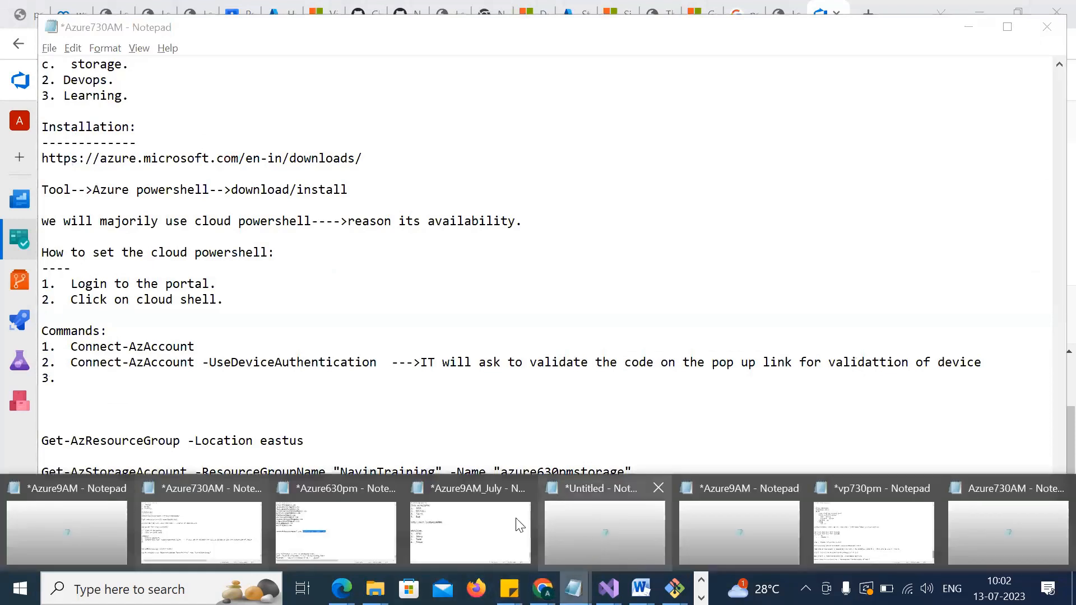
{"action": "left_click", "coordinate": [489, 524]}
{"action": "key", "text": "Return"}
{"action": "key", "text": "Return"}
{"action": "type", "text": "a"}
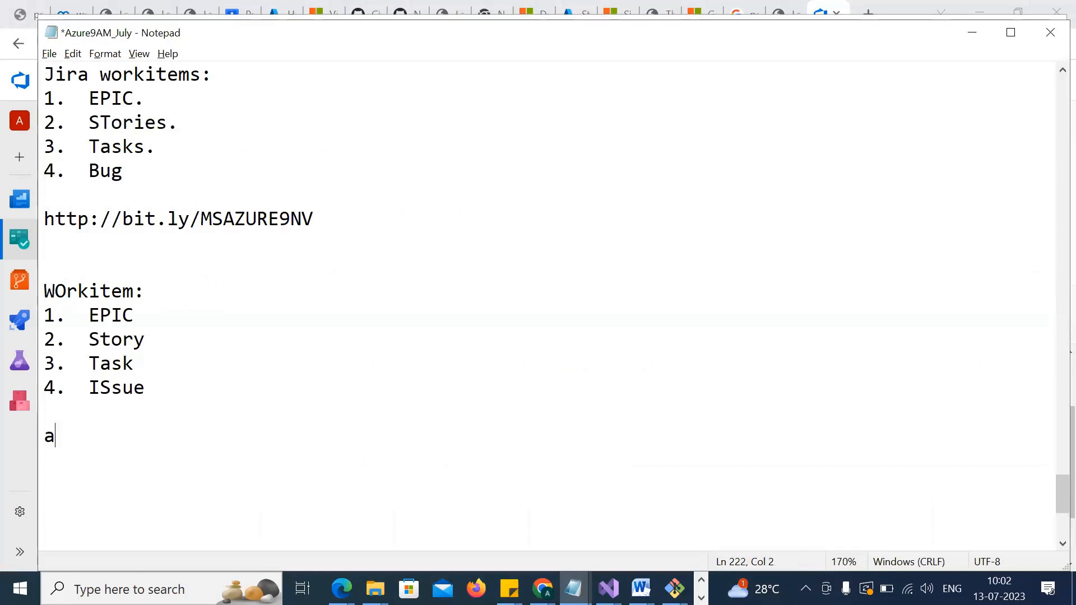
{"action": "type", "text": "ny issues is"}
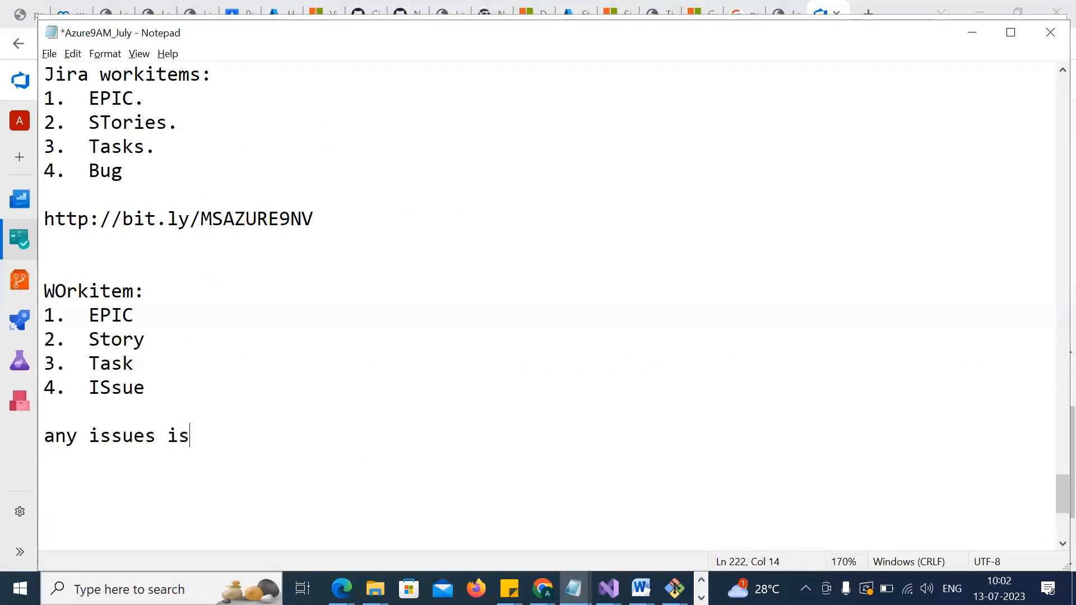
{"action": "type", "text": " coming up"}
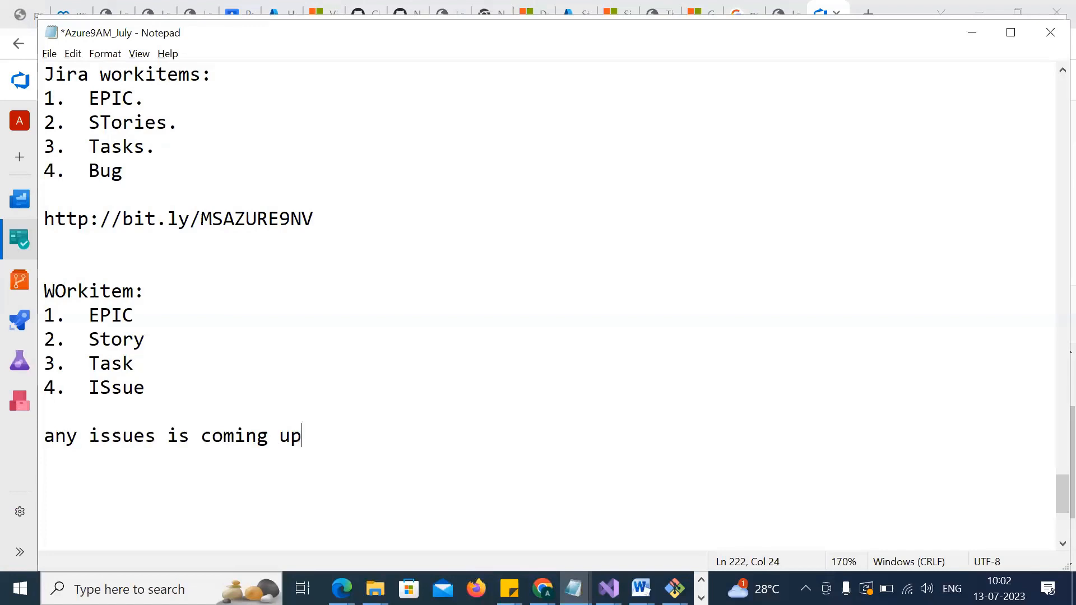
{"action": "type", "text": ":"}
Add the line "QA--->raise the bug--->Dev will tc of it." below the issues heading
{"action": "key", "text": "Return"}
{"action": "type", "text": "QA--->raise the buh"}
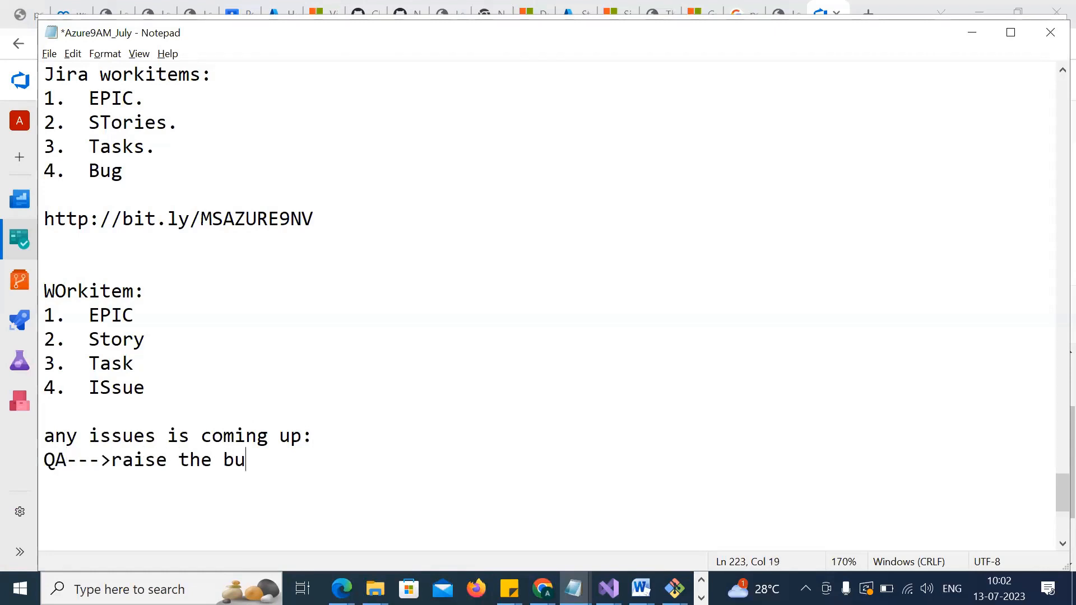
{"action": "key", "text": "BackSpace"}
{"action": "type", "text": "g--->"}
{"action": "type", "text": "Deve"}
{"action": "key", "text": "BackSpace"}
{"action": "key", "text": "BackSpace"}
{"action": "type", "text": "will tc of it."}
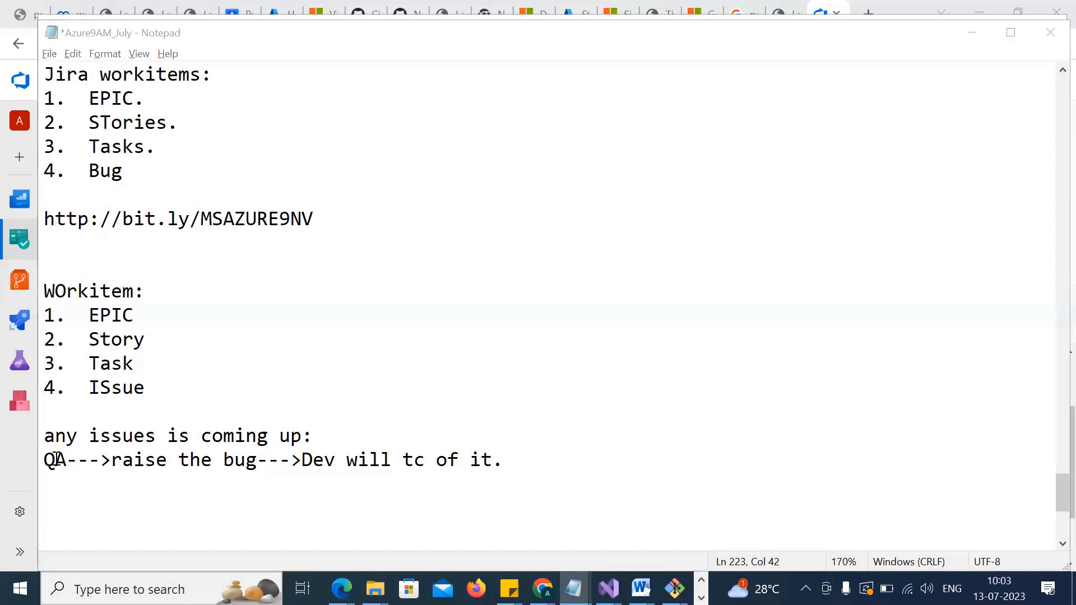
Append "--->Fix" to the end of the QA line and start a new line
{"action": "left_click_drag", "start_coordinate": [501, 461], "coordinate": [292, 451]}
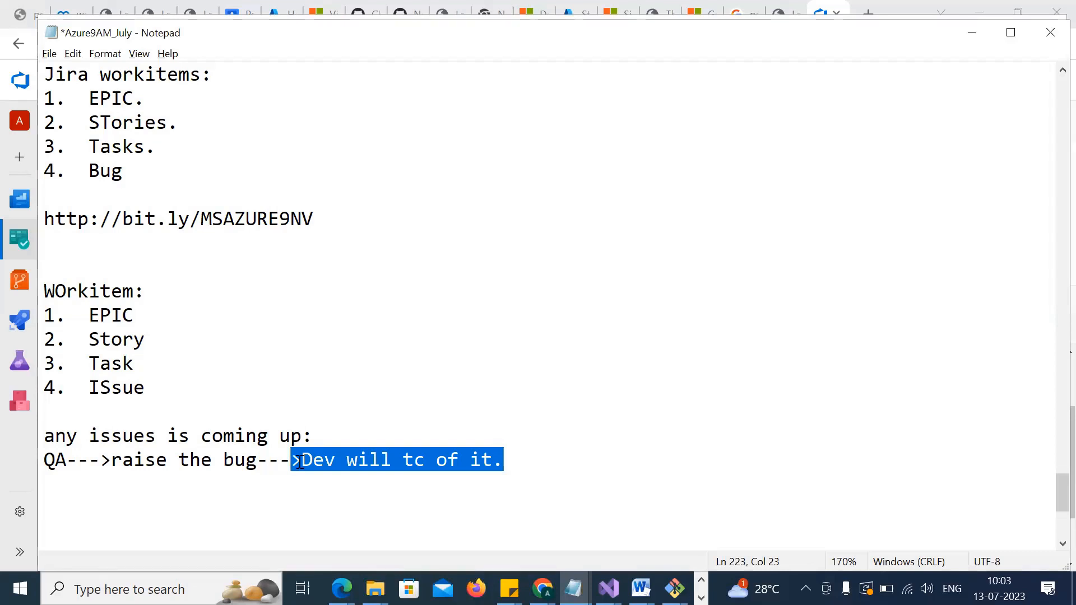
{"action": "left_click", "coordinate": [301, 461]}
{"action": "left_click", "coordinate": [539, 470]}
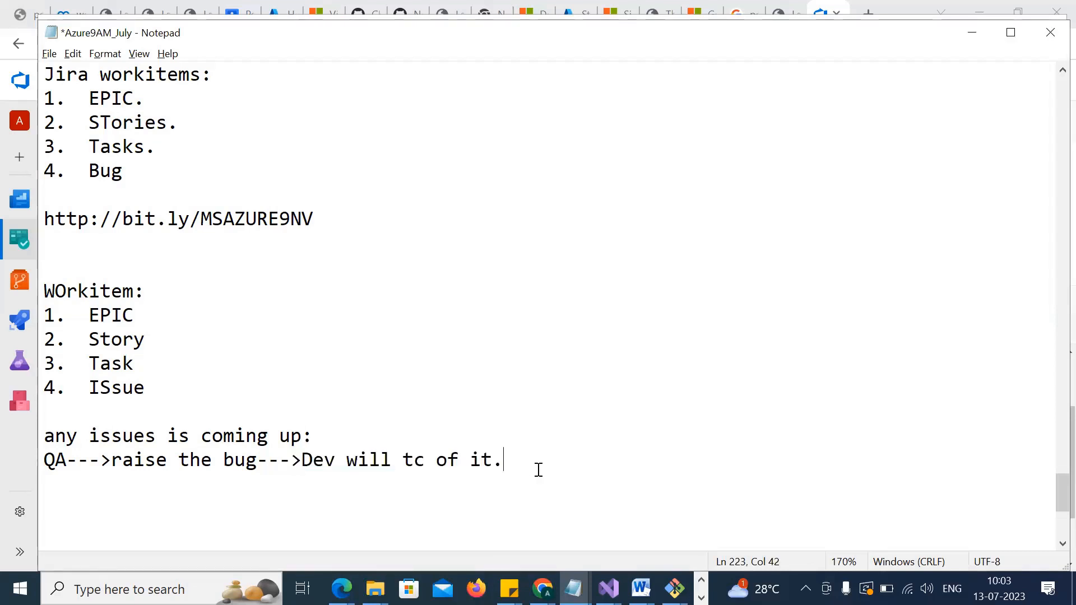
{"action": "type", "text": "--->Fix"}
{"action": "key", "text": "Return"}
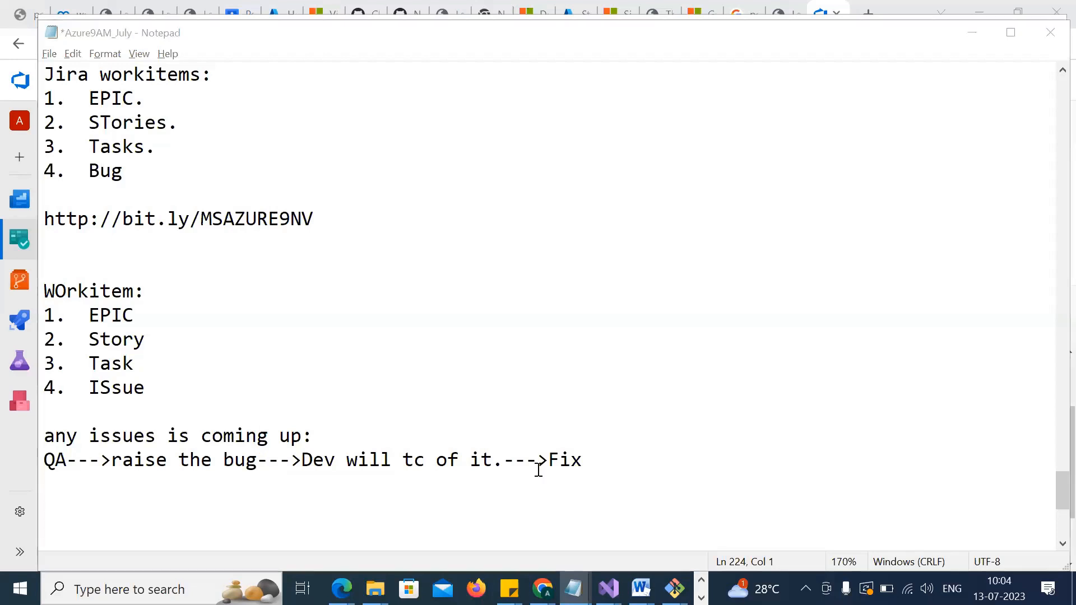
Switch back to the Flipkart UI task in Chrome and link it to the main branch of FERepo
{"action": "key", "text": "alt+Tab"}
{"action": "key", "text": "alt+Tab"}
{"action": "key", "text": "alt+Tab"}
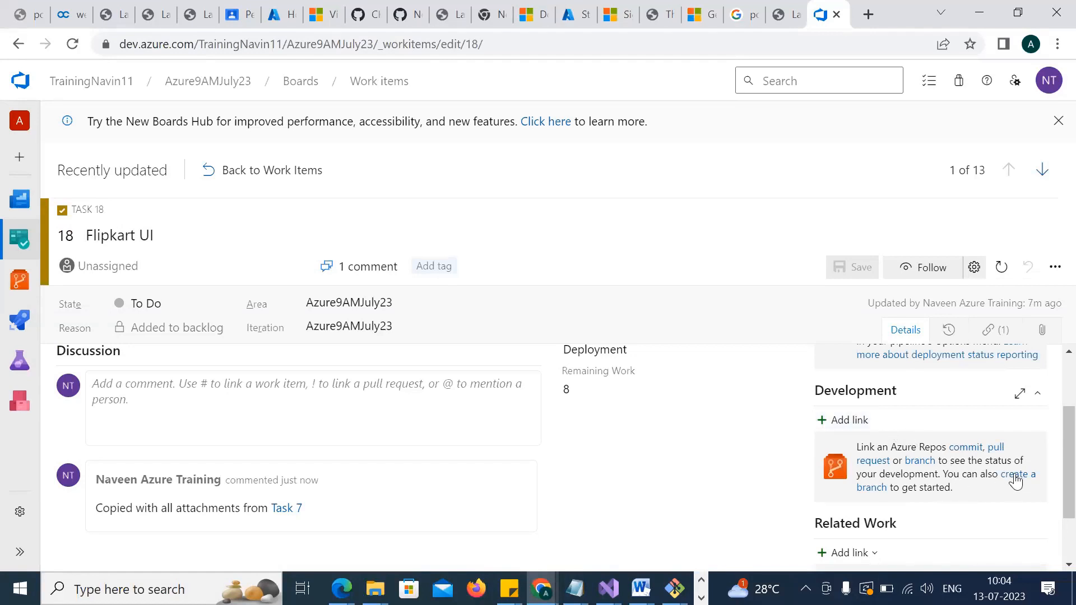
{"action": "left_click", "coordinate": [848, 421]}
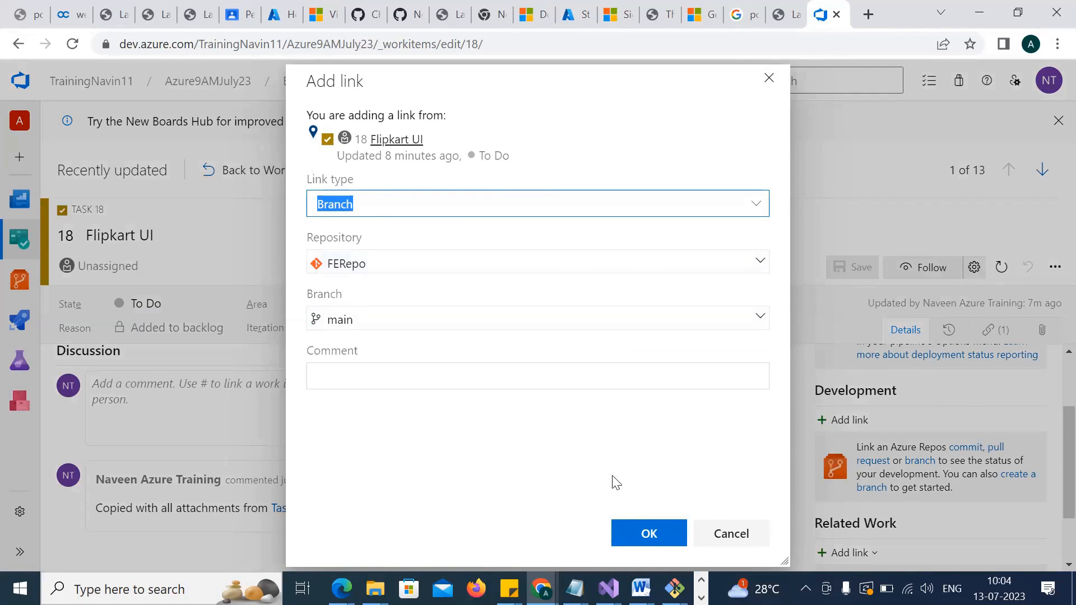
{"action": "left_click", "coordinate": [645, 537]}
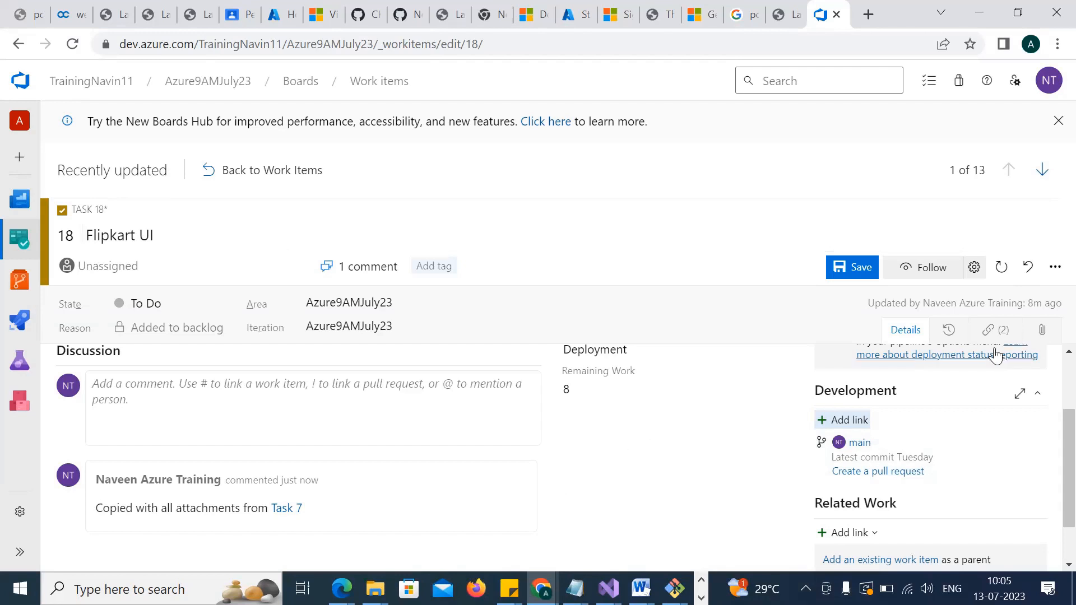
View the linked main branch in FERepo and return to the project's work items list
{"action": "left_click", "coordinate": [859, 444]}
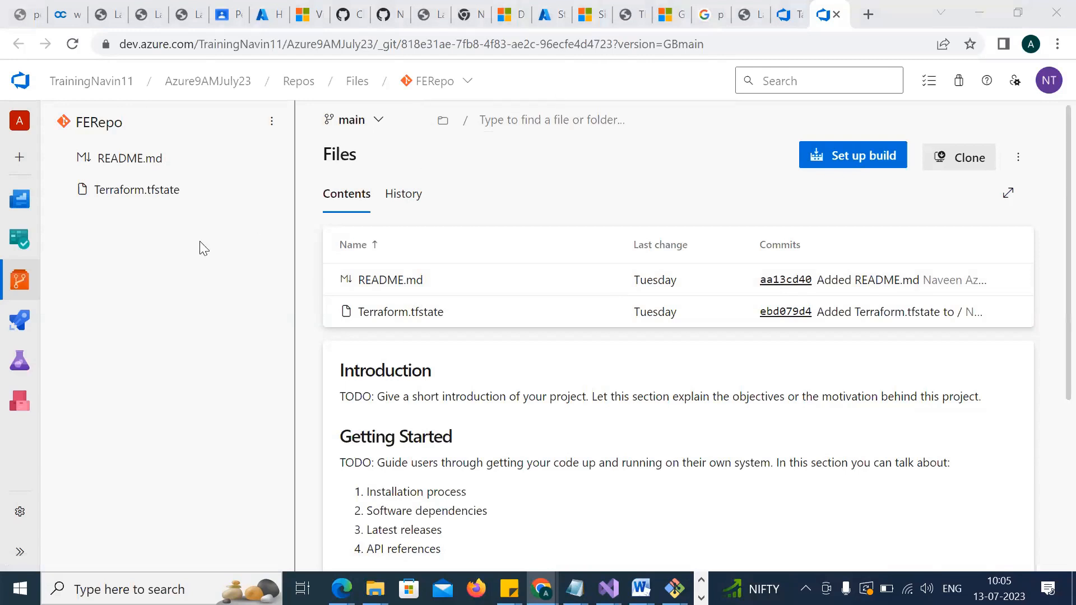
{"action": "mouse_move", "coordinate": [11, 283]}
{"action": "mouse_move", "coordinate": [22, 238]}
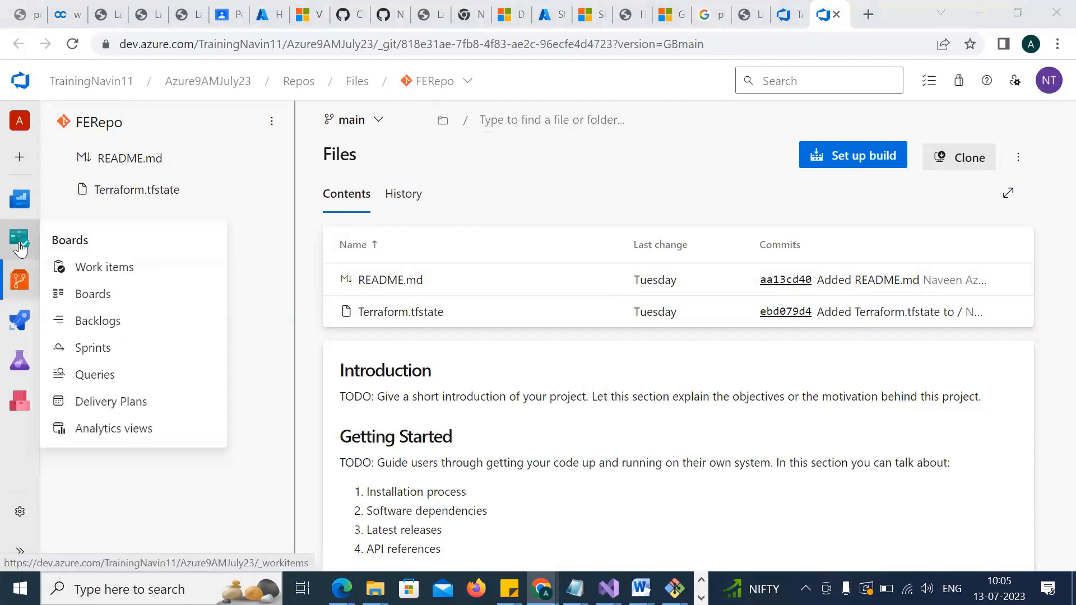
{"action": "left_click", "coordinate": [91, 269]}
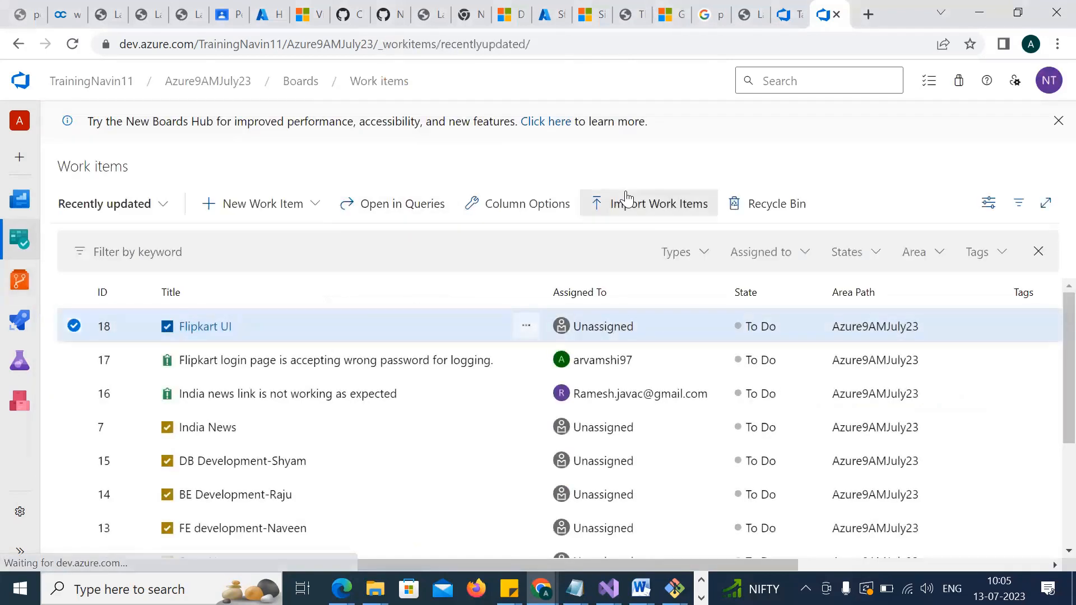
Remove the Area Path and Comment Count columns from the work items list
{"action": "left_click", "coordinate": [520, 205]}
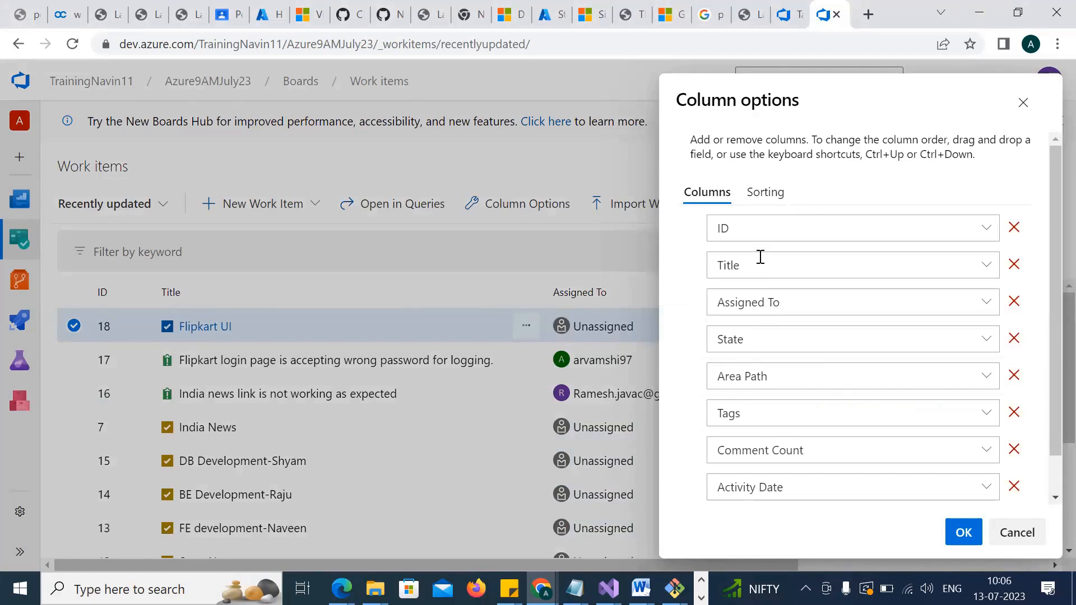
{"action": "left_click", "coordinate": [1023, 102]}
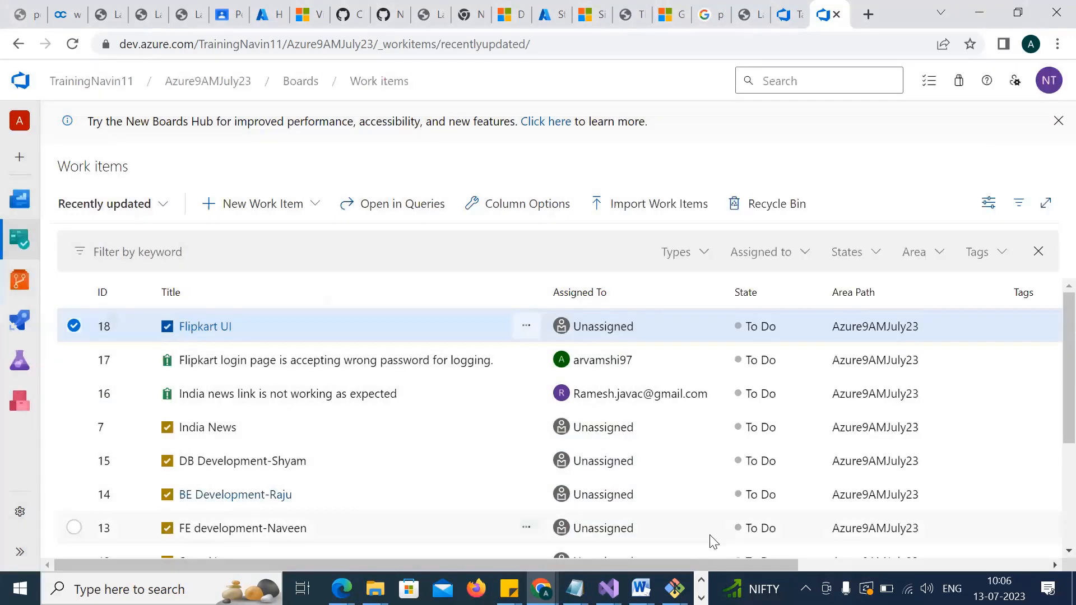
{"action": "left_click_drag", "start_coordinate": [710, 563], "coordinate": [753, 573]}
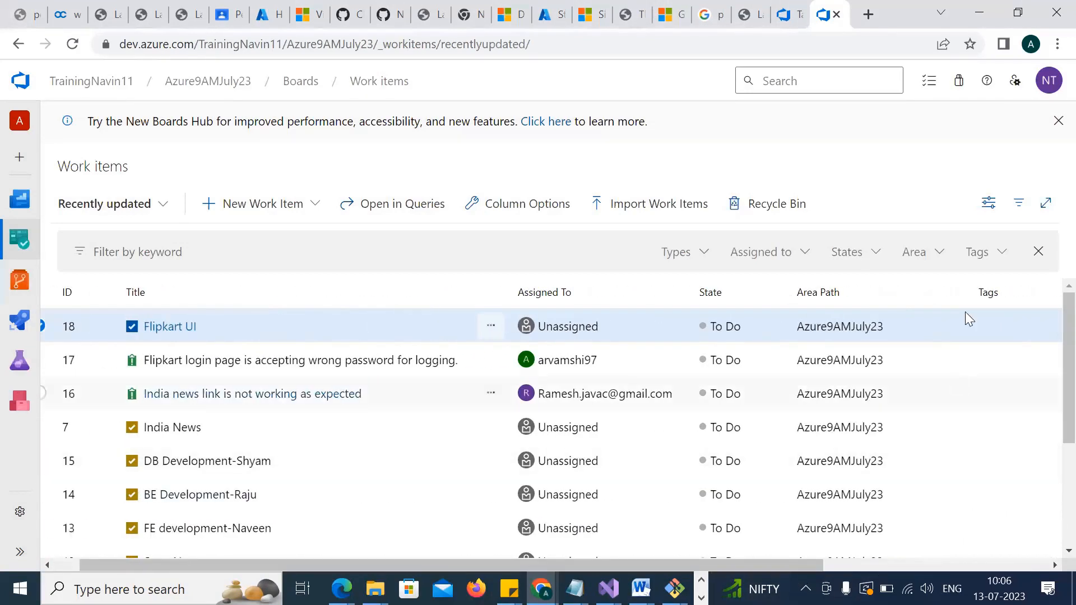
{"action": "left_click", "coordinate": [551, 207]}
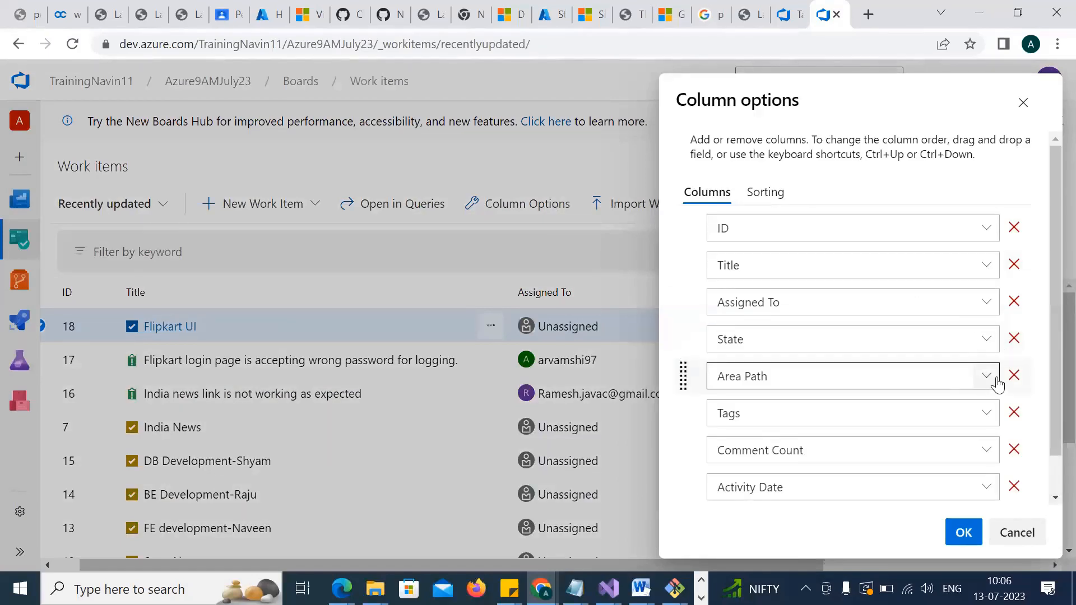
{"action": "left_click", "coordinate": [1014, 375]}
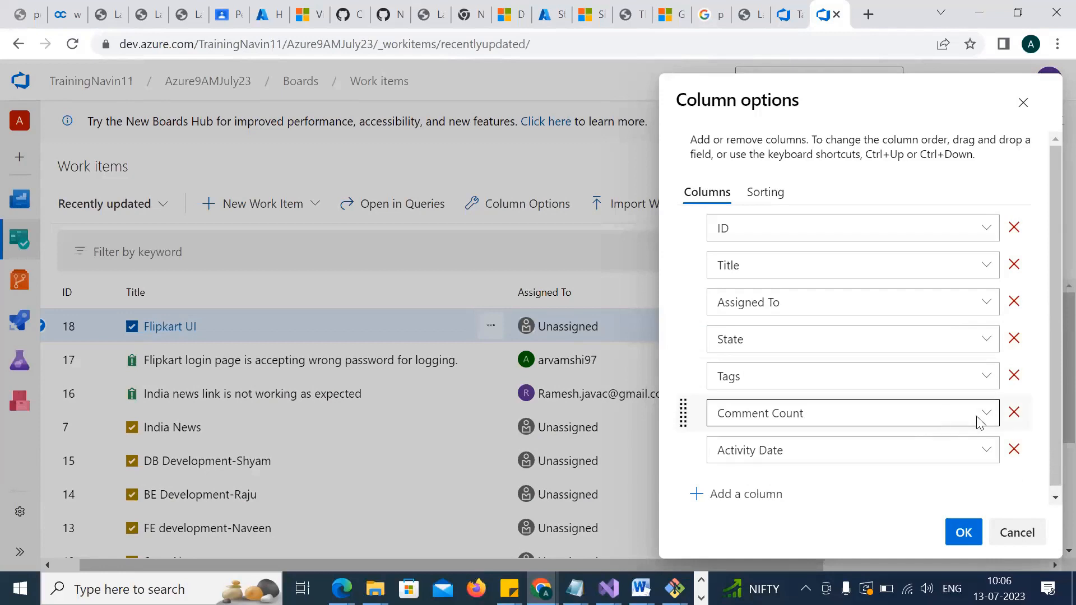
{"action": "left_click", "coordinate": [1014, 412]}
{"action": "left_click", "coordinate": [965, 530]}
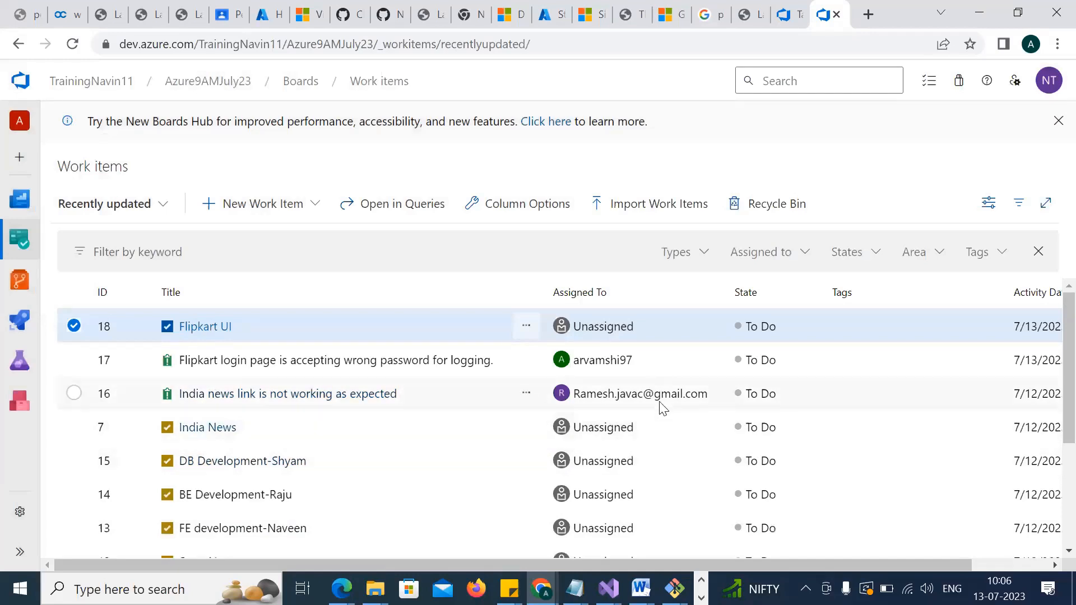
Filter the work items by type Issue, switch the filter to Epic, and clear it
{"action": "left_click", "coordinate": [704, 253]}
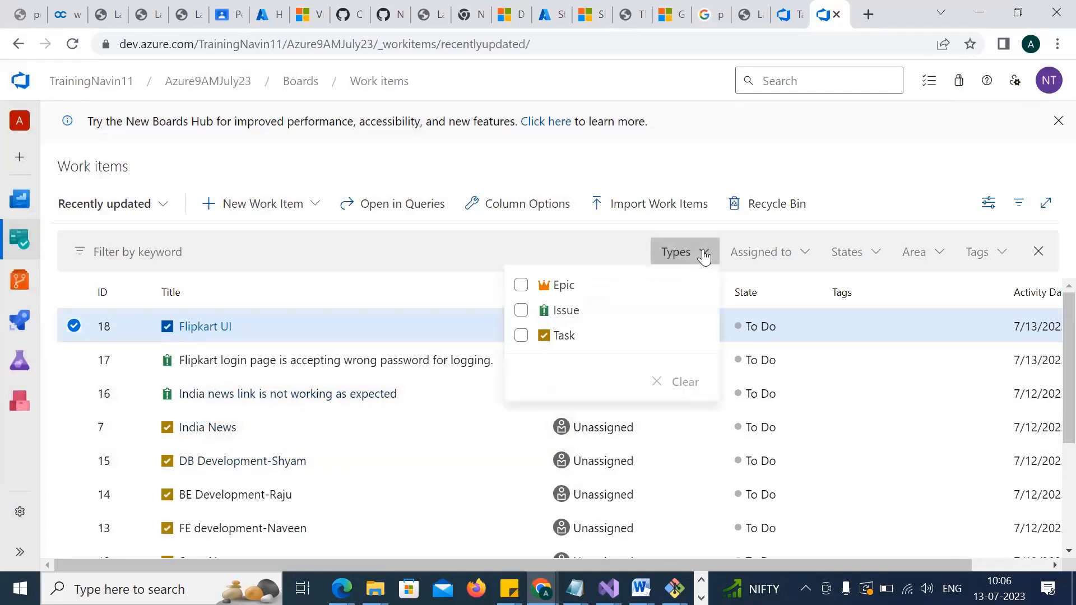
{"action": "left_click", "coordinate": [559, 322]}
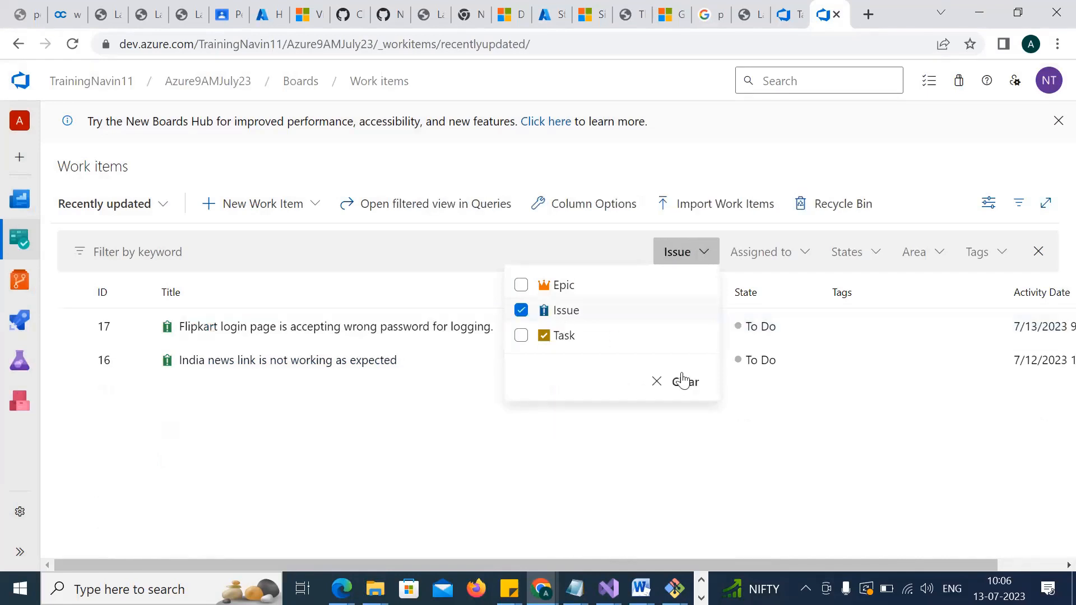
{"action": "left_click", "coordinate": [540, 314]}
{"action": "left_click", "coordinate": [531, 287]}
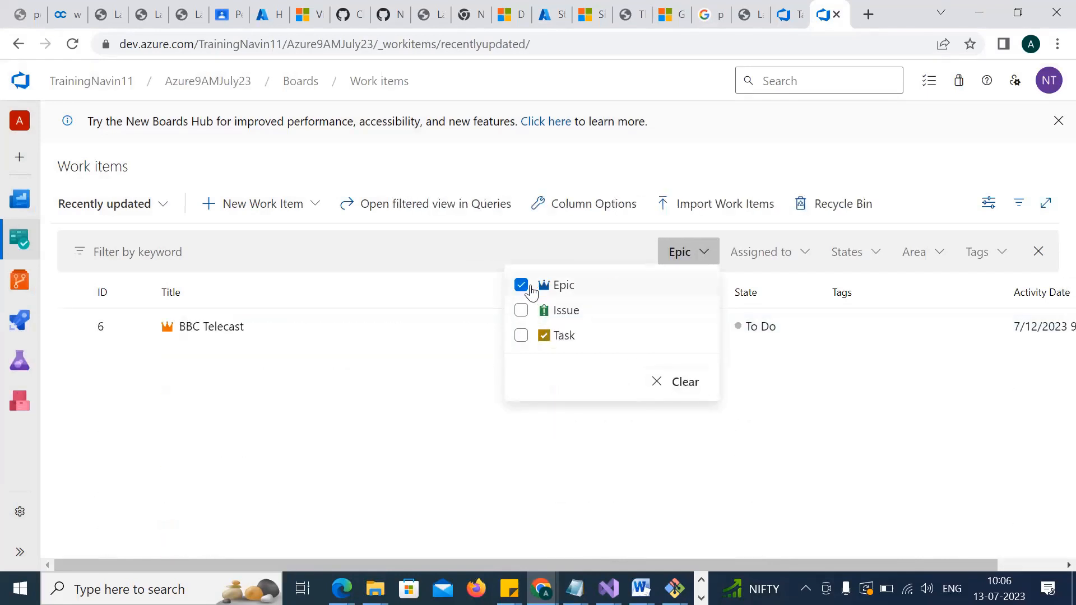
{"action": "left_click", "coordinate": [654, 376]}
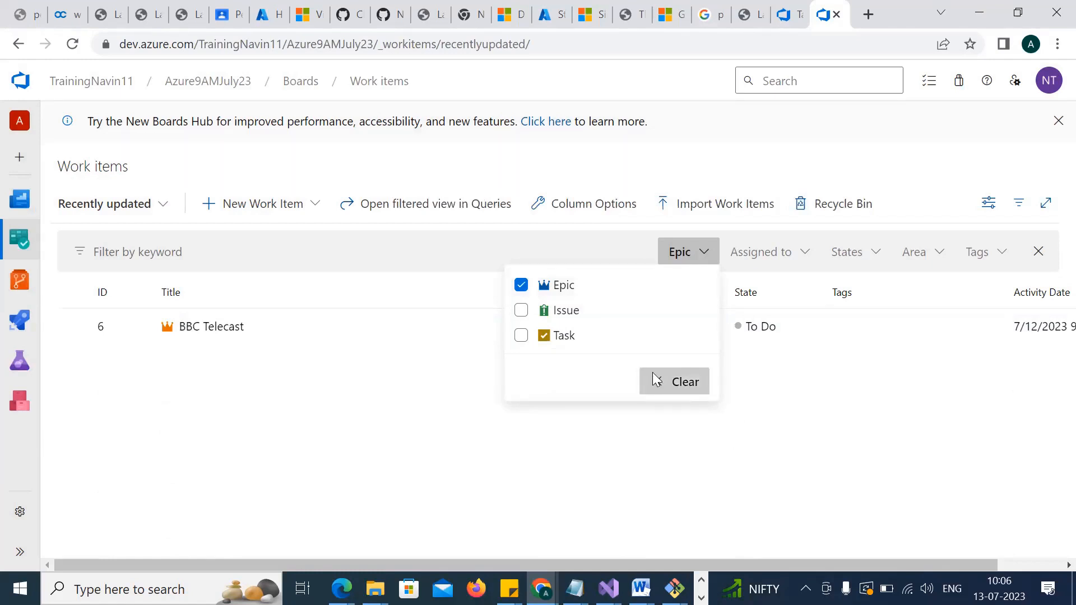
{"action": "left_click", "coordinate": [574, 238]}
Open the BBC Telecast epic and review the actions available for it
{"action": "scroll", "coordinate": [1052, 403], "scroll_direction": "down", "scroll_amount": 3}
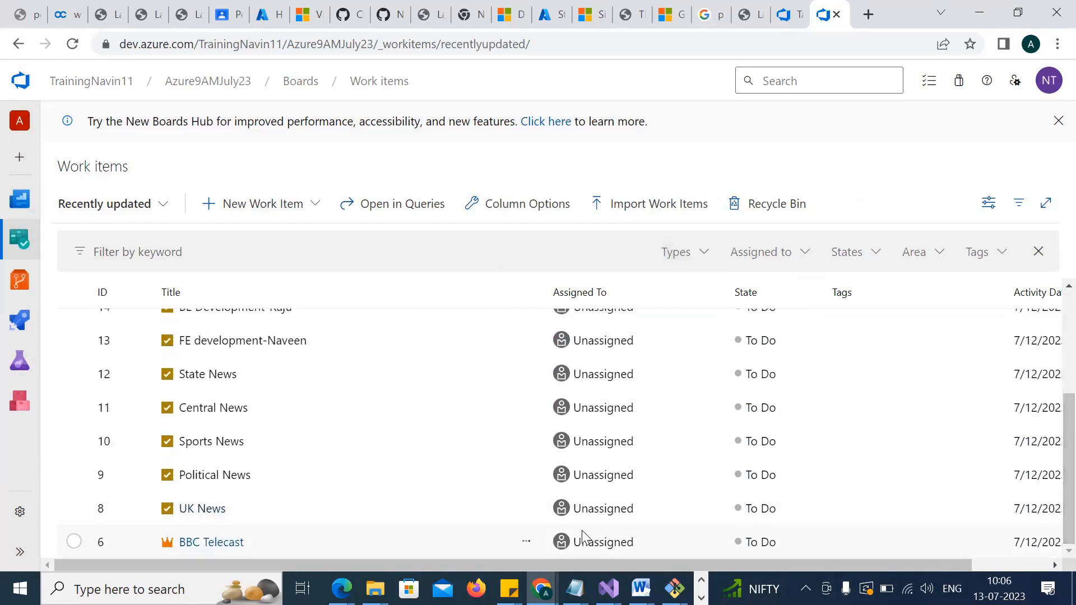
{"action": "left_click", "coordinate": [526, 542]}
{"action": "left_click", "coordinate": [525, 542]}
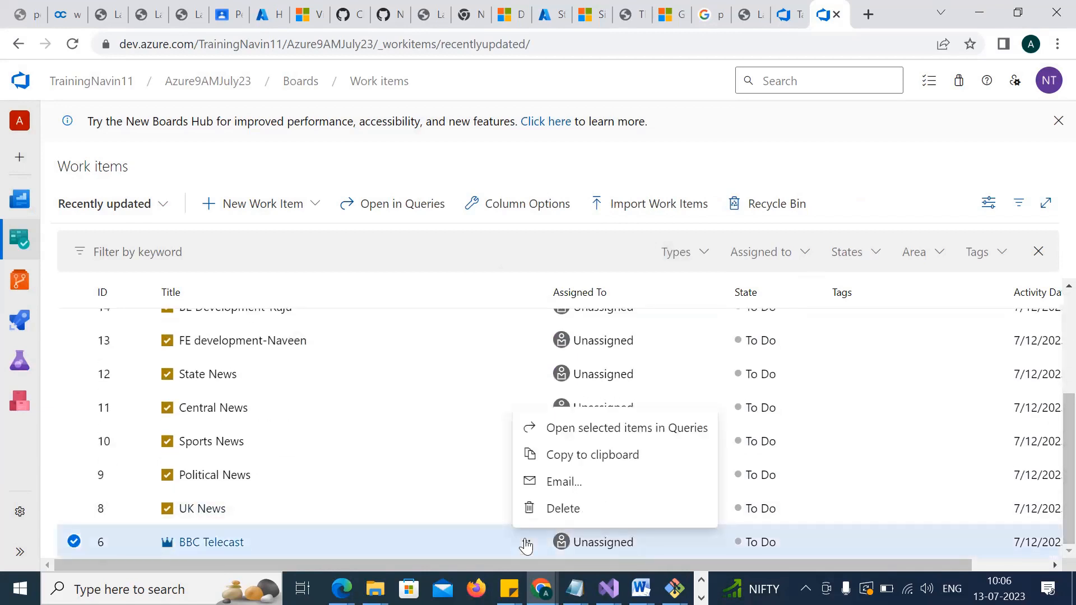
{"action": "left_click", "coordinate": [214, 547]}
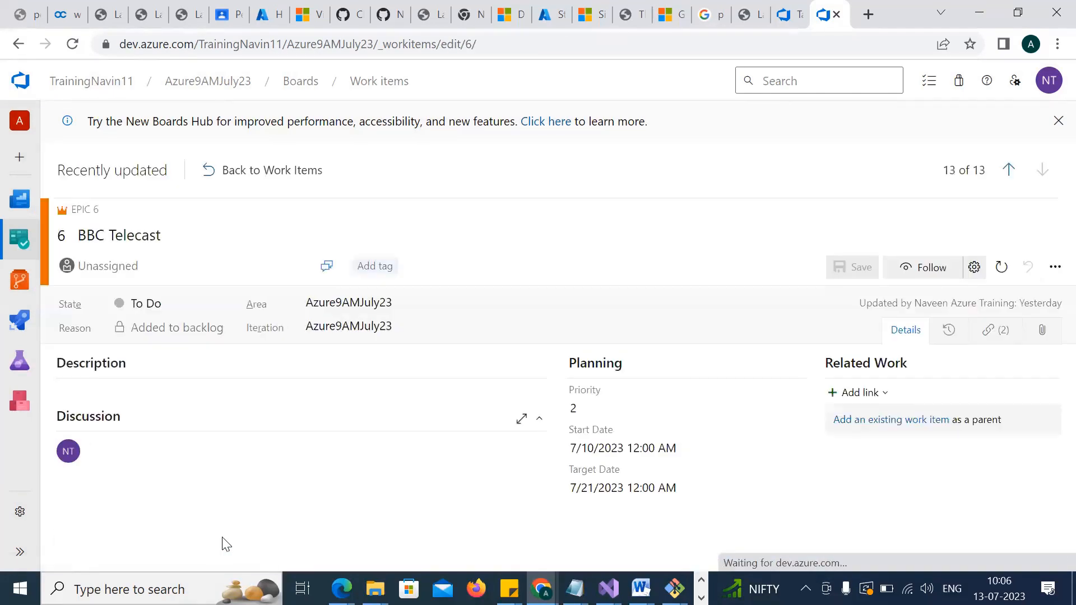
{"action": "left_click", "coordinate": [1055, 268]}
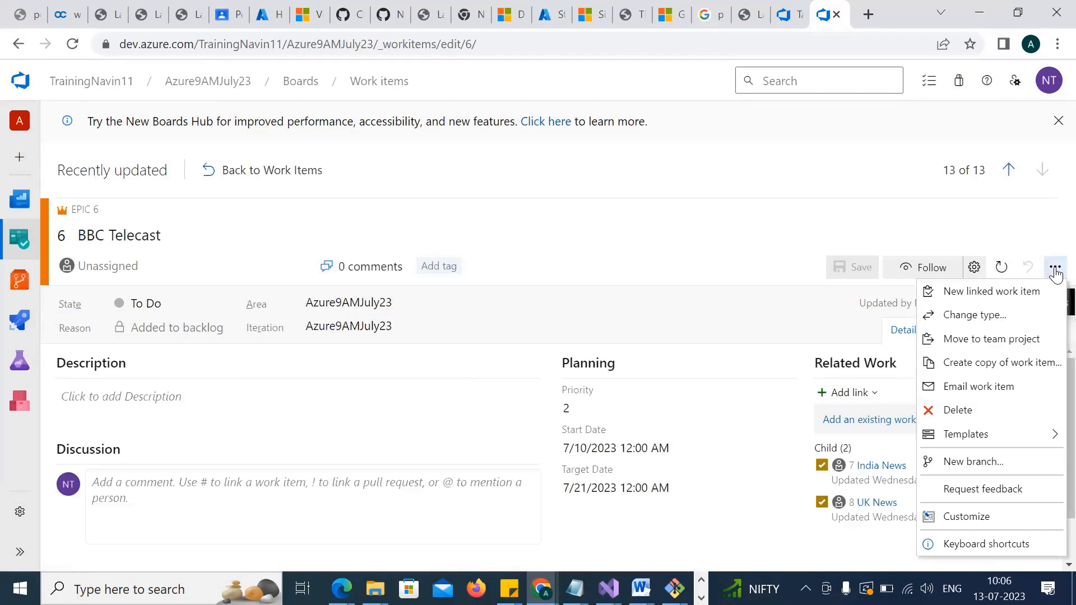
{"action": "left_click", "coordinate": [1055, 269]}
{"action": "left_click", "coordinate": [1053, 273]}
{"action": "left_click", "coordinate": [1051, 271]}
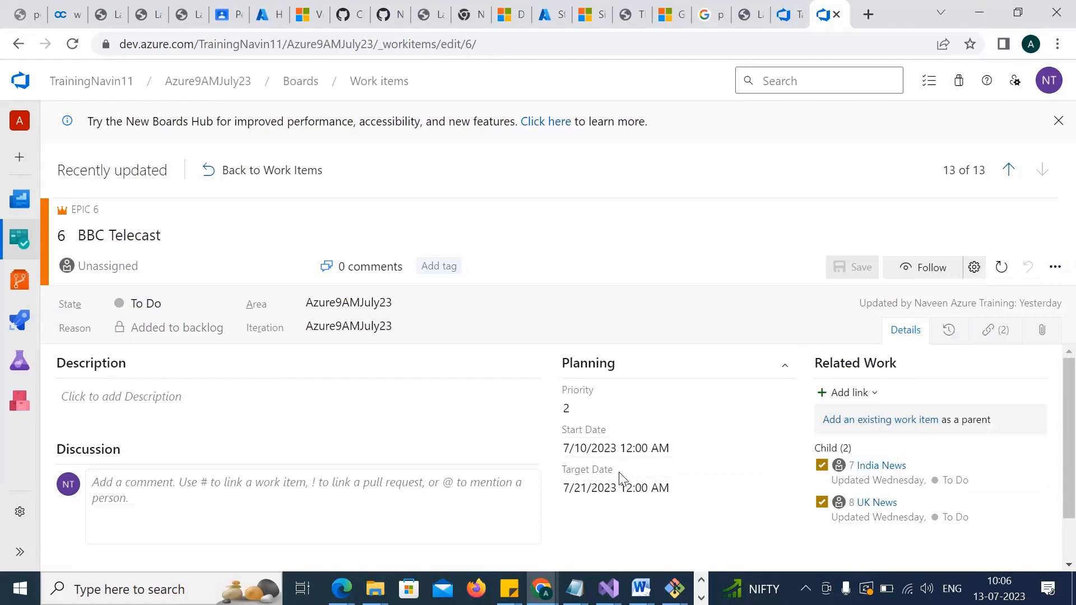
{"action": "left_click", "coordinate": [442, 275]}
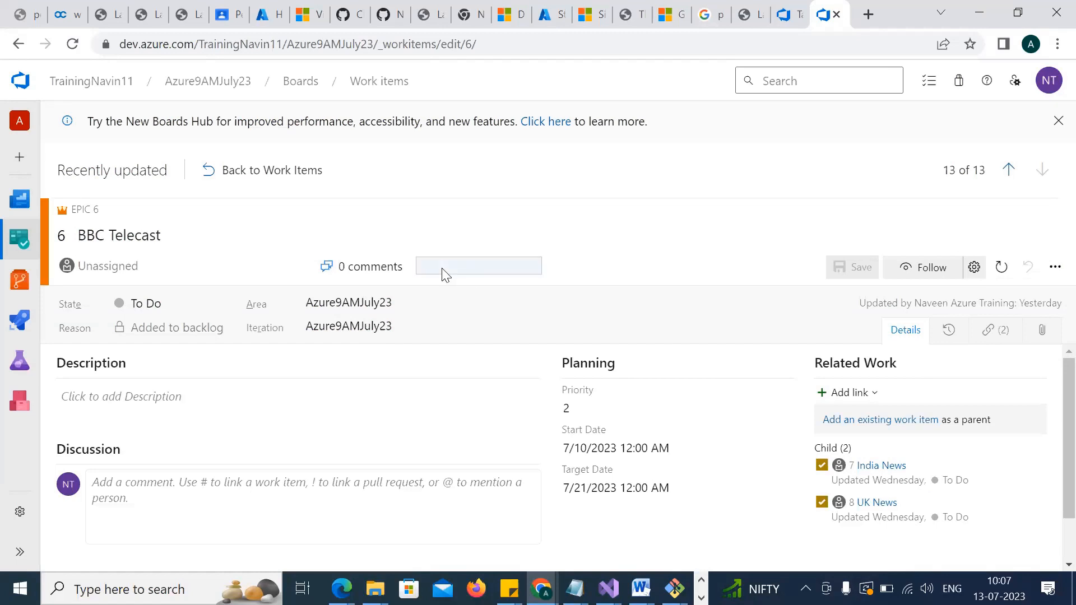
{"action": "type", "text": "#E2ETesting"}
{"action": "key", "text": "BackSpace"}
{"action": "key", "text": "BackSpace"}
{"action": "key", "text": "BackSpace"}
{"action": "key", "text": "BackSpace"}
{"action": "key", "text": "BackSpace"}
{"action": "key", "text": "BackSpace"}
{"action": "key", "text": "BackSpace"}
{"action": "key", "text": "BackSpace"}
{"action": "key", "text": "BackSpace"}
{"action": "key", "text": "BackSpace"}
{"action": "type", "text": "Q2PRoject"}
{"action": "key", "text": "BackSpace"}
{"action": "key", "text": "BackSpace"}
{"action": "key", "text": "BackSpace"}
{"action": "key", "text": "BackSpace"}
{"action": "key", "text": "BackSpace"}
{"action": "key", "text": "BackSpace"}
{"action": "key", "text": "BackSpace"}
{"action": "key", "text": "BackSpace"}
{"action": "key", "text": "BackSpace"}
{"action": "key", "text": "BackSpace"}
Return to the work items list, open the State News task, add the tag #EDU and save it
{"action": "left_click", "coordinate": [290, 172]}
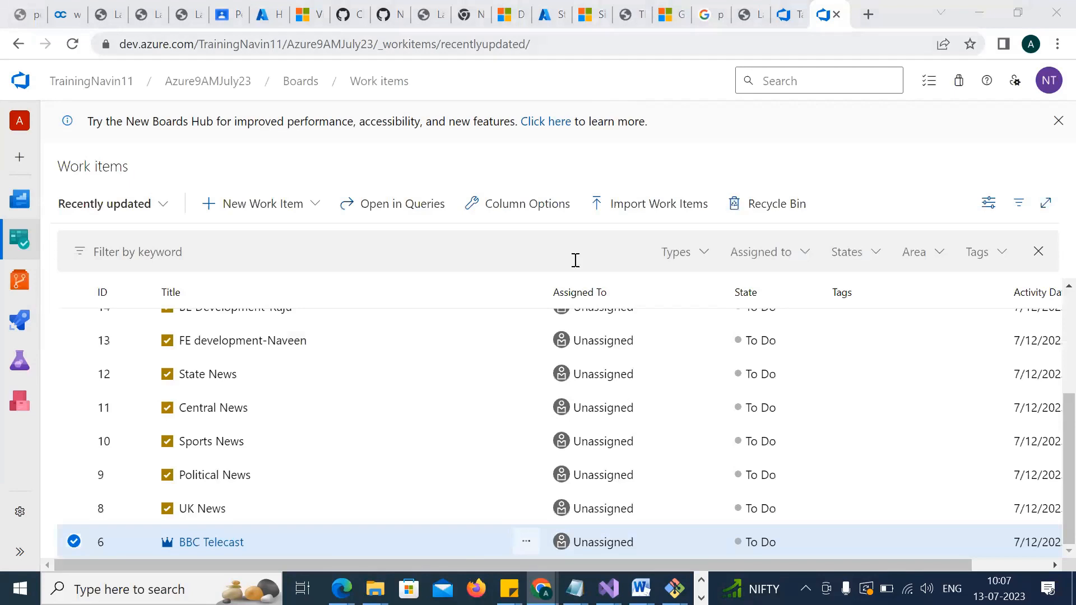
{"action": "left_click", "coordinate": [75, 547]}
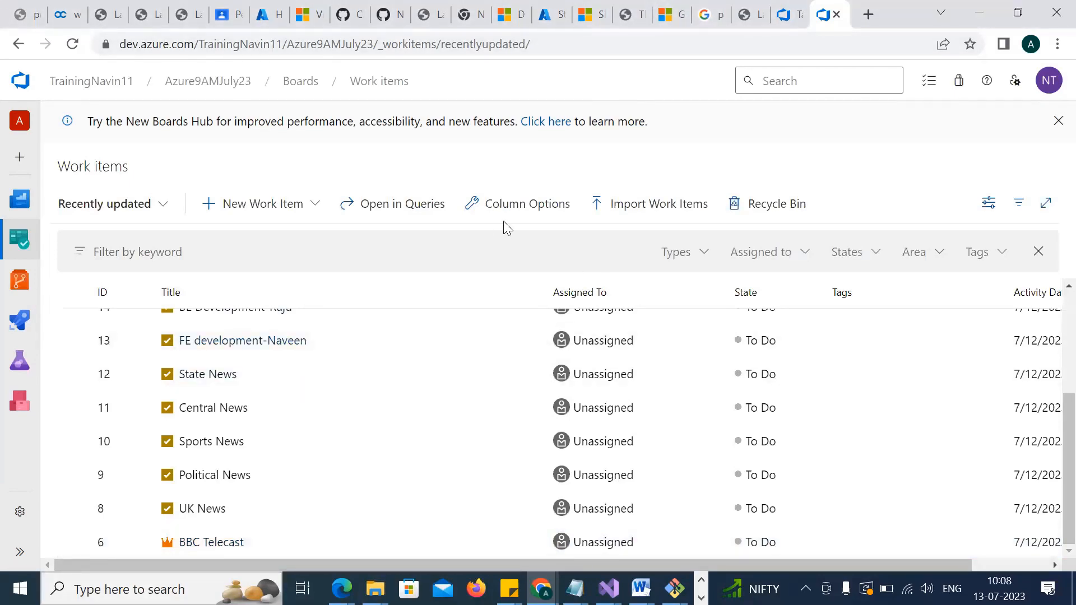
{"action": "left_click", "coordinate": [183, 376]}
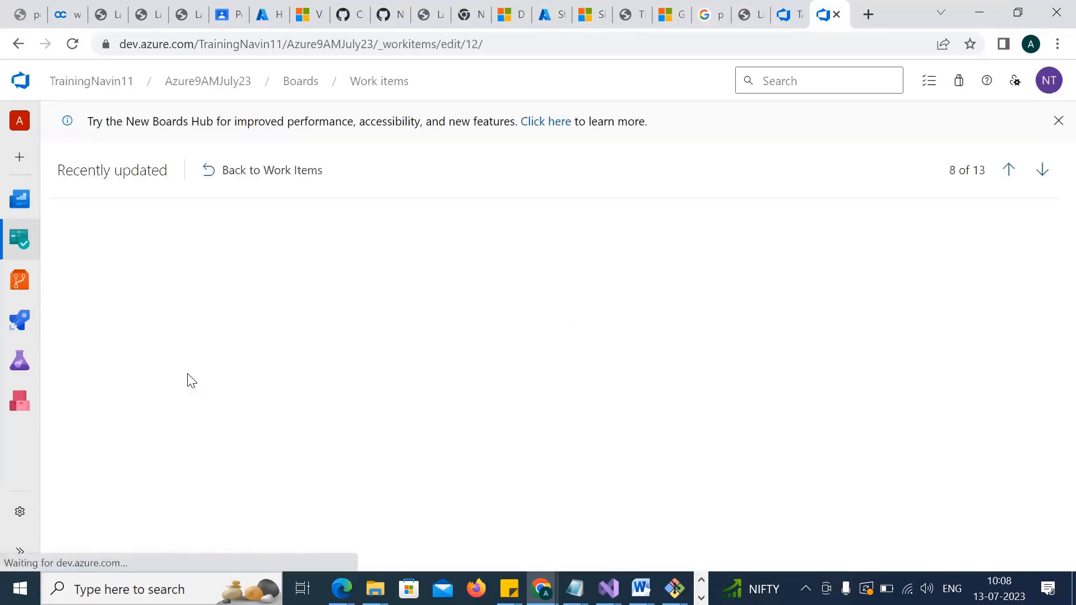
{"action": "left_click", "coordinate": [437, 268]}
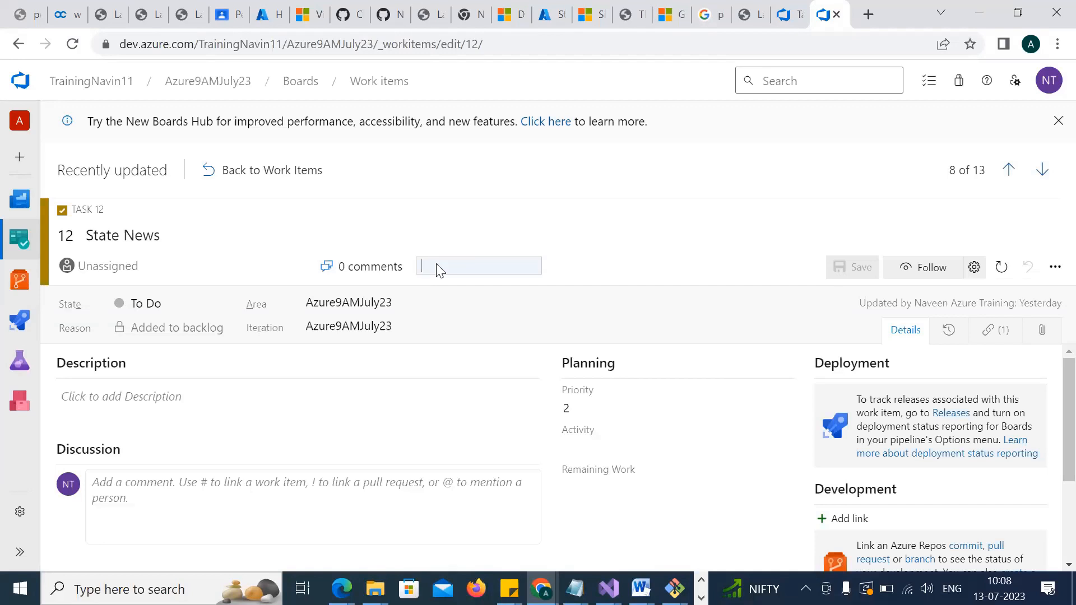
{"action": "type", "text": "#ED"}
{"action": "left_click", "coordinate": [747, 236]}
{"action": "left_click", "coordinate": [852, 267]}
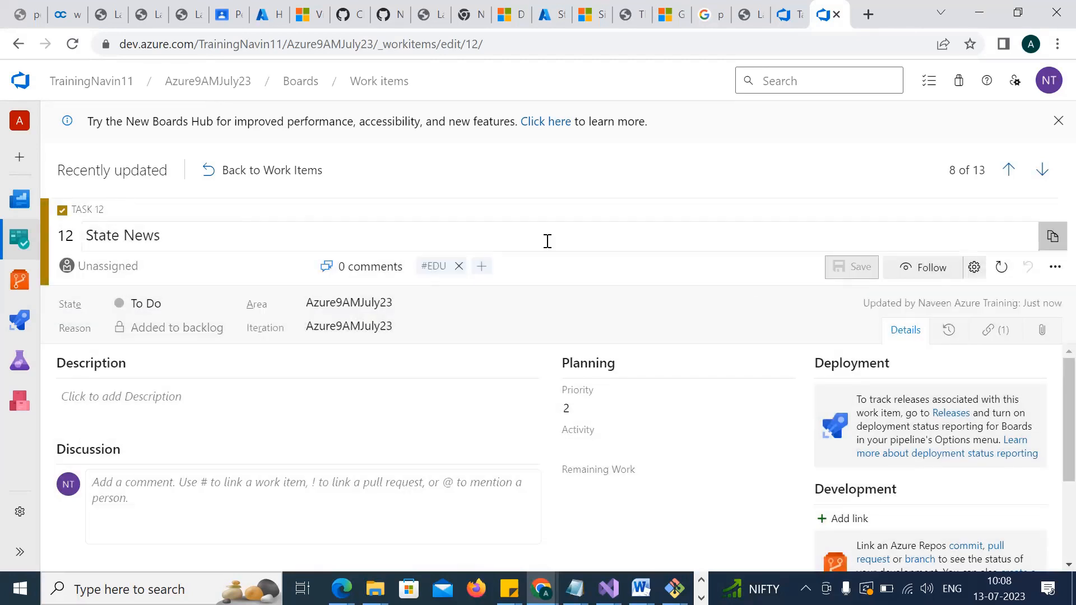
Go back to the work items list, open the Sports News task, add the tag #Entertainment and save it
{"action": "left_click", "coordinate": [208, 175]}
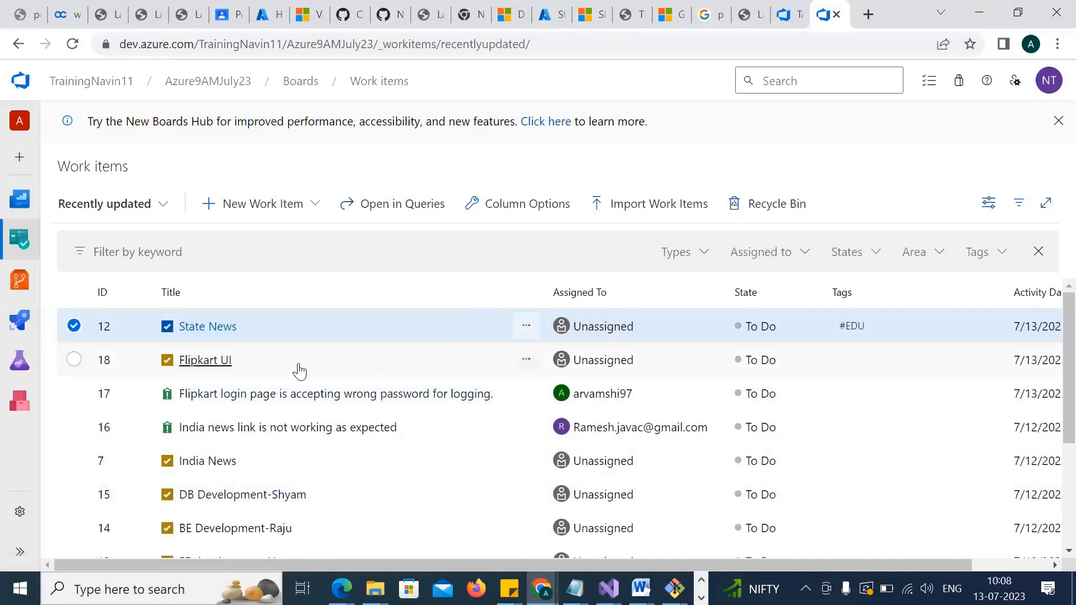
{"action": "scroll", "coordinate": [1051, 381], "scroll_direction": "down", "scroll_amount": 3}
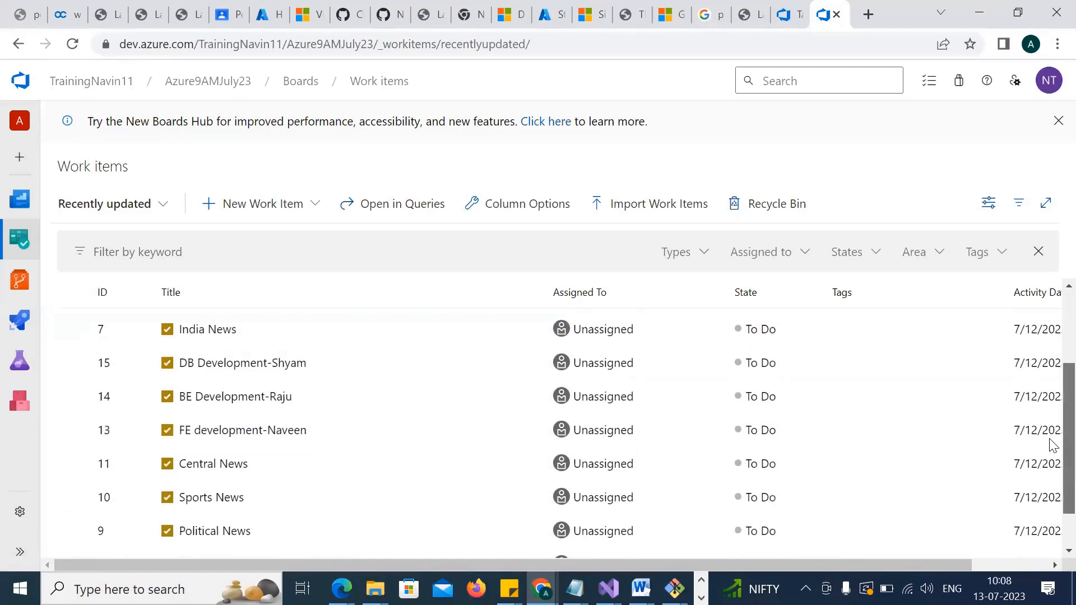
{"action": "left_click", "coordinate": [220, 452]}
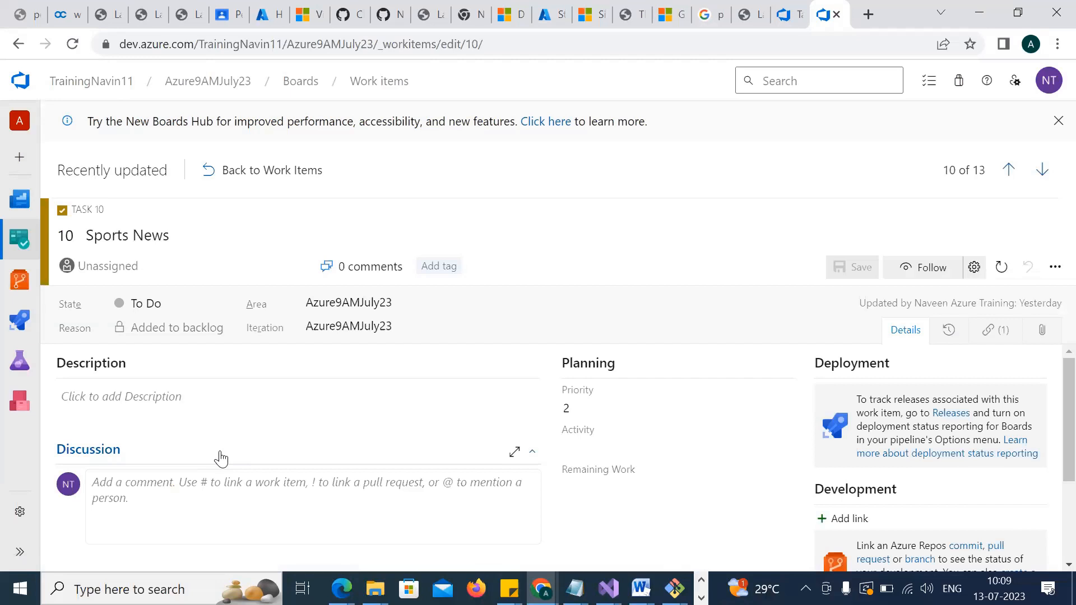
{"action": "left_click", "coordinate": [429, 273]}
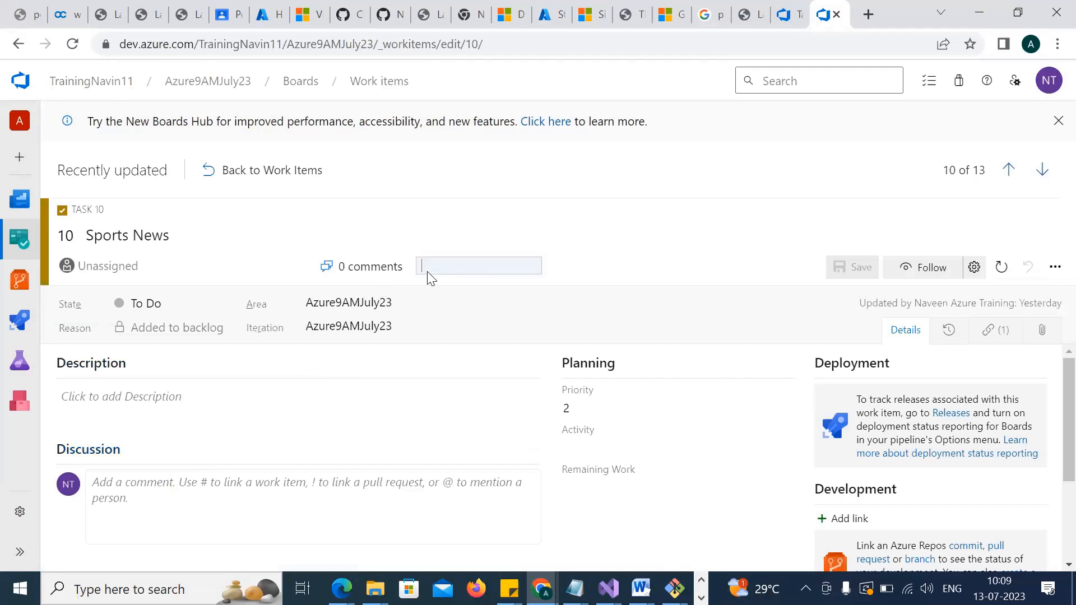
{"action": "type", "text": "#Entertainment"}
{"action": "key", "text": "Return"}
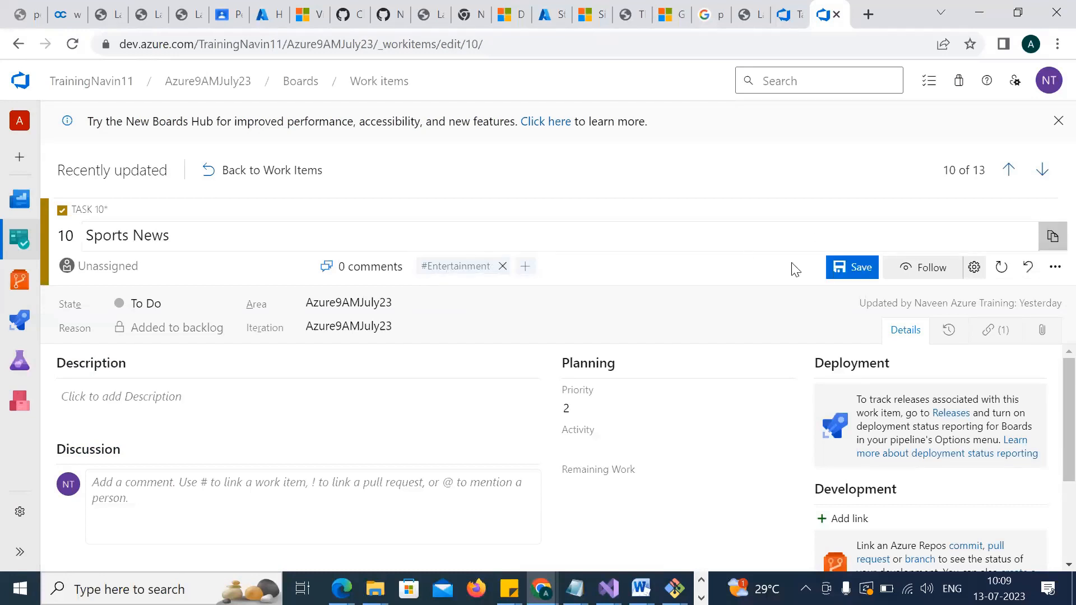
{"action": "left_click", "coordinate": [836, 267]}
Return to the work items list, filter it by the tag #EDU, and remove that filter
{"action": "left_click", "coordinate": [278, 174]}
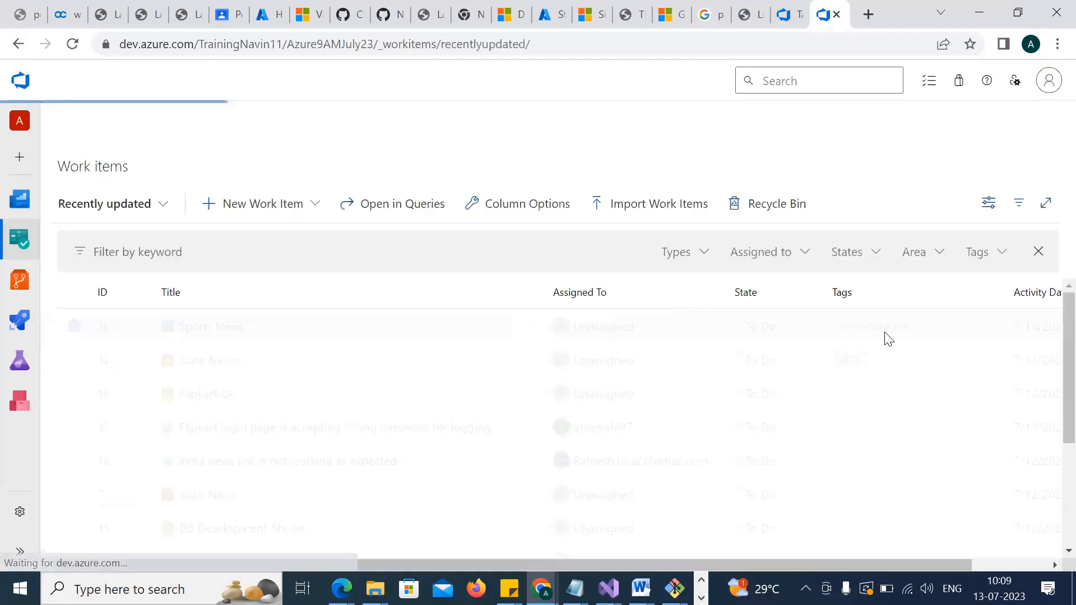
{"action": "scroll", "coordinate": [1051, 351], "scroll_direction": "down", "scroll_amount": 2}
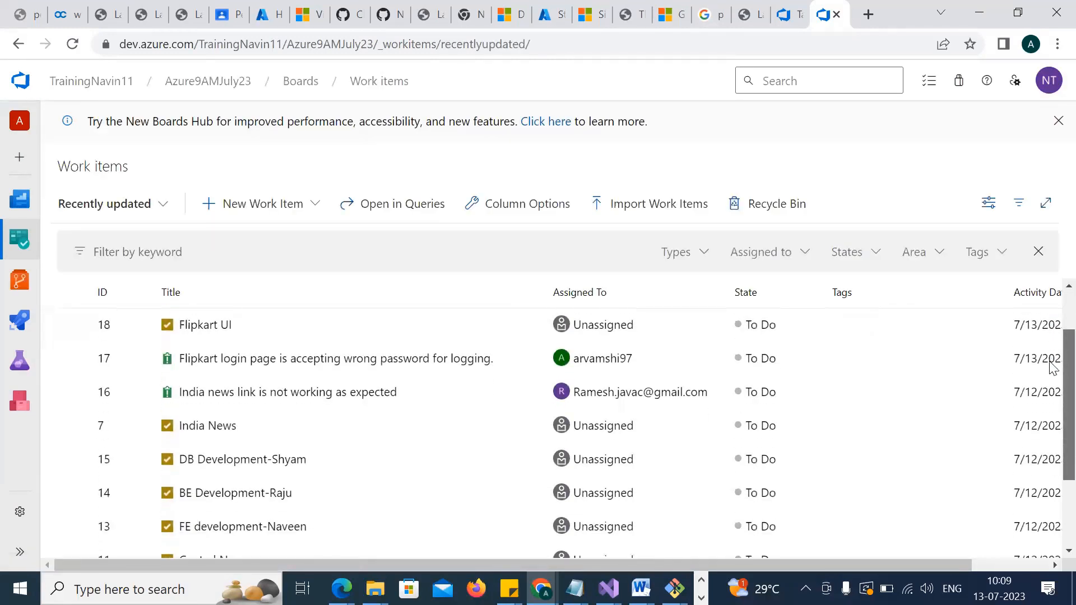
{"action": "scroll", "coordinate": [1052, 336], "scroll_direction": "up", "scroll_amount": 2}
{"action": "left_click", "coordinate": [986, 256]}
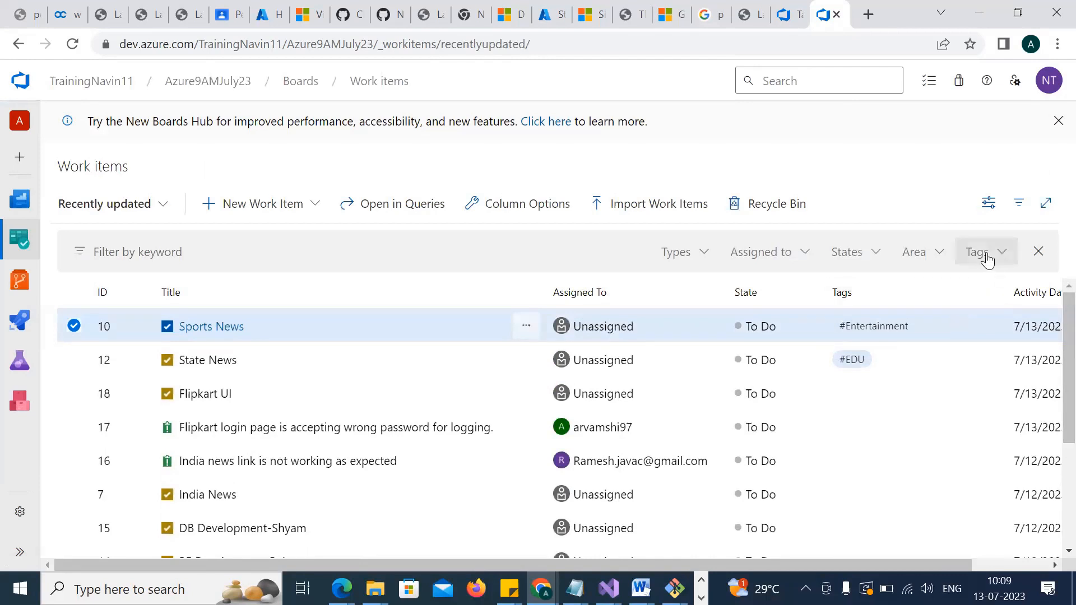
{"action": "left_click", "coordinate": [848, 307]}
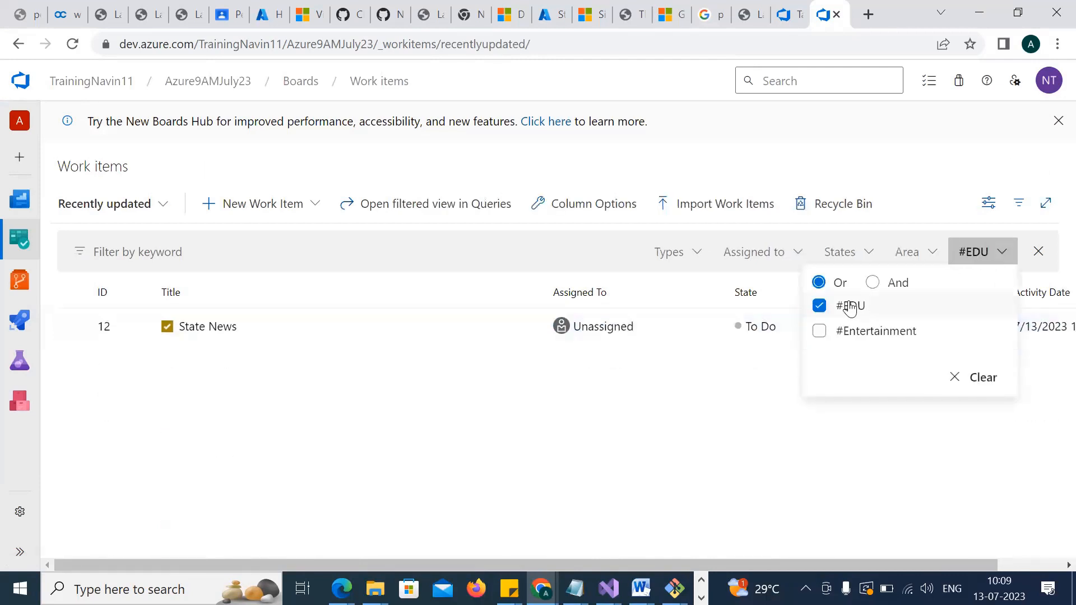
{"action": "left_click", "coordinate": [960, 377]}
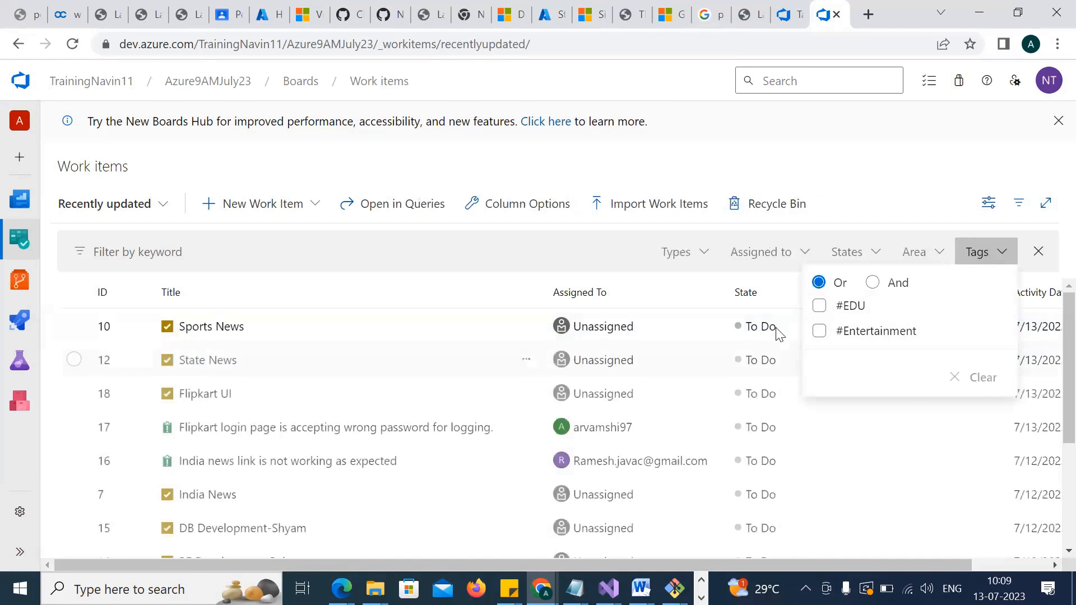
{"action": "left_click", "coordinate": [866, 308]}
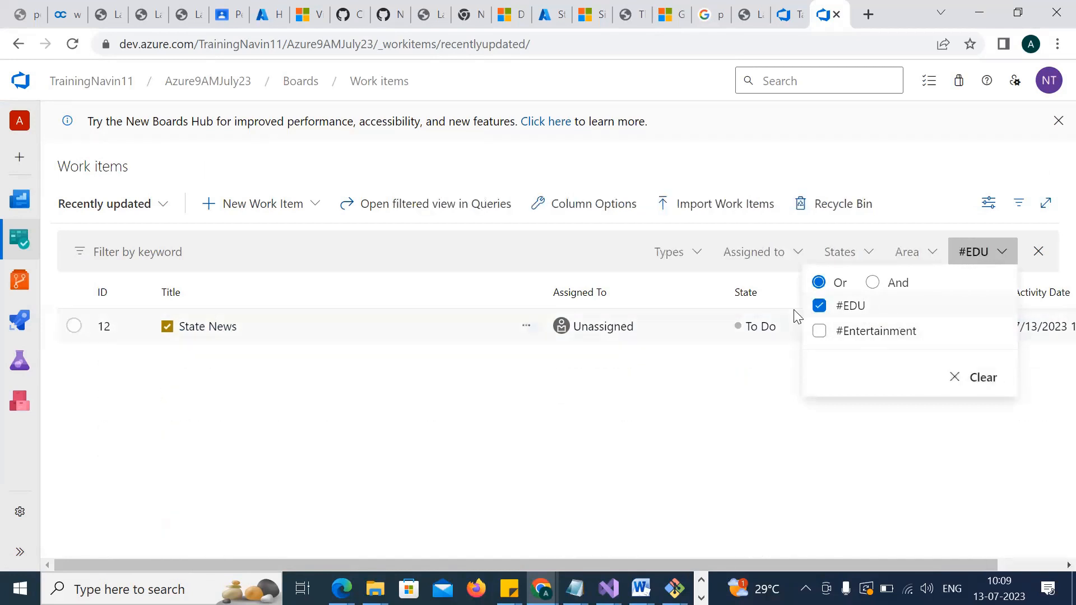
{"action": "left_click", "coordinate": [820, 307]}
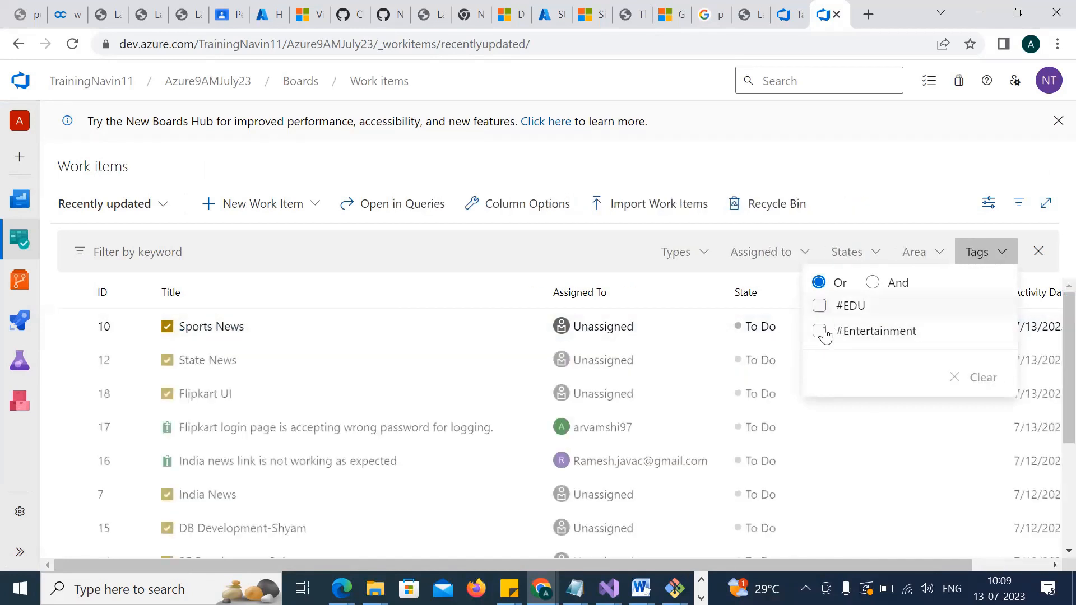
Filter the work items by the tag #Entertainment, and require #EDU as well using the And option
{"action": "left_click", "coordinate": [820, 331]}
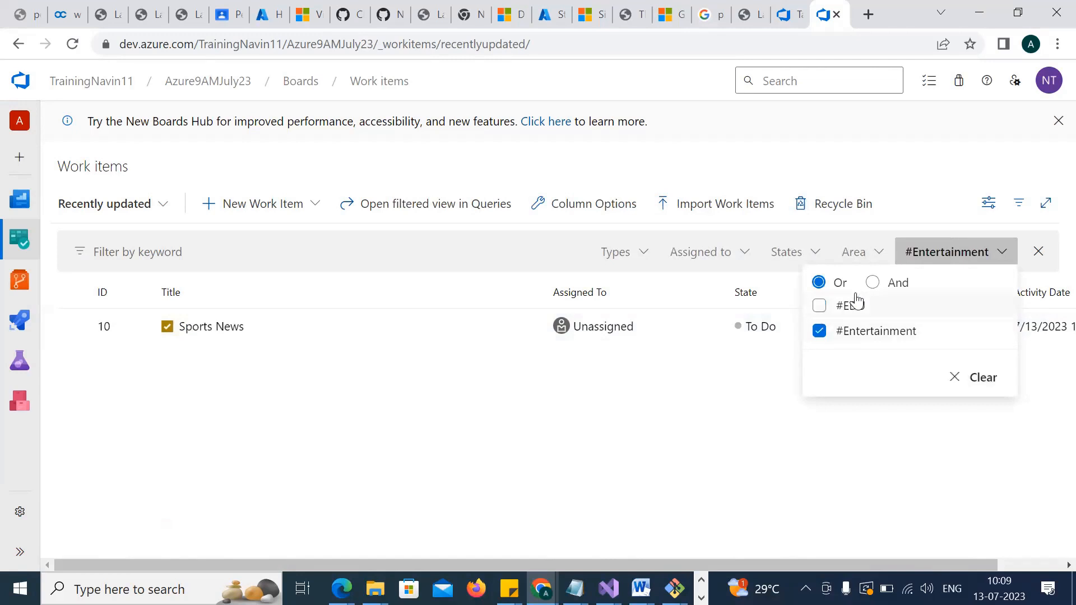
{"action": "left_click", "coordinate": [872, 283]}
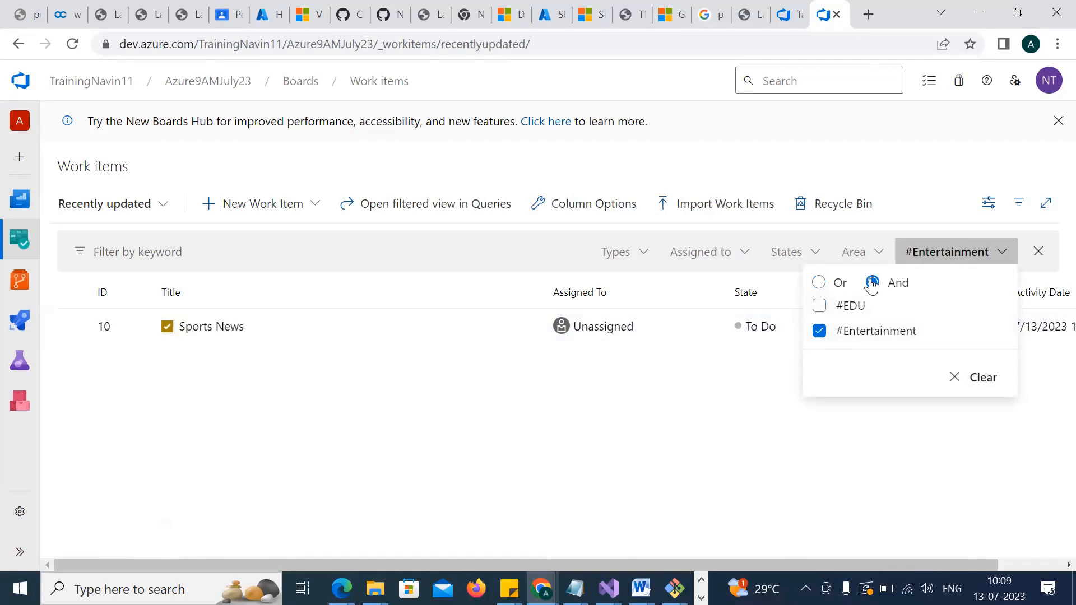
{"action": "left_click", "coordinate": [820, 306]}
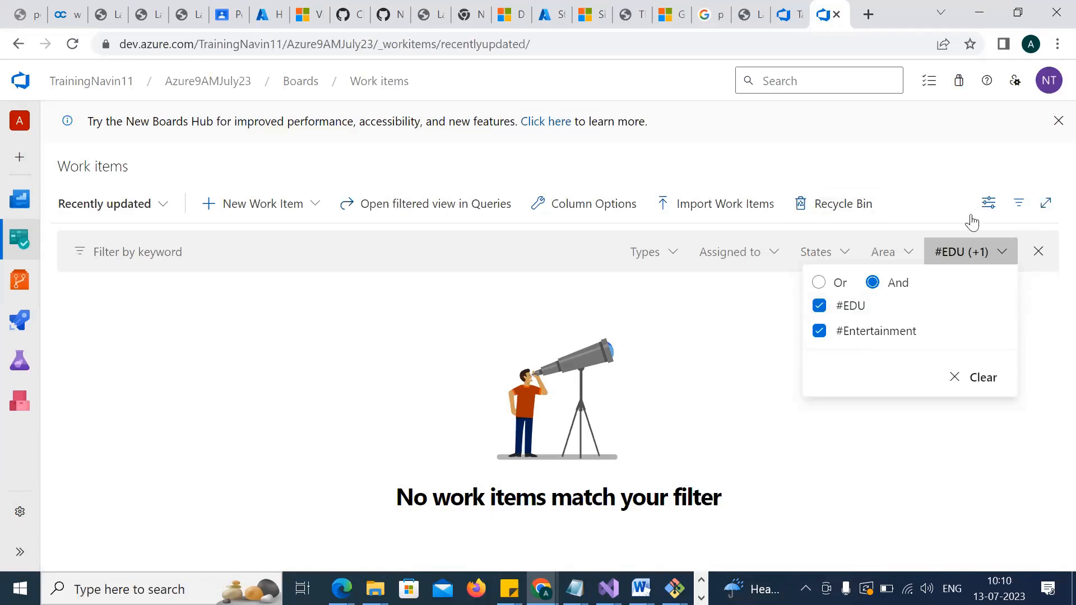
View the work item recycle bin, and open the Queries page of the Azure9AMJuly23 project
{"action": "left_click", "coordinate": [861, 204]}
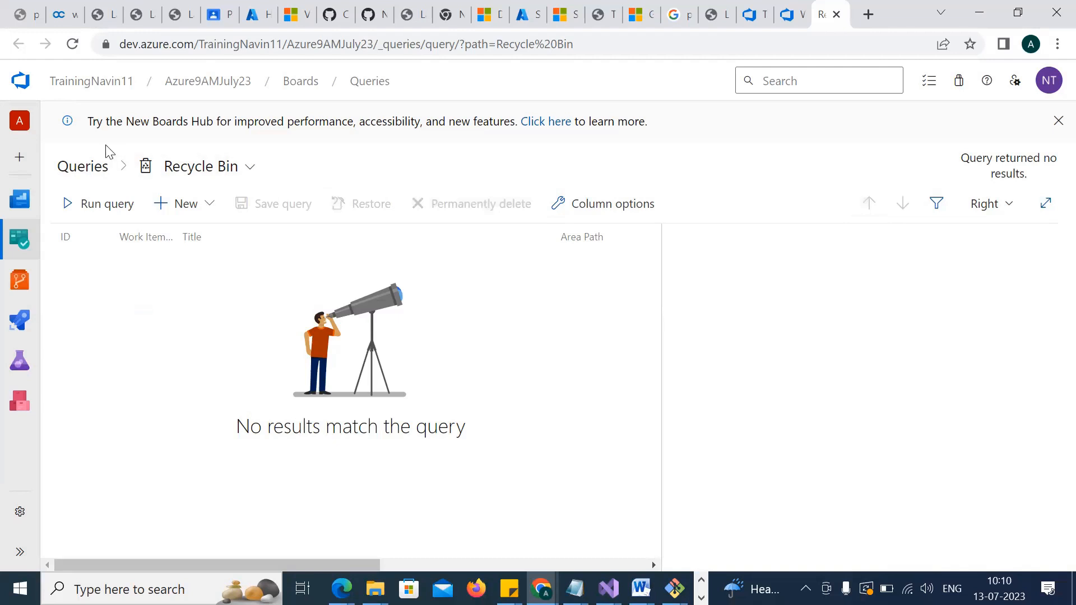
{"action": "left_click", "coordinate": [195, 89]}
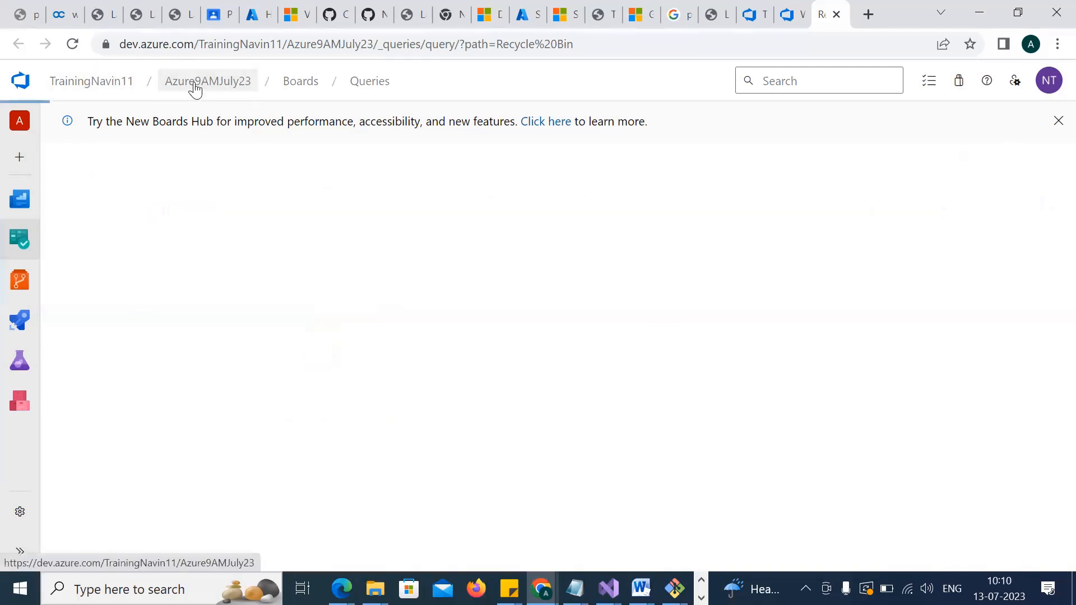
{"action": "mouse_move", "coordinate": [29, 247]}
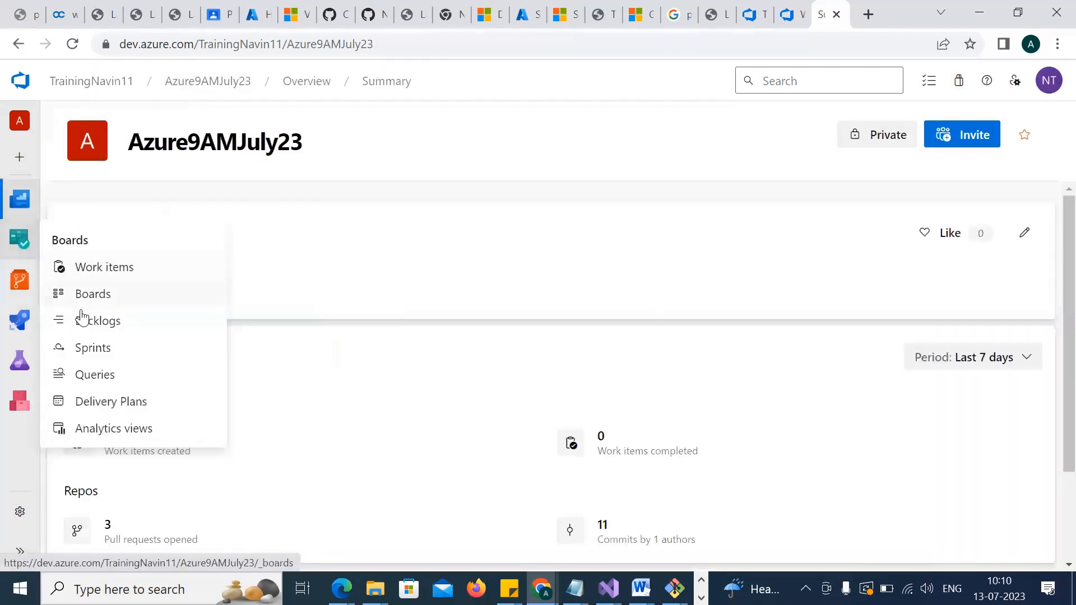
{"action": "left_click", "coordinate": [103, 372]}
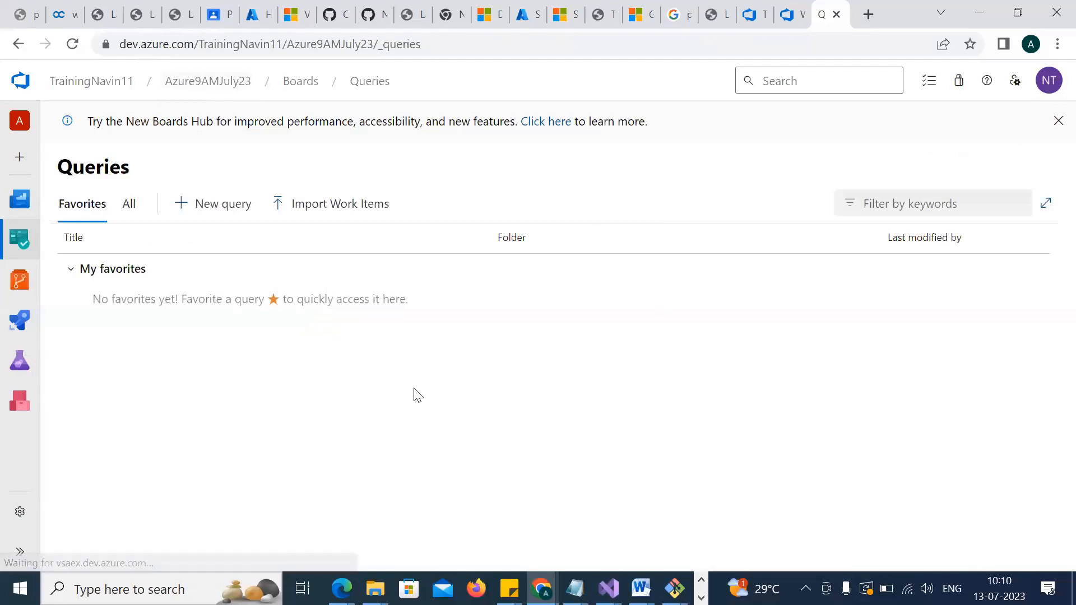
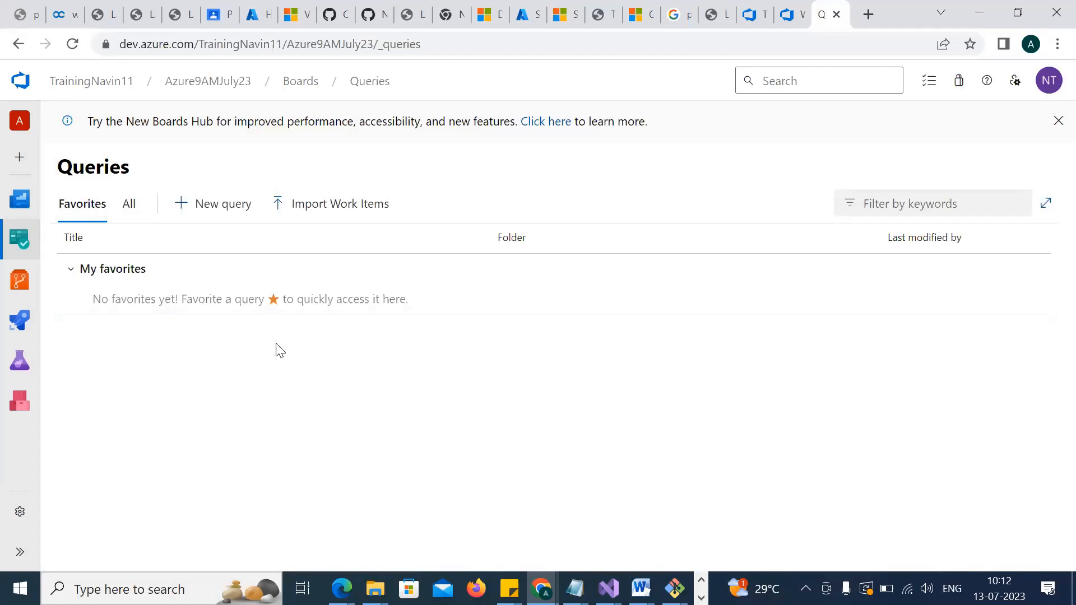
Return to the project's work items, remove the #EDU and #Entertainment tag filters, and sort the list by title
{"action": "left_click", "coordinate": [202, 84]}
{"action": "mouse_move", "coordinate": [21, 238]}
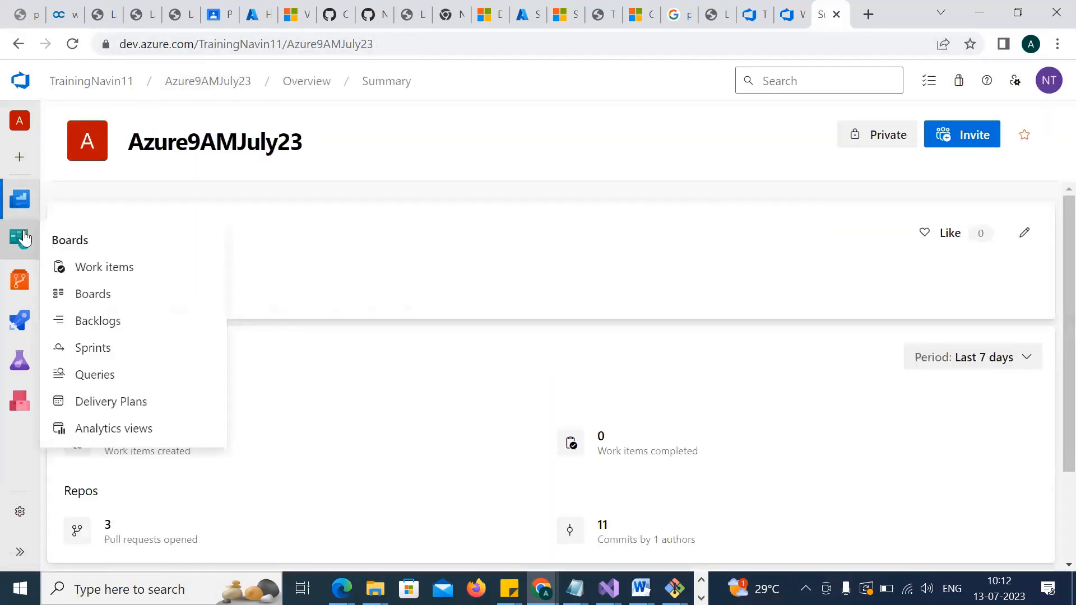
{"action": "left_click", "coordinate": [94, 270]}
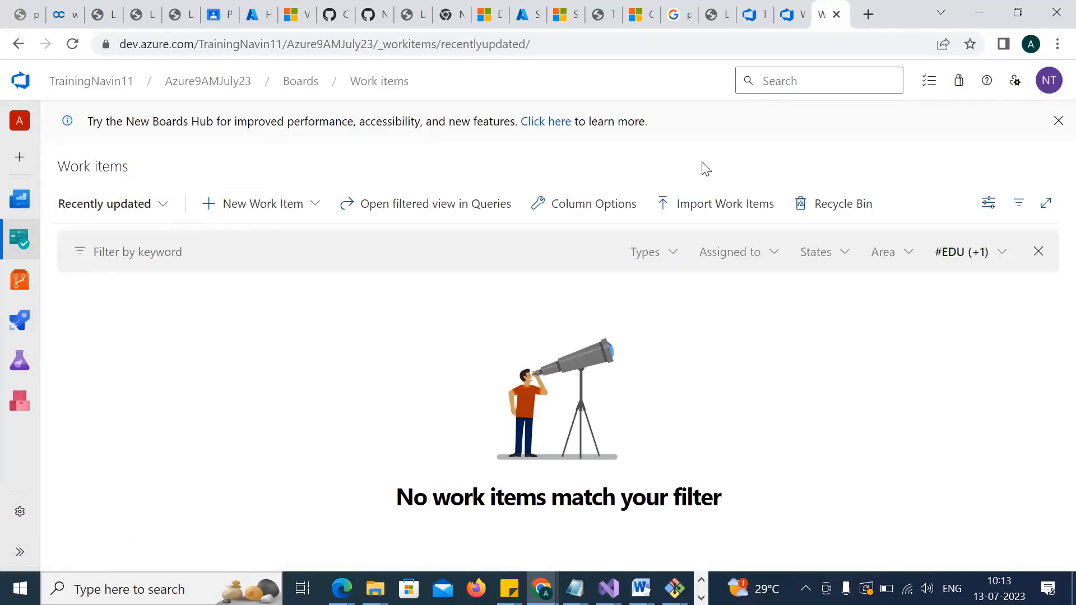
{"action": "left_click", "coordinate": [1004, 255]}
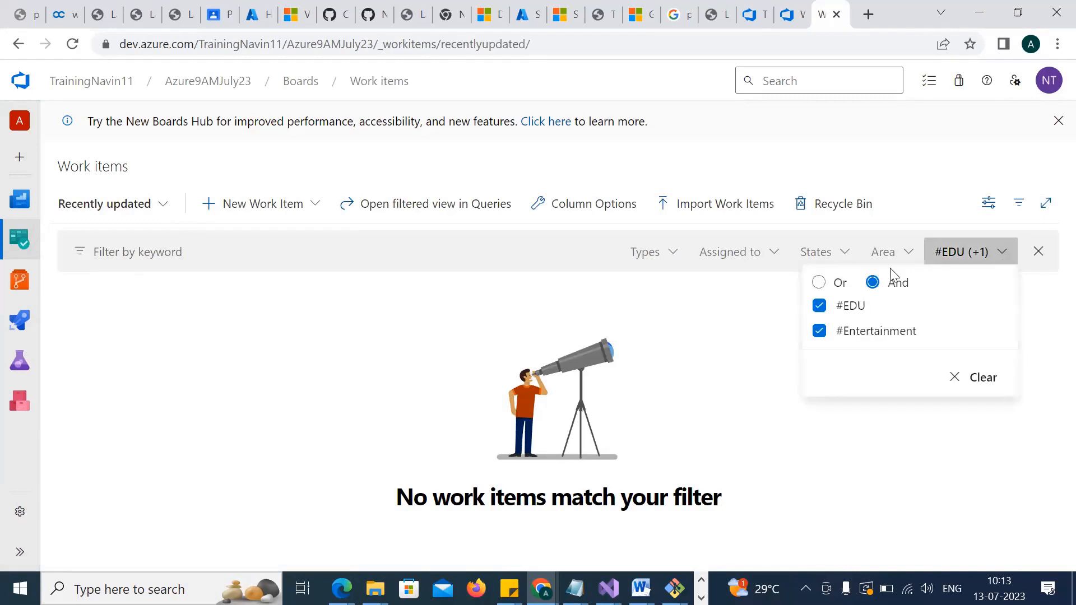
{"action": "left_click", "coordinate": [819, 307]}
{"action": "left_click", "coordinate": [819, 331]}
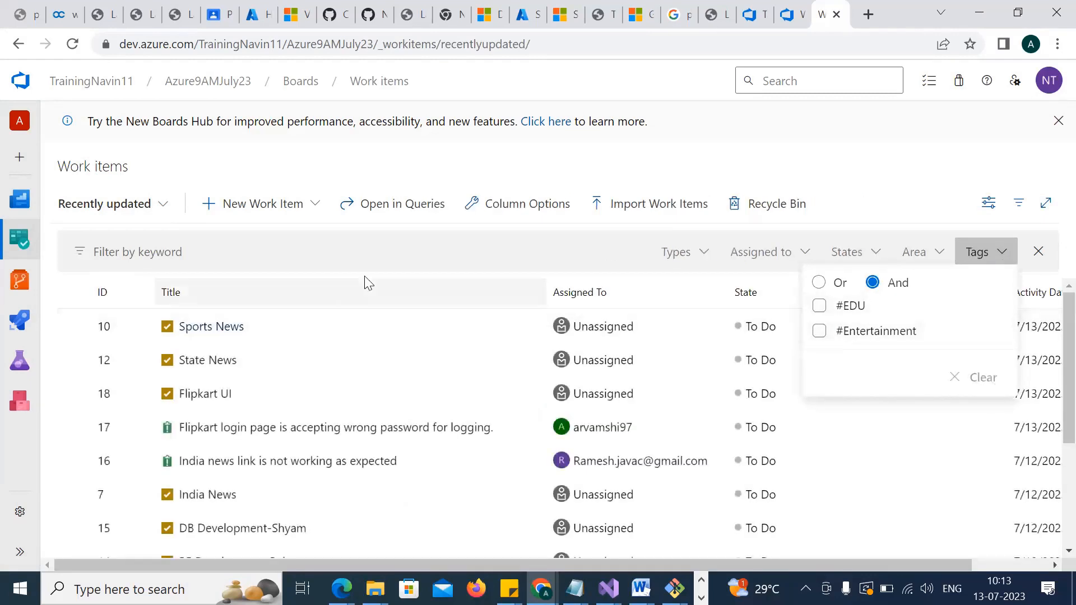
{"action": "left_click", "coordinate": [335, 287]}
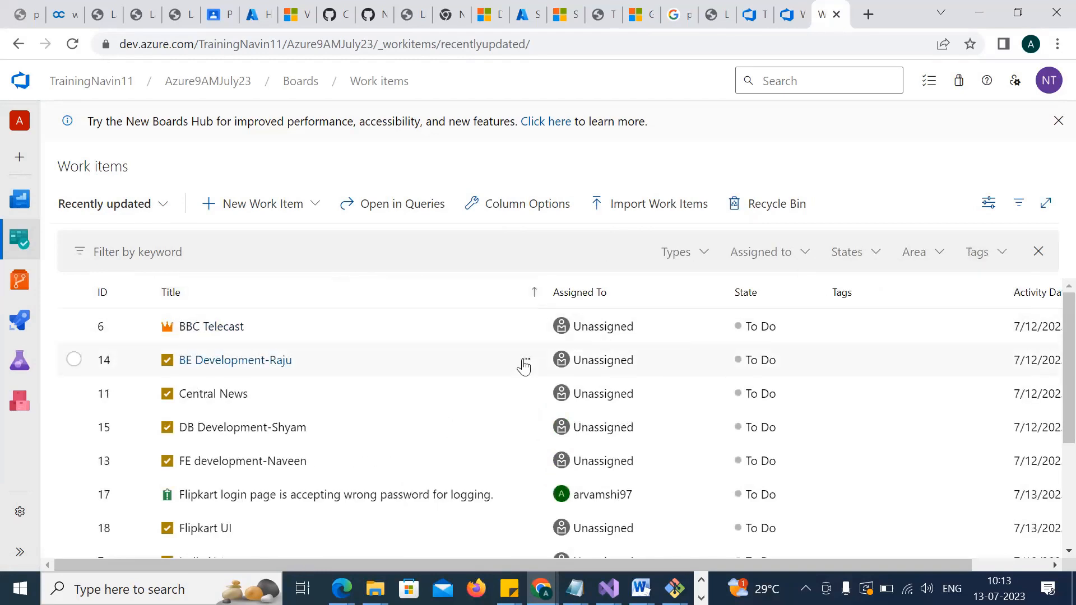
Open the issue about the Flipkart login page accepting a wrong password and set its state to Doing
{"action": "left_click", "coordinate": [402, 495]}
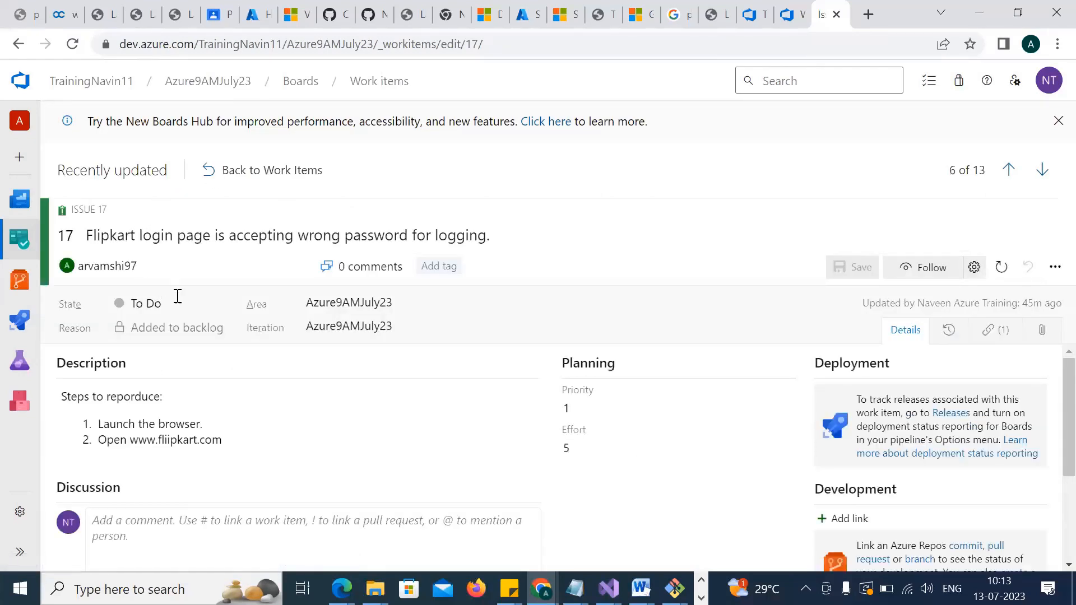
{"action": "left_click", "coordinate": [222, 305]}
{"action": "left_click", "coordinate": [180, 341]}
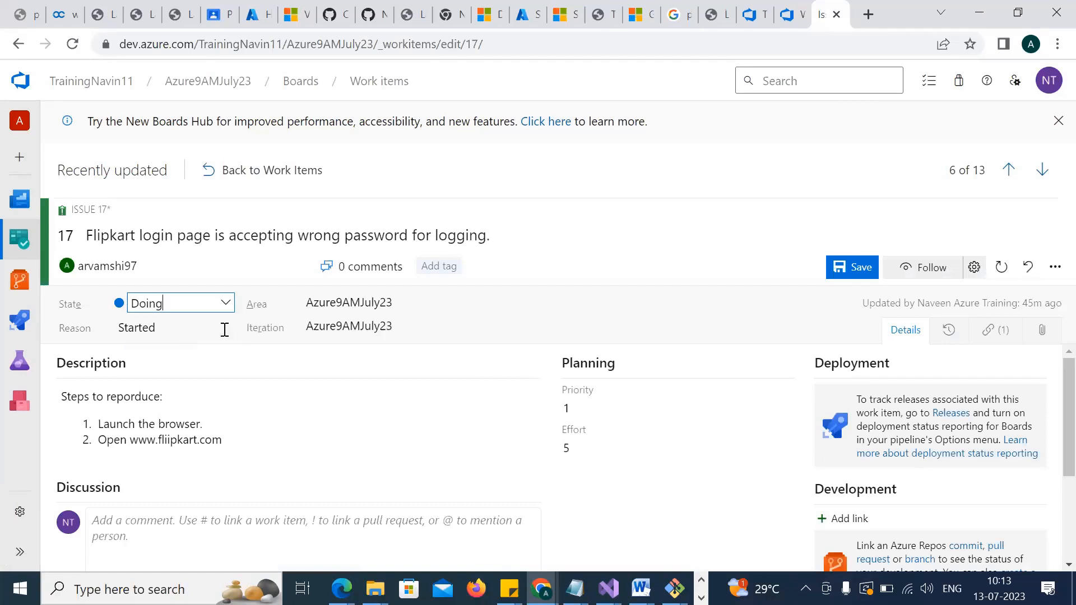
Add the discussion comment "I started working on this task." to the issue and save it
{"action": "left_click", "coordinate": [174, 522]}
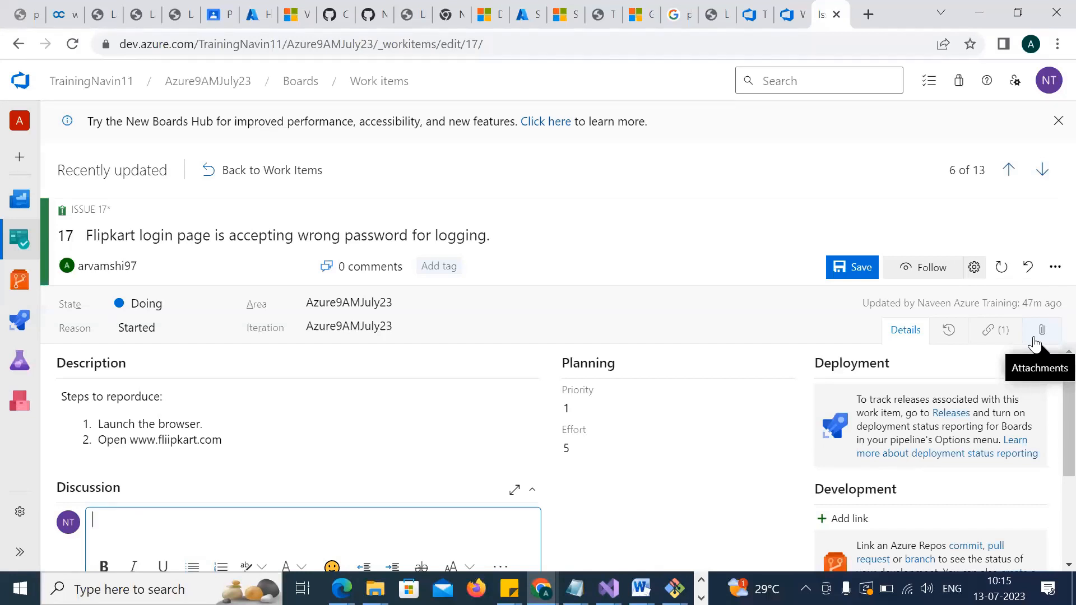
{"action": "type", "text": "started working on this tak"}
{"action": "key", "text": "BackSpace"}
{"action": "type", "text": "sk."}
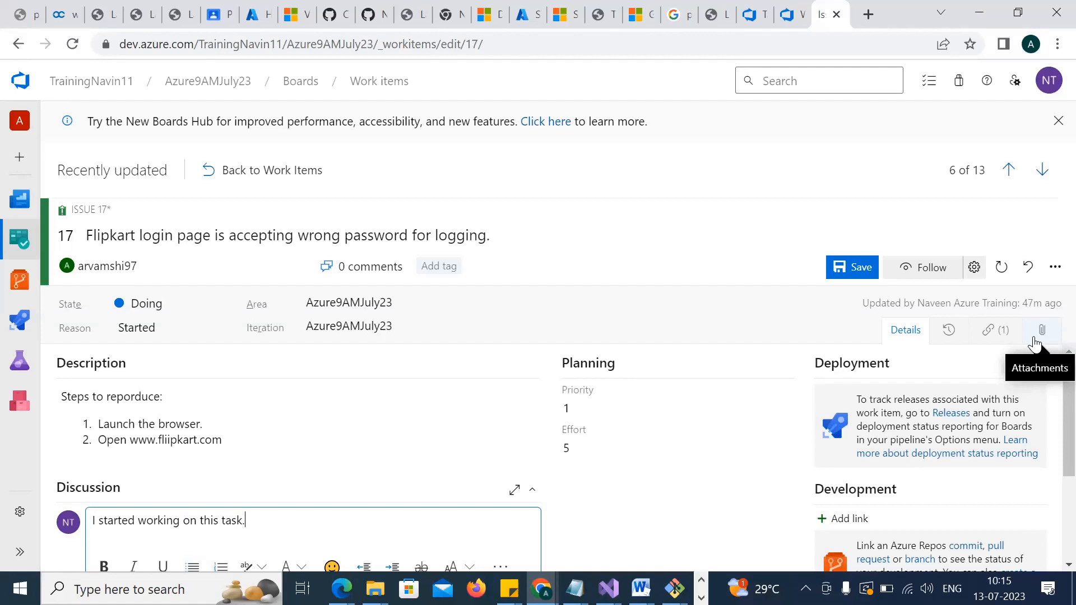
{"action": "left_click", "coordinate": [827, 271]}
{"action": "left_click", "coordinate": [844, 273]}
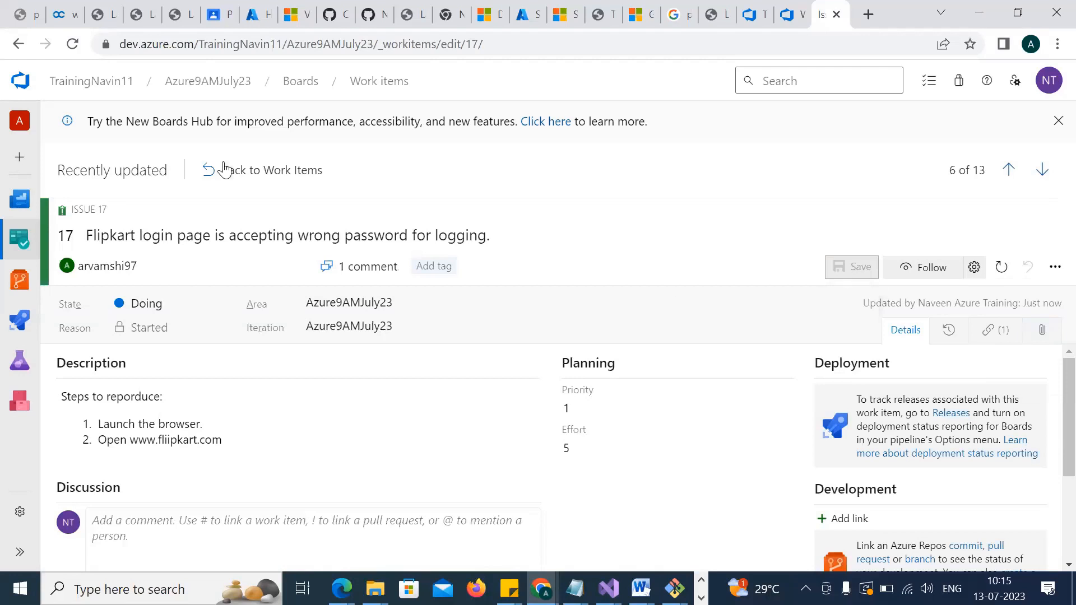
{"action": "left_click", "coordinate": [221, 305]}
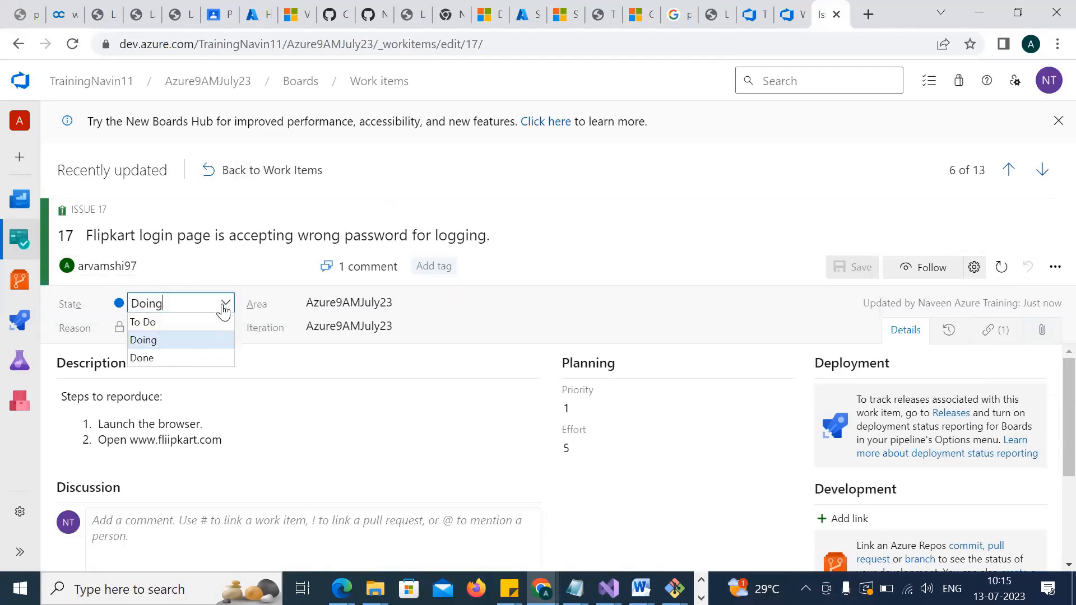
{"action": "left_click", "coordinate": [147, 358]}
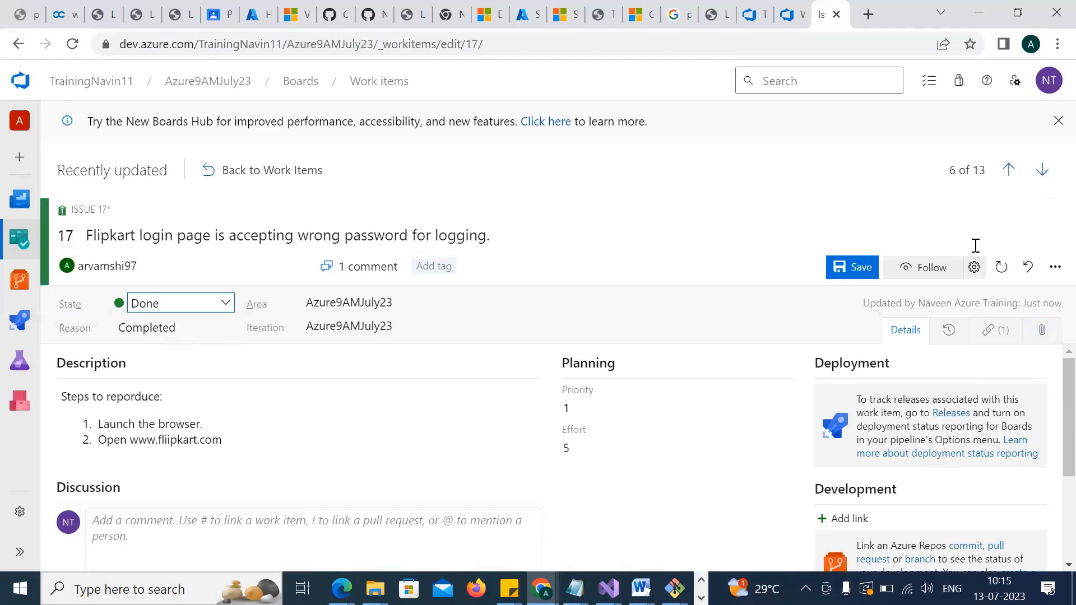
{"action": "left_click", "coordinate": [1003, 269]}
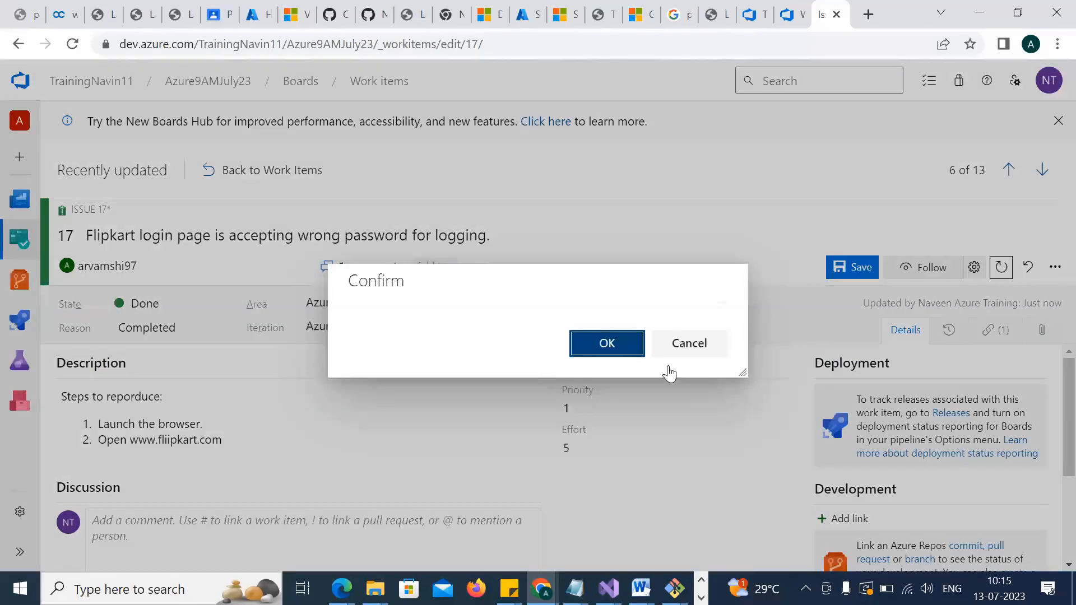
{"action": "left_click", "coordinate": [610, 353]}
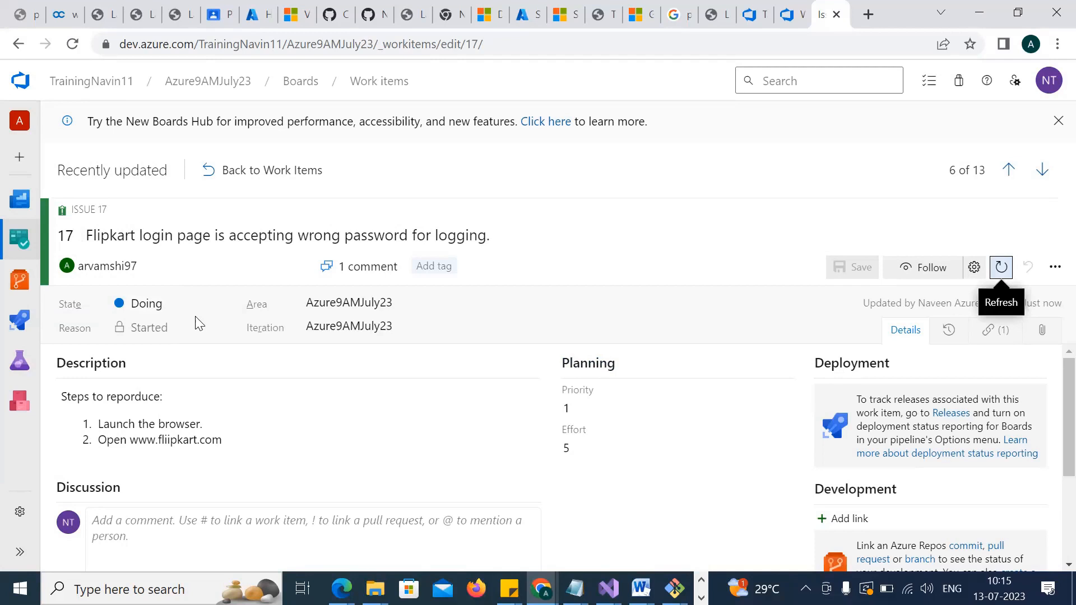
Set the state of the Flipkart wrong-password issue to Done and view the reasons available for that state
{"action": "left_click", "coordinate": [225, 306]}
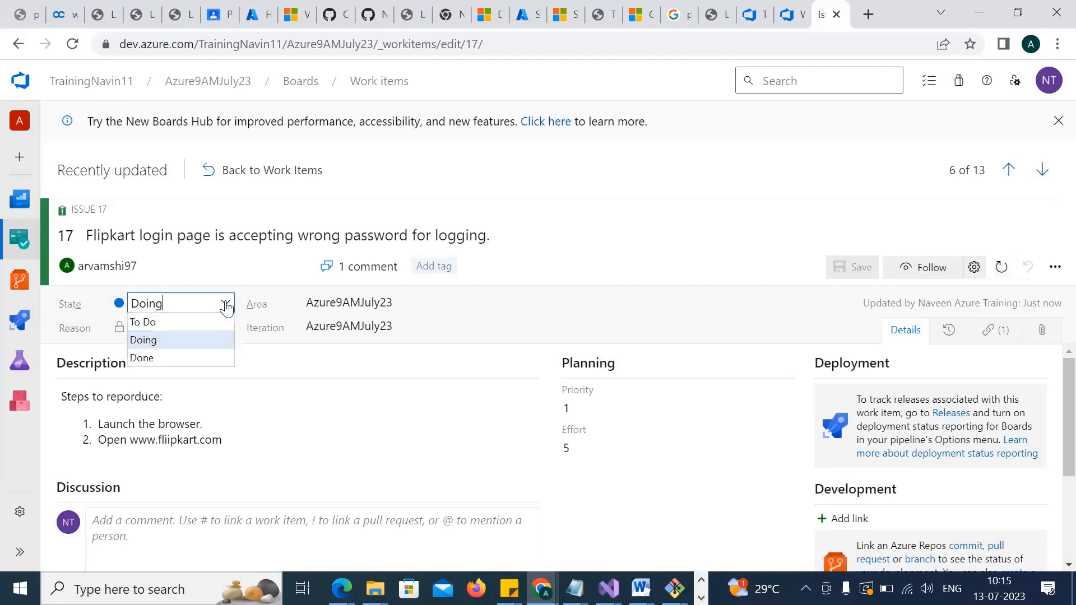
{"action": "left_click", "coordinate": [145, 358]}
{"action": "left_click", "coordinate": [224, 328]}
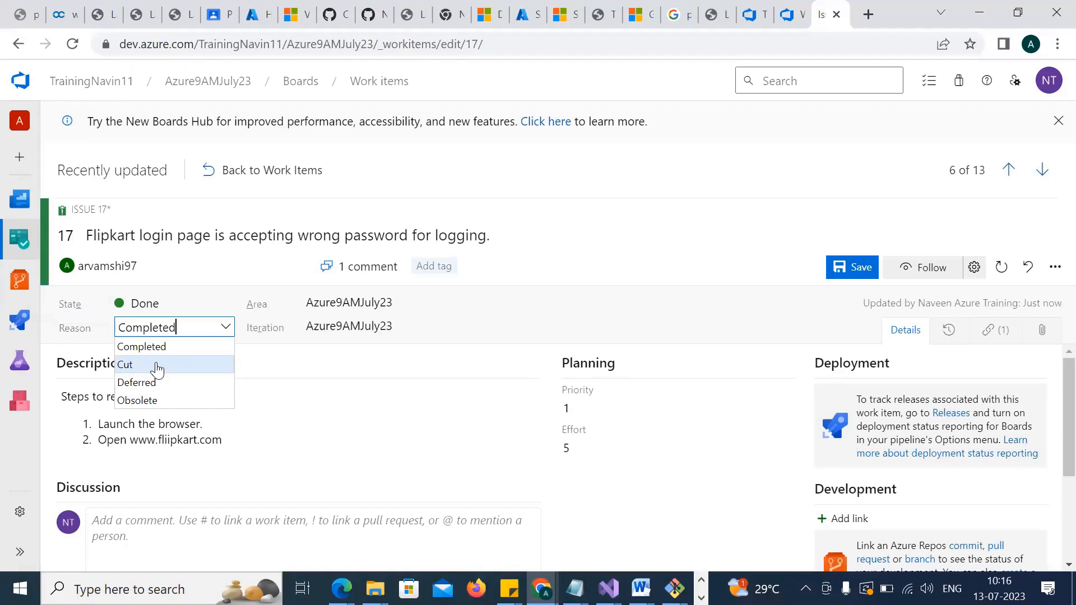
{"action": "left_click", "coordinate": [473, 80]}
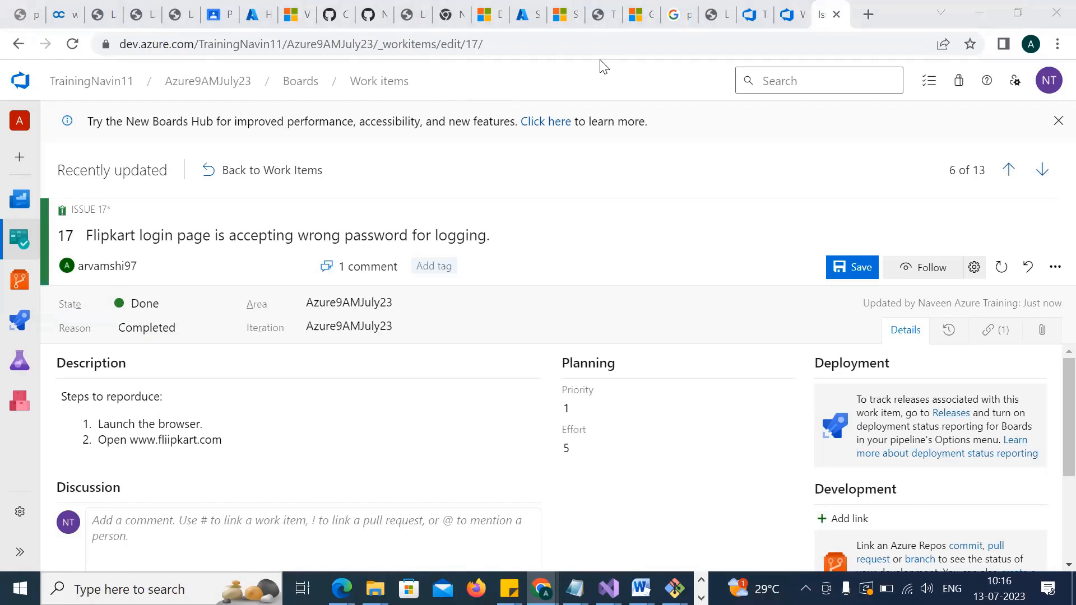
Try the Deferred reason on the issue and set the reason back to Completed
{"action": "left_click", "coordinate": [226, 335]}
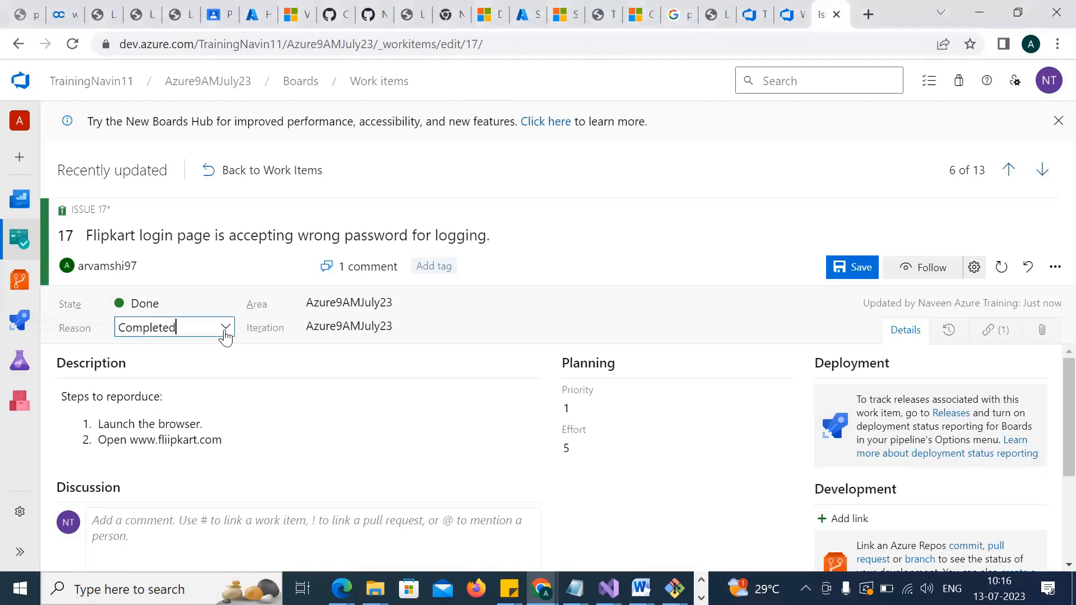
{"action": "left_click", "coordinate": [226, 335]}
{"action": "left_click", "coordinate": [148, 382]}
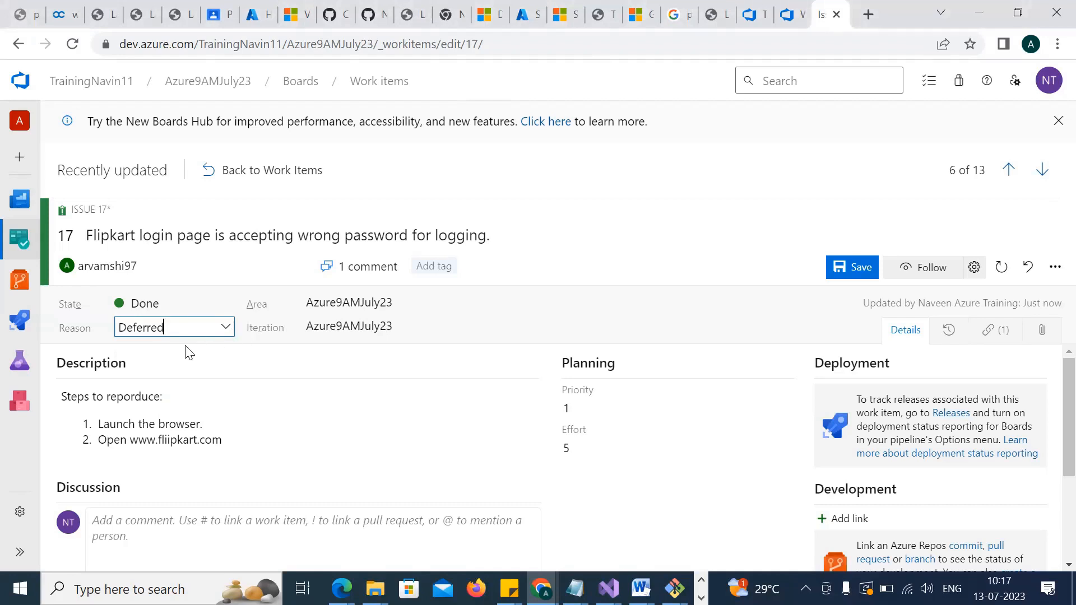
{"action": "left_click", "coordinate": [209, 331]}
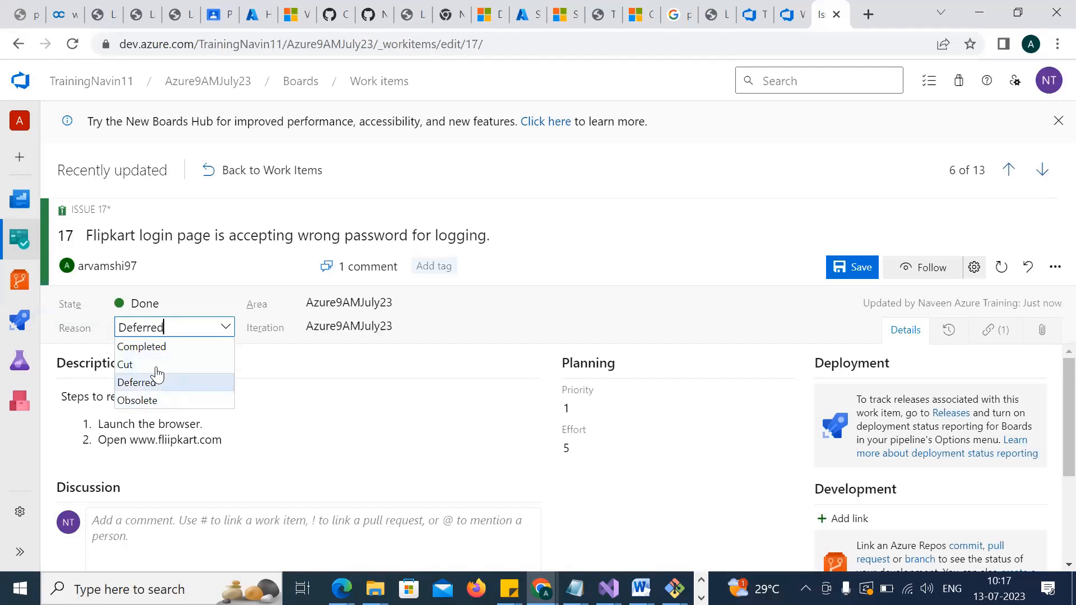
{"action": "left_click", "coordinate": [156, 348]}
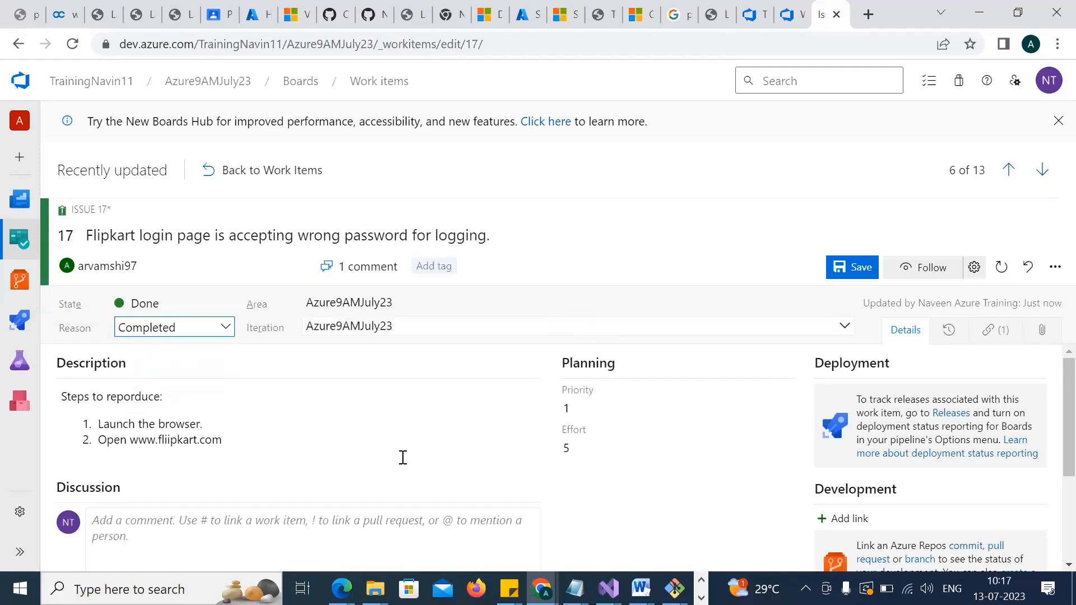
Add the discussion comment "This has been completed. Attaching screenshot for the reference." to the issue and save it
{"action": "left_click", "coordinate": [248, 531]}
{"action": "type", "text": "Thia b"}
{"action": "key", "text": "BackSpace"}
{"action": "key", "text": "BackSpace"}
{"action": "key", "text": "BackSpace"}
{"action": "type", "text": "a bu"}
{"action": "key", "text": "BackSpace"}
{"action": "key", "text": "BackSpace"}
{"action": "key", "text": "BackSpace"}
{"action": "key", "text": "BackSpace"}
{"action": "type", "text": "A H"}
{"action": "key", "text": "BackSpace"}
{"action": "key", "text": "BackSpace"}
{"action": "key", "text": "BackSpace"}
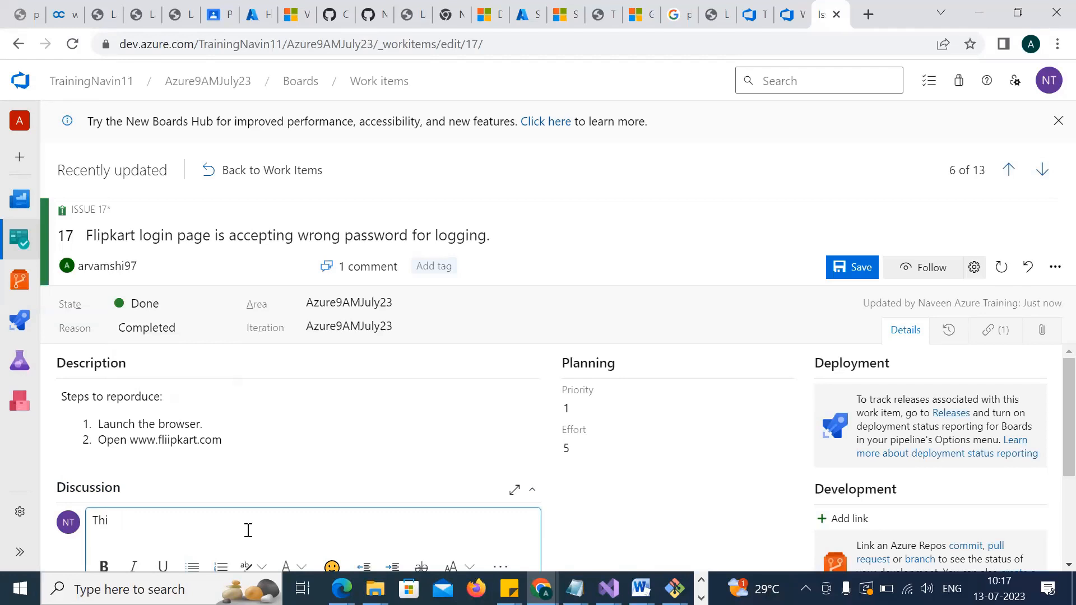
{"action": "type", "text": "s has been "}
{"action": "type", "text": "fixe"}
{"action": "key", "text": "BackSpace"}
{"action": "key", "text": "BackSpace"}
{"action": "key", "text": "BackSpace"}
{"action": "key", "text": "BackSpace"}
{"action": "type", "text": "c"}
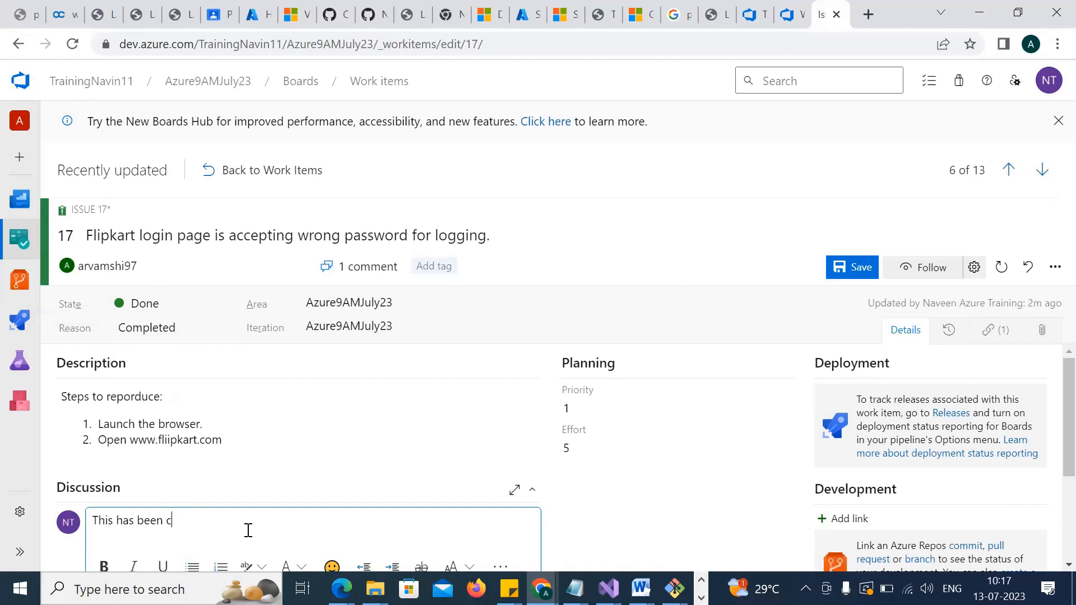
{"action": "type", "text": "ompleted.  Attaching screnshfor toth"}
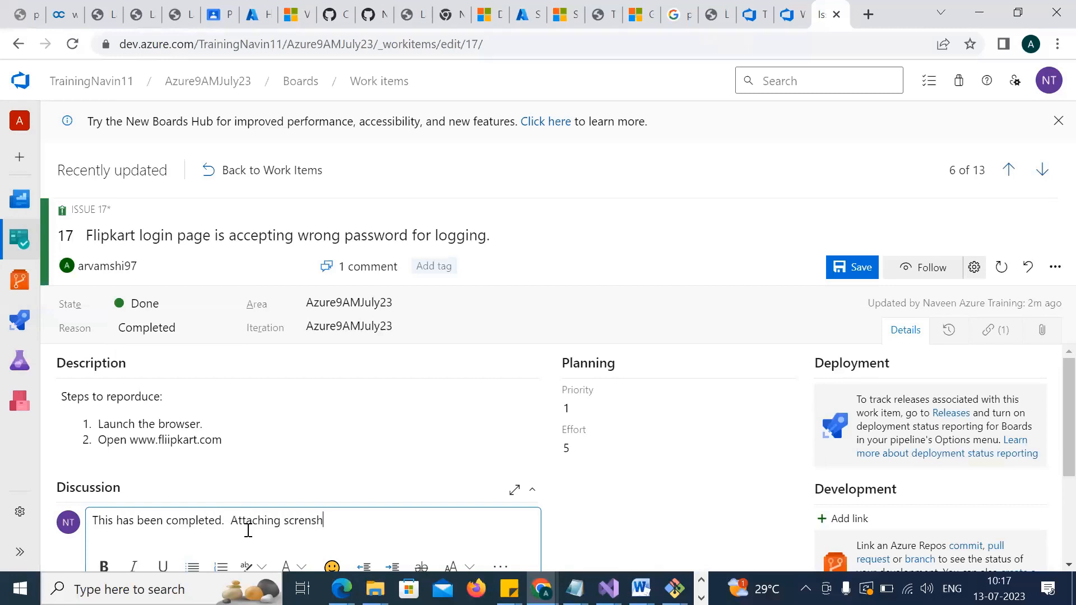
{"action": "key", "text": "BackSpace"}
{"action": "key", "text": "BackSpace"}
{"action": "key", "text": "BackSpace"}
{"action": "key", "text": "BackSpace"}
{"action": "key", "text": "BackSpace"}
{"action": "key", "text": "BackSpace"}
{"action": "key", "text": "BackSpace"}
{"action": "key", "text": "BackSpace"}
{"action": "key", "text": "BackSpace"}
{"action": "key", "text": "BackSpace"}
{"action": "key", "text": "BackSpace"}
{"action": "type", "text": "enshot for the reference."}
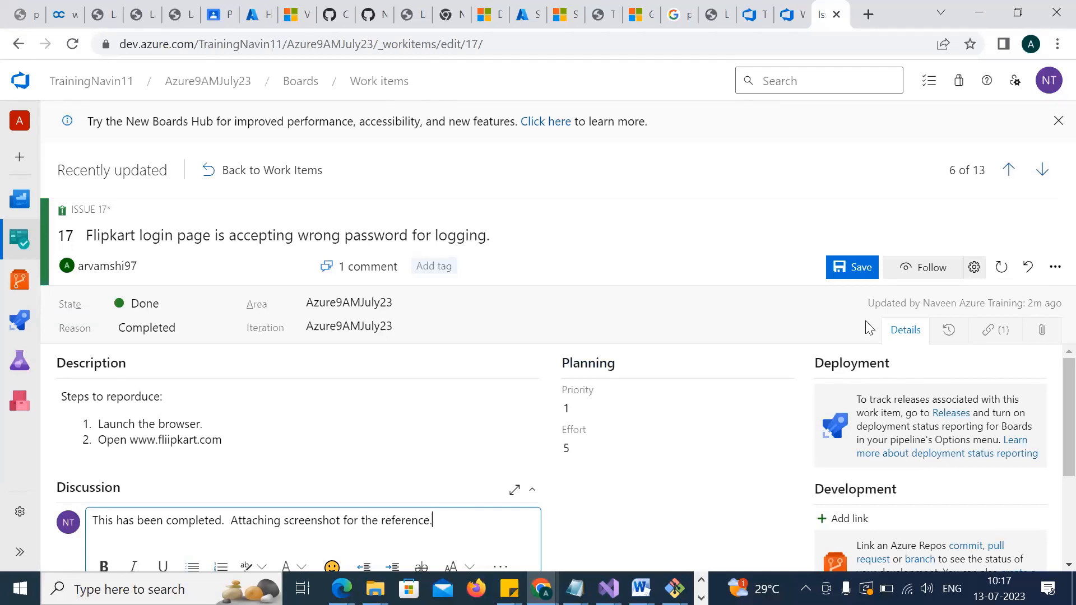
{"action": "left_click", "coordinate": [861, 271]}
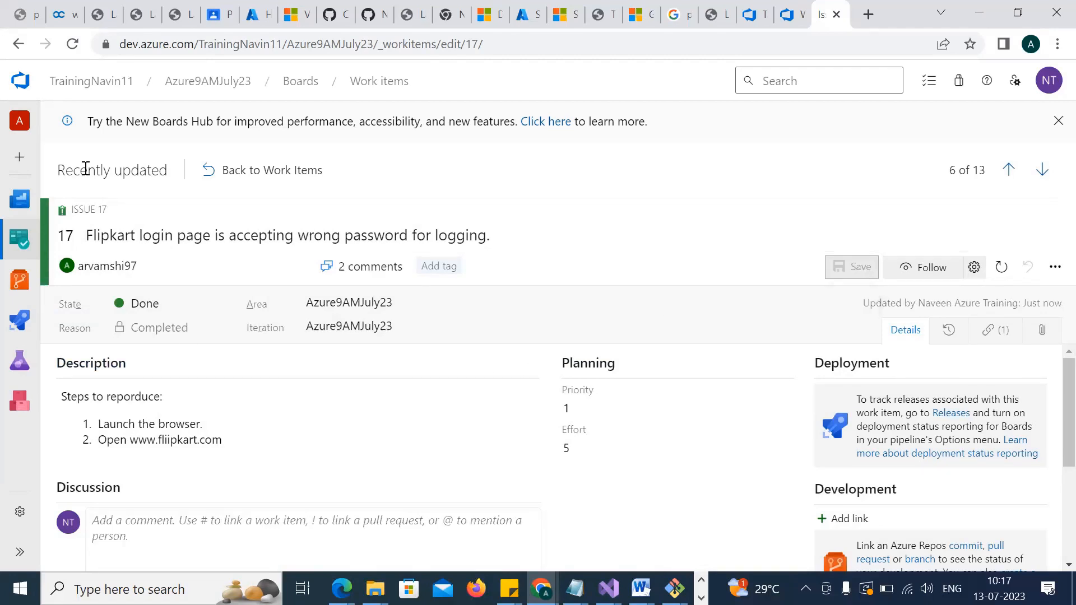
Open the project's Queries page and start a new query
{"action": "mouse_move", "coordinate": [20, 239]}
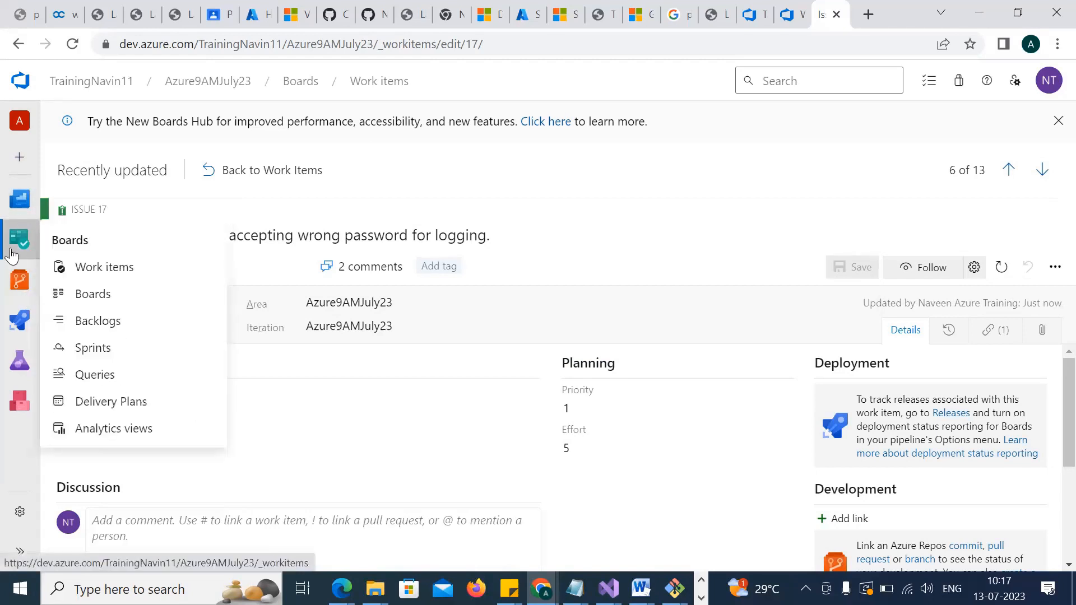
{"action": "left_click", "coordinate": [106, 377]}
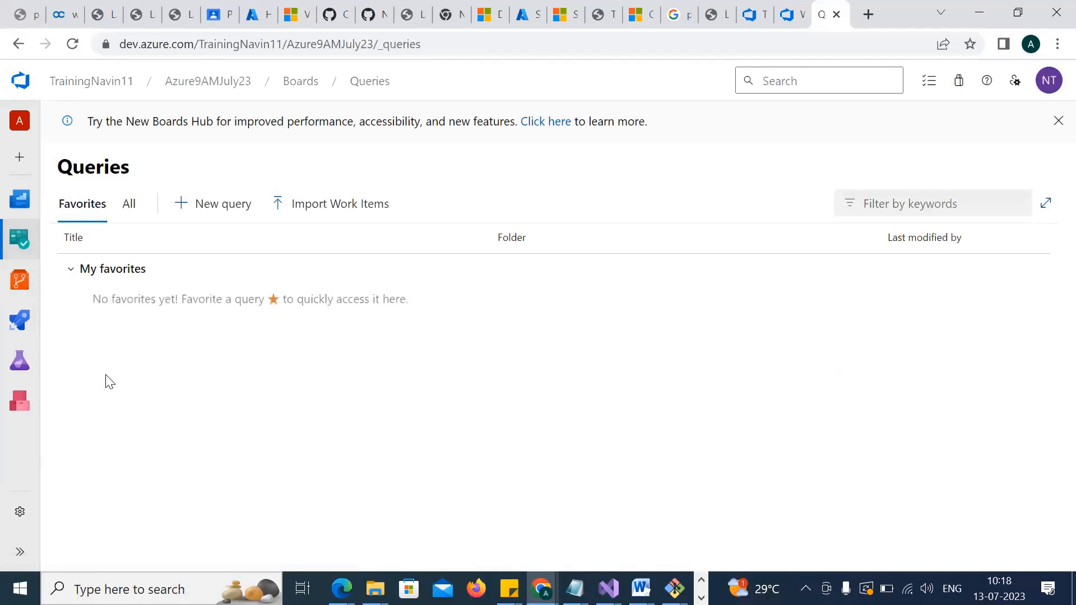
{"action": "left_click", "coordinate": [220, 207]}
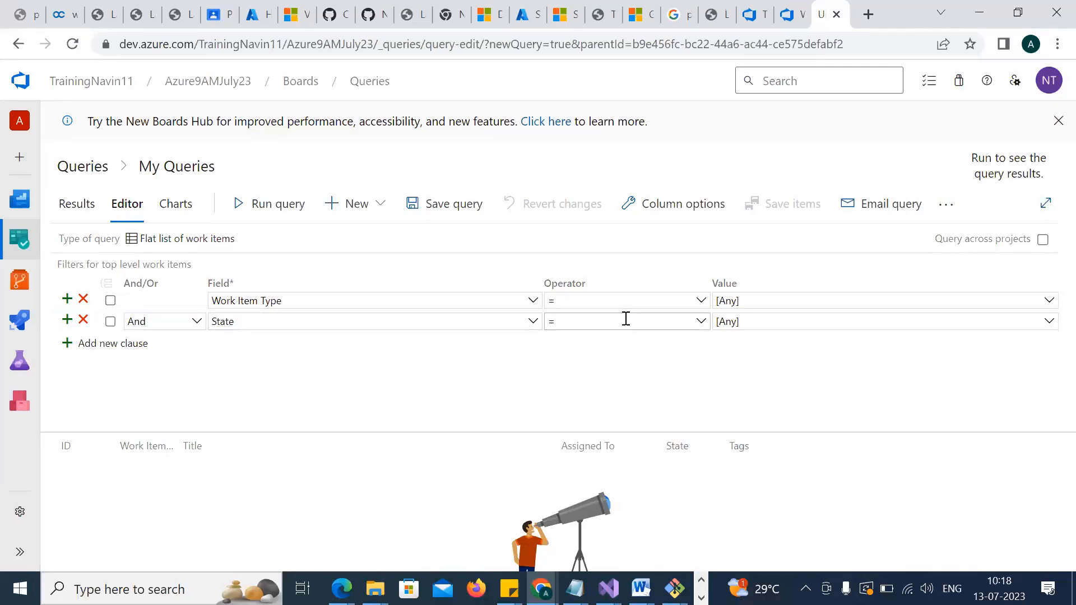
Set the value of the query's Work Item Type clause to Task
{"action": "left_click", "coordinate": [227, 303]}
{"action": "left_click_drag", "start_coordinate": [227, 304], "coordinate": [201, 302]}
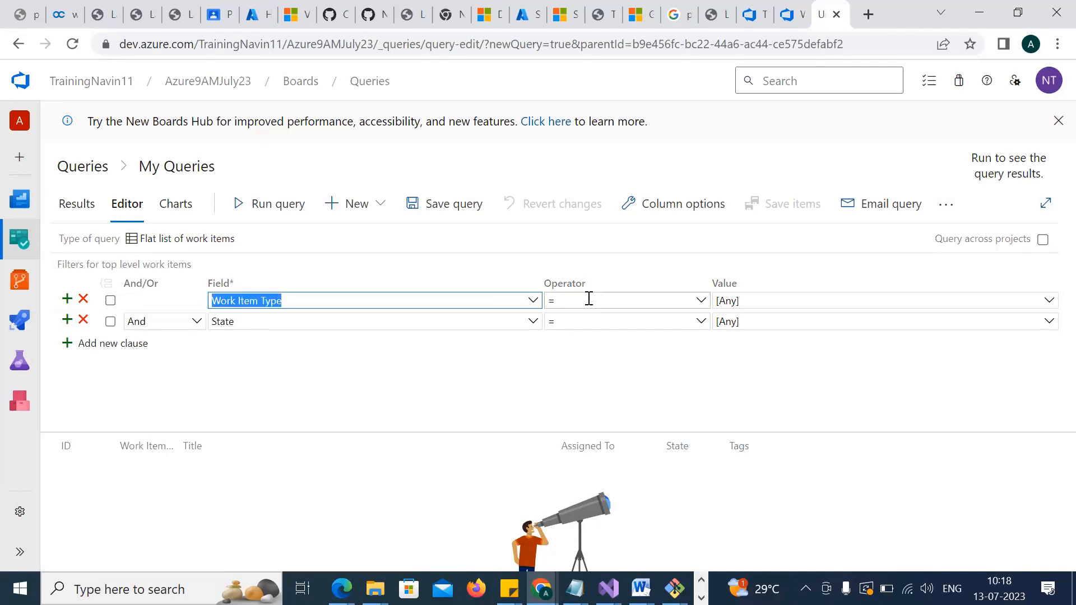
{"action": "left_click", "coordinate": [1050, 308]}
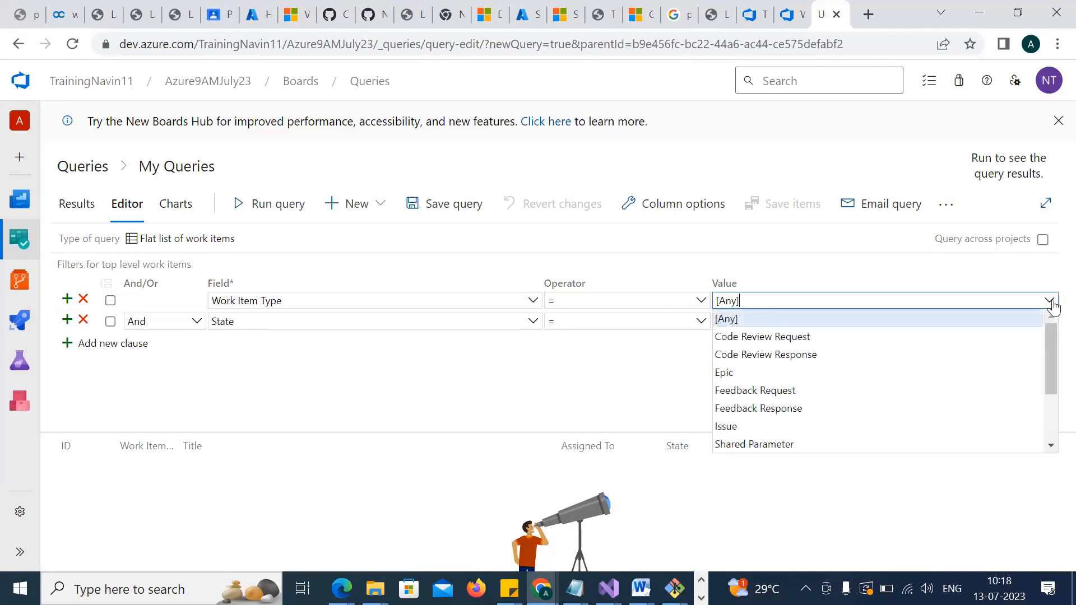
{"action": "type", "text": "tas"}
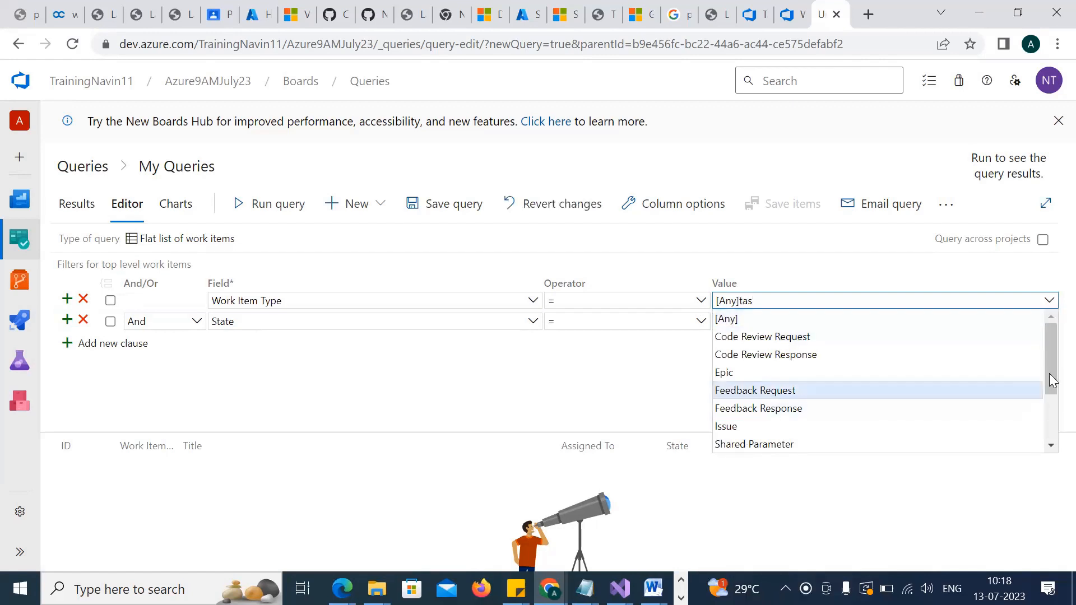
{"action": "left_click_drag", "start_coordinate": [1051, 394], "coordinate": [1049, 413]}
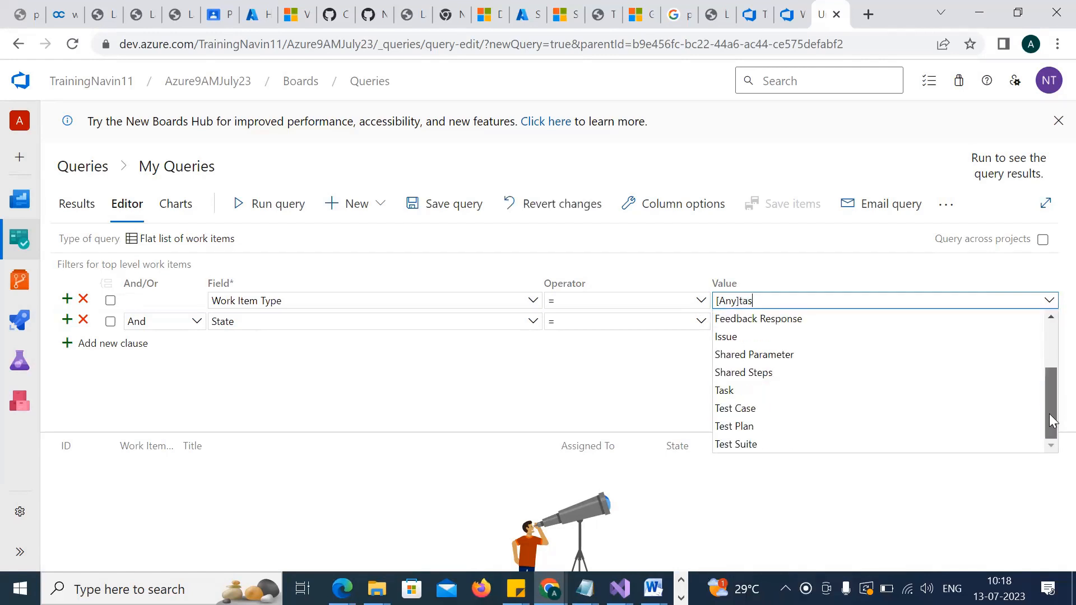
{"action": "left_click", "coordinate": [755, 394]}
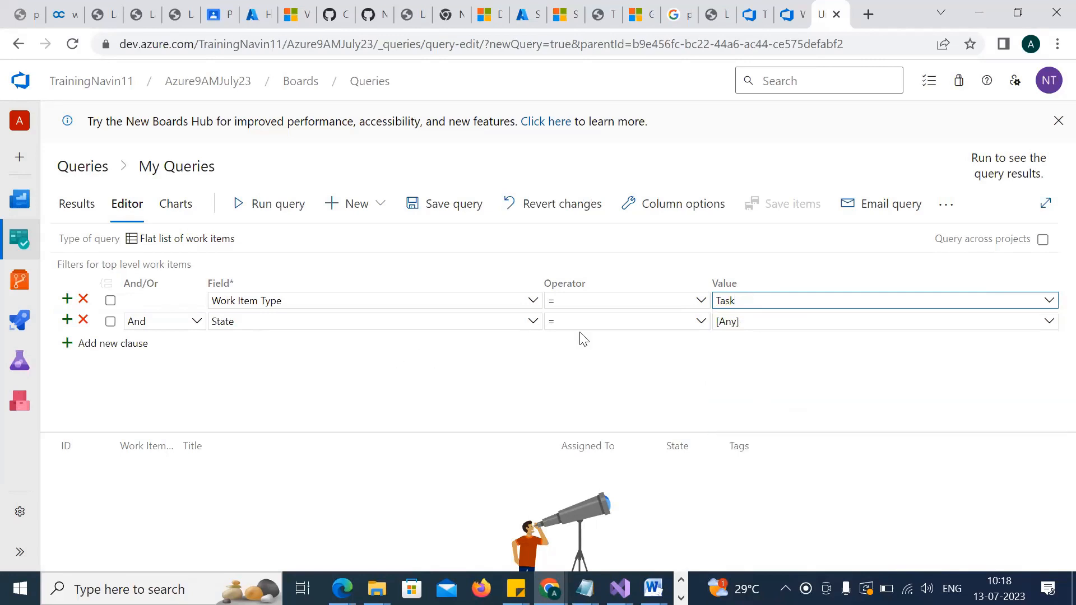
Set the State clause to Done, run the query, and enlarge the results area
{"action": "left_click", "coordinate": [1049, 321]}
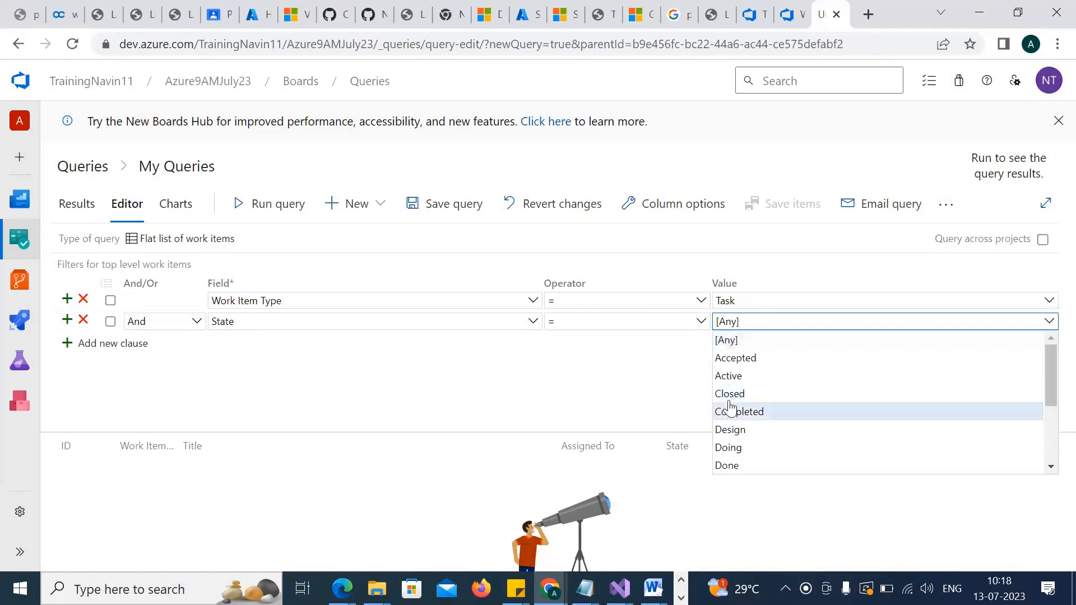
{"action": "left_click", "coordinate": [732, 464]}
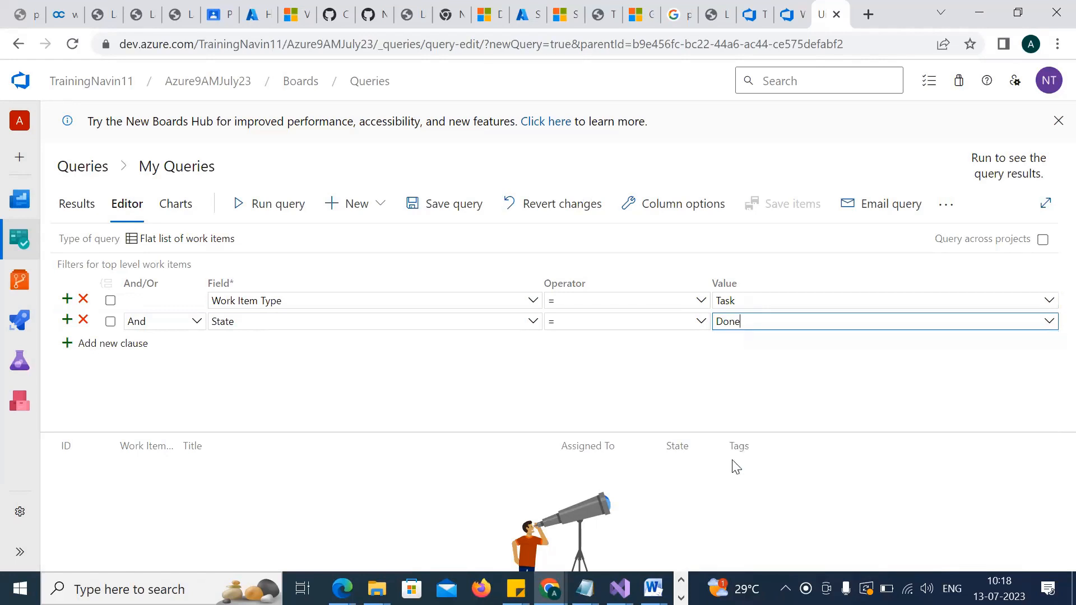
{"action": "left_click", "coordinate": [249, 204]}
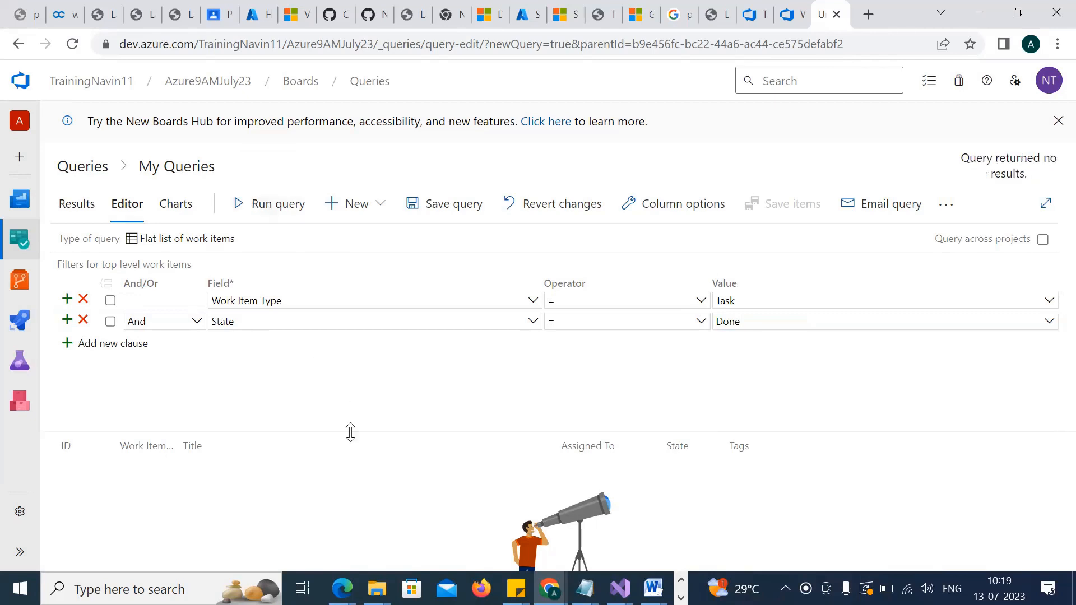
{"action": "left_click_drag", "start_coordinate": [348, 427], "coordinate": [348, 375]}
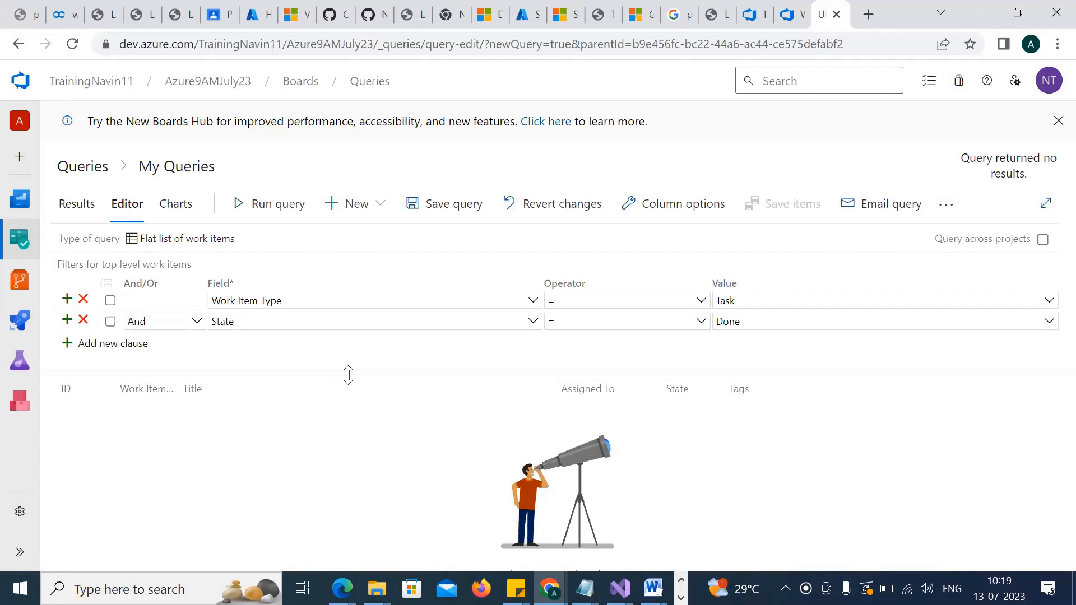
Set the Work Item Type clause to Issue and run the query again
{"action": "left_click", "coordinate": [1047, 304]}
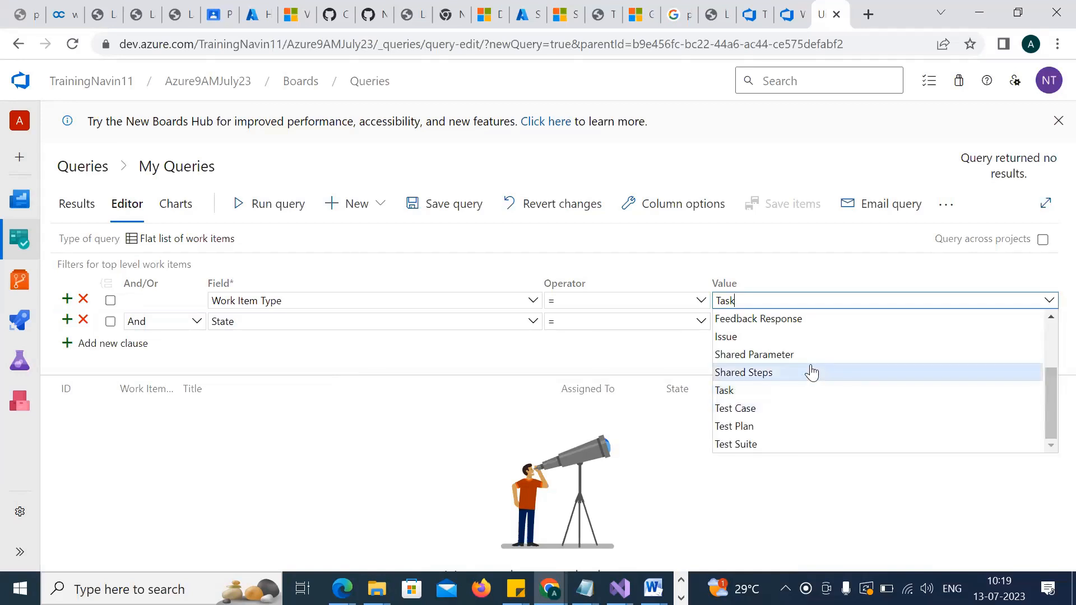
{"action": "key", "text": "BackSpace"}
{"action": "key", "text": "BackSpace"}
{"action": "key", "text": "BackSpace"}
{"action": "key", "text": "BackSpace"}
{"action": "type", "text": "Do"}
{"action": "key", "text": "BackSpace"}
{"action": "key", "text": "BackSpace"}
{"action": "type", "text": "iss"}
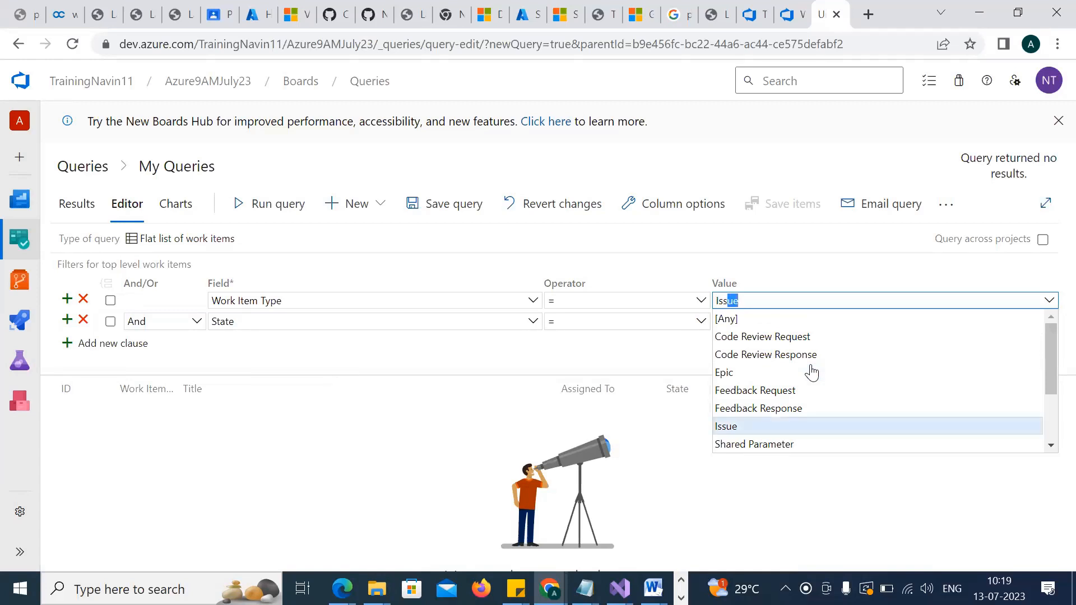
{"action": "left_click", "coordinate": [744, 429]}
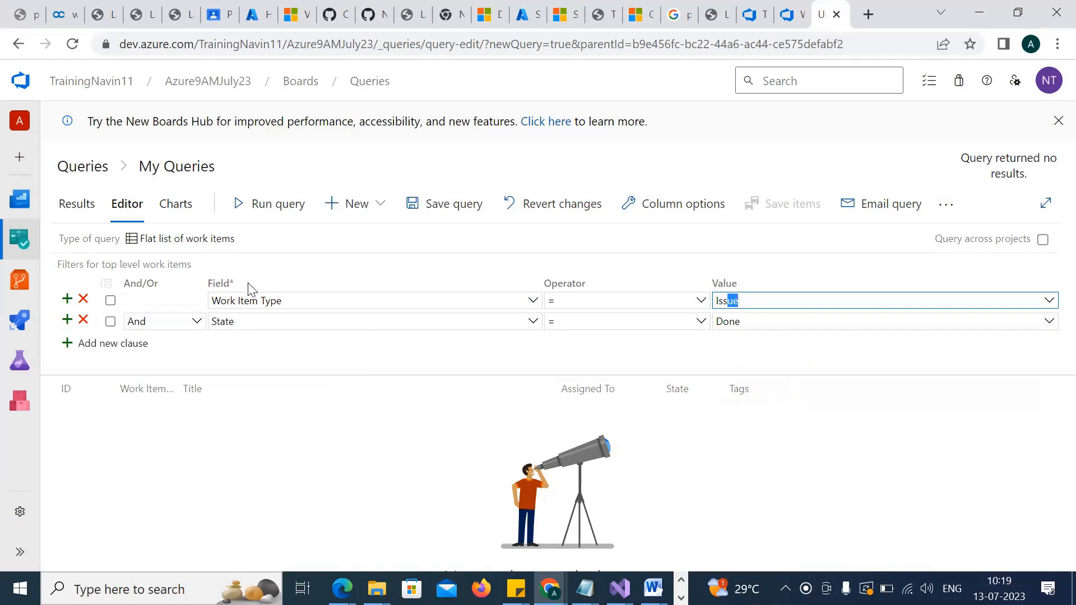
{"action": "left_click", "coordinate": [258, 210]}
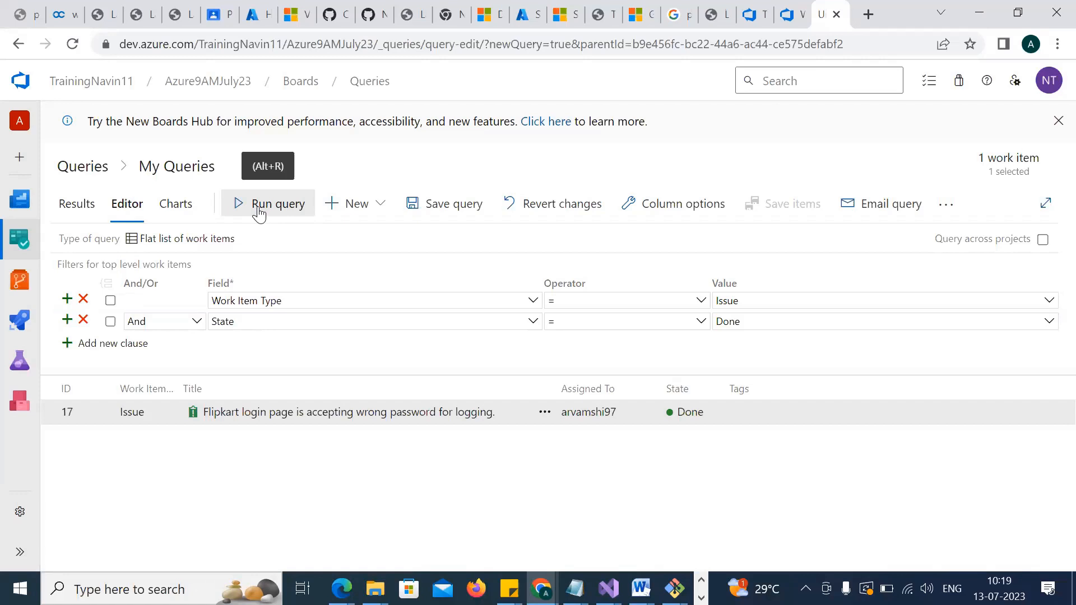
Add an Assigned To clause with the Azure training account as its value and run the query
{"action": "left_click", "coordinate": [119, 344]}
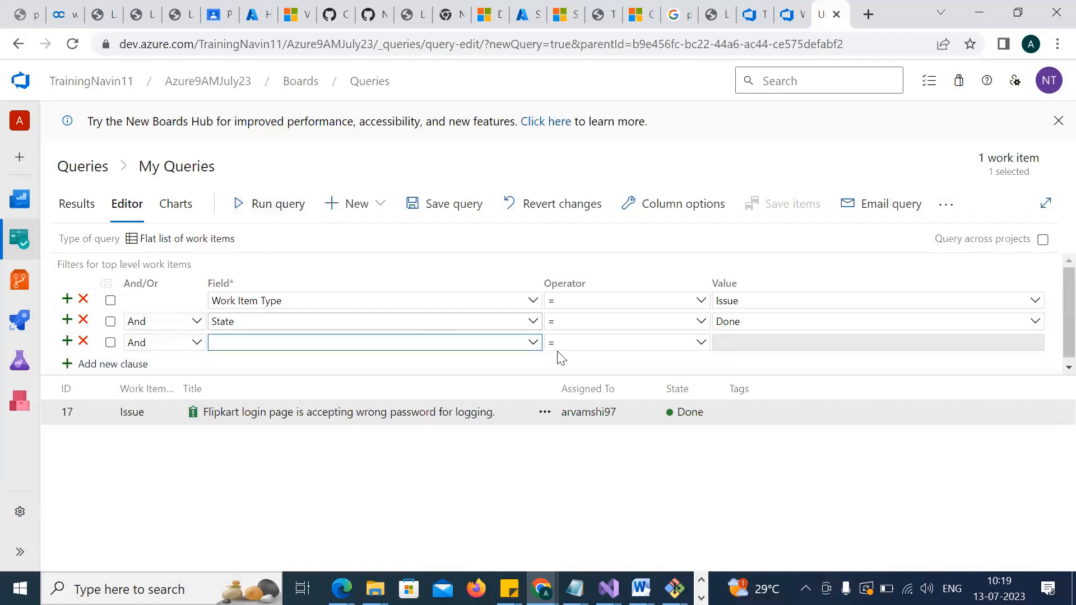
{"action": "left_click", "coordinate": [533, 342]}
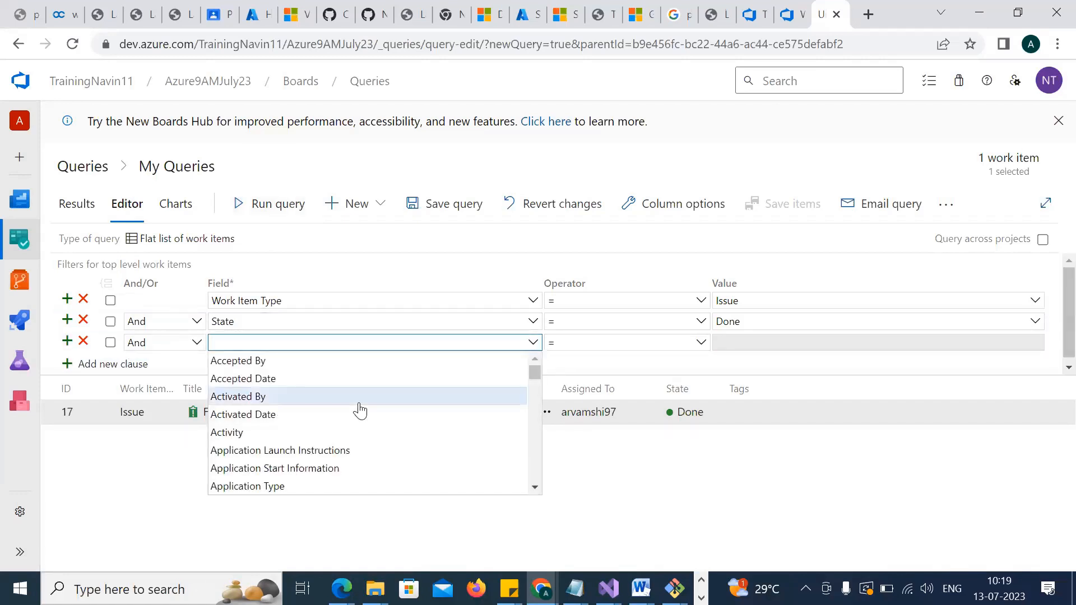
{"action": "type", "text": "Assigned To"}
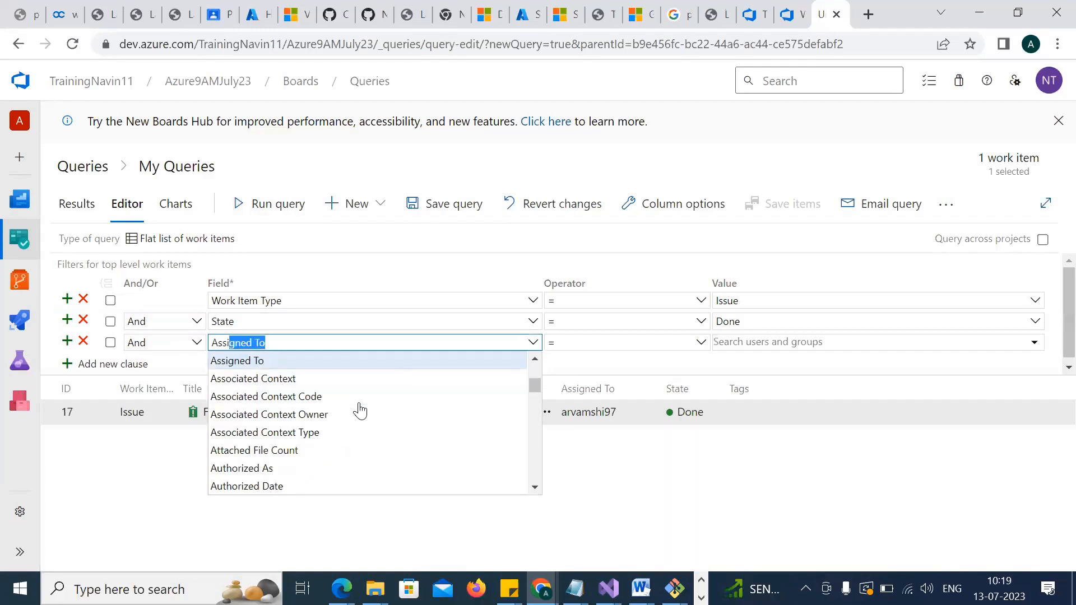
{"action": "left_click", "coordinate": [603, 368]}
{"action": "left_click", "coordinate": [744, 347]}
{"action": "type", "text": "na"}
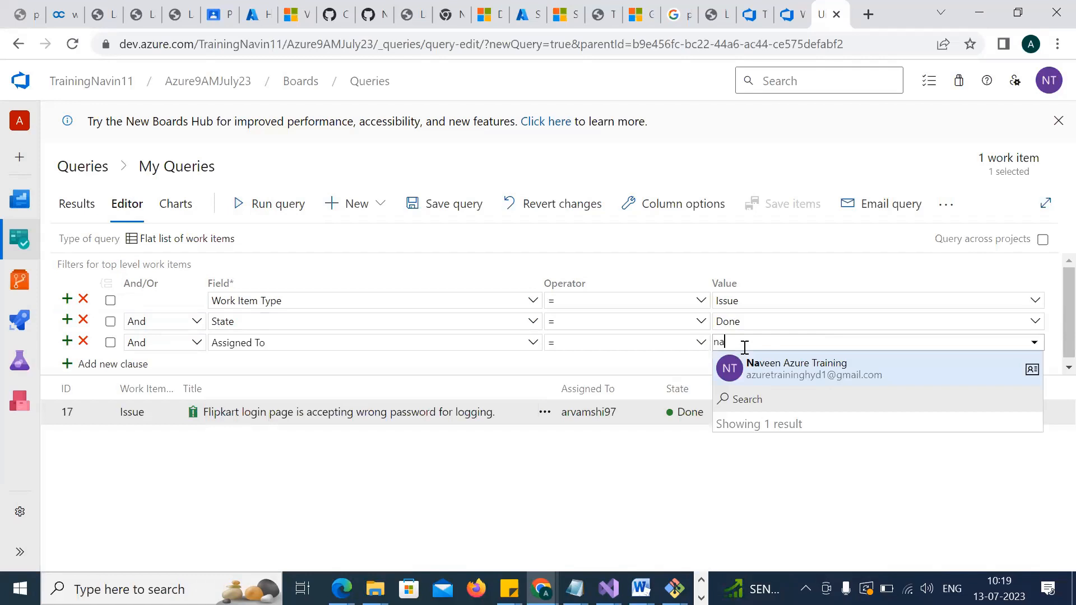
{"action": "left_click", "coordinate": [765, 373]}
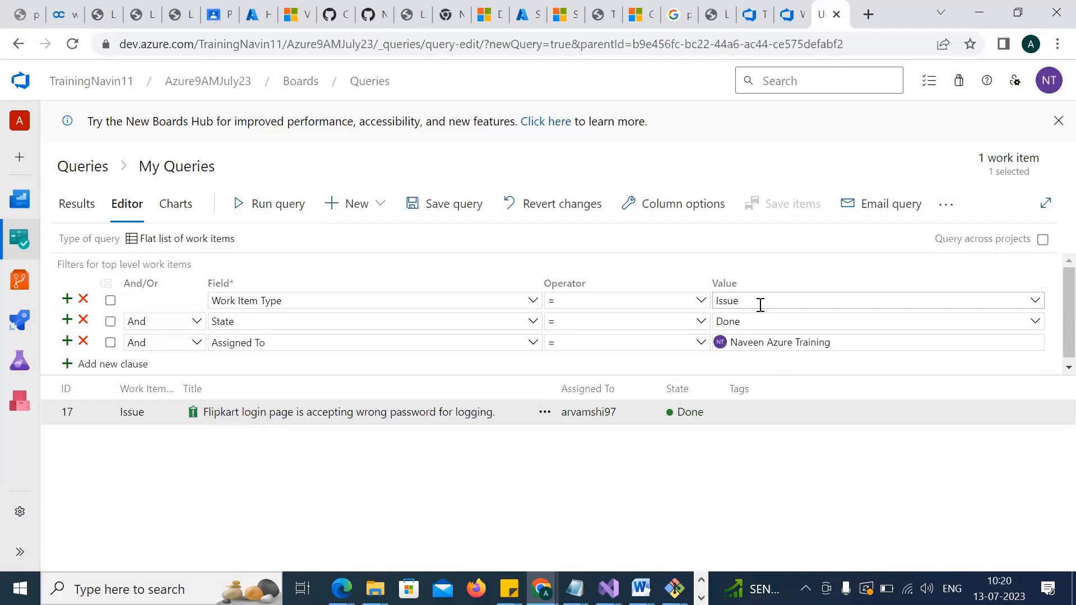
{"action": "left_click", "coordinate": [284, 210]}
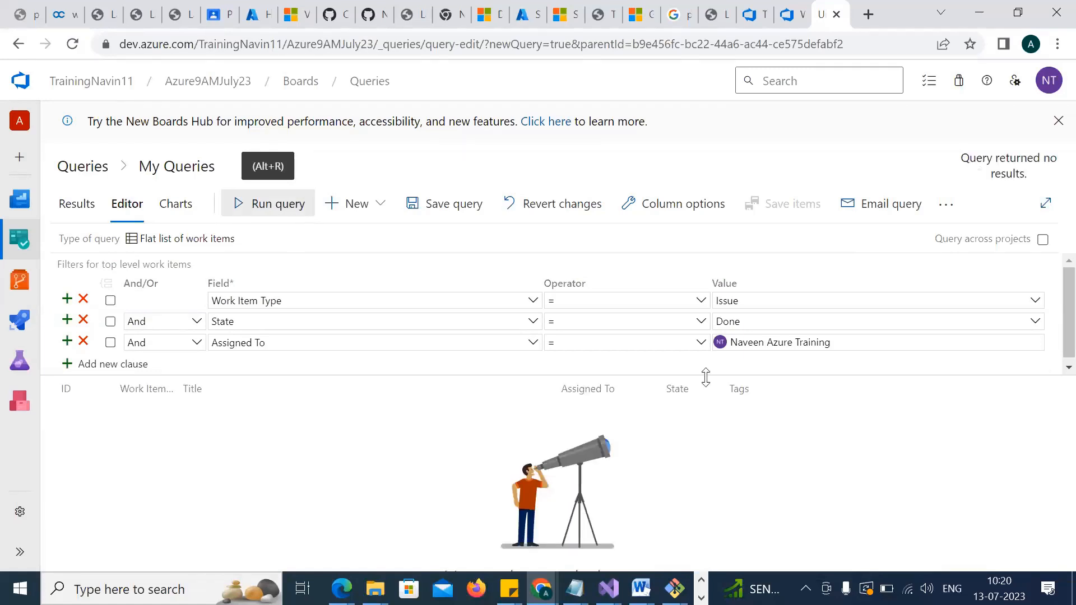
Change the Assigned To clause to the second suggested user account and run the query
{"action": "left_click", "coordinate": [841, 341]}
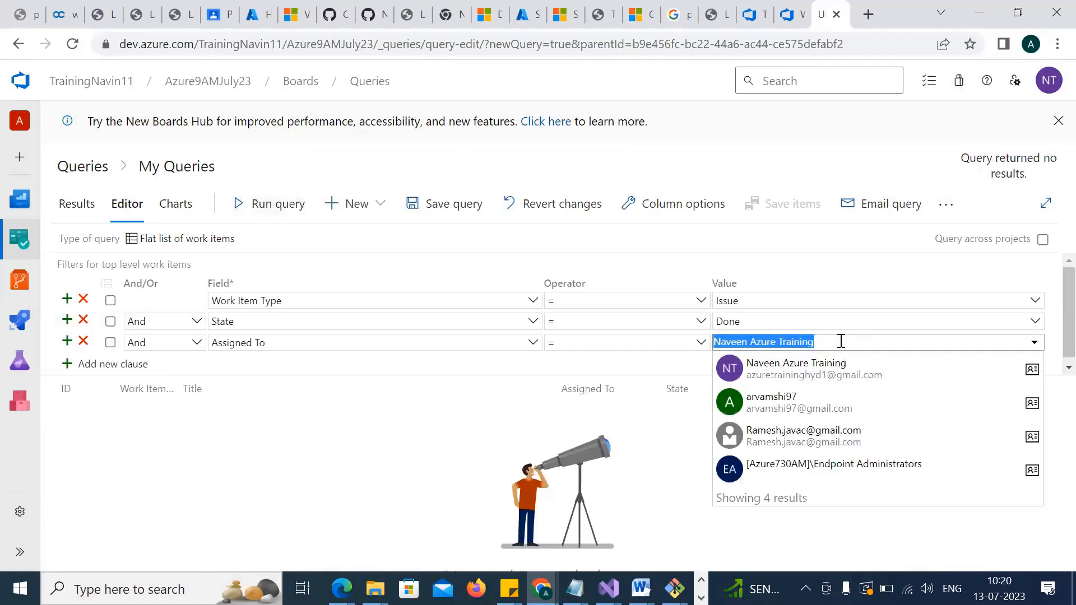
{"action": "left_click", "coordinate": [776, 418]}
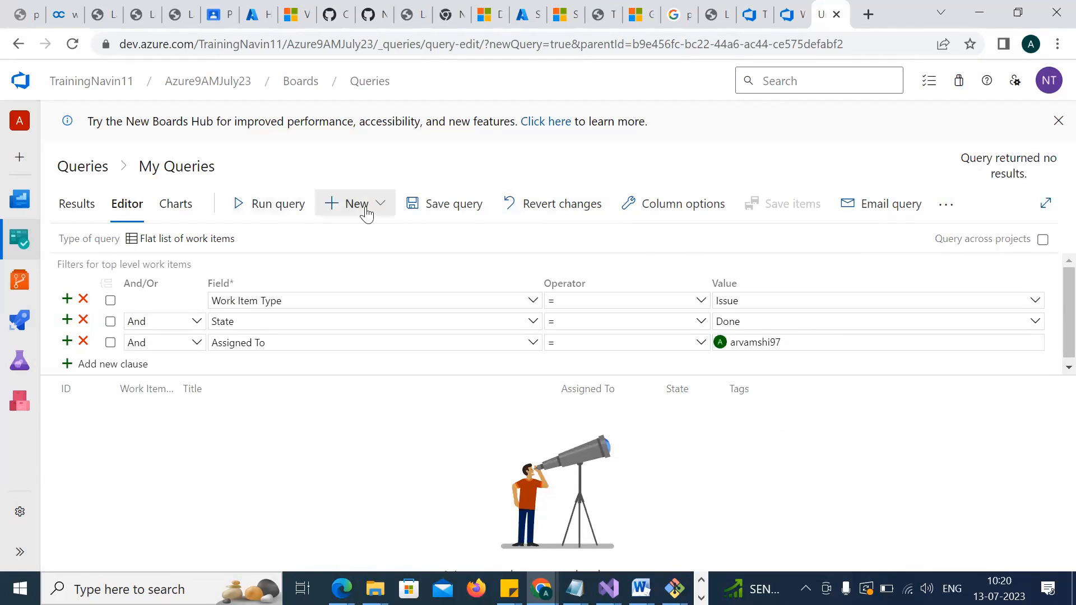
{"action": "left_click", "coordinate": [270, 206]}
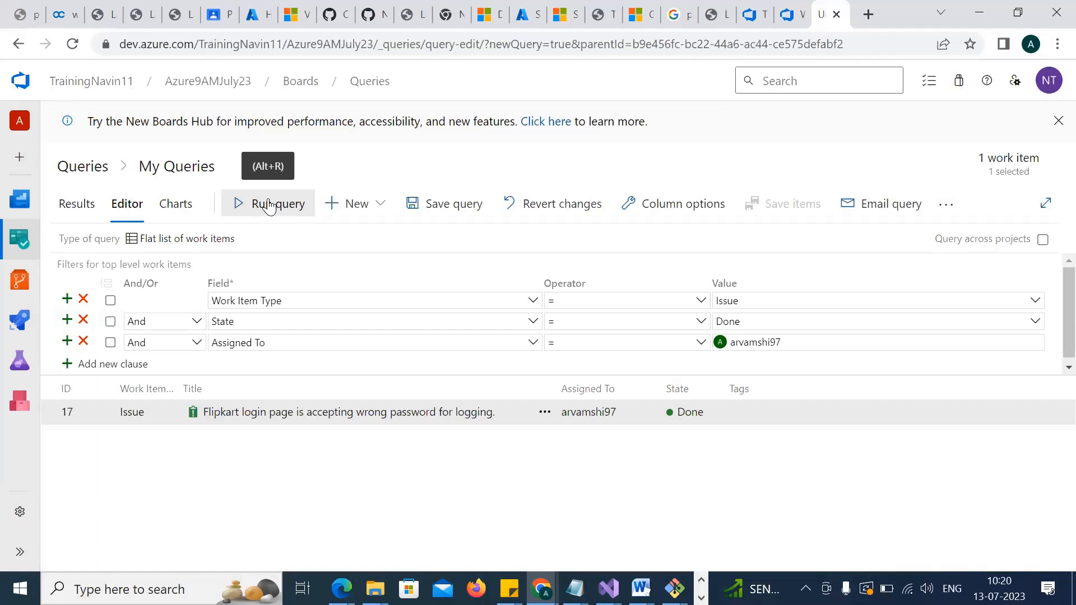
Add a fourth And clause to the query using the Closed Date field
{"action": "left_click", "coordinate": [92, 364]}
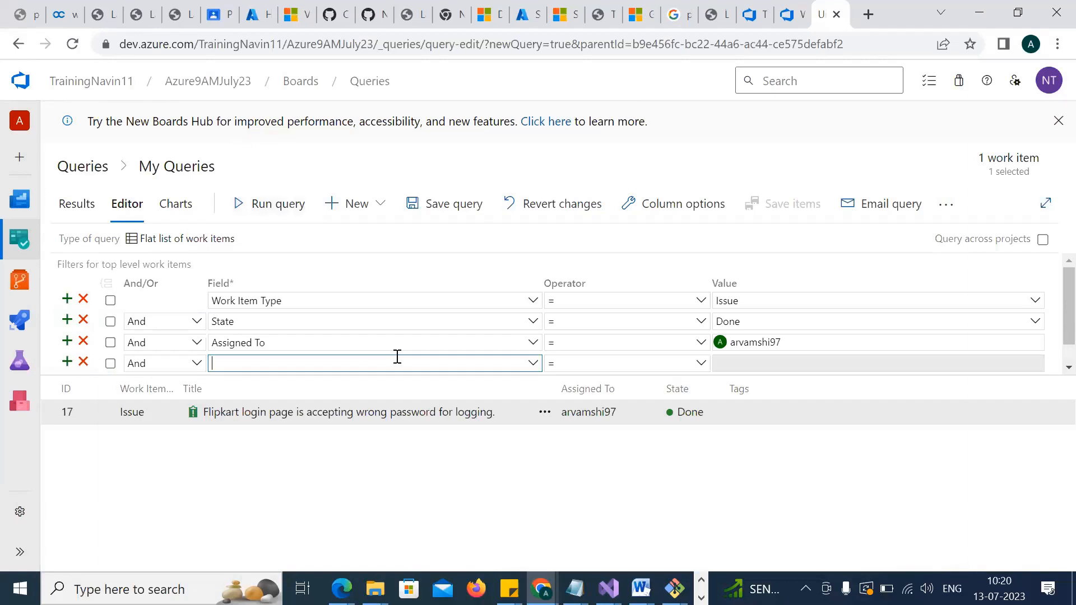
{"action": "left_click", "coordinate": [532, 363]}
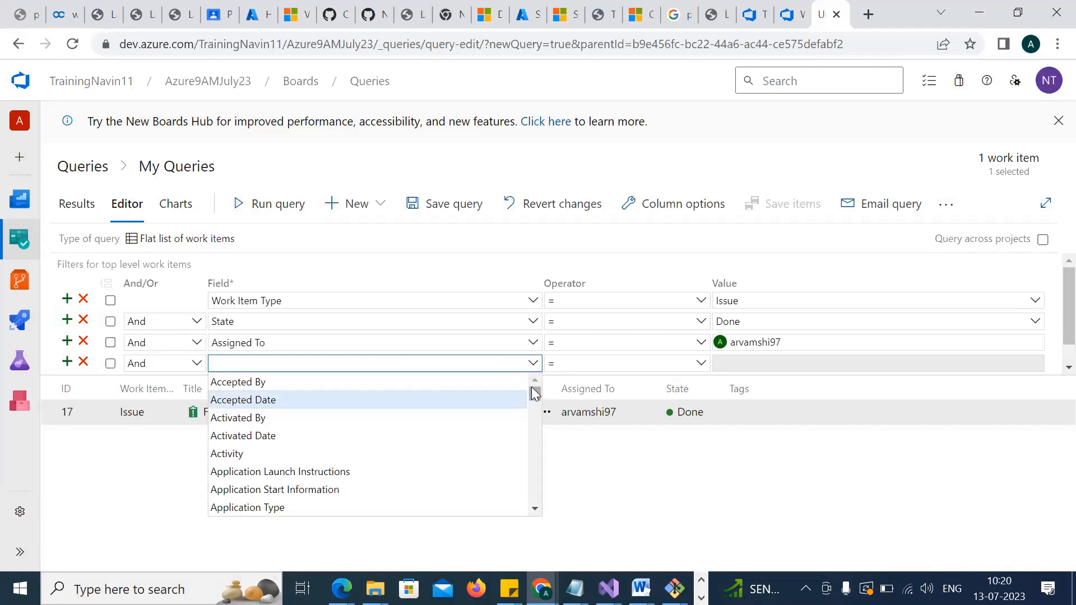
{"action": "left_click_drag", "start_coordinate": [535, 394], "coordinate": [535, 427]}
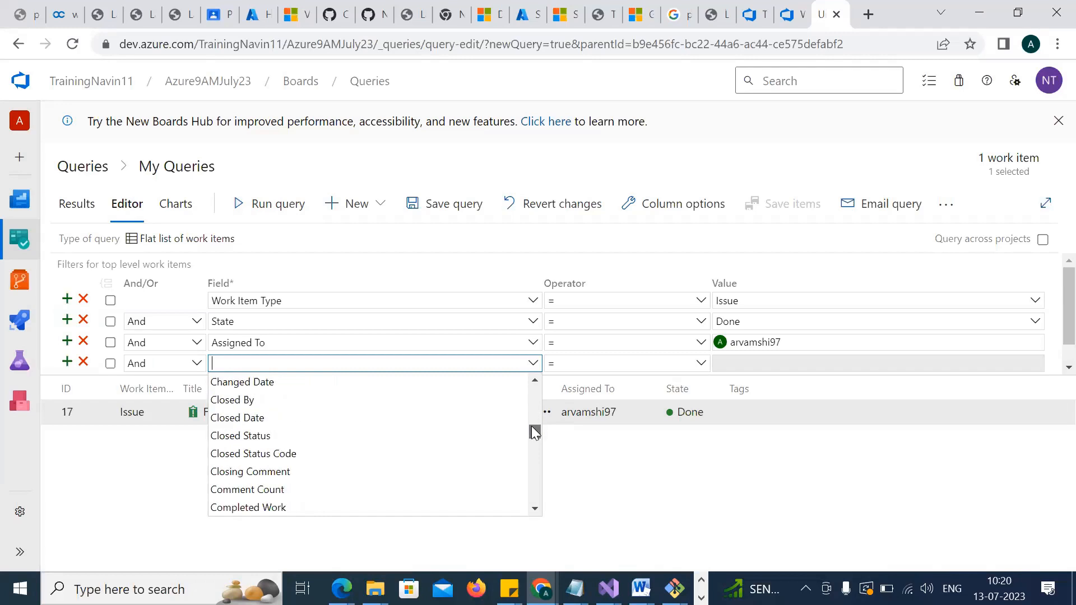
{"action": "left_click", "coordinate": [274, 418]}
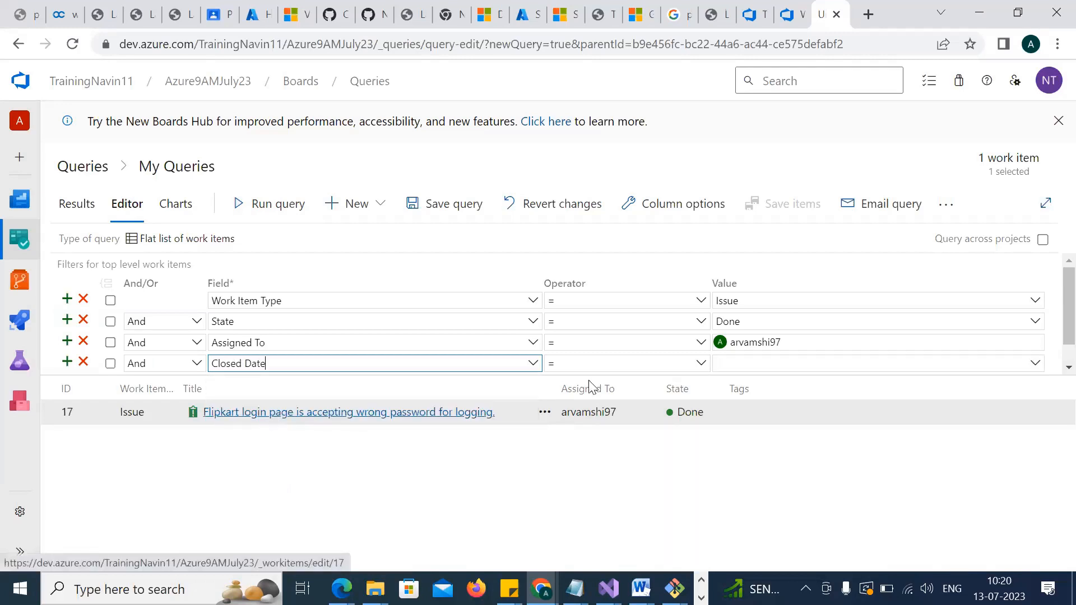
{"action": "left_click", "coordinate": [750, 370]}
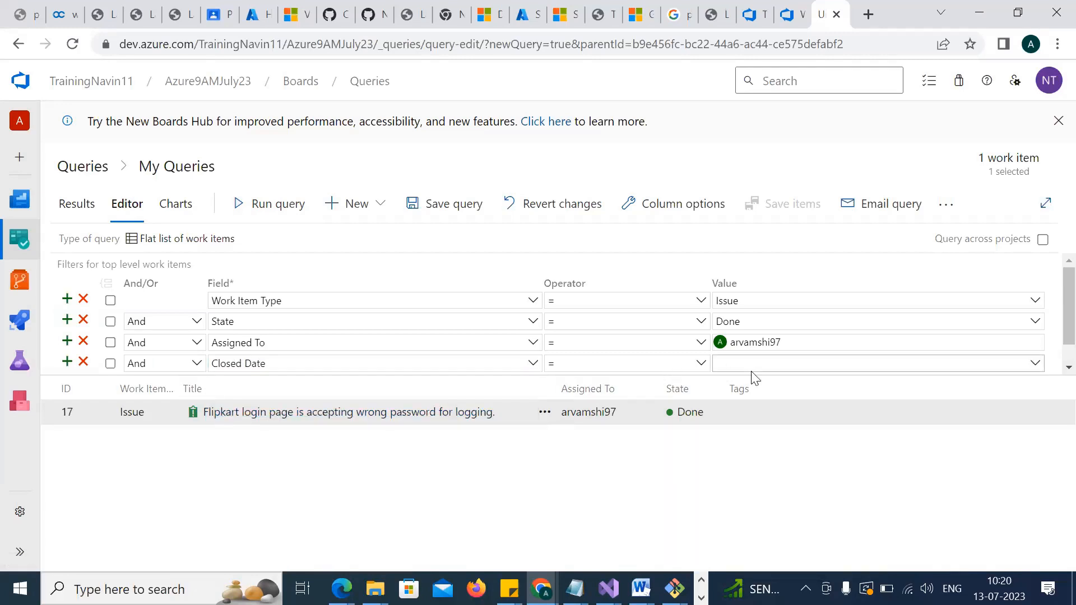
{"action": "left_click", "coordinate": [701, 363]}
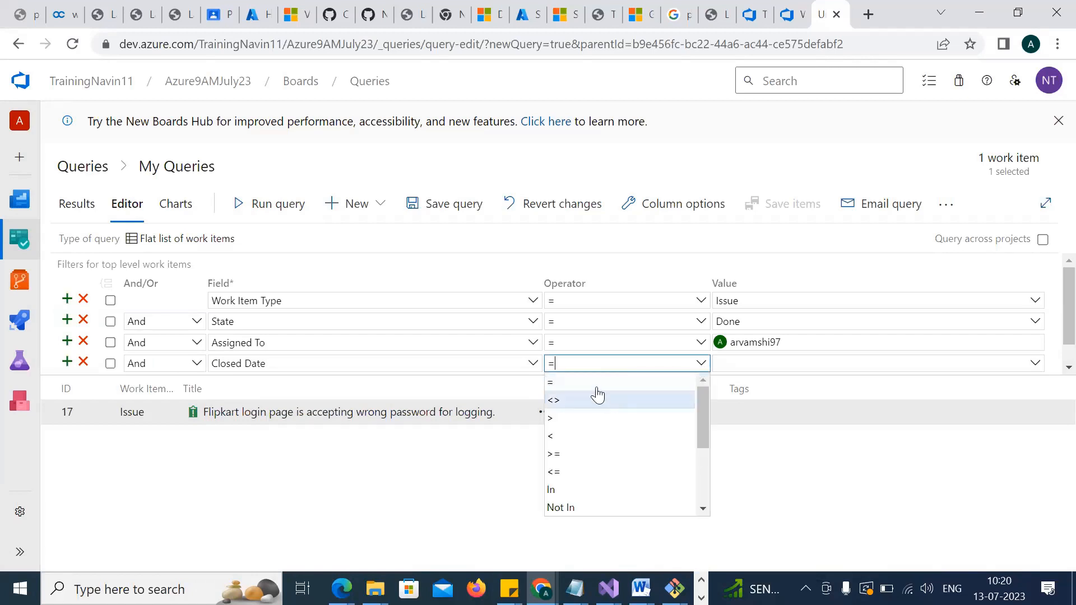
{"action": "left_click", "coordinate": [557, 436]}
{"action": "left_click", "coordinate": [1035, 364]}
{"action": "left_click", "coordinate": [825, 376]}
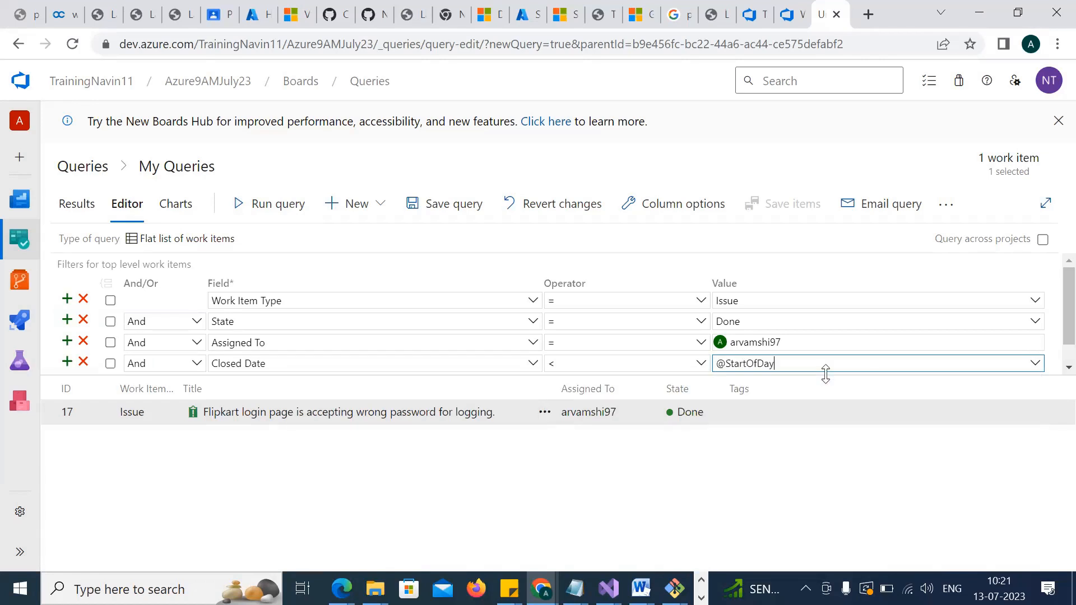
{"action": "left_click", "coordinate": [1034, 364]}
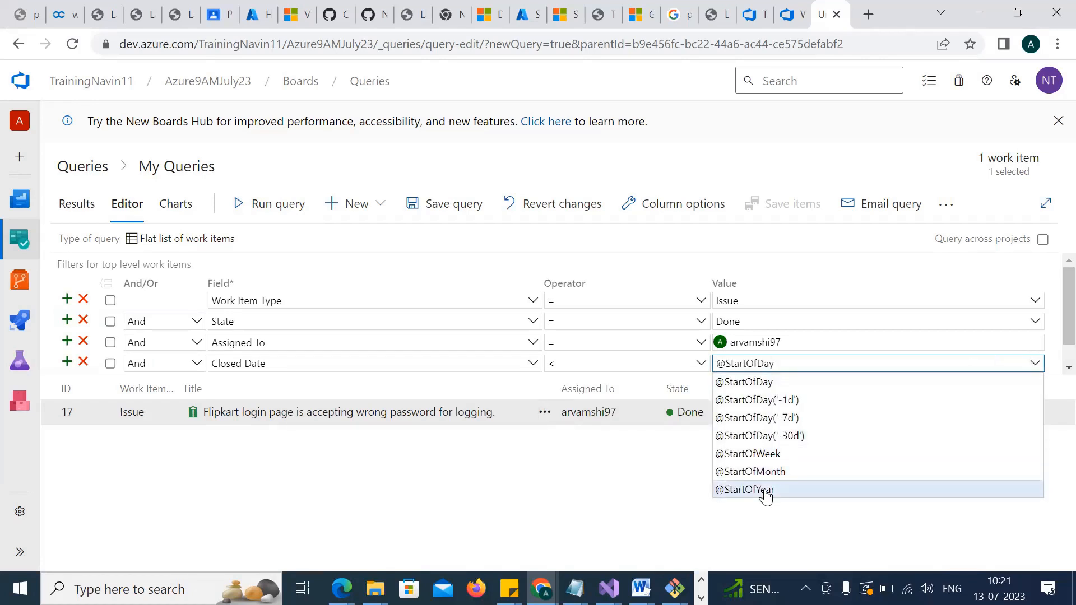
{"action": "left_click", "coordinate": [760, 383]}
{"action": "left_click", "coordinate": [264, 207]}
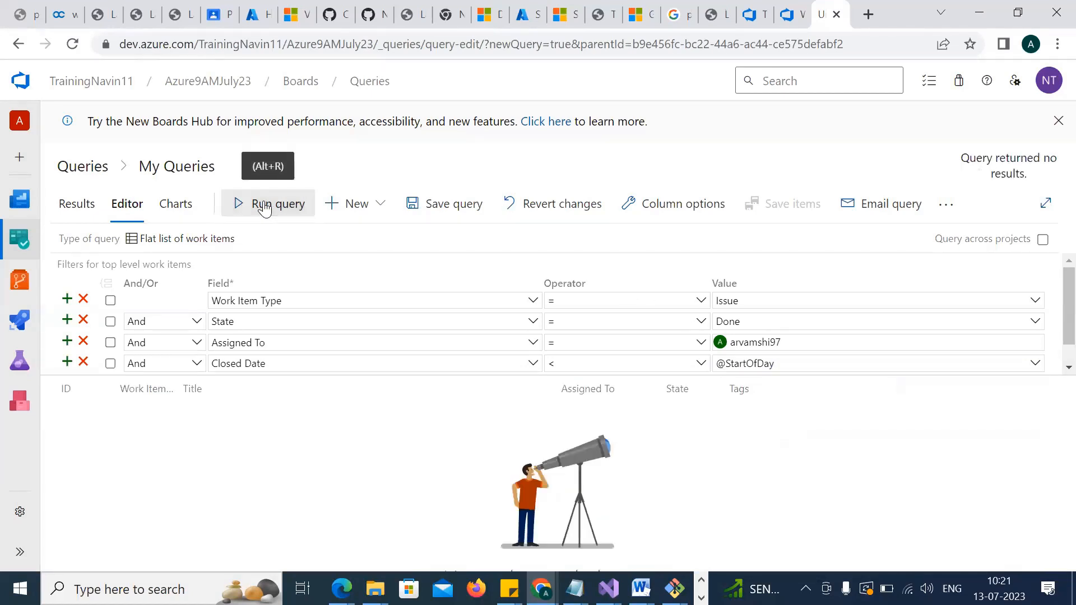
Change the field of the query's Closed Date clause to History
{"action": "left_click", "coordinate": [1042, 366]}
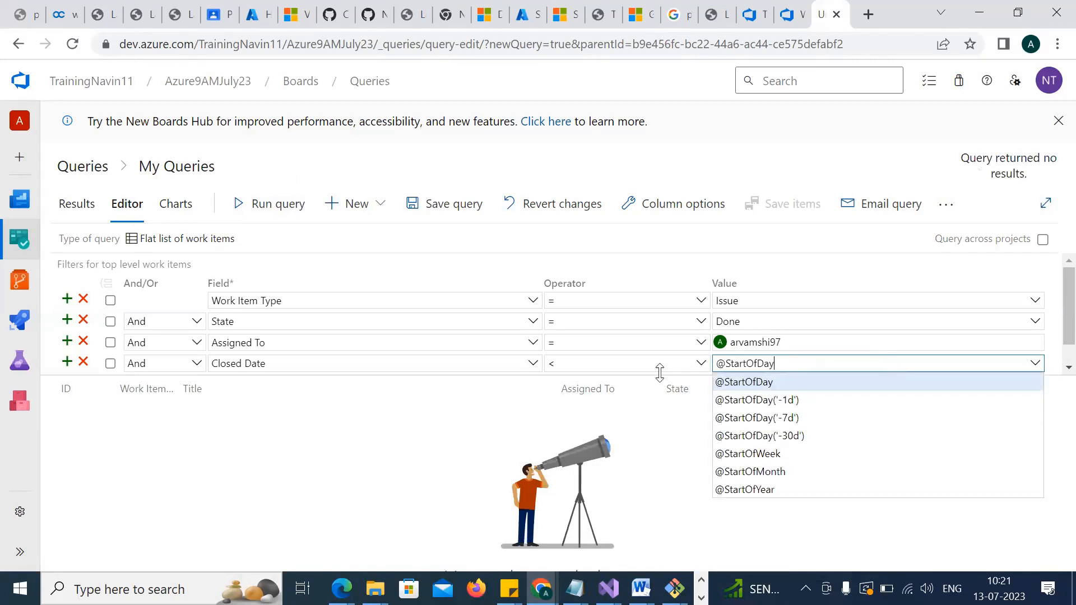
{"action": "left_click", "coordinate": [532, 365]}
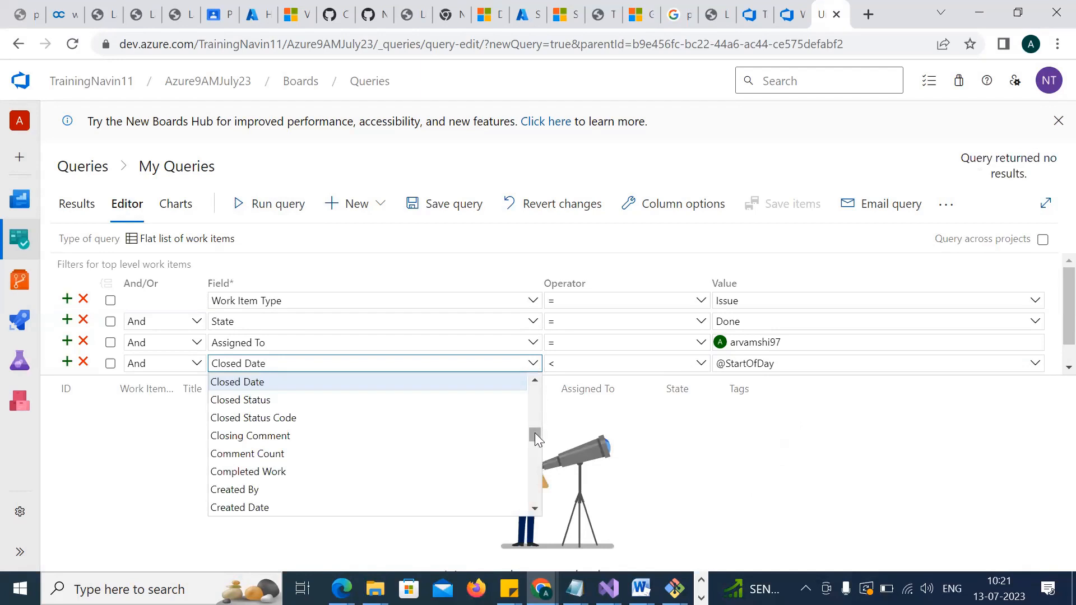
{"action": "left_click", "coordinate": [217, 491]}
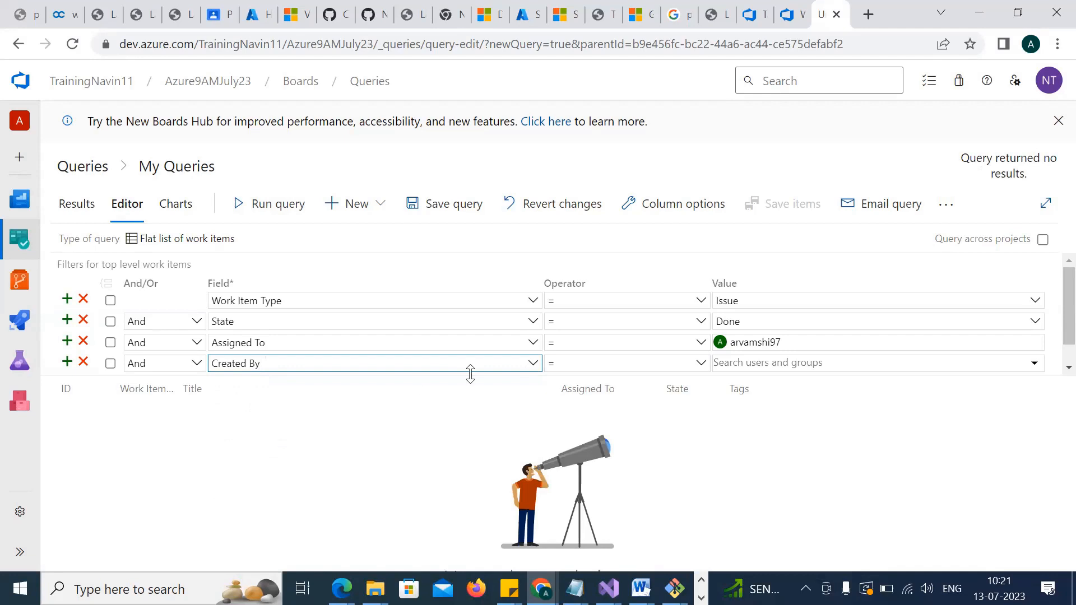
{"action": "left_click", "coordinate": [533, 363]}
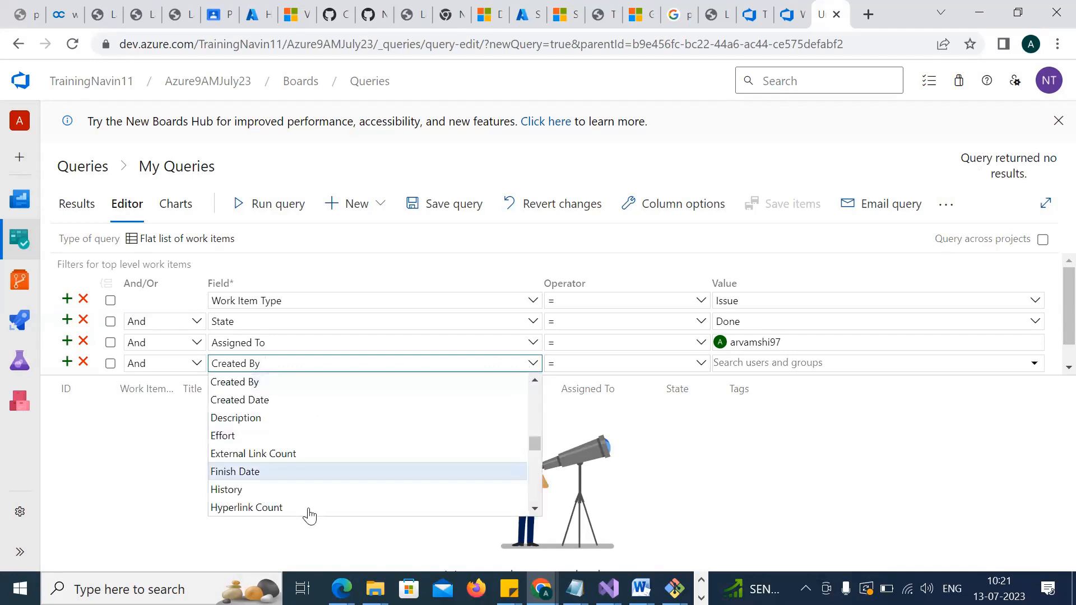
{"action": "scroll", "coordinate": [531, 443], "scroll_direction": "up", "scroll_amount": 4}
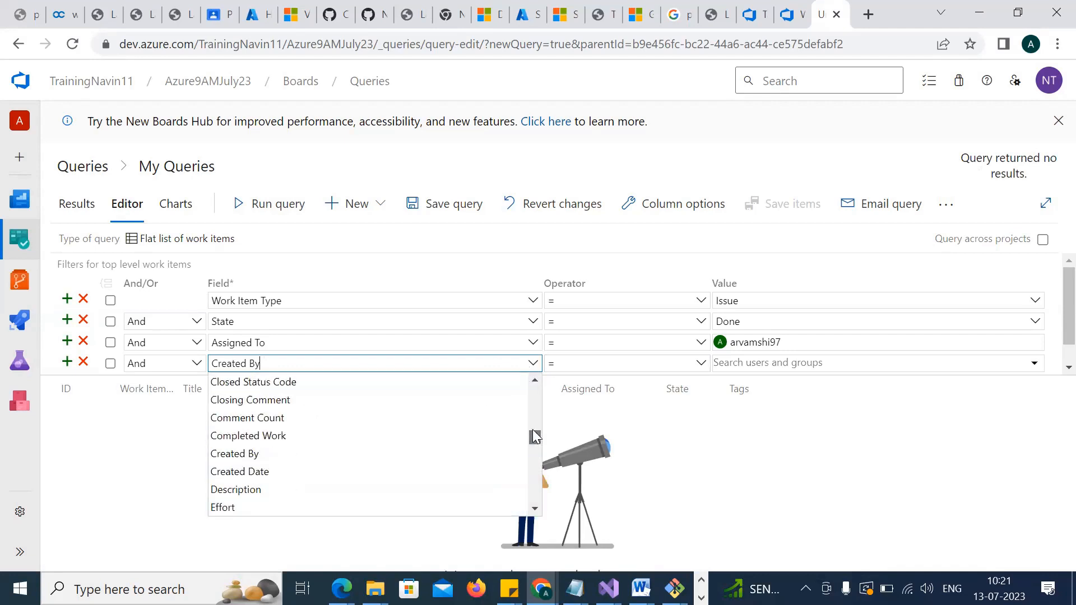
{"action": "scroll", "coordinate": [533, 440], "scroll_direction": "down", "scroll_amount": 5}
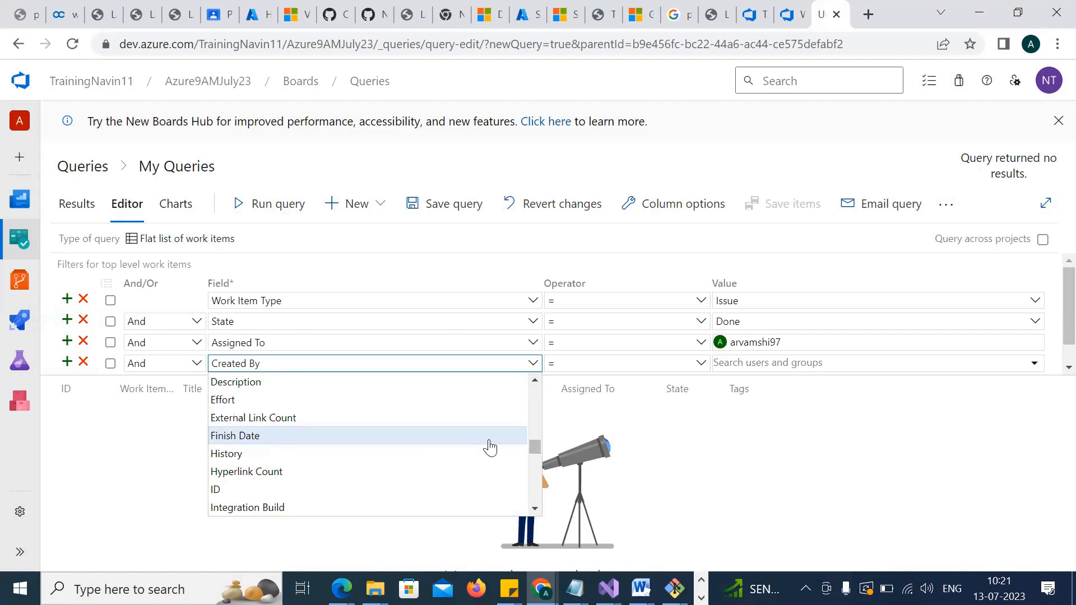
{"action": "left_click", "coordinate": [370, 455]}
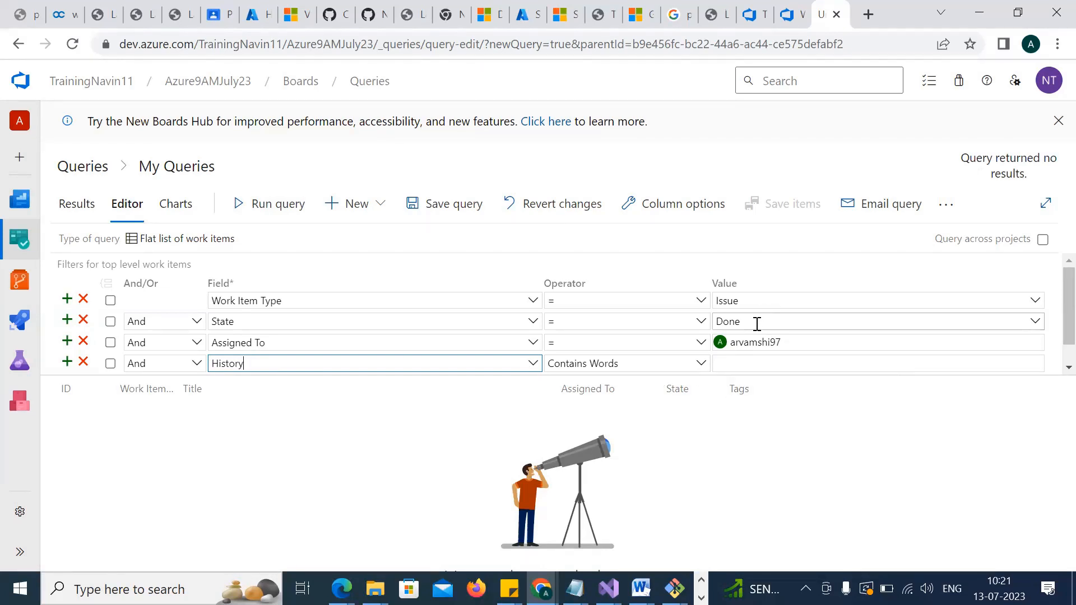
Enter "started" as the History clause's Contains Words value and run the query
{"action": "left_click", "coordinate": [749, 365]}
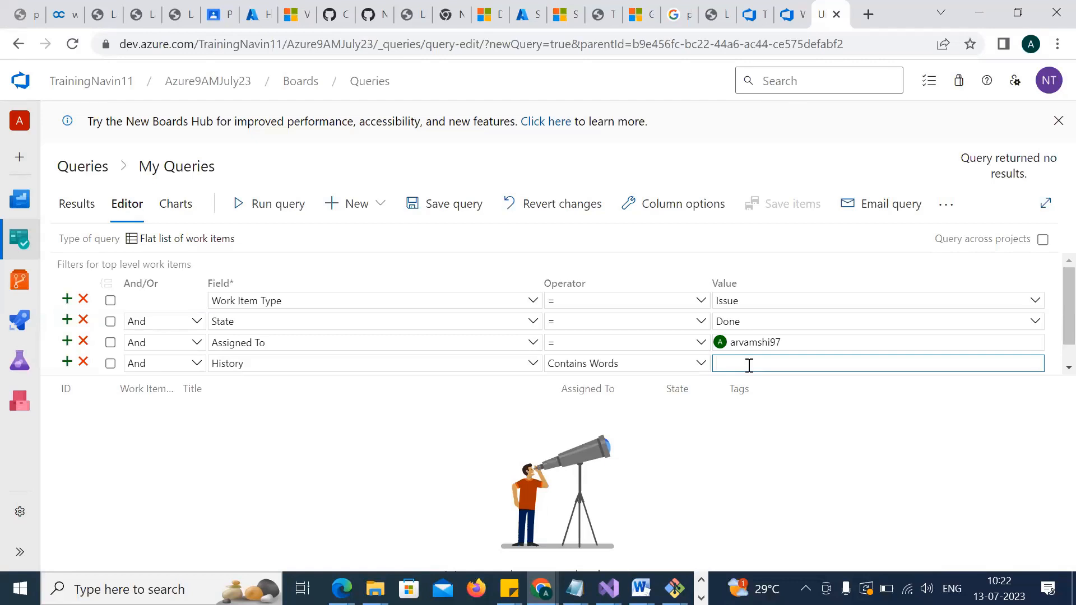
{"action": "type", "text": "started"}
{"action": "left_click", "coordinate": [270, 205]}
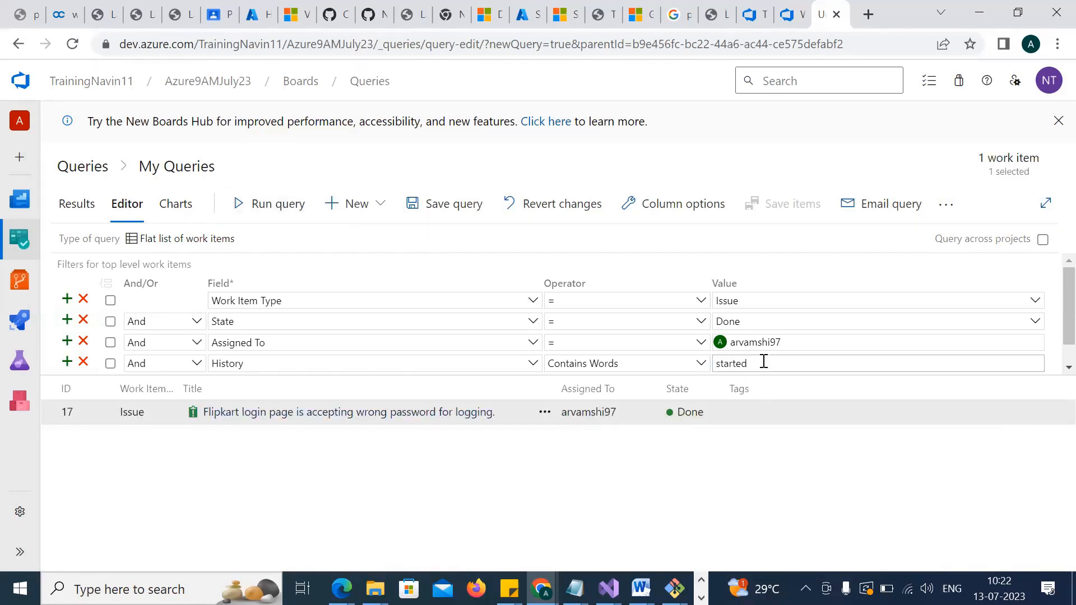
Replace the History clause's value with "facebook" and run the query
{"action": "left_click_drag", "start_coordinate": [764, 363], "coordinate": [628, 359]}
{"action": "type", "text": "facebook"}
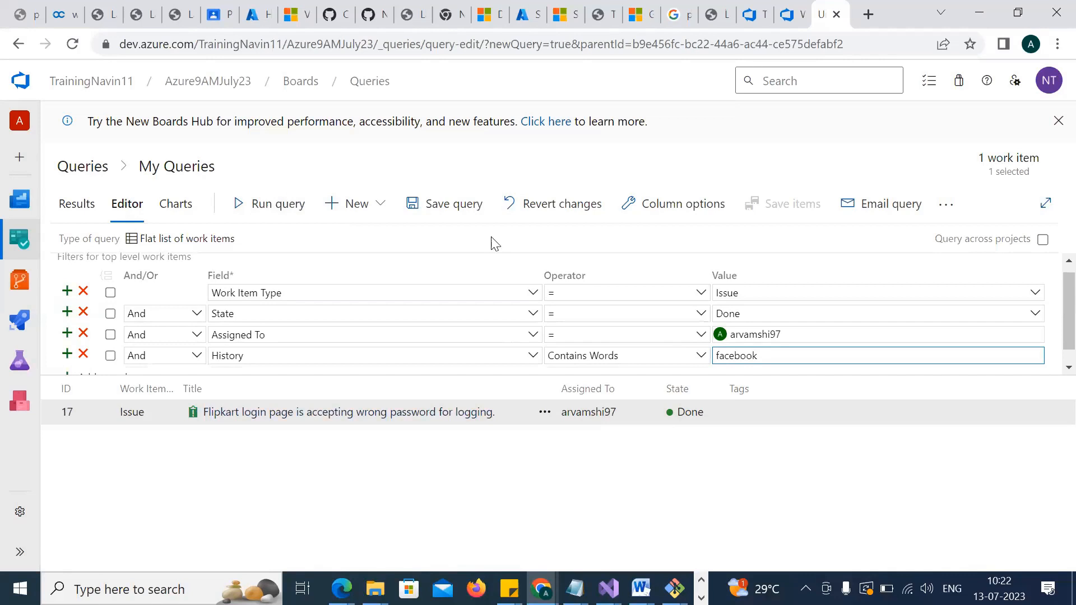
{"action": "left_click", "coordinate": [287, 211]}
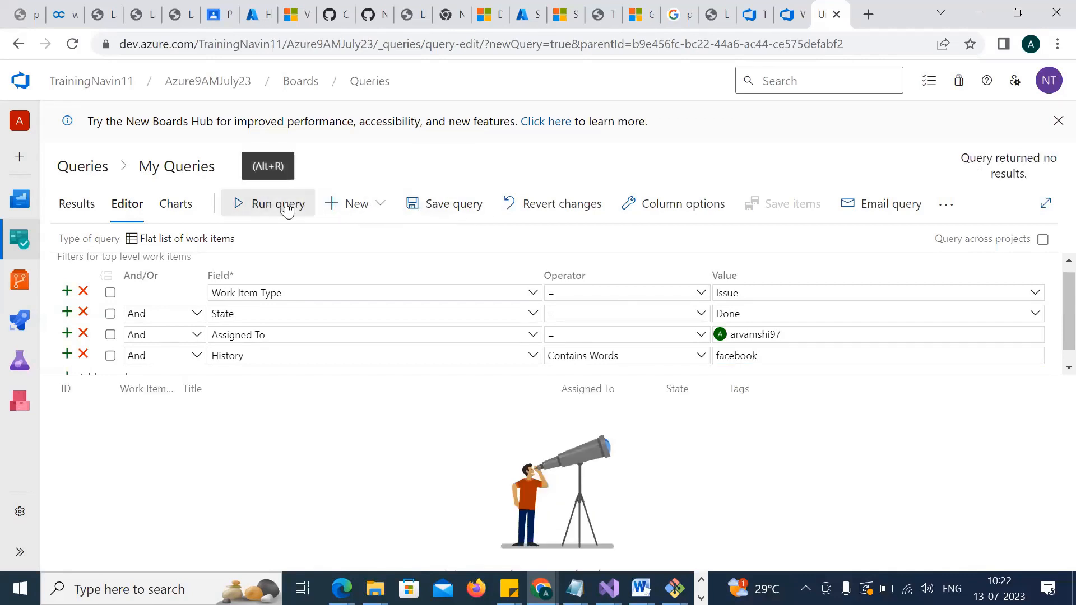
Set the History clause's value back to "started" and rerun the query
{"action": "left_click_drag", "start_coordinate": [774, 361], "coordinate": [694, 367]}
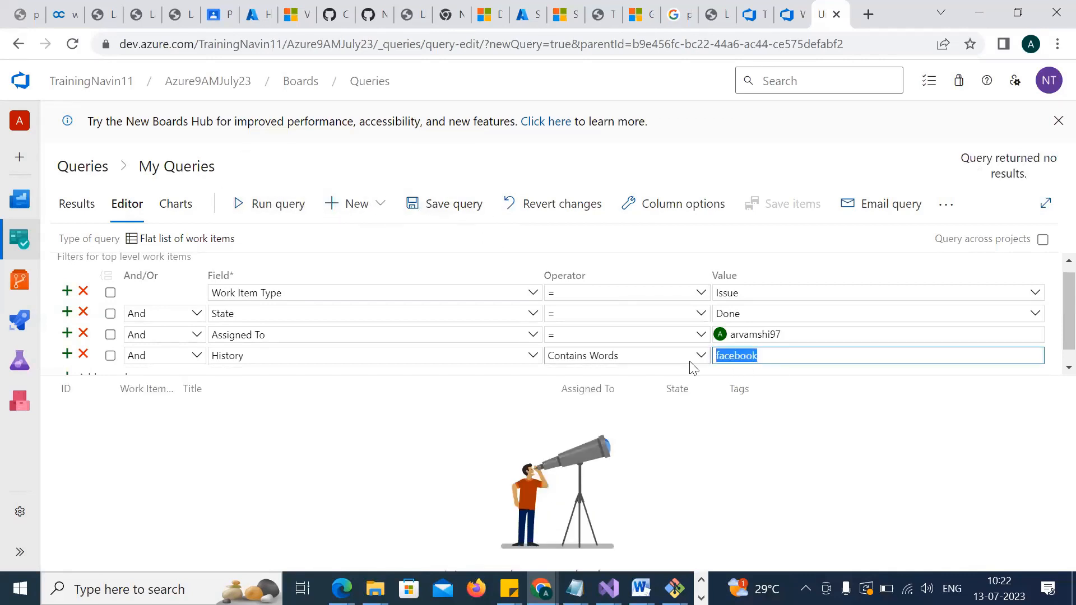
{"action": "type", "text": "started"}
{"action": "left_click", "coordinate": [264, 213]}
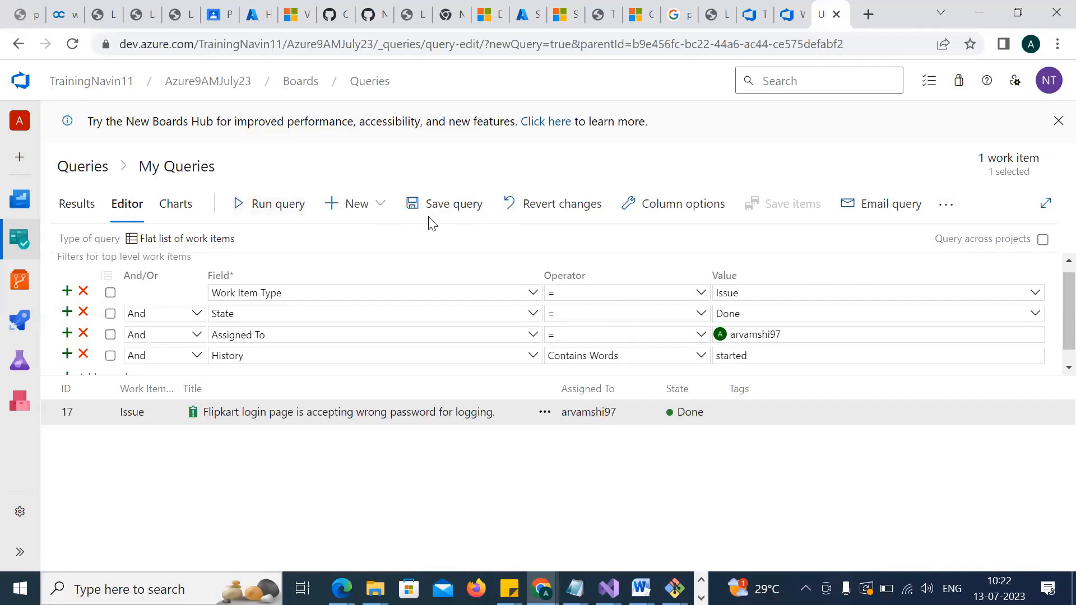
Save the query in My Queries, named with the assignee's first name followed by DoneIssue, and open it from the list of all queries
{"action": "left_click", "coordinate": [441, 221]}
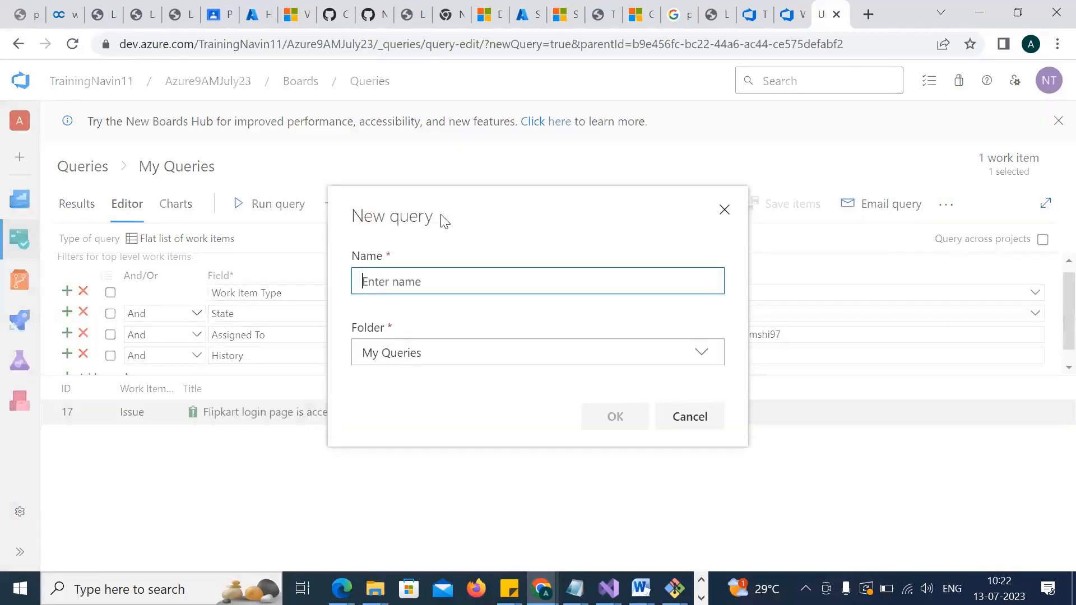
{"action": "type", "text": "Vamsi"}
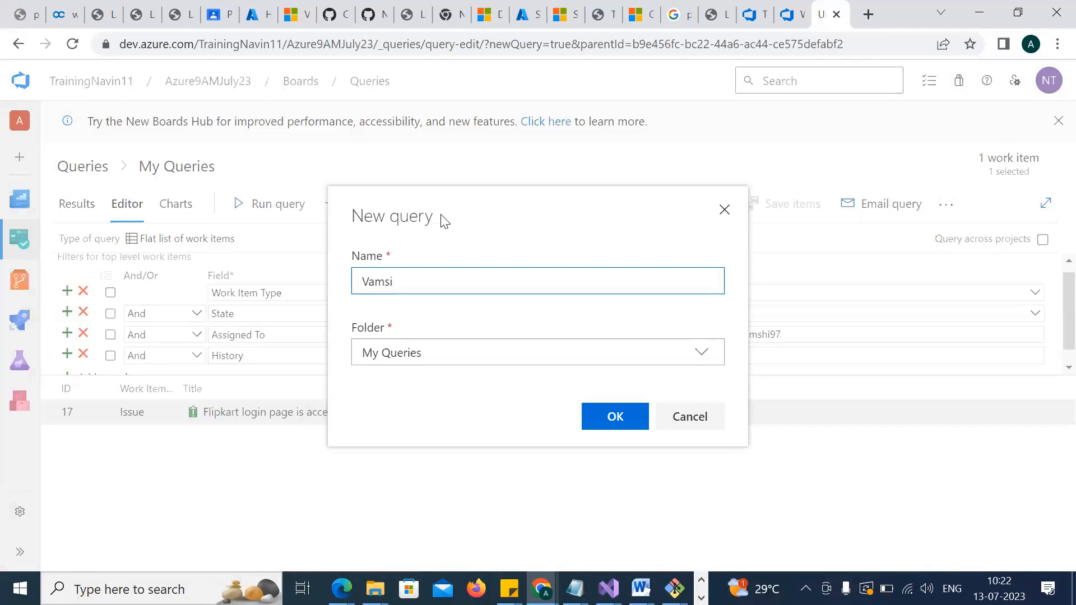
{"action": "type", "text": "DoneIssue"}
{"action": "left_click", "coordinate": [626, 418]}
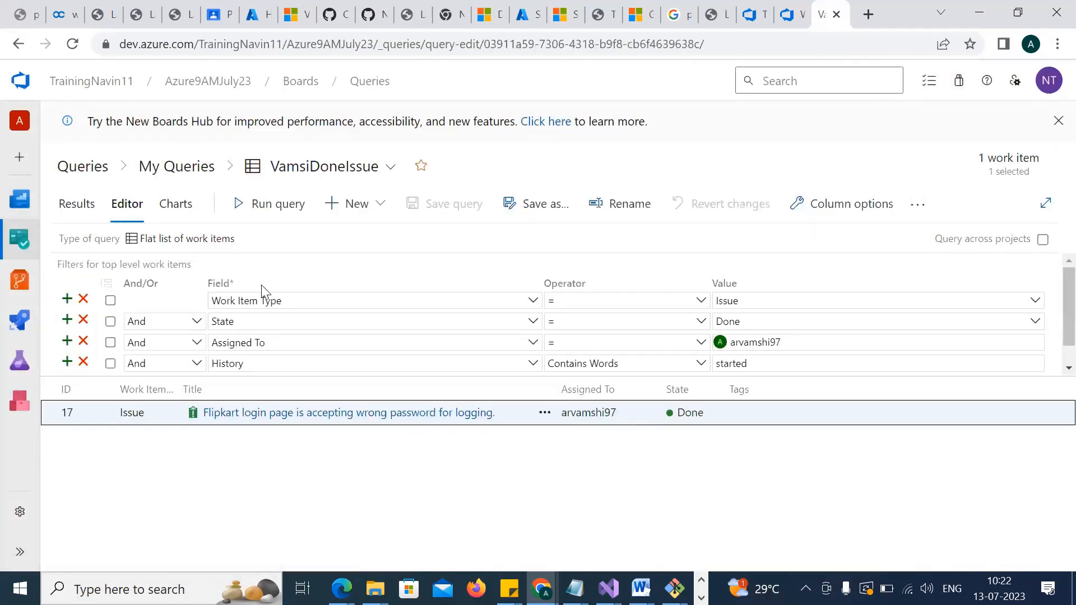
{"action": "left_click", "coordinate": [81, 167]}
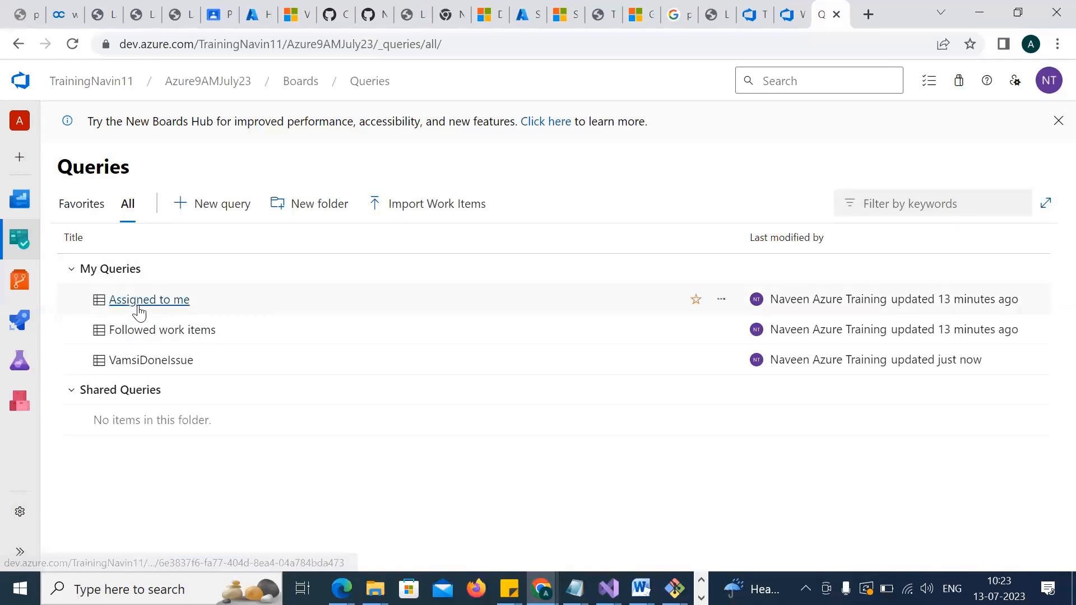
{"action": "left_click", "coordinate": [149, 362]}
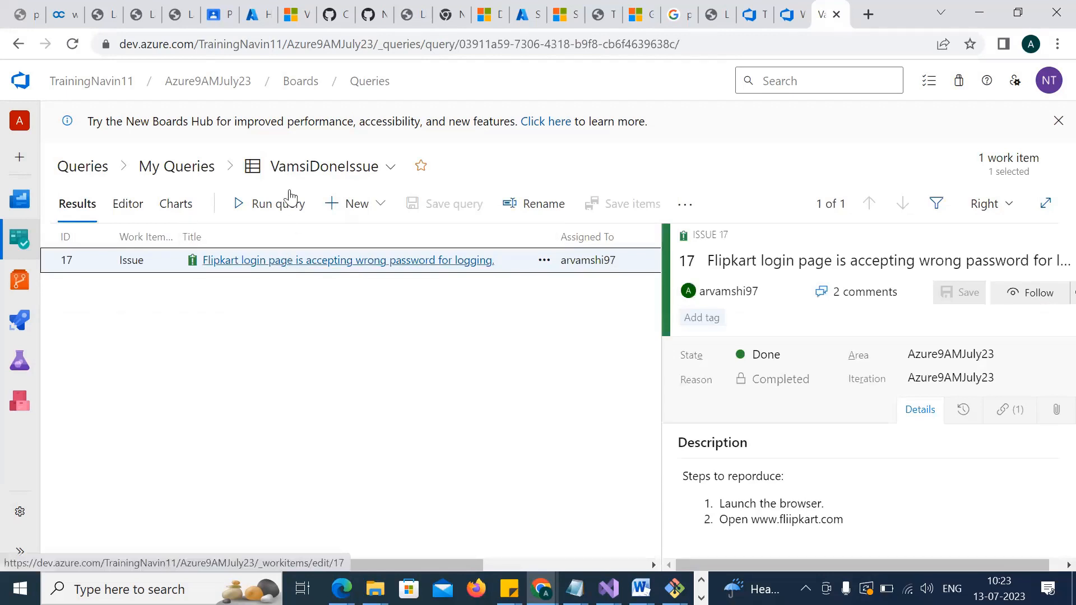
Go back to the organization's projects, reopen Azure9AMJuly23 and review its list of work items
{"action": "left_click", "coordinate": [113, 89]}
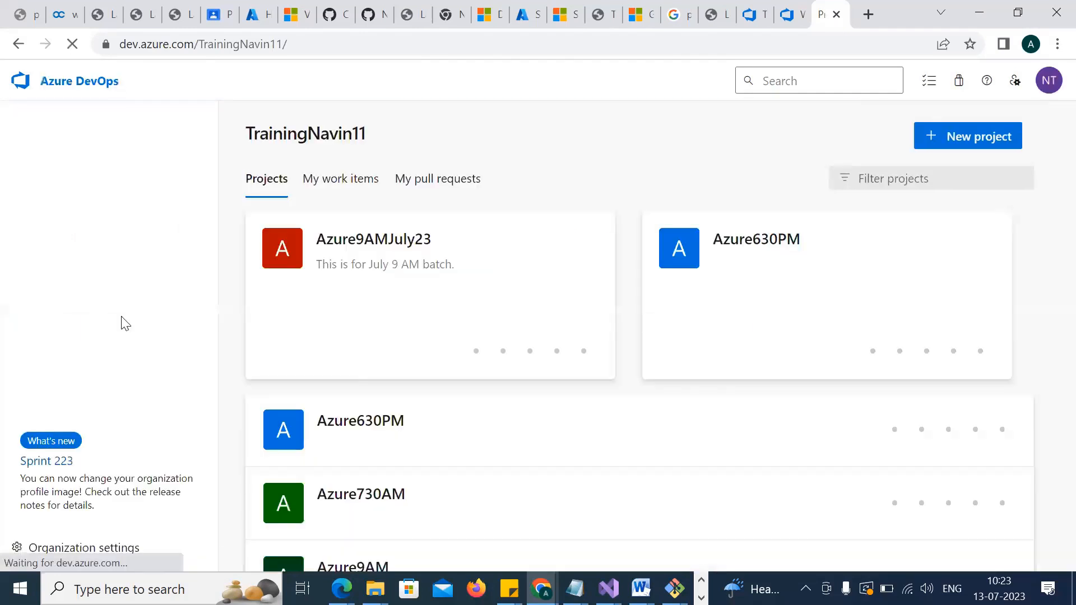
{"action": "left_click", "coordinate": [321, 240]}
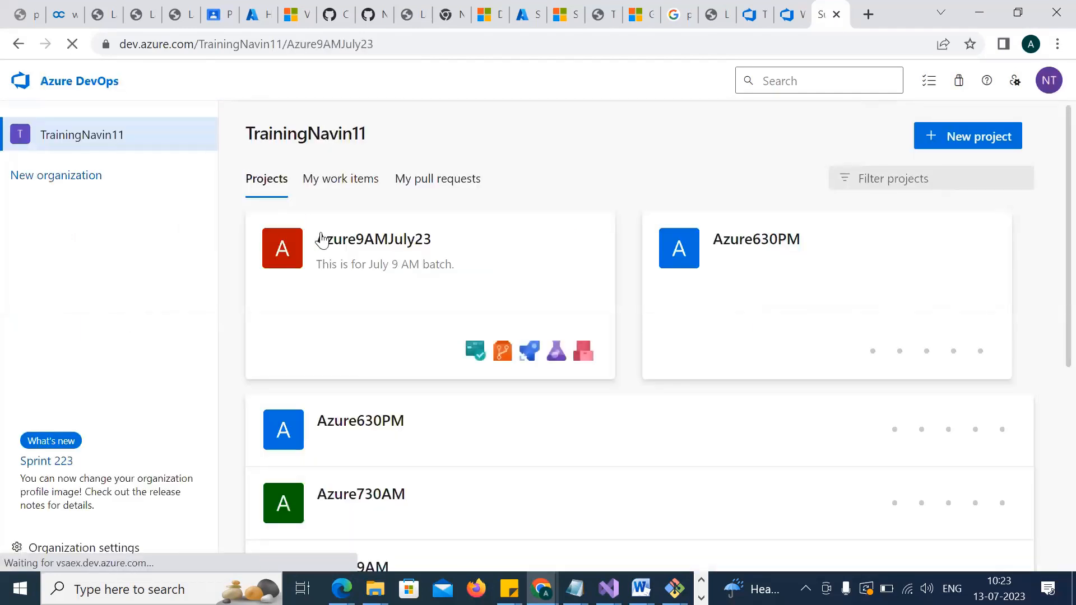
{"action": "mouse_move", "coordinate": [39, 242]}
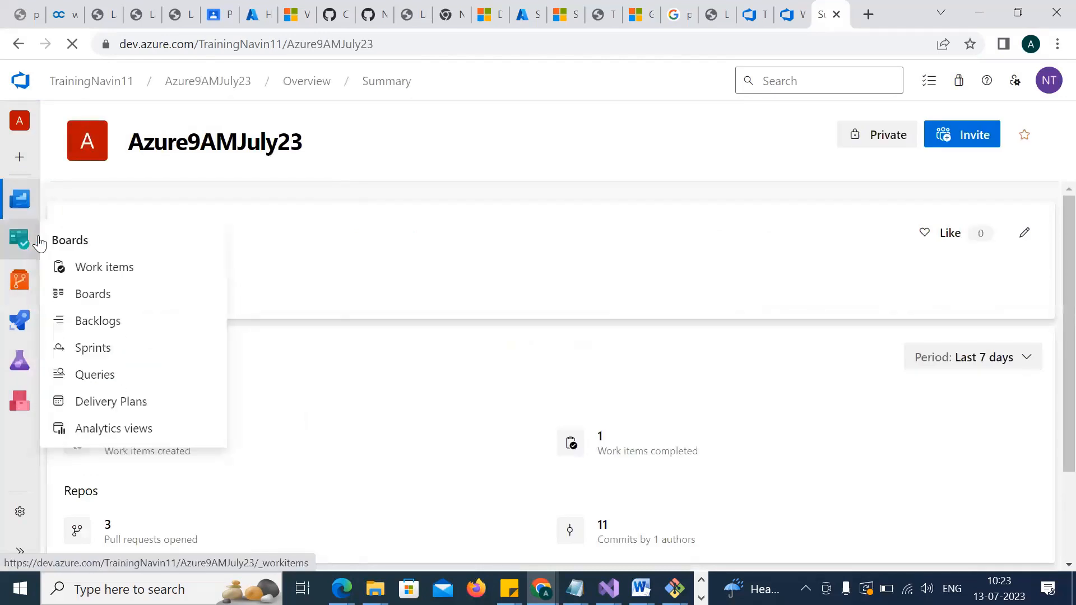
{"action": "left_click", "coordinate": [103, 272]}
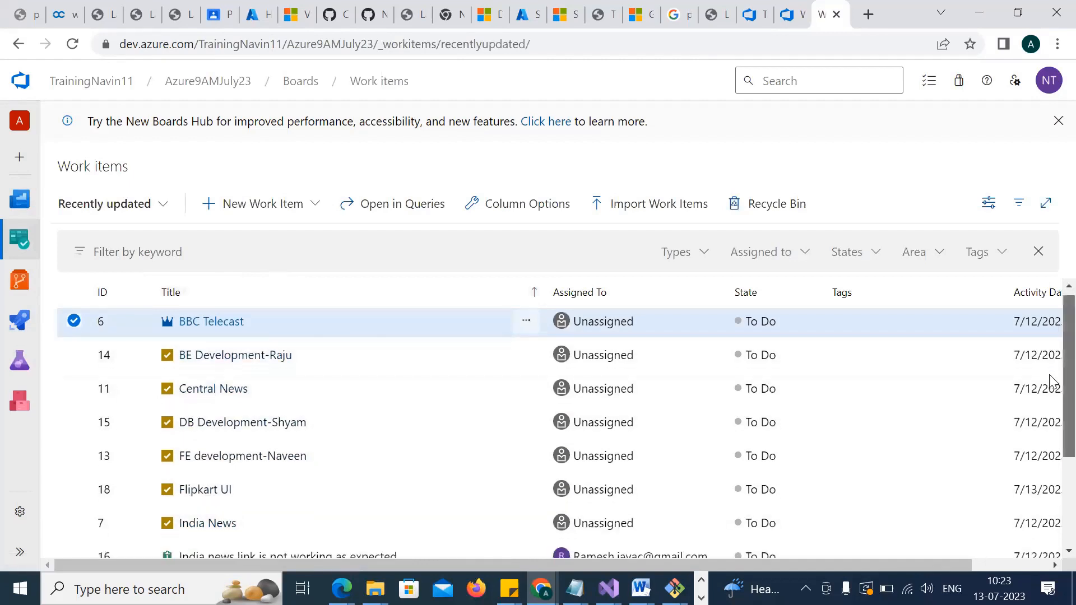
{"action": "scroll", "coordinate": [1052, 380], "scroll_direction": "down", "scroll_amount": 3}
{"action": "scroll", "coordinate": [1051, 393], "scroll_direction": "up", "scroll_amount": 3}
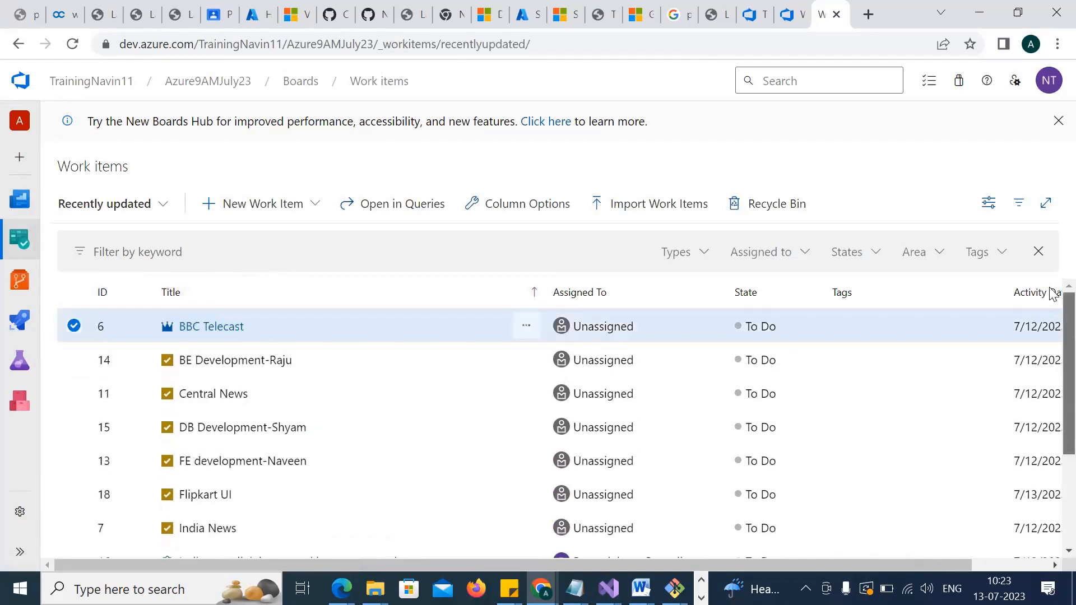
Review the project's work items list, then search the project for 17 and 16
{"action": "scroll", "coordinate": [1053, 426], "scroll_direction": "down", "scroll_amount": 3}
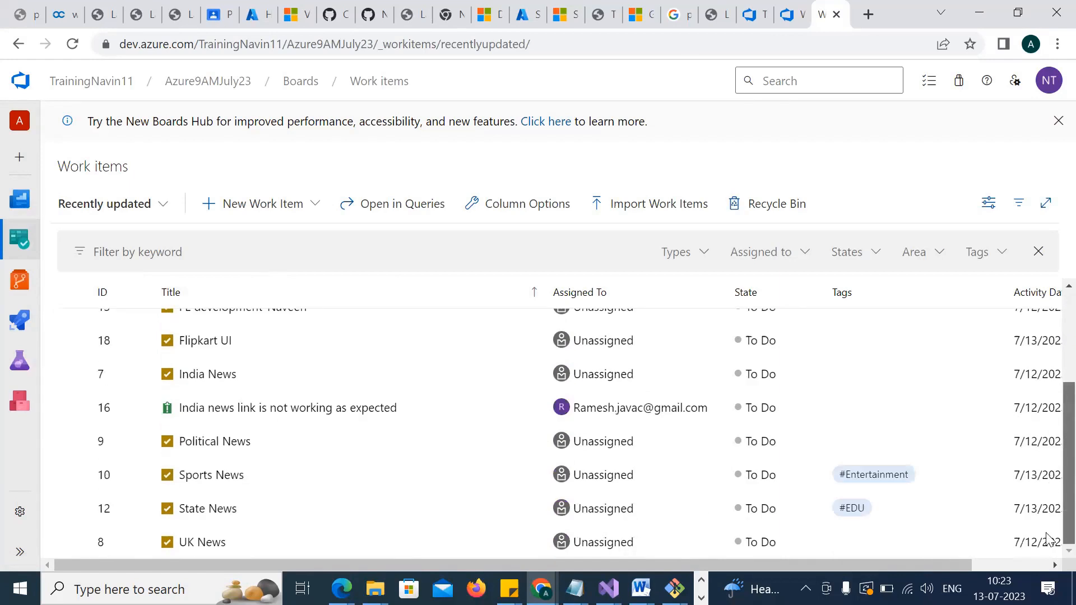
{"action": "scroll", "coordinate": [1053, 443], "scroll_direction": "up", "scroll_amount": 4}
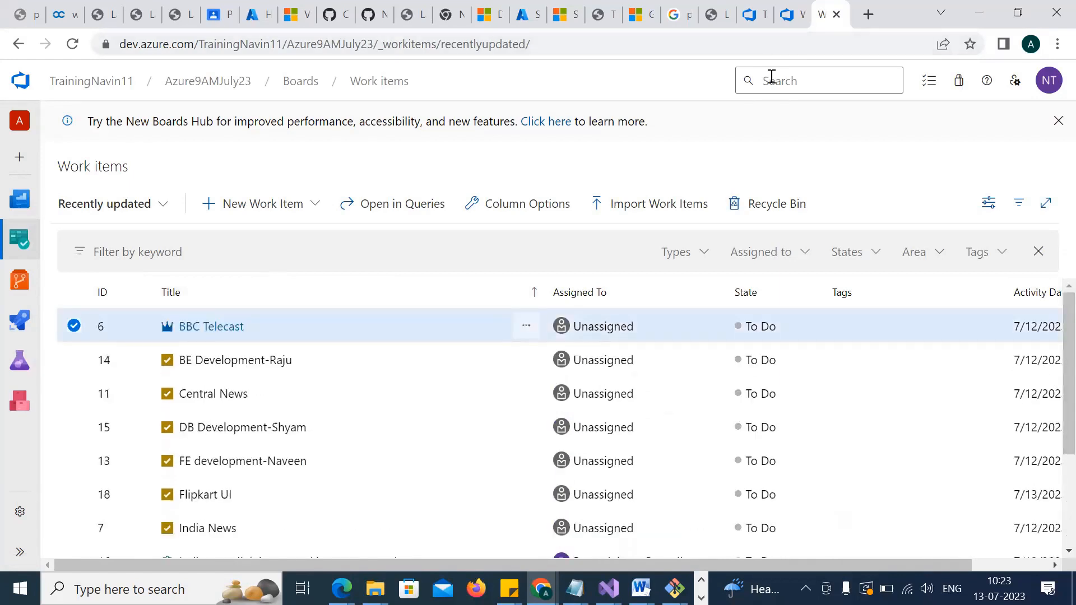
{"action": "left_click", "coordinate": [772, 77]}
{"action": "type", "text": "17"}
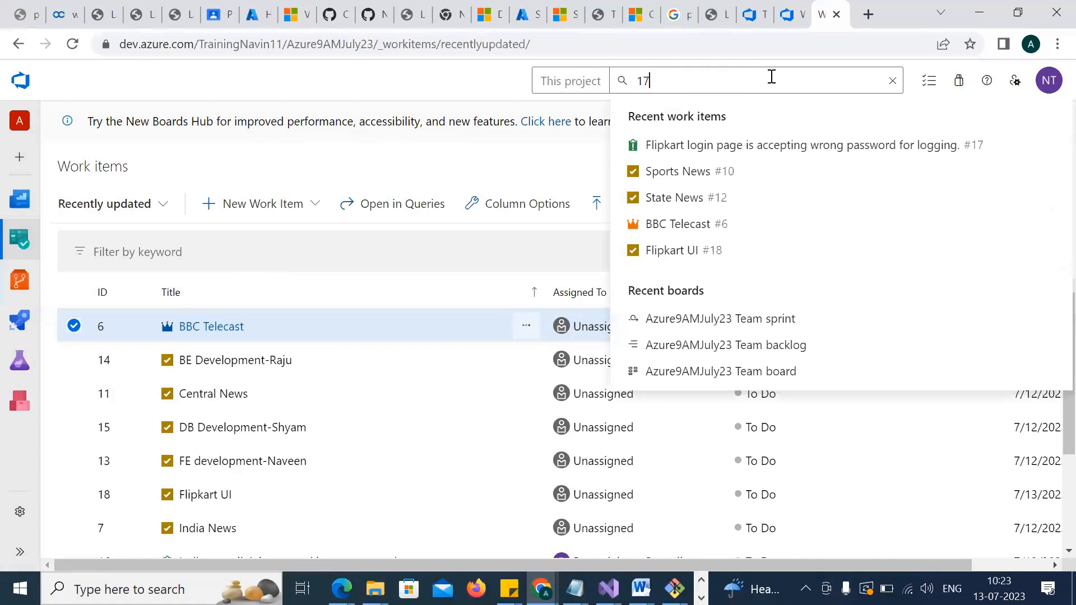
{"action": "key", "text": "BackSpace"}
{"action": "type", "text": "6"}
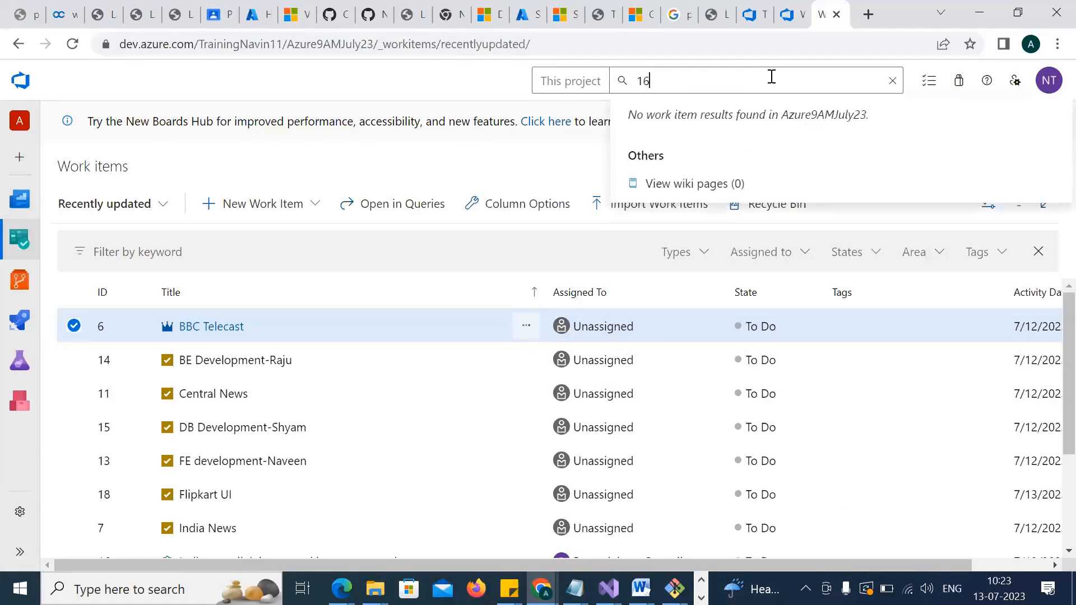
{"action": "key", "text": "BackSpace"}
{"action": "type", "text": "7"}
{"action": "key", "text": "BackSpace"}
Open the saved DoneIssue query from the queries list and search the project for its issue number, 17
{"action": "mouse_move", "coordinate": [24, 251]}
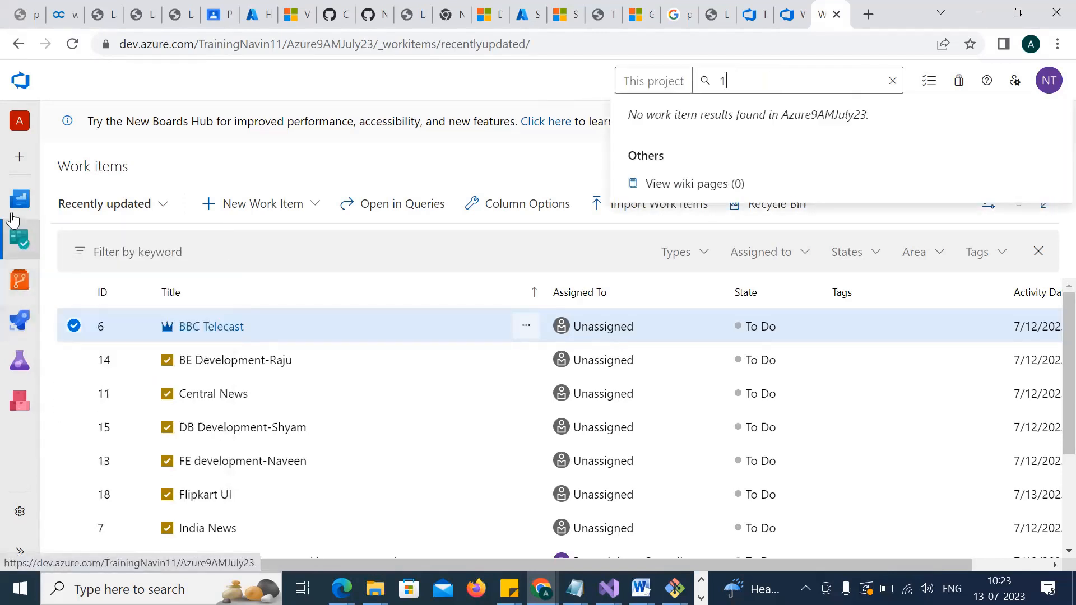
{"action": "left_click", "coordinate": [106, 382]}
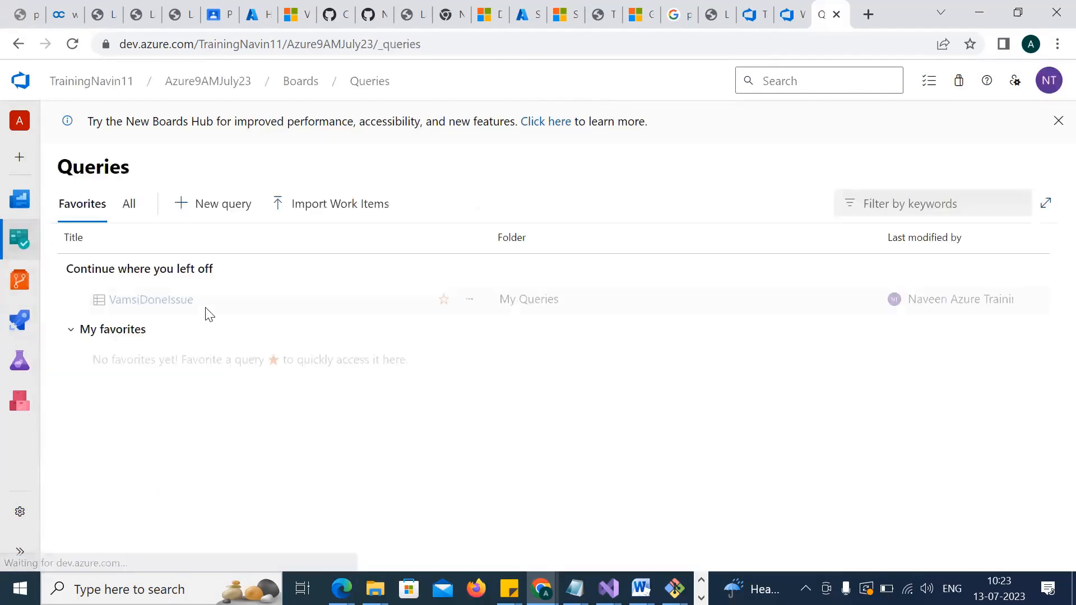
{"action": "left_click", "coordinate": [158, 300]}
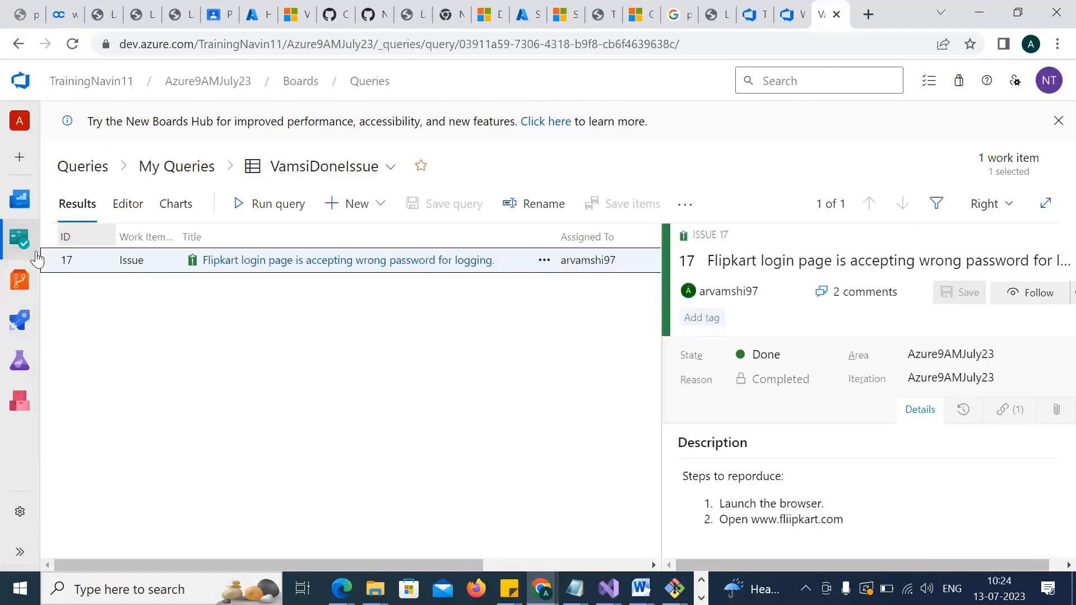
{"action": "left_click", "coordinate": [822, 78]}
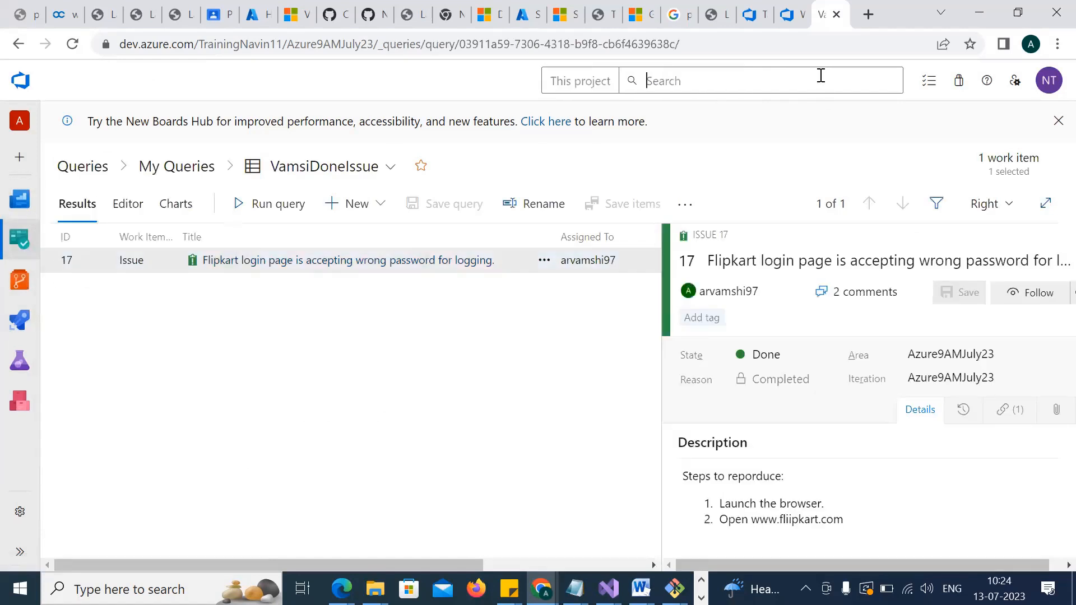
{"action": "type", "text": "17"}
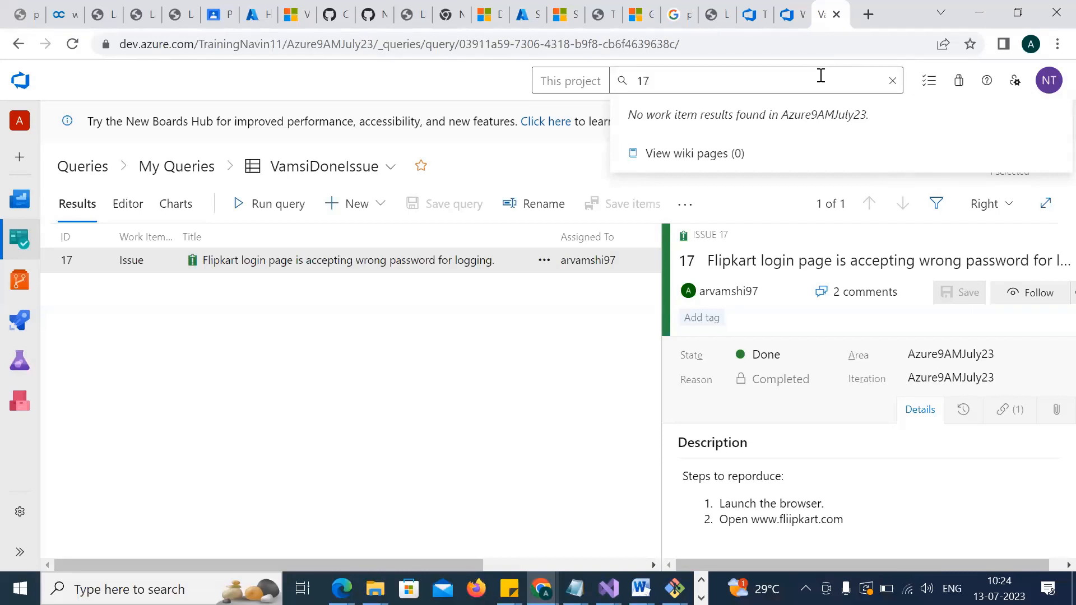
{"action": "key", "text": "BackSpace"}
{"action": "type", "text": "7"}
Switch to the Azure9AM_July notes in Notepad and add the heading "Assignment for the day:" below the QA bug-flow line
{"action": "mouse_move", "coordinate": [573, 588]}
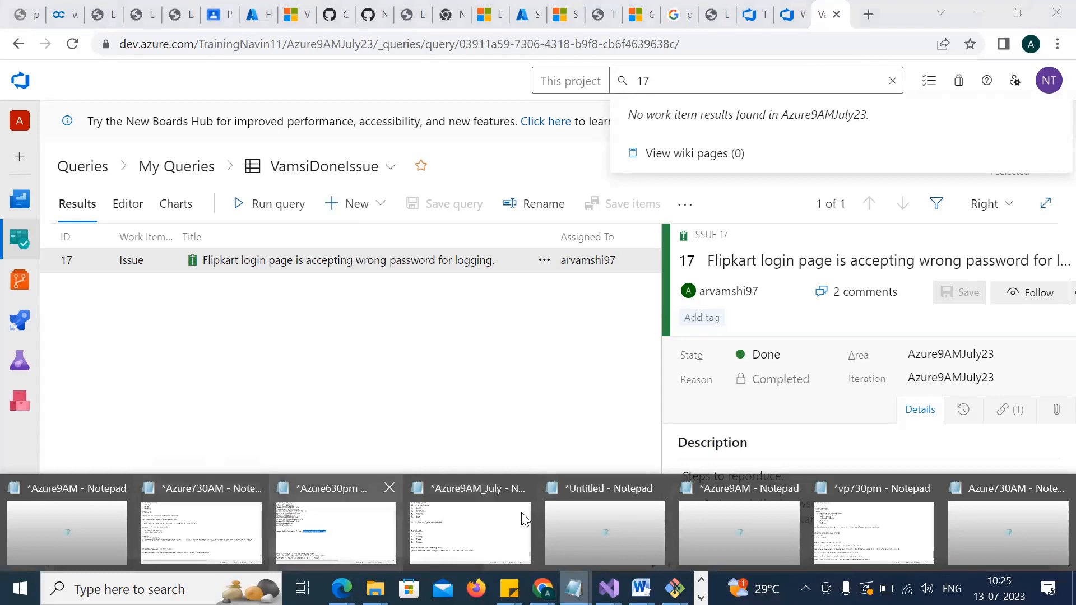
{"action": "left_click", "coordinate": [461, 518]}
{"action": "left_click", "coordinate": [599, 449]}
{"action": "key", "text": "Return"}
{"action": "type", "text": "Assig"}
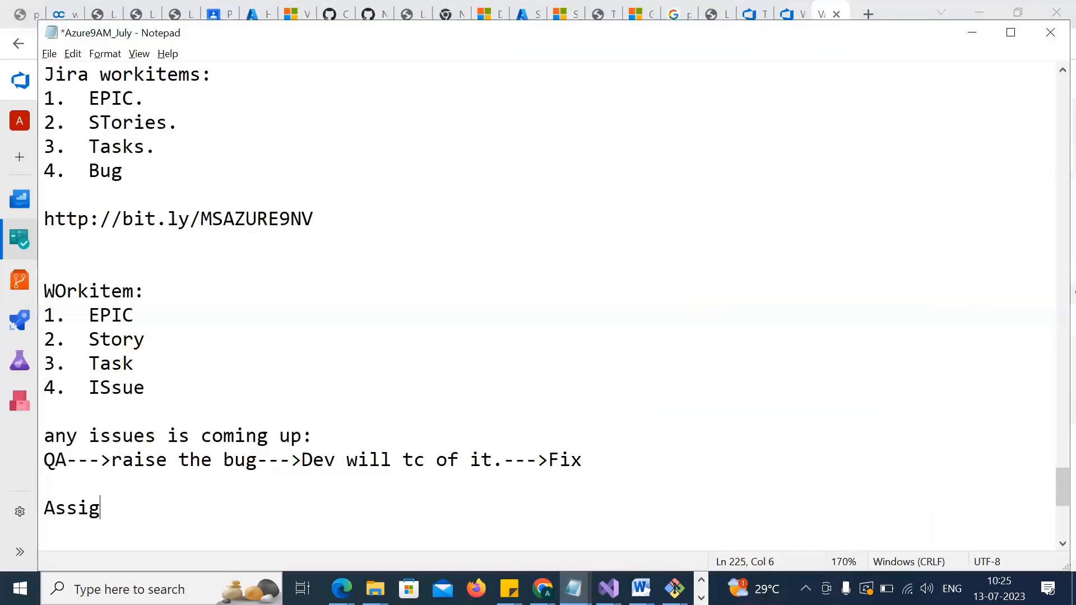
{"action": "type", "text": "nment for the day:"}
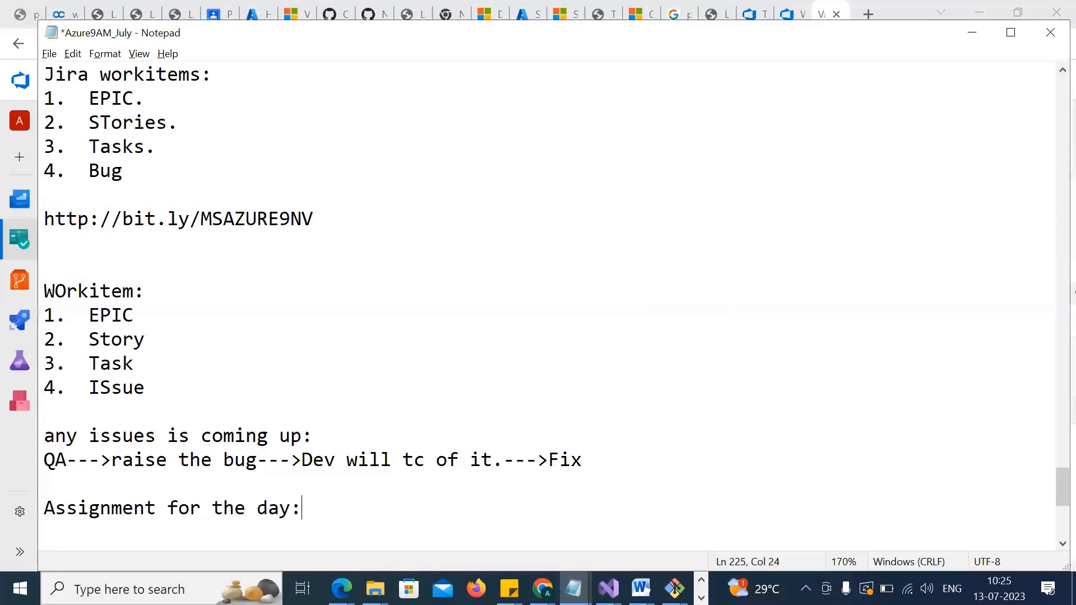
Add assignment item 1 below the heading: "Create few issue and assign to someone."
{"action": "key", "text": "Return"}
{"action": "type", "text": "1.  Create few "}
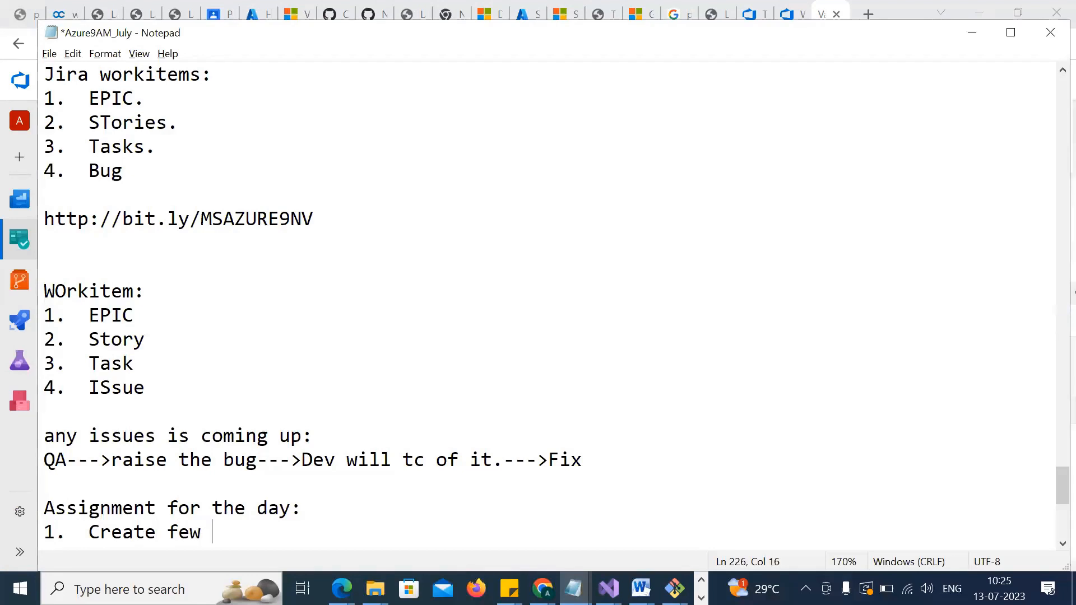
{"action": "type", "text": "issue and assign"}
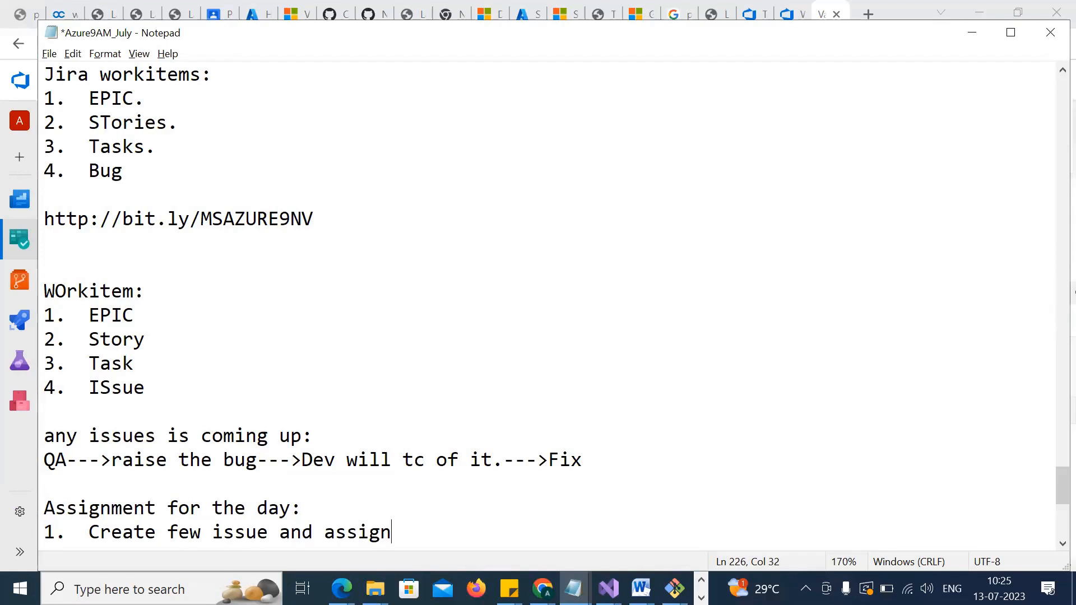
{"action": "type", "text": " to someone."}
{"action": "key", "text": "Return"}
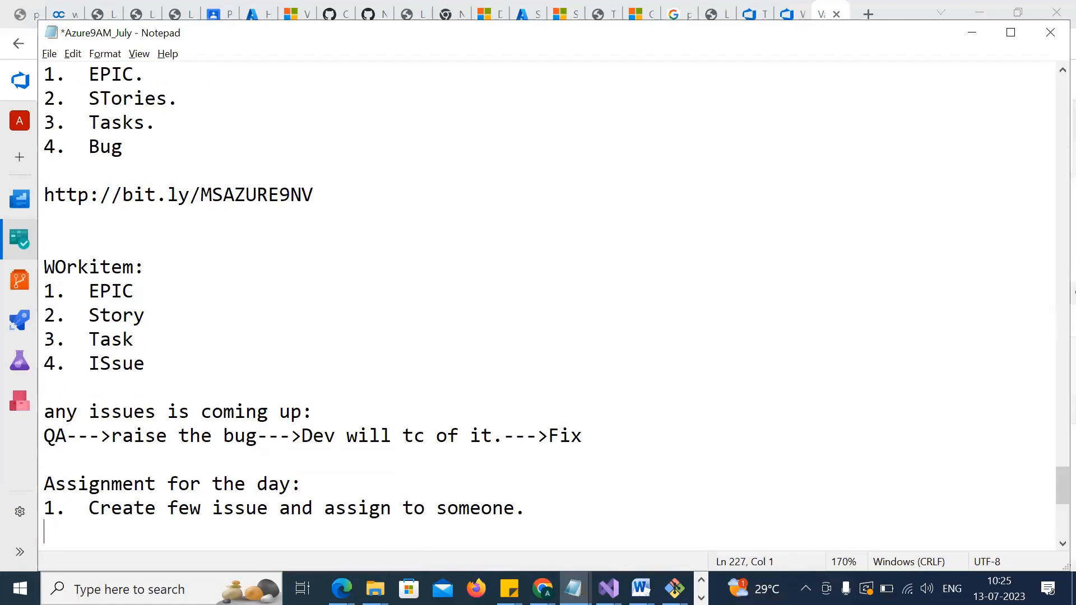
Add assignment item 2: "Play around workitem(comment, tag, email, attachement, etc)."
{"action": "type", "text": "2.  "}
{"action": "type", "text": "Play aroudn"}
{"action": "type", "text": " the"}
{"action": "key", "text": "BackSpace"}
{"action": "key", "text": "BackSpace"}
{"action": "key", "text": "BackSpace"}
{"action": "key", "text": "BackSpace"}
{"action": "key", "text": "BackSpace"}
{"action": "key", "text": "BackSpace"}
{"action": "key", "text": "BackSpace"}
{"action": "type", "text": "n"}
{"action": "key", "text": "BackSpace"}
{"action": "type", "text": "und workit"}
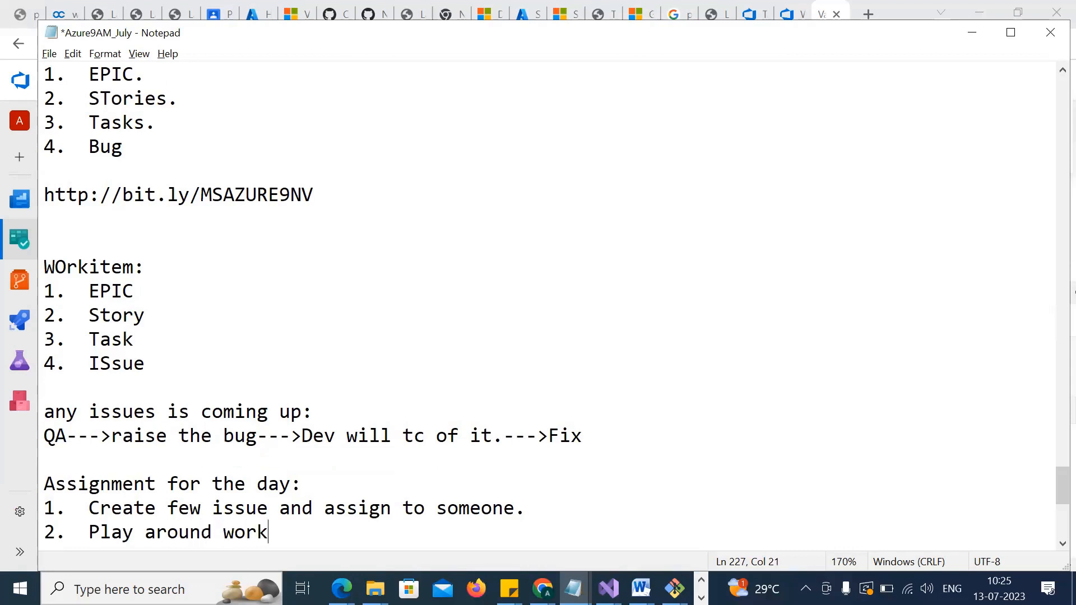
{"action": "key", "text": "BackSpace"}
{"action": "type", "text": "item(comm"}
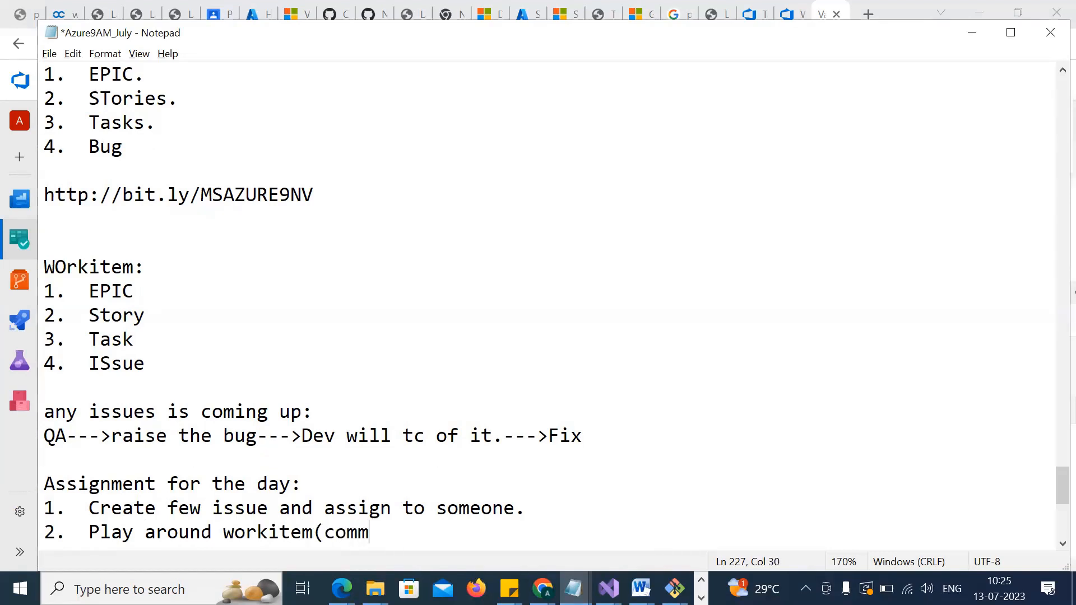
{"action": "type", "text": "ent, tag,"}
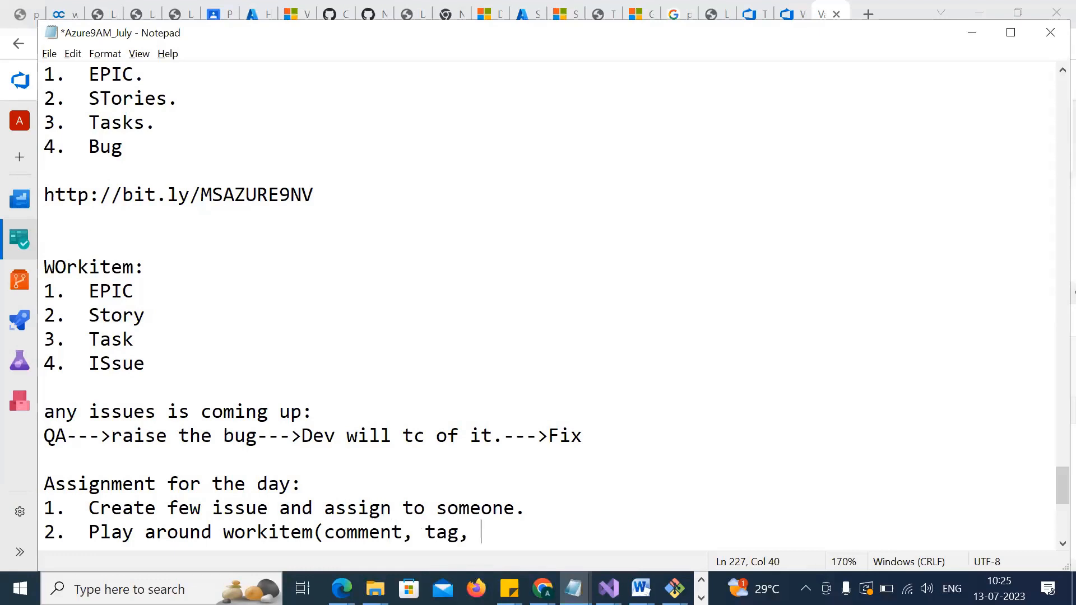
{"action": "type", "text": " email, ata"}
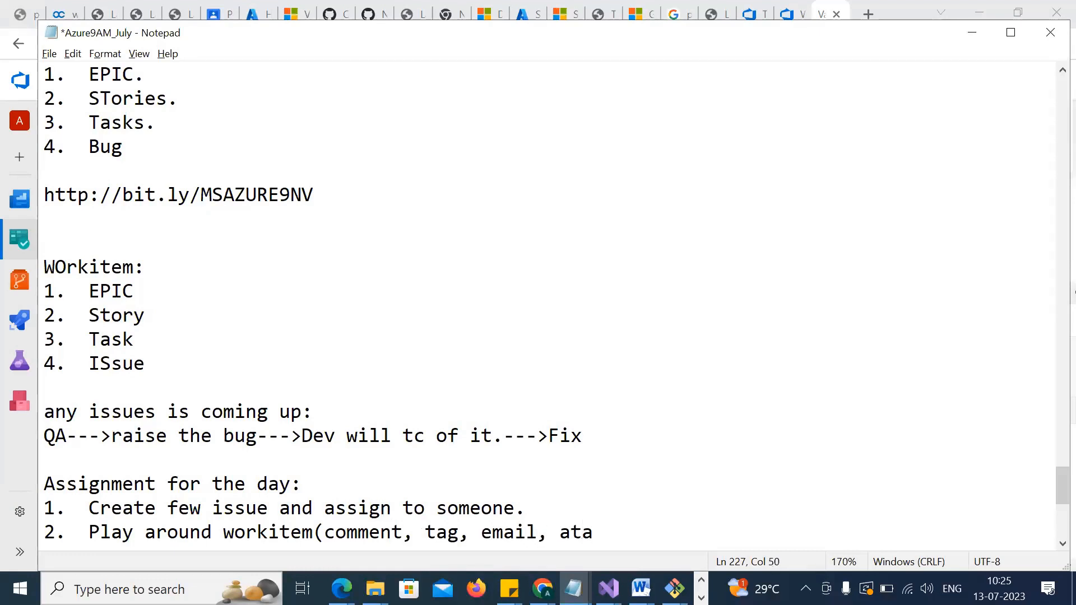
{"action": "key", "text": "BackSpace"}
{"action": "type", "text": "tachement,"}
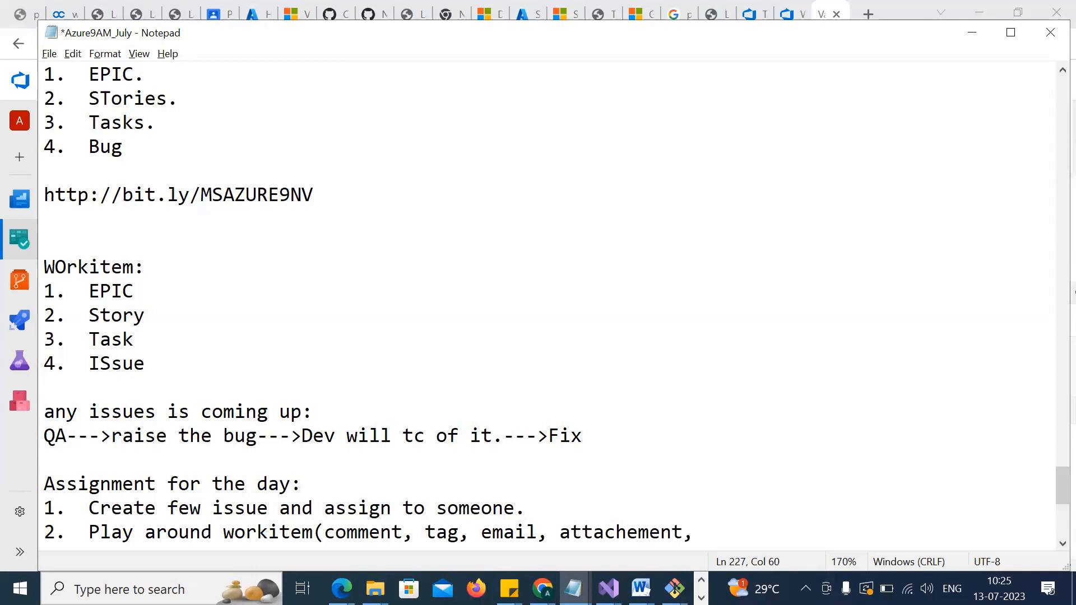
{"action": "type", "text": "etc)."}
Add assignment item 3: "Create the querries for below requirement."
{"action": "key", "text": "Return"}
{"action": "type", "text": "3.  "}
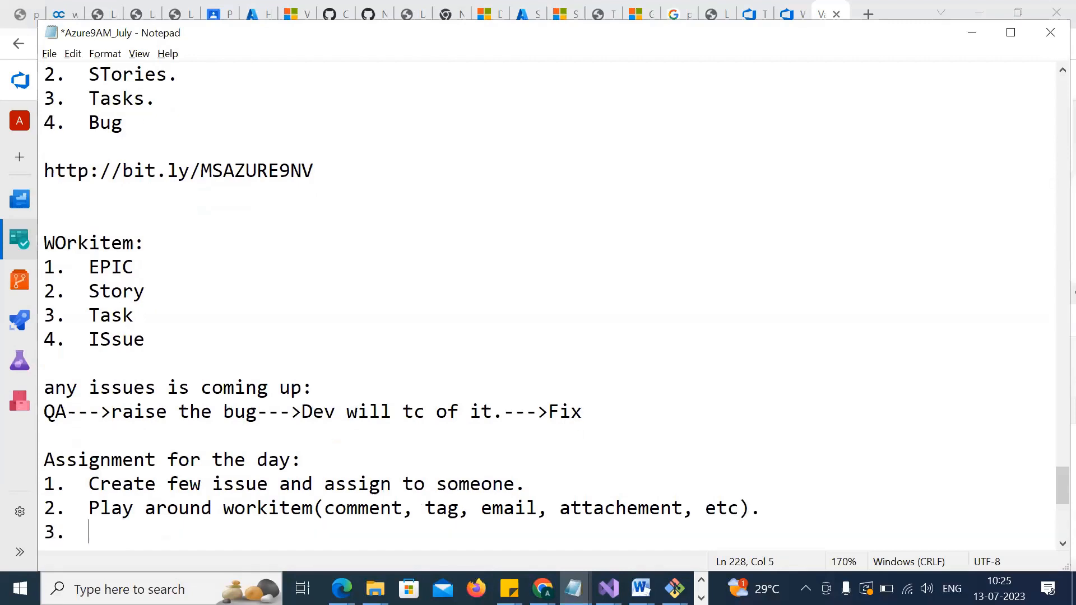
{"action": "type", "text": "Create the"}
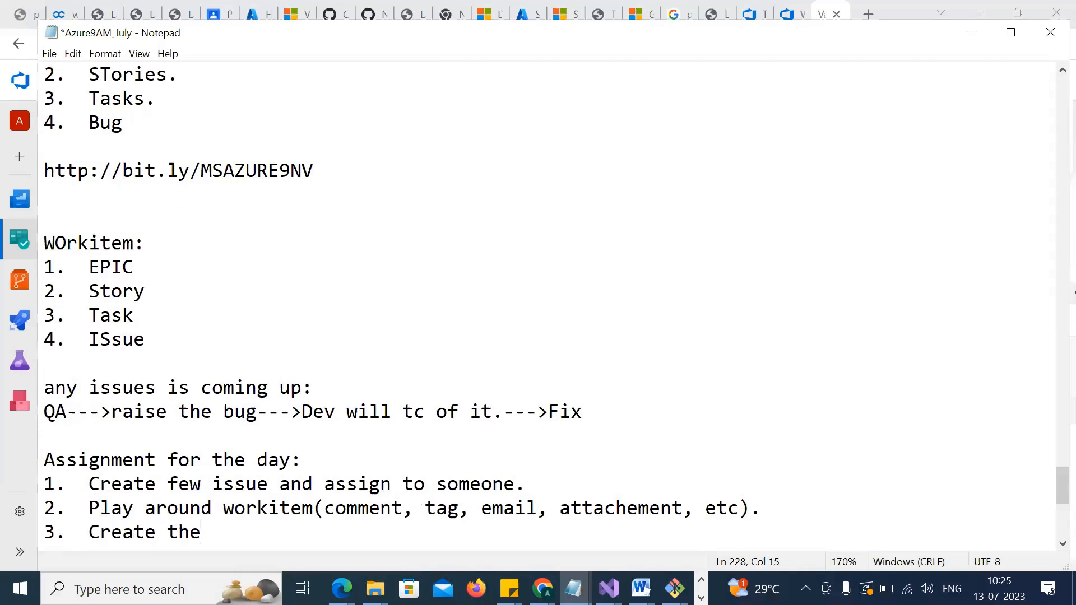
{"action": "type", "text": " querries"}
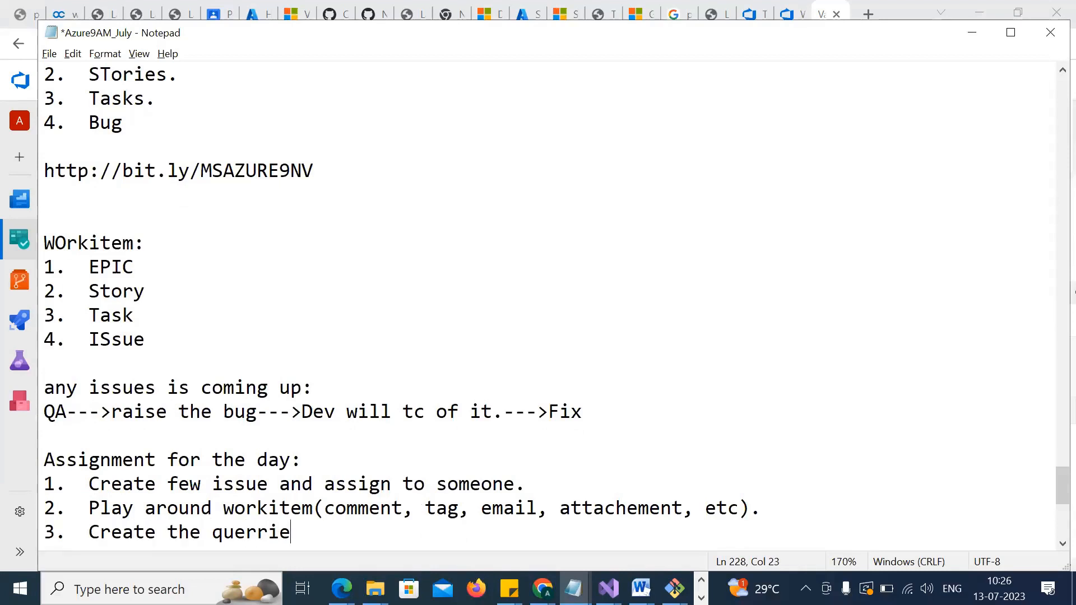
{"action": "key", "text": "BackSpace"}
{"action": "key", "text": "BackSpace"}
{"action": "key", "text": "BackSpace"}
{"action": "key", "text": "BackSpace"}
{"action": "type", "text": "rries"}
{"action": "key", "text": "BackSpace"}
{"action": "key", "text": "BackSpace"}
{"action": "key", "text": "BackSpace"}
{"action": "key", "text": "BackSpace"}
{"action": "key", "text": "BackSpace"}
{"action": "type", "text": "ies or re"}
{"action": "key", "text": "BackSpace"}
{"action": "key", "text": "BackSpace"}
{"action": "key", "text": "BackSpace"}
{"action": "key", "text": "BackSpace"}
{"action": "key", "text": "BackSpace"}
{"action": "type", "text": "for be"}
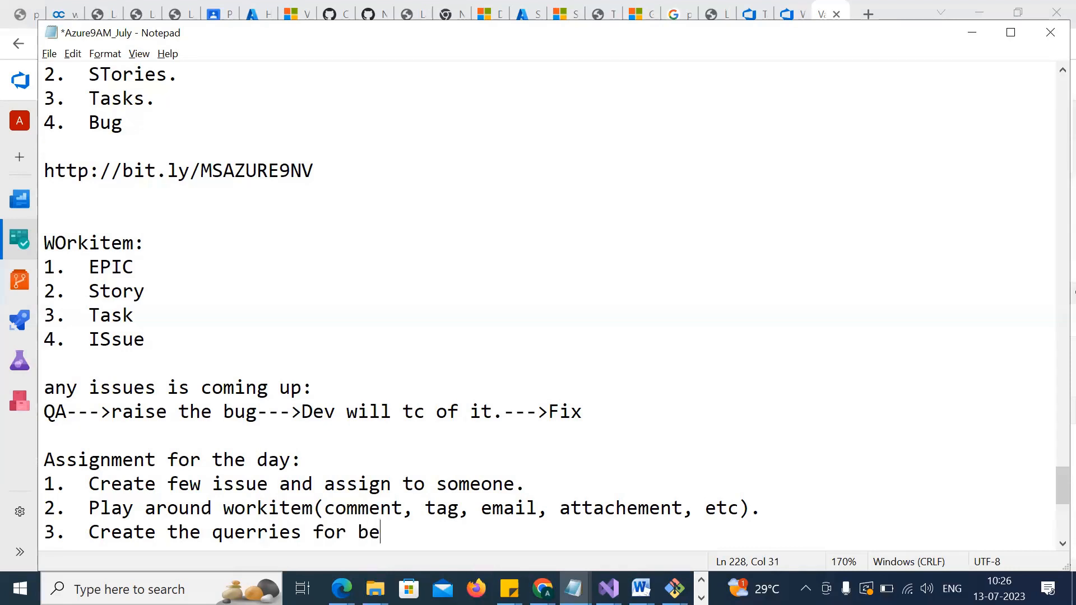
{"action": "type", "text": "low requirement."}
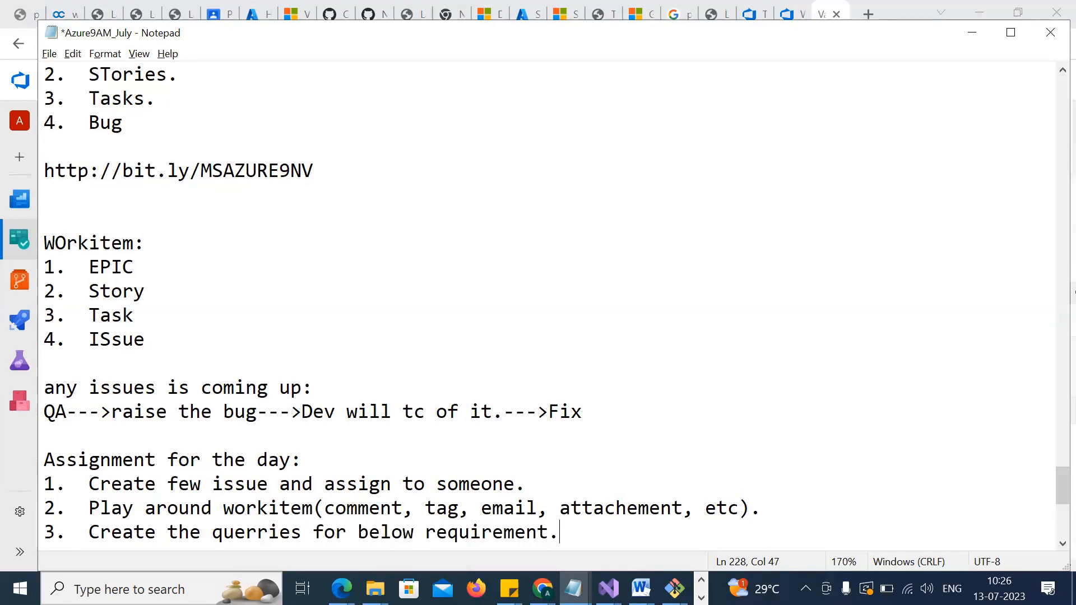
Add requirement a under item 3: "Need to get all issue created by you and already moved to DONE state"
{"action": "key", "text": "Return"}
{"action": "type", "text": "a.  "}
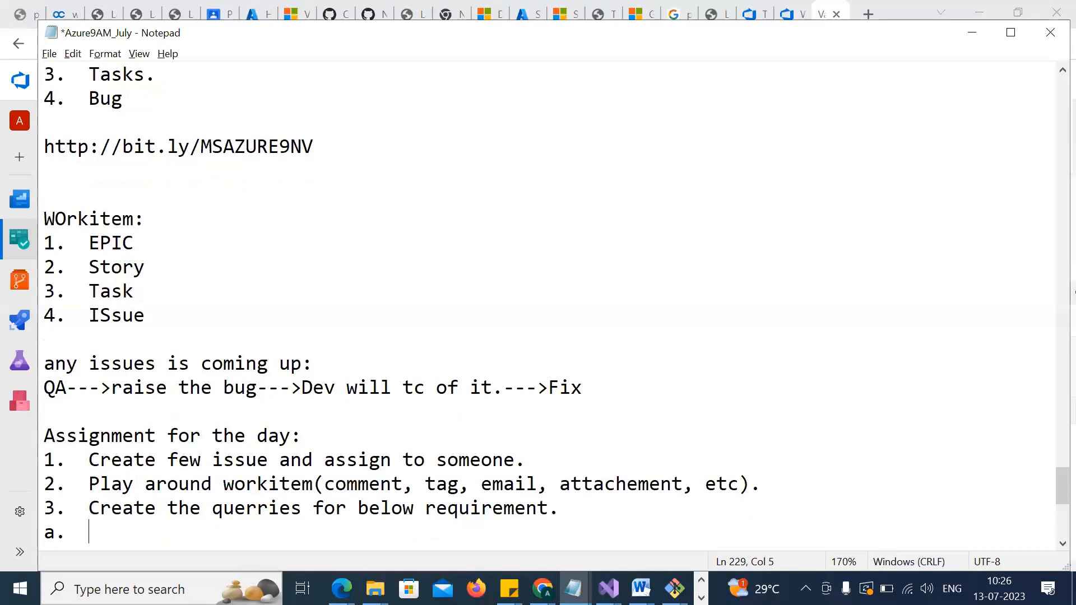
{"action": "type", "text": "Need to get lal"}
{"action": "key", "text": "BackSpace"}
{"action": "key", "text": "BackSpace"}
{"action": "key", "text": "BackSpace"}
{"action": "type", "text": "all t"}
{"action": "type", "text": "as"}
{"action": "key", "text": "BackSpace"}
{"action": "key", "text": "BackSpace"}
{"action": "key", "text": "BackSpace"}
{"action": "type", "text": "issue rasied"}
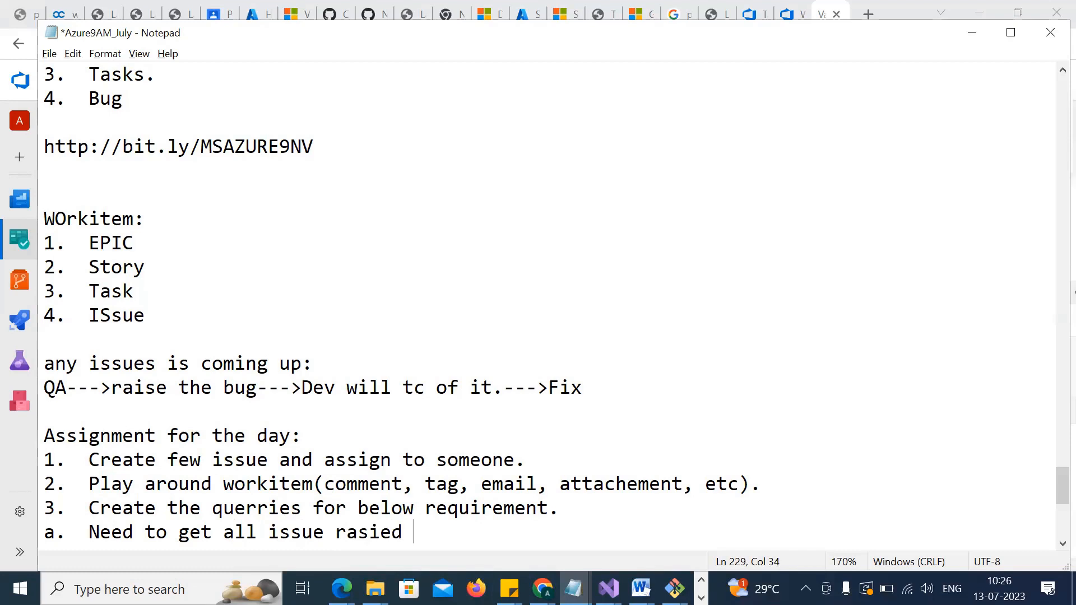
{"action": "key", "text": "BackSpace"}
{"action": "key", "text": "BackSpace"}
{"action": "key", "text": "BackSpace"}
{"action": "key", "text": "BackSpace"}
{"action": "key", "text": "BackSpace"}
{"action": "key", "text": "BackSpace"}
{"action": "key", "text": "BackSpace"}
{"action": "type", "text": "created"}
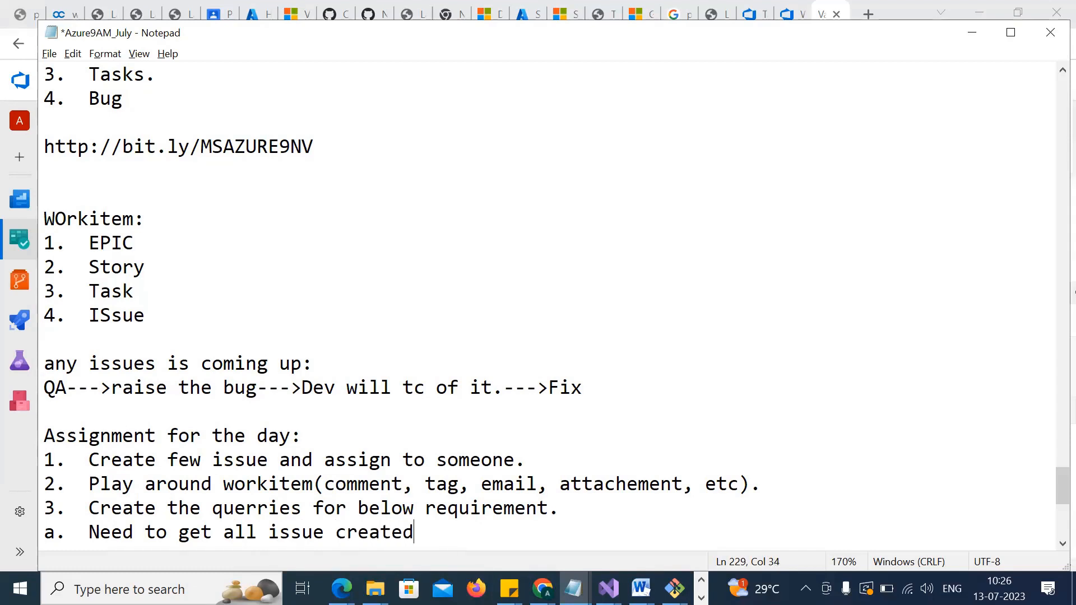
{"action": "type", "text": " by you and alrea"}
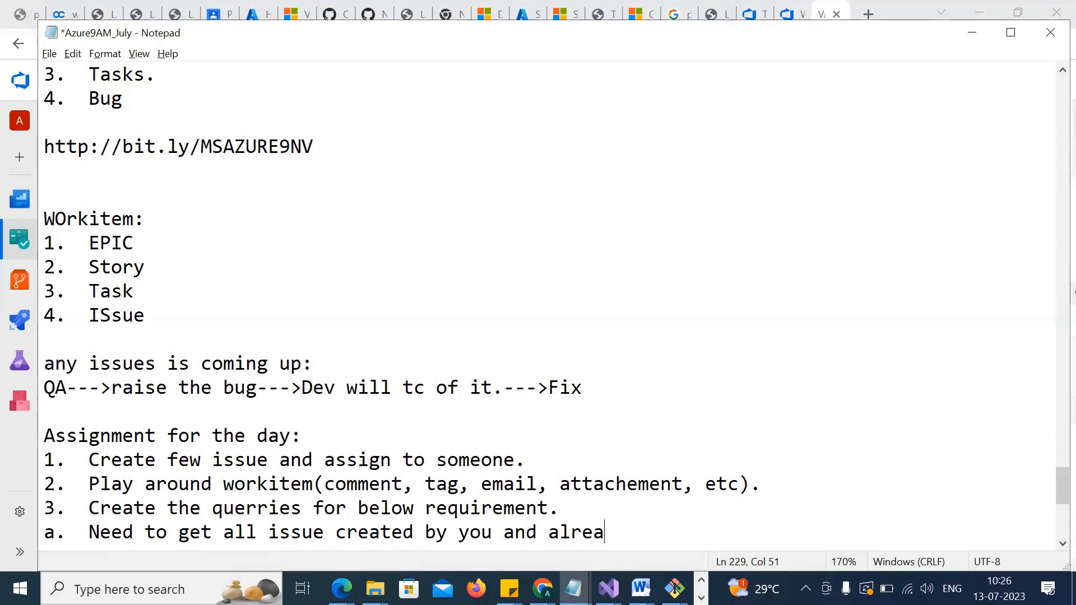
{"action": "type", "text": "dy moved to DONE state"}
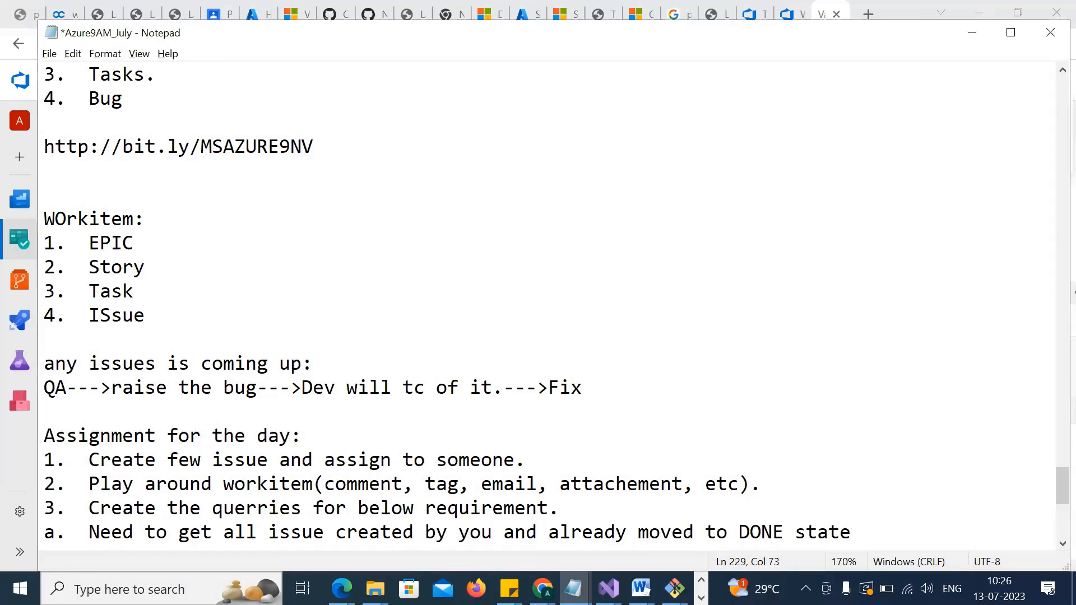
Remove "and" from requirement a, put "already moved to DONE state" on its own line and start a new line below it
{"action": "key", "text": "ctrl+Left"}
{"action": "key", "text": "ctrl+Left"}
{"action": "key", "text": "ctrl+Left"}
{"action": "key", "text": "ctrl+Left"}
{"action": "key", "text": "ctrl+Left"}
{"action": "key", "text": "ctrl+Left"}
{"action": "key", "text": "ctrl+Left"}
{"action": "key", "text": "ctrl+Left"}
{"action": "key", "text": "ctrl+Right"}
{"action": "key", "text": "ctrl+Right"}
{"action": "key", "text": "BackSpace"}
{"action": "key", "text": "Return"}
{"action": "key", "text": "ctrl+shift+Right"}
{"action": "key", "text": "Delete"}
{"action": "key", "text": "ctrl+Right"}
{"action": "key", "text": "ctrl+Right"}
{"action": "key", "text": "ctrl+Right"}
{"action": "key", "text": "ctrl+Right"}
{"action": "key", "text": "ctrl+Right"}
{"action": "key", "text": "Return"}
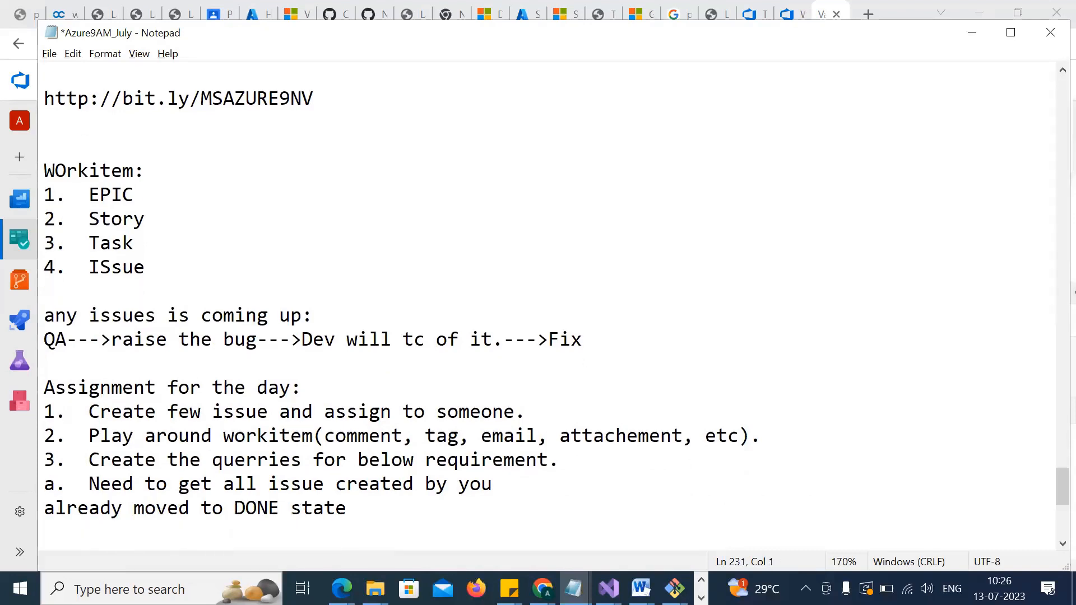
Add the condition "where history comes with facebook." as the last line of requirement a
{"action": "type", "text": "where history "}
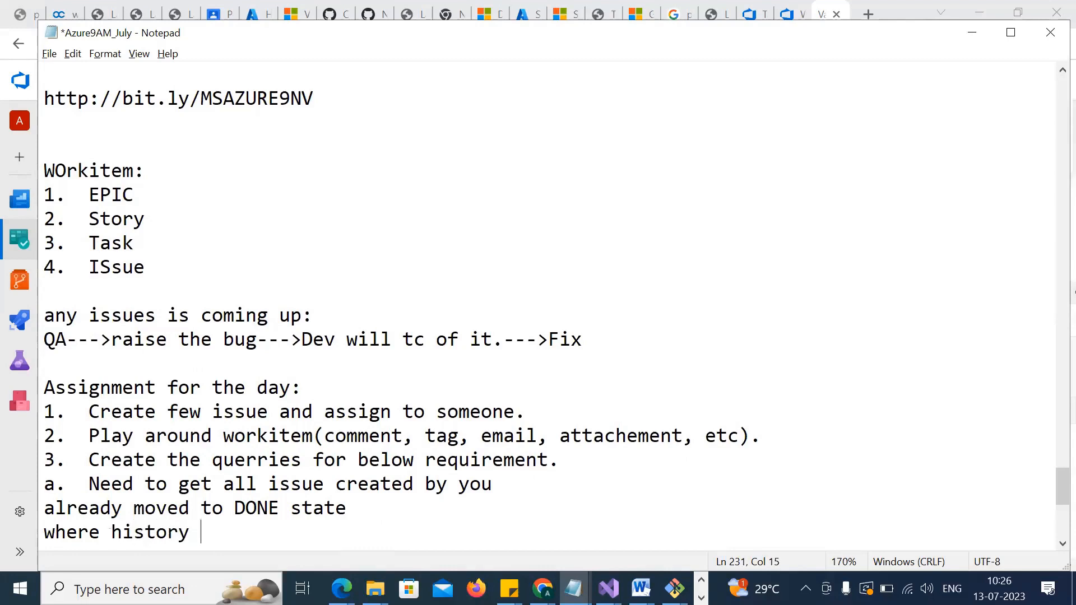
{"action": "type", "text": "comes with"}
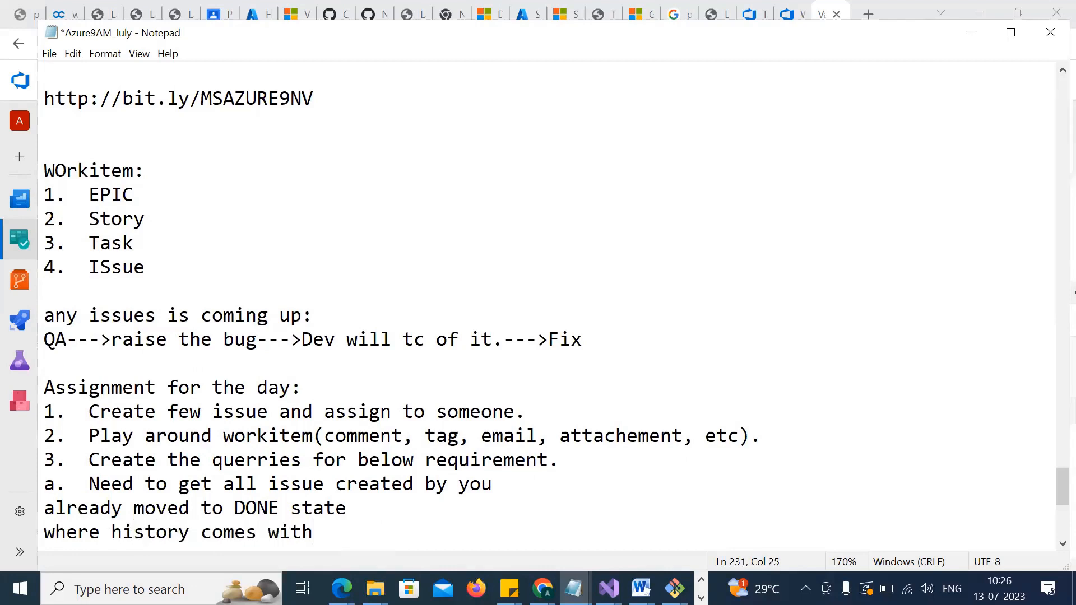
{"action": "type", "text": " facebook"}
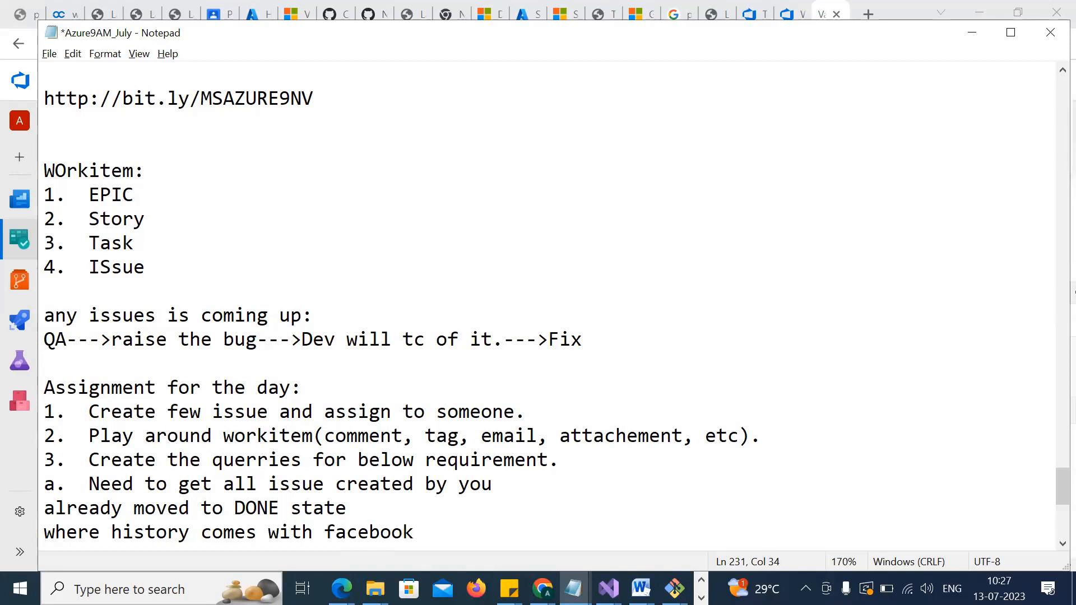
{"action": "type", "text": "."}
{"action": "key", "text": "Return"}
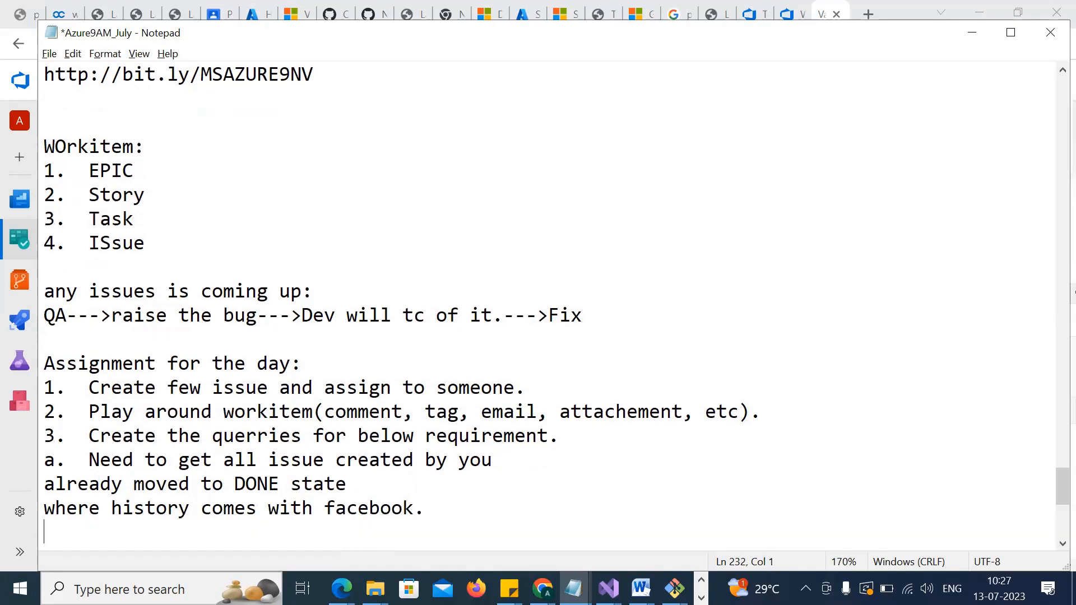
Add assignment item 4: "Try to search for any workitem like 16, or 17 etc."
{"action": "type", "text": "4.  Try to serac"}
{"action": "key", "text": "BackSpace"}
{"action": "key", "text": "BackSpace"}
{"action": "type", "text": "arch "}
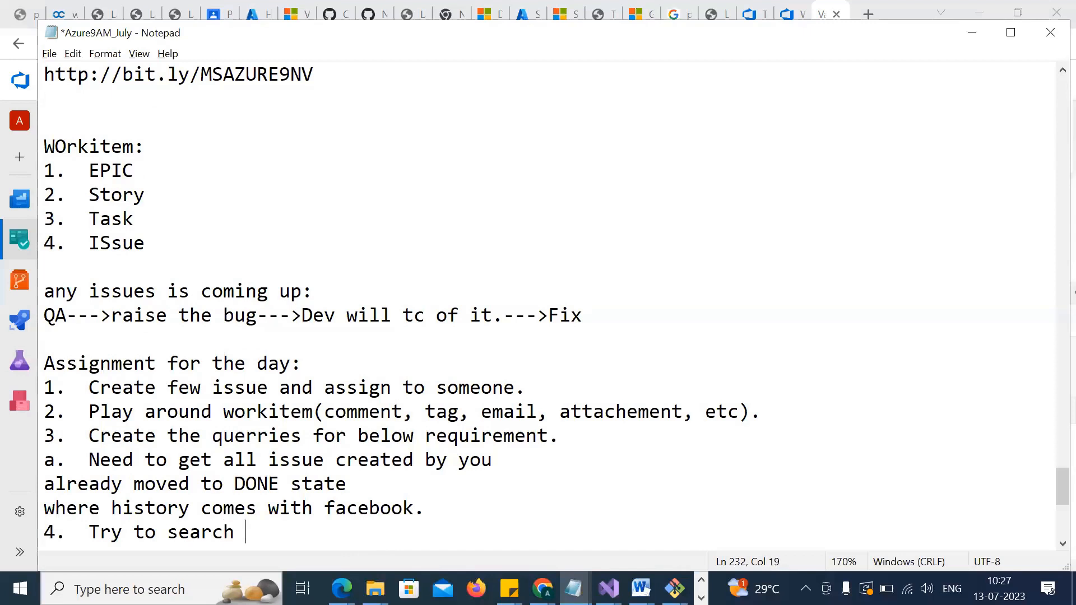
{"action": "type", "text": "for any workit"}
{"action": "key", "text": "BackSpace"}
{"action": "type", "text": "itme"}
{"action": "key", "text": "BackSpace"}
{"action": "key", "text": "BackSpace"}
{"action": "type", "text": "em "}
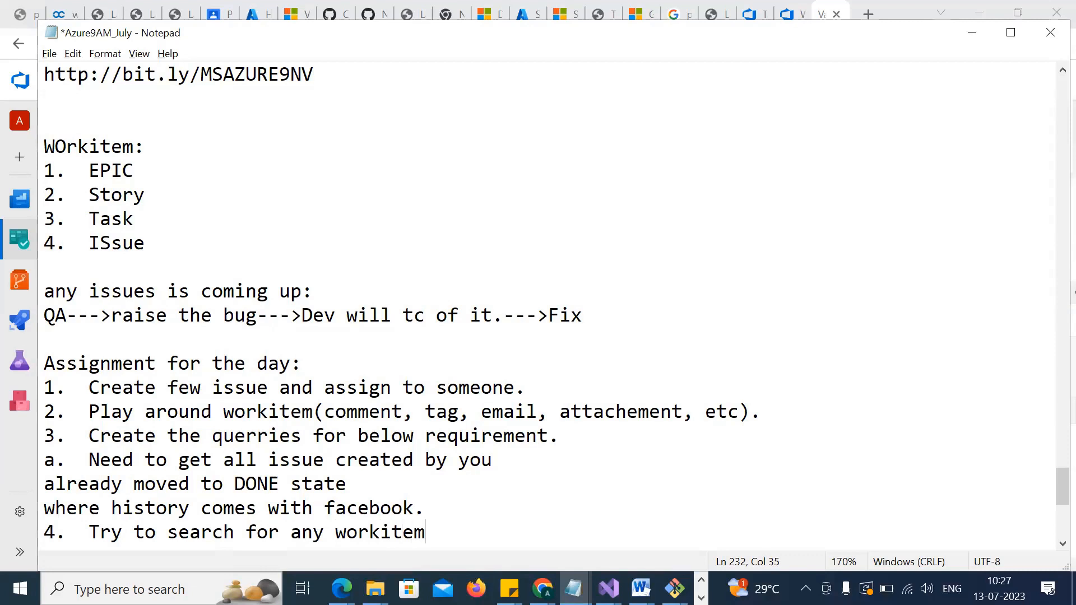
{"action": "type", "text": "like 15"}
{"action": "key", "text": "BackSpace"}
{"action": "type", "text": "6"}
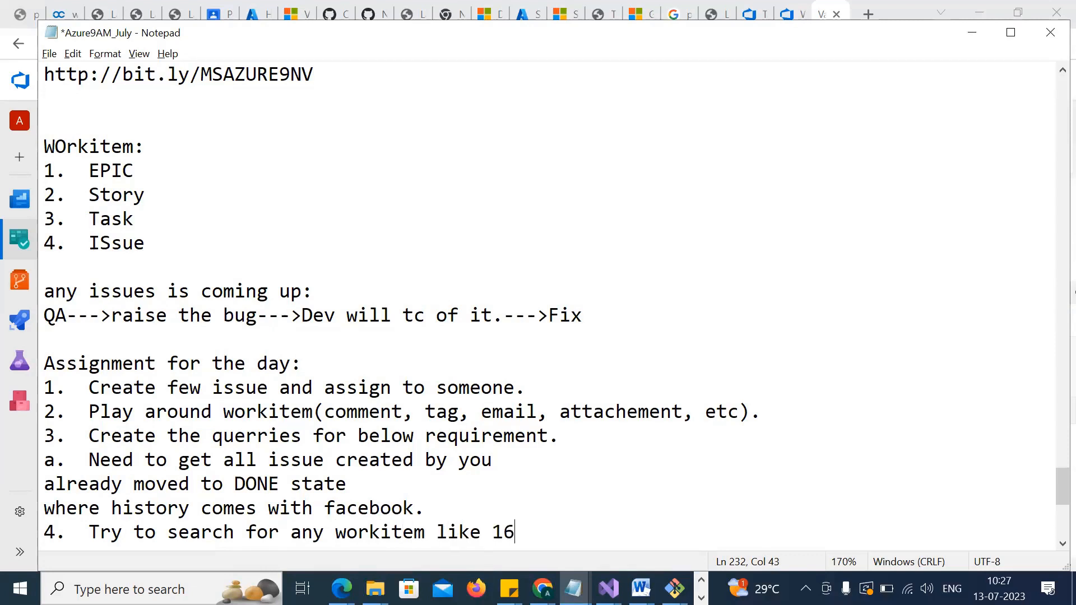
{"action": "type", "text": ", or 17 er"}
{"action": "key", "text": "BackSpace"}
{"action": "type", "text": "tc.  "}
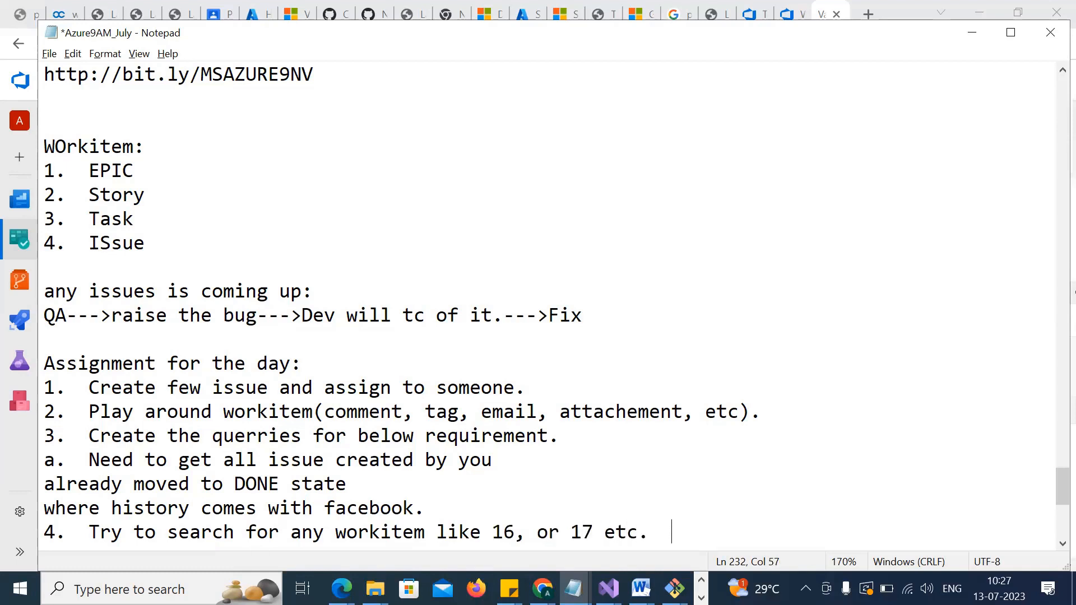
Complete item 4 with "Find out the reason for not getting the output?????" and start a new line below it
{"action": "type", "text": "Find out the re"}
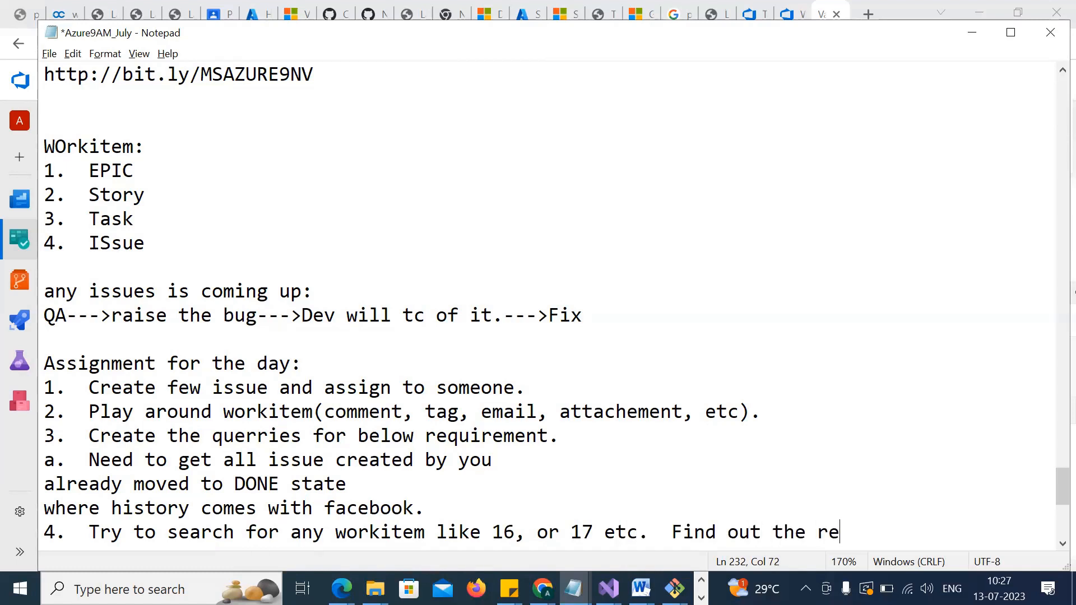
{"action": "type", "text": "ason for not getting the output?????"}
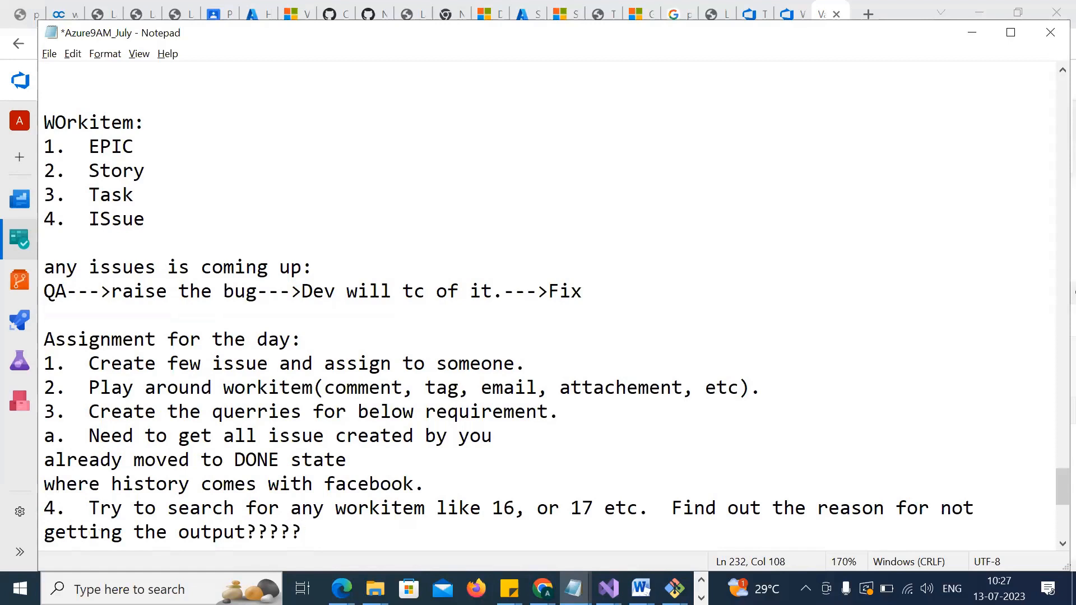
{"action": "key", "text": "Return"}
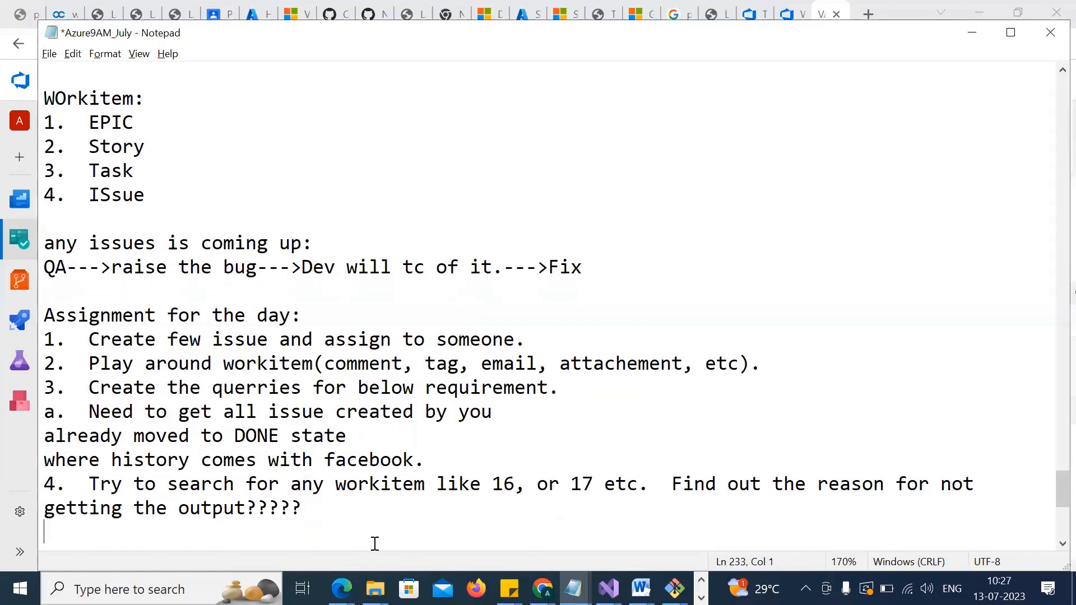
Save the class notes and select the whole assignment text from its heading through item 4
{"action": "key", "text": "ctrl+s"}
{"action": "left_click_drag", "start_coordinate": [335, 517], "coordinate": [33, 317]}
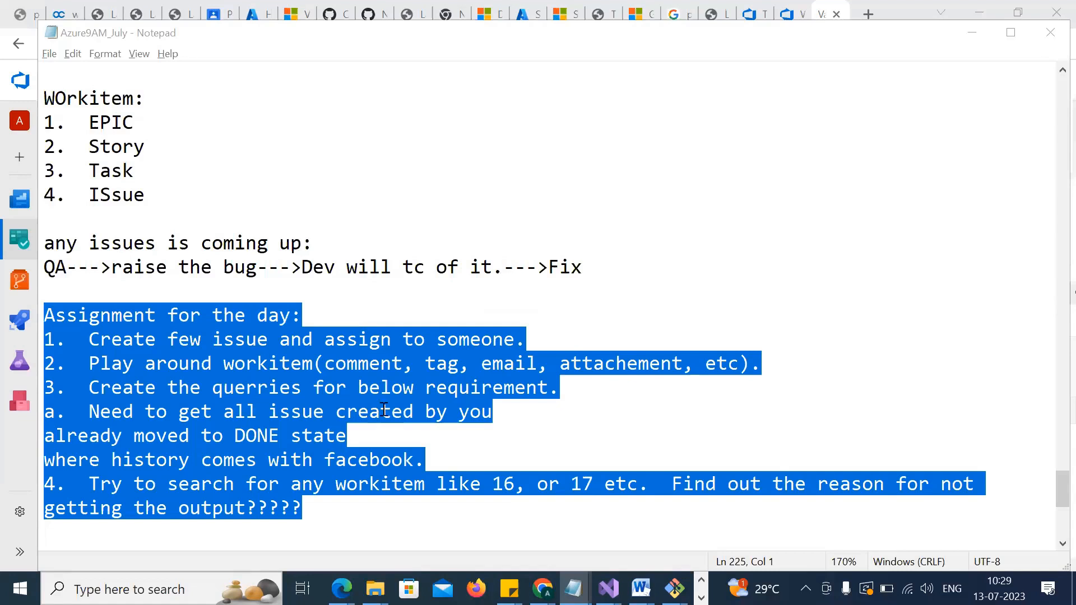
Add assignment item 5 below item 4: "what if we delete any parent task, how it will affect EPIC and Bugs?"
{"action": "left_click", "coordinate": [321, 509]}
{"action": "key", "text": "Return"}
{"action": "type", "text": "5."}
{"action": "type", "text": "what if we delete any parent task, how it will affect EPIC and Bugs?"}
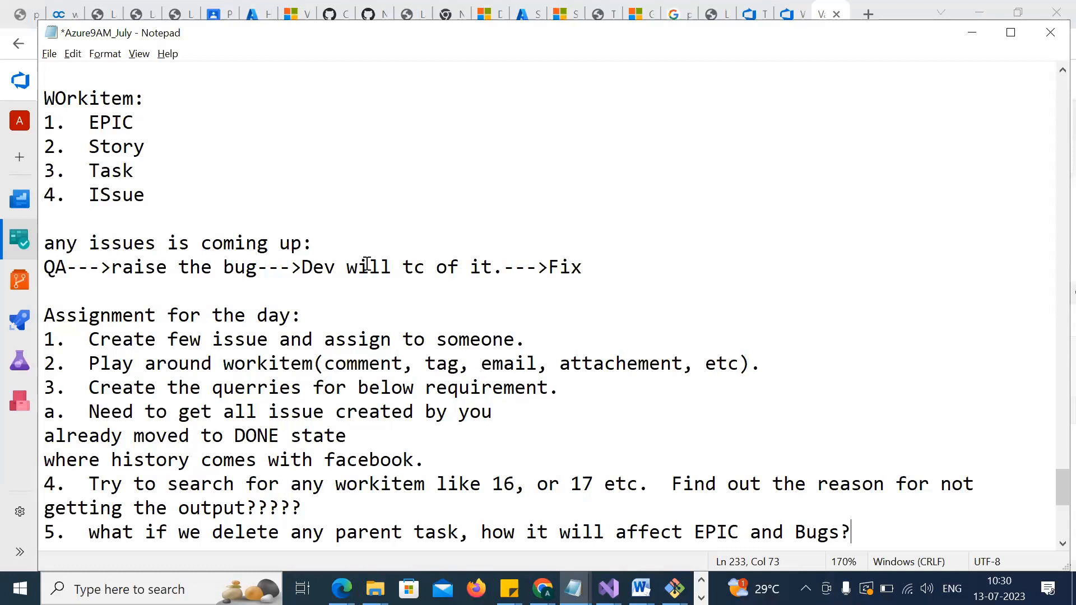
{"action": "key", "text": "alt+Tab"}
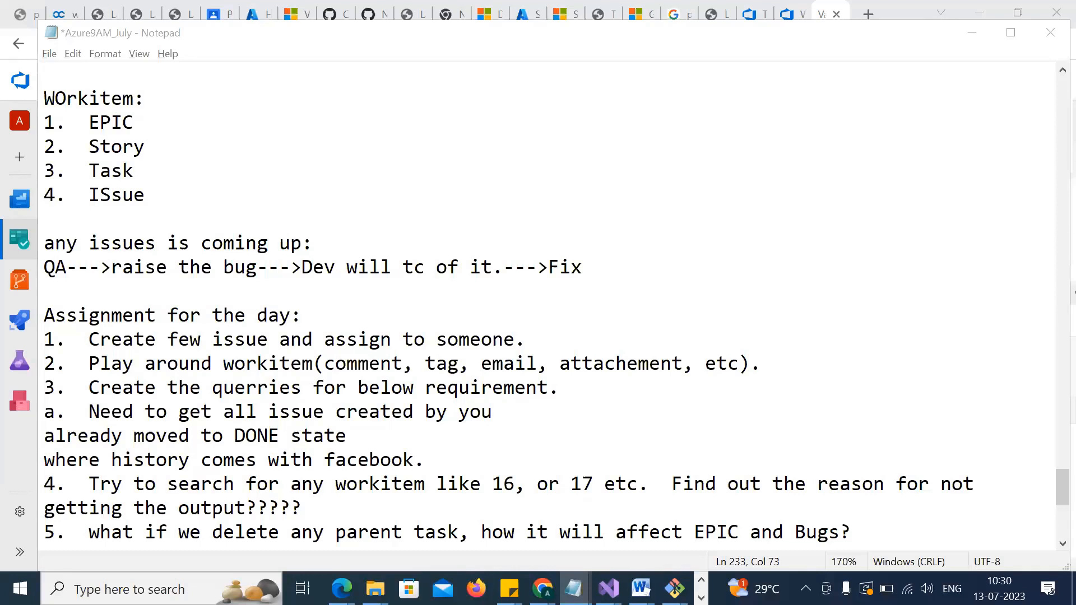
{"action": "left_click", "coordinate": [764, 205]}
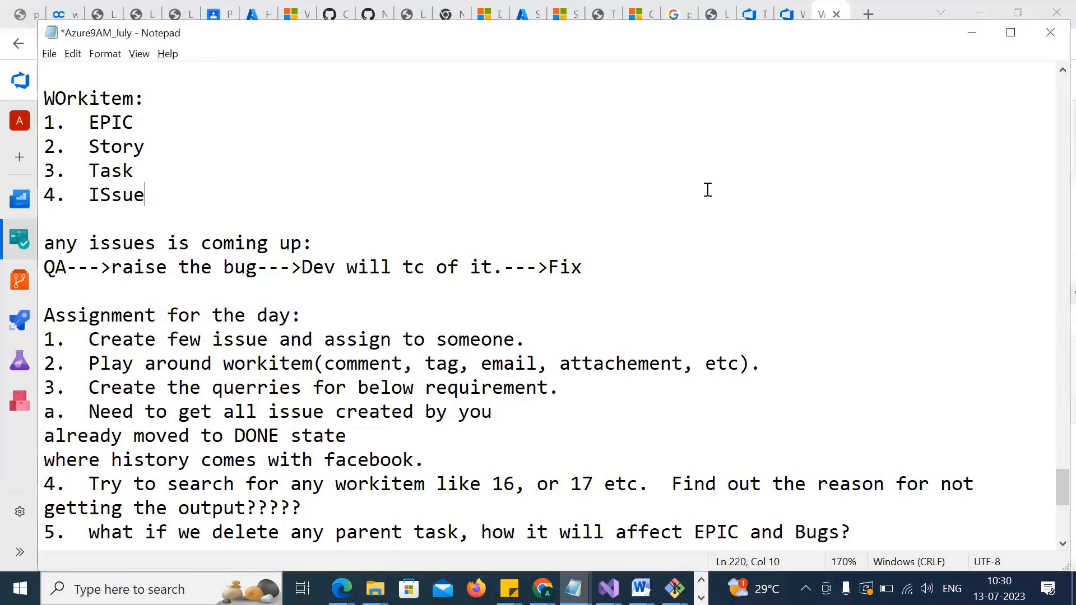
{"action": "left_click", "coordinate": [511, 441]}
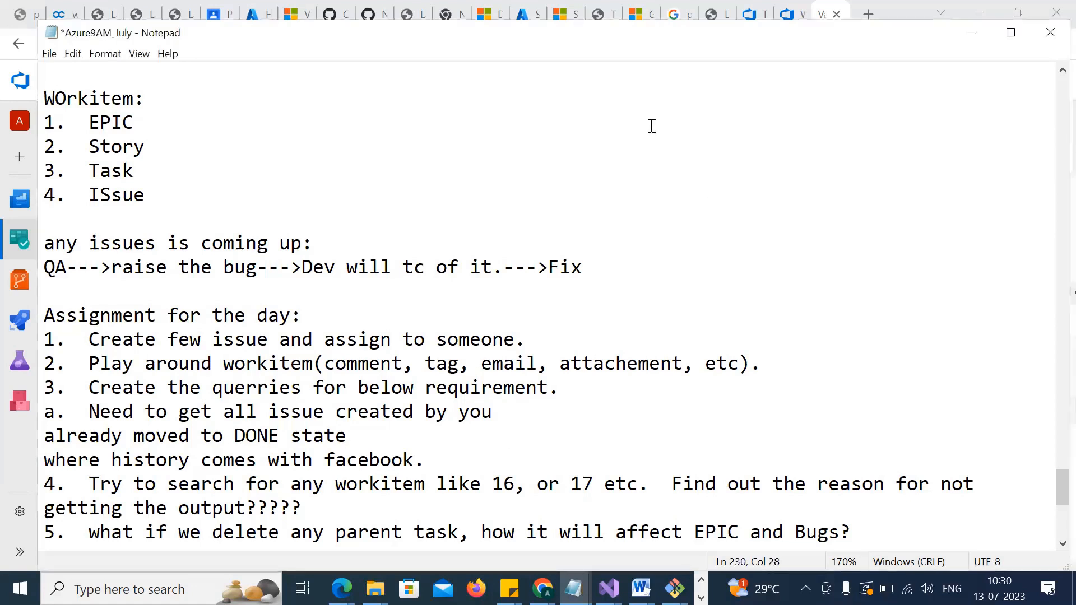